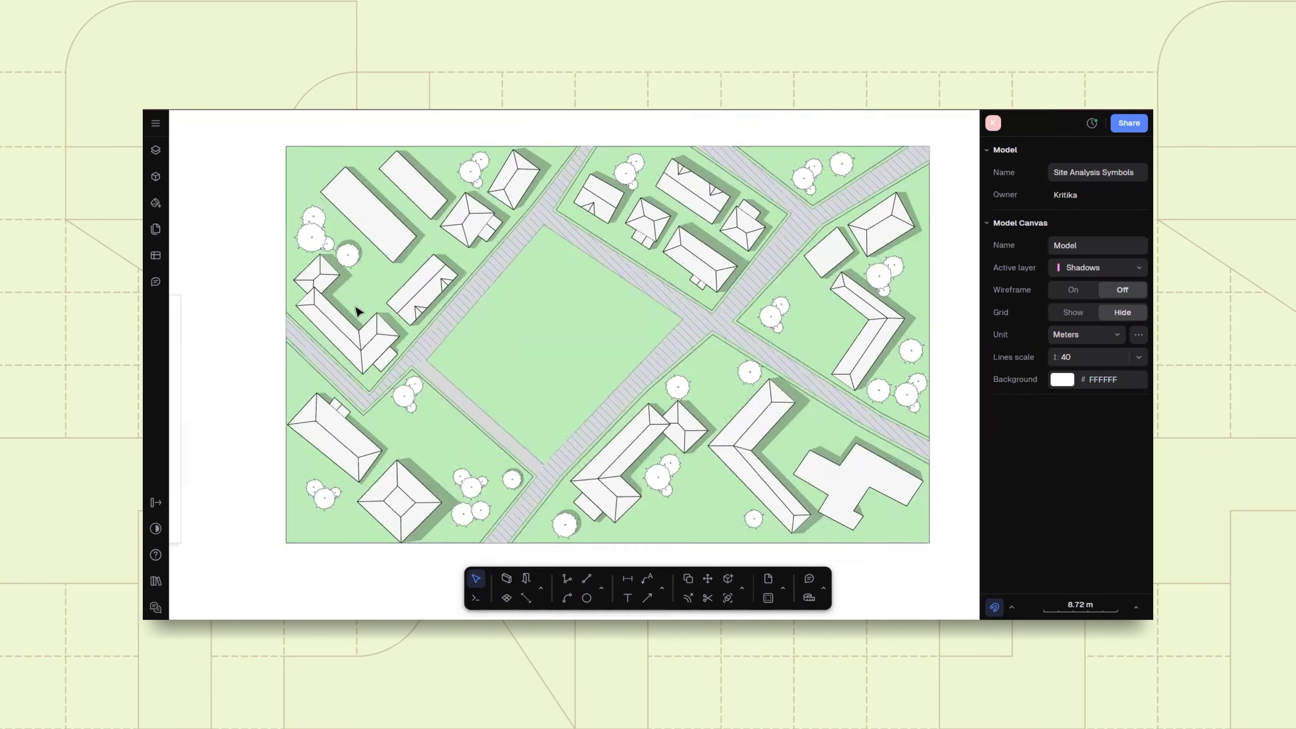
right_click(934, 503)
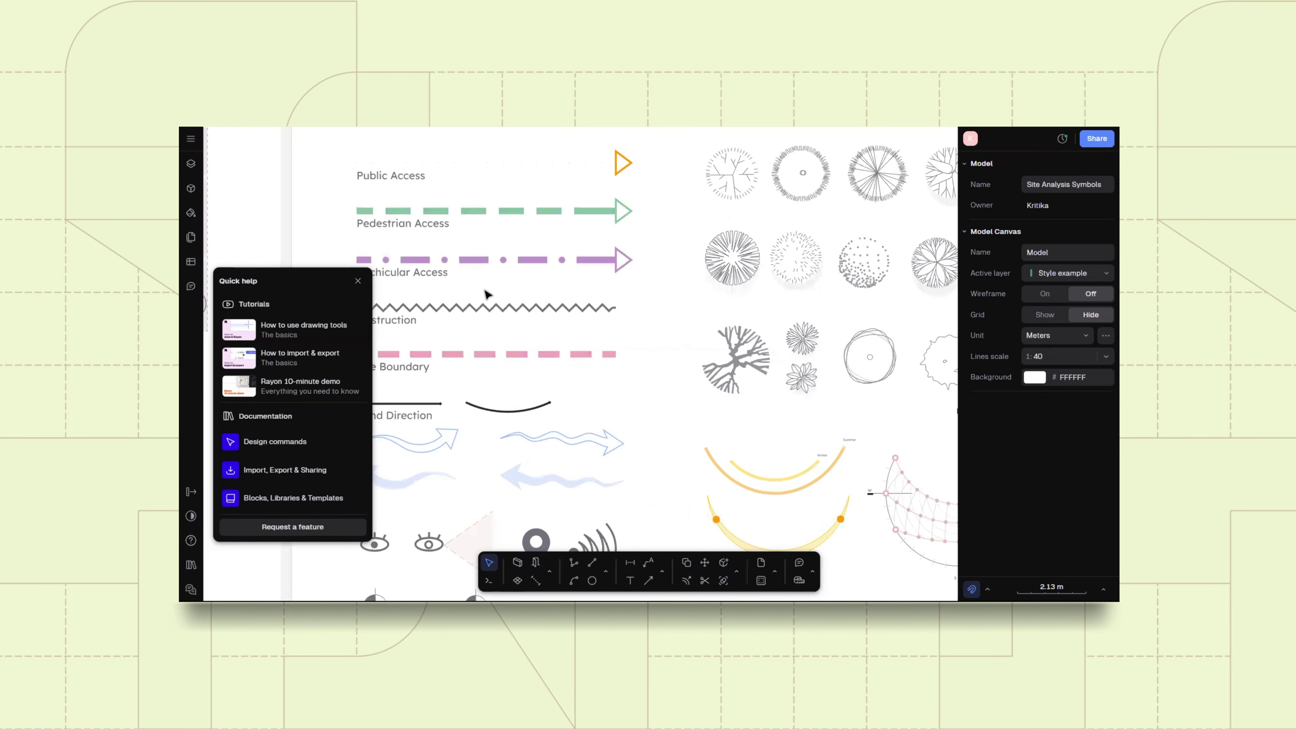
scroll(487, 295, "down", 5)
middle_click_drag(532, 330, 413, 312)
left_click(358, 280)
scroll(558, 310, "down", 5)
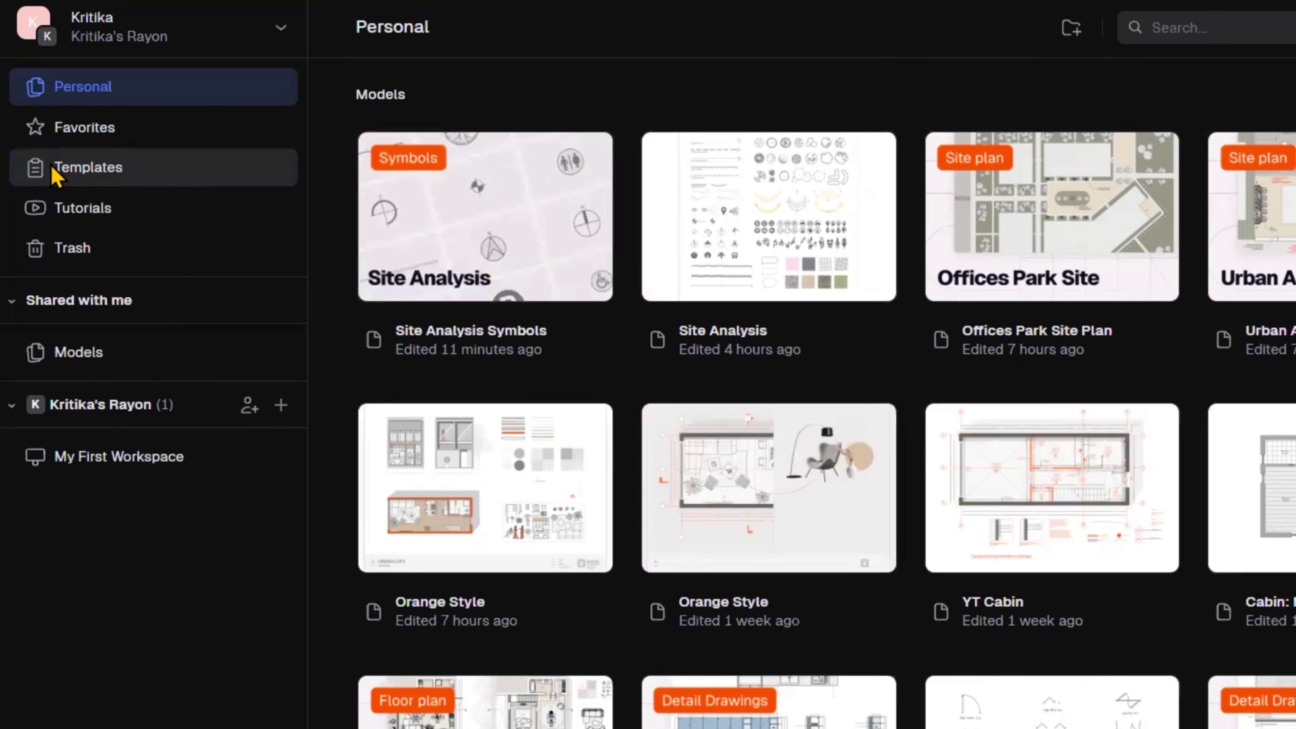
- Open the Templates collection and browse through the available templates
left_click(164, 166)
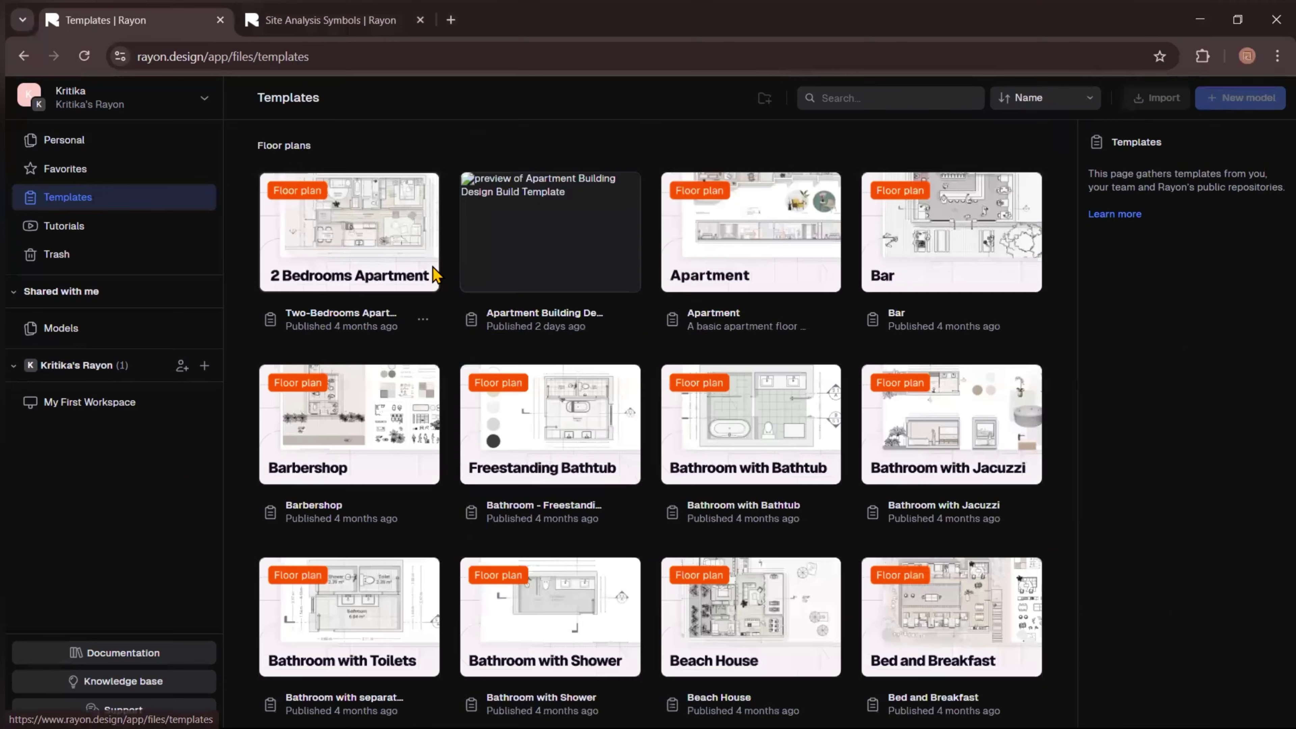
scroll(436, 276, "down", 15)
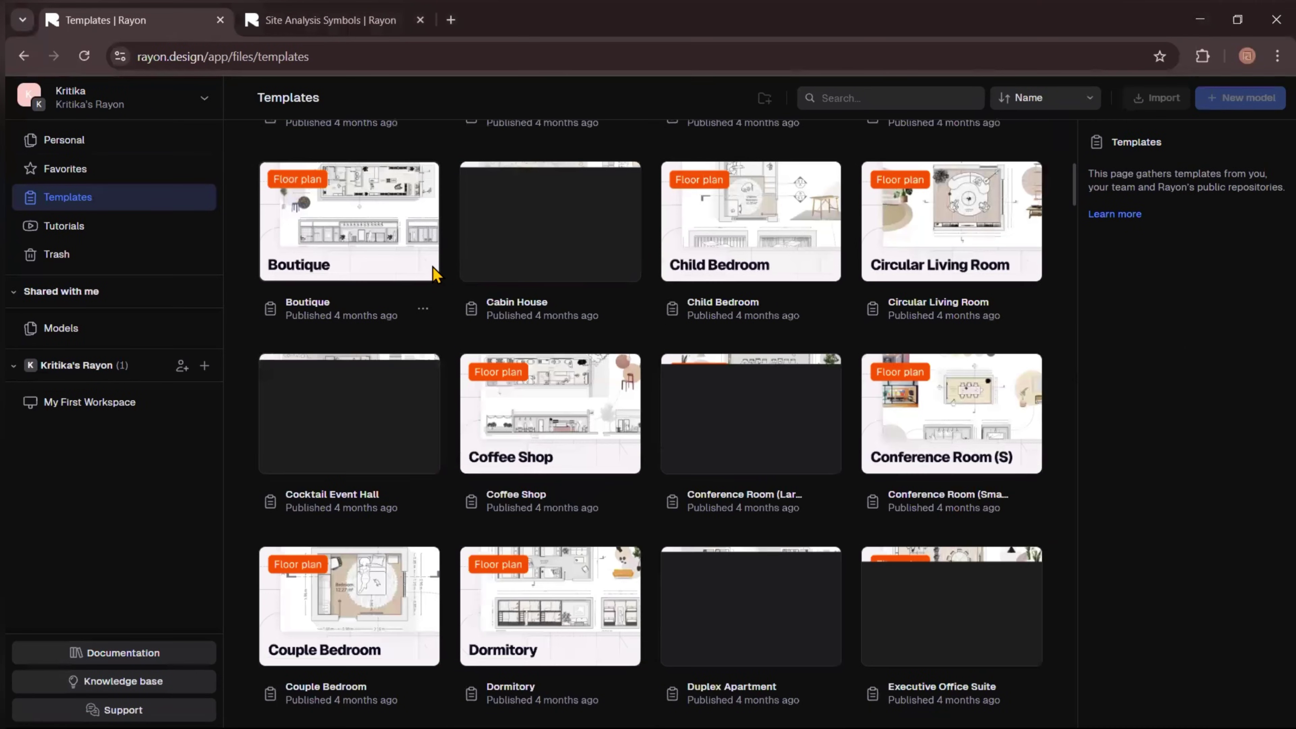
scroll(436, 275, "down", 20)
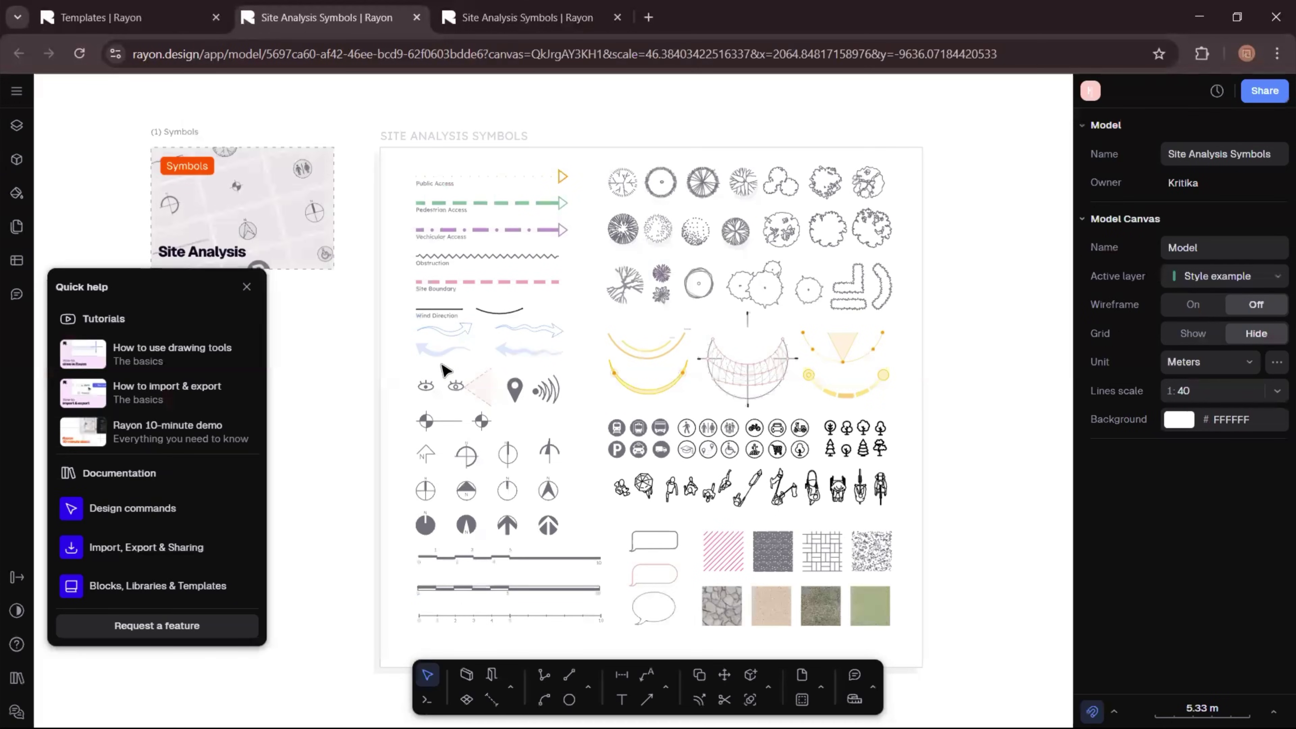
- Look over the Site Analysis Symbols sheet and bring up the model's import options
scroll(533, 220, "up", 5)
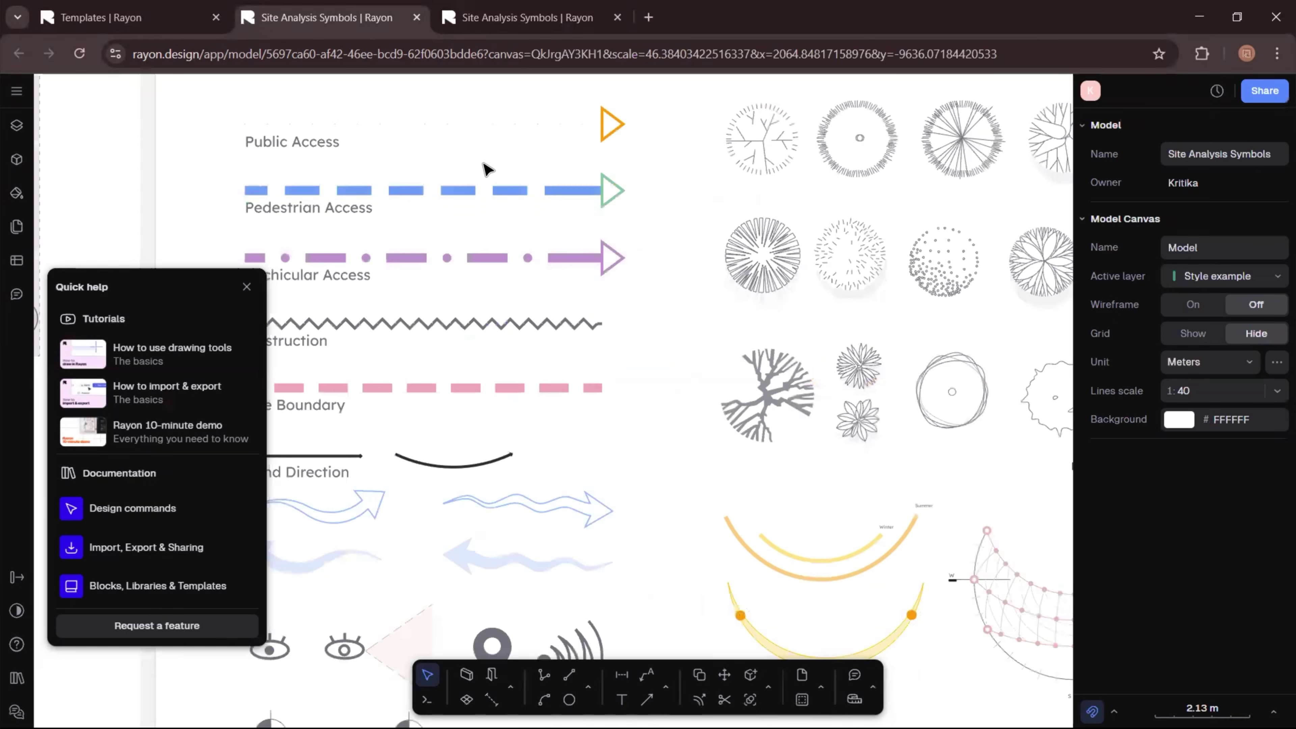
scroll(457, 460, "down", 3)
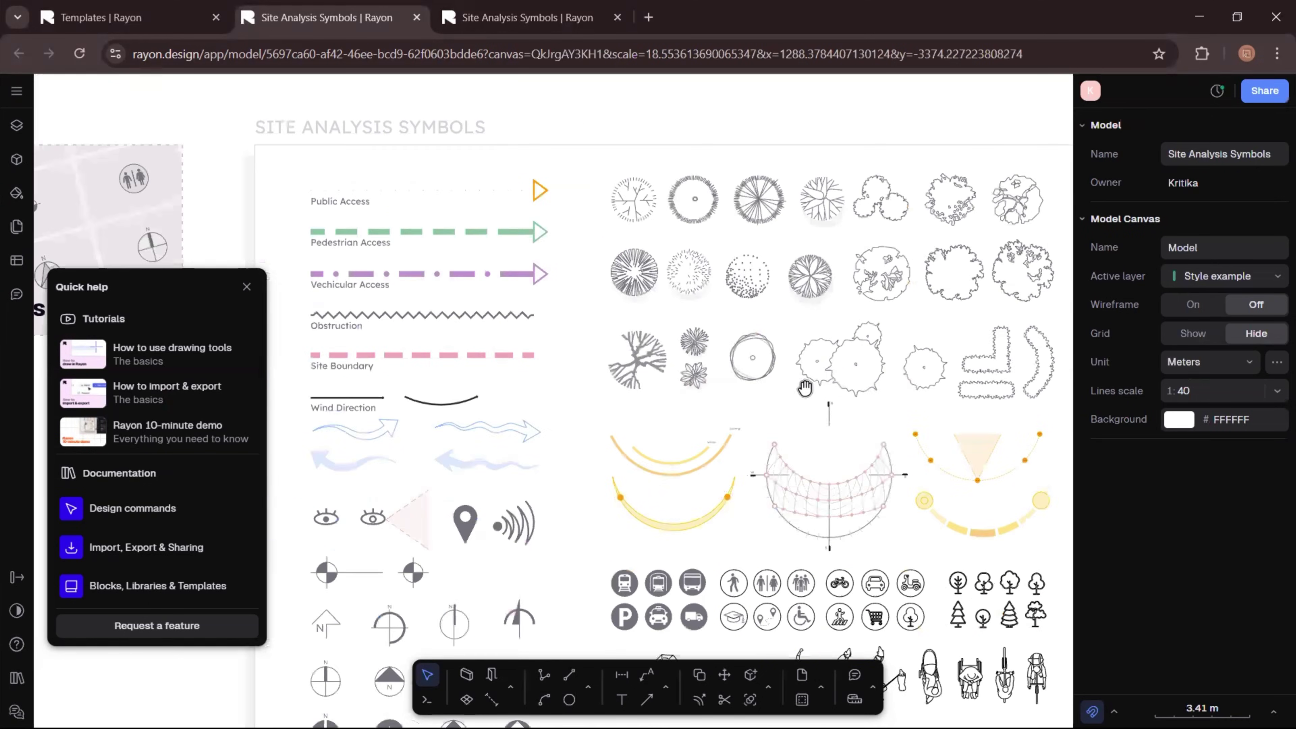
middle_click_drag(570, 365, 396, 352)
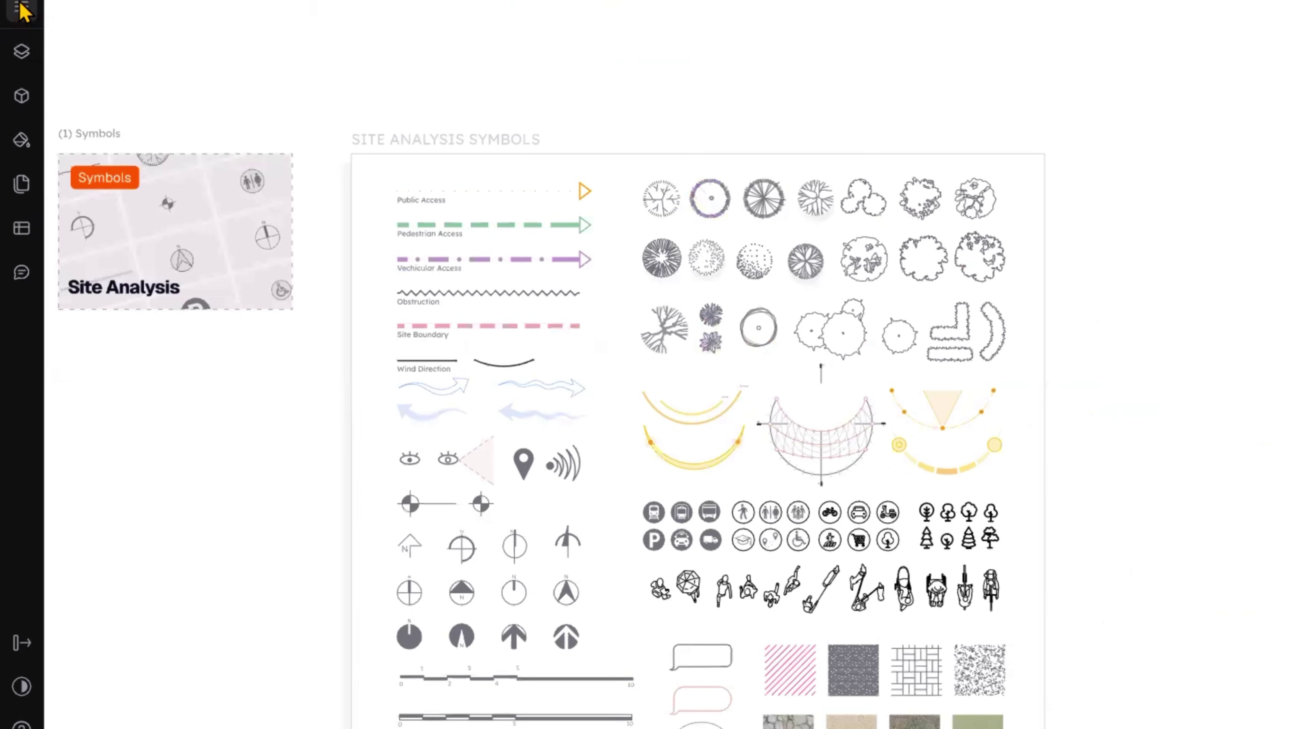
left_click(21, 9)
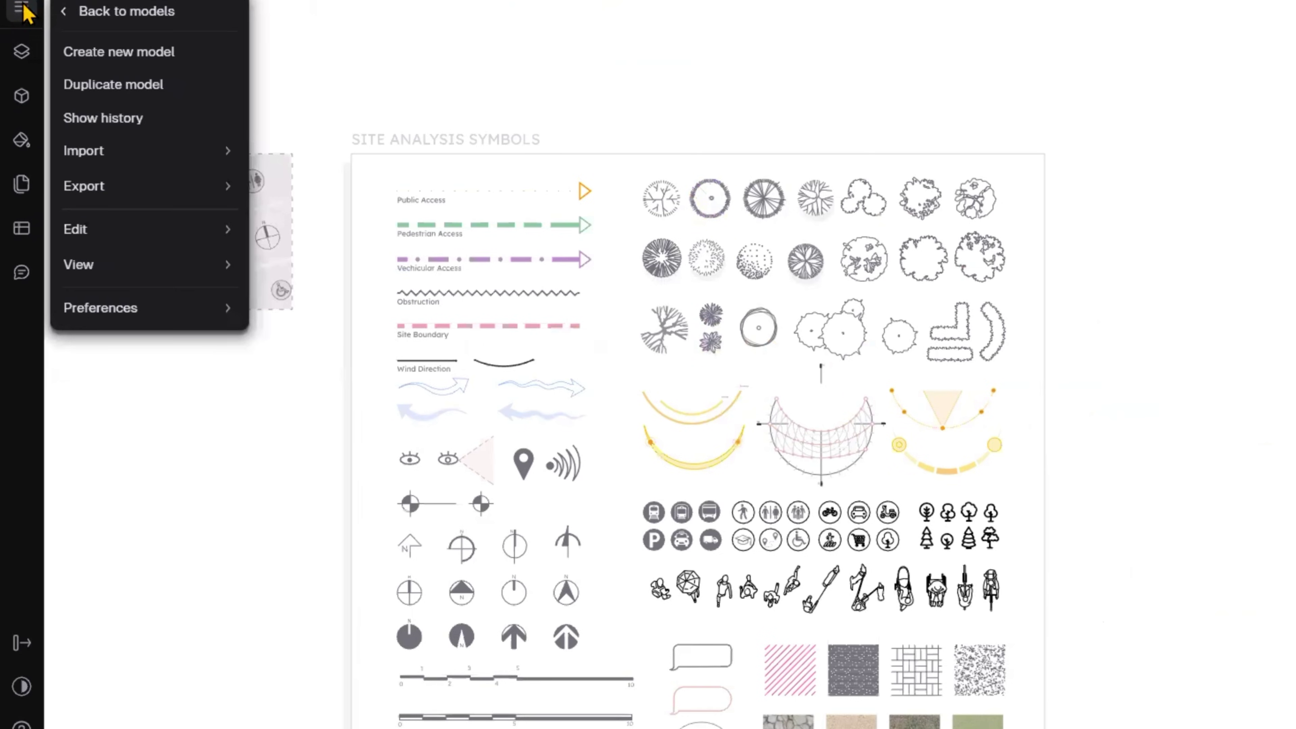
mouse_move(92, 165)
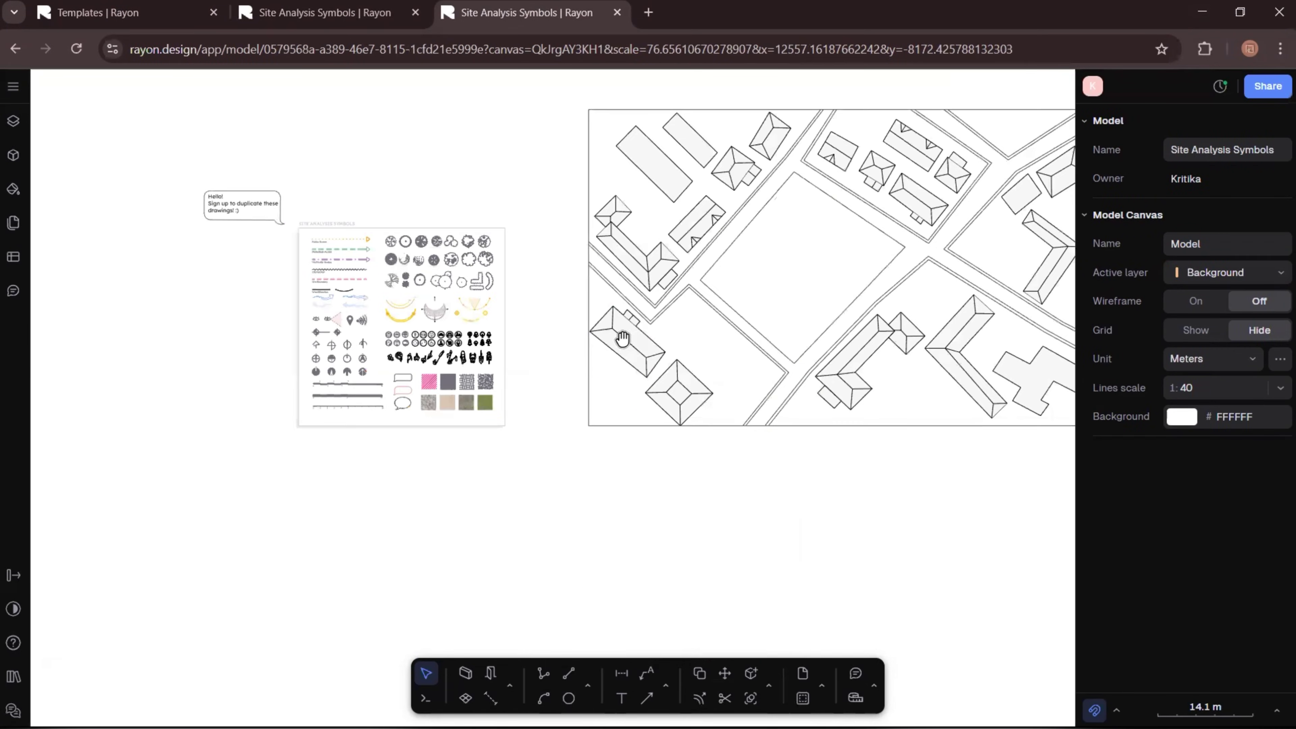
- Add a new layer named Background to the model containing the site plan
middle_click_drag(619, 338, 497, 350)
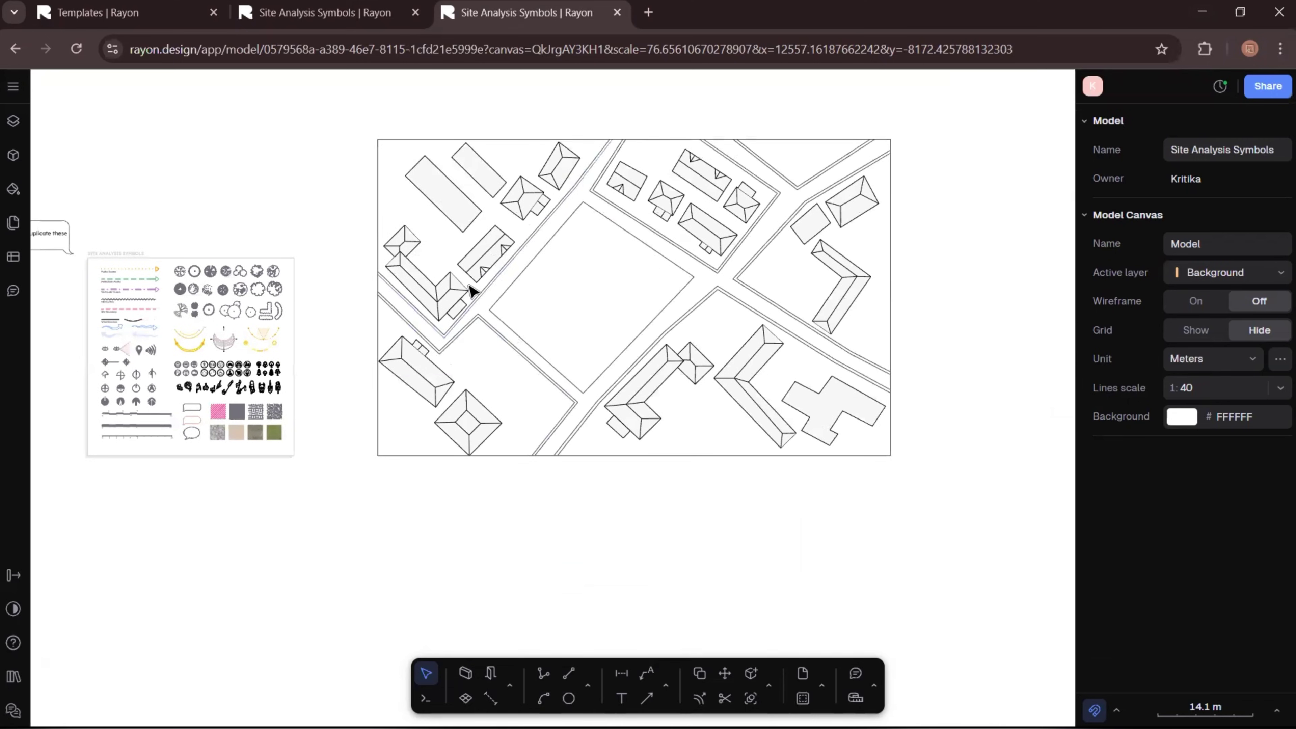
scroll(803, 302, "up", 3)
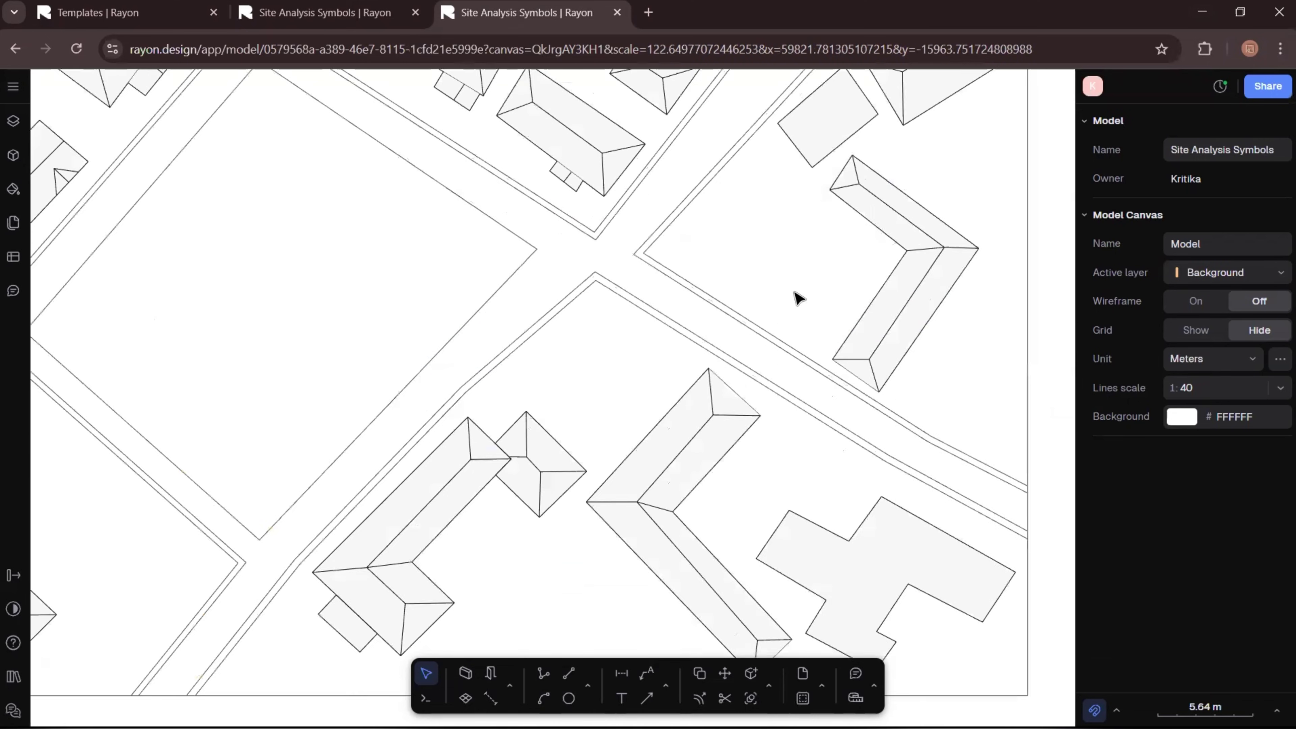
middle_click_drag(666, 256, 679, 320)
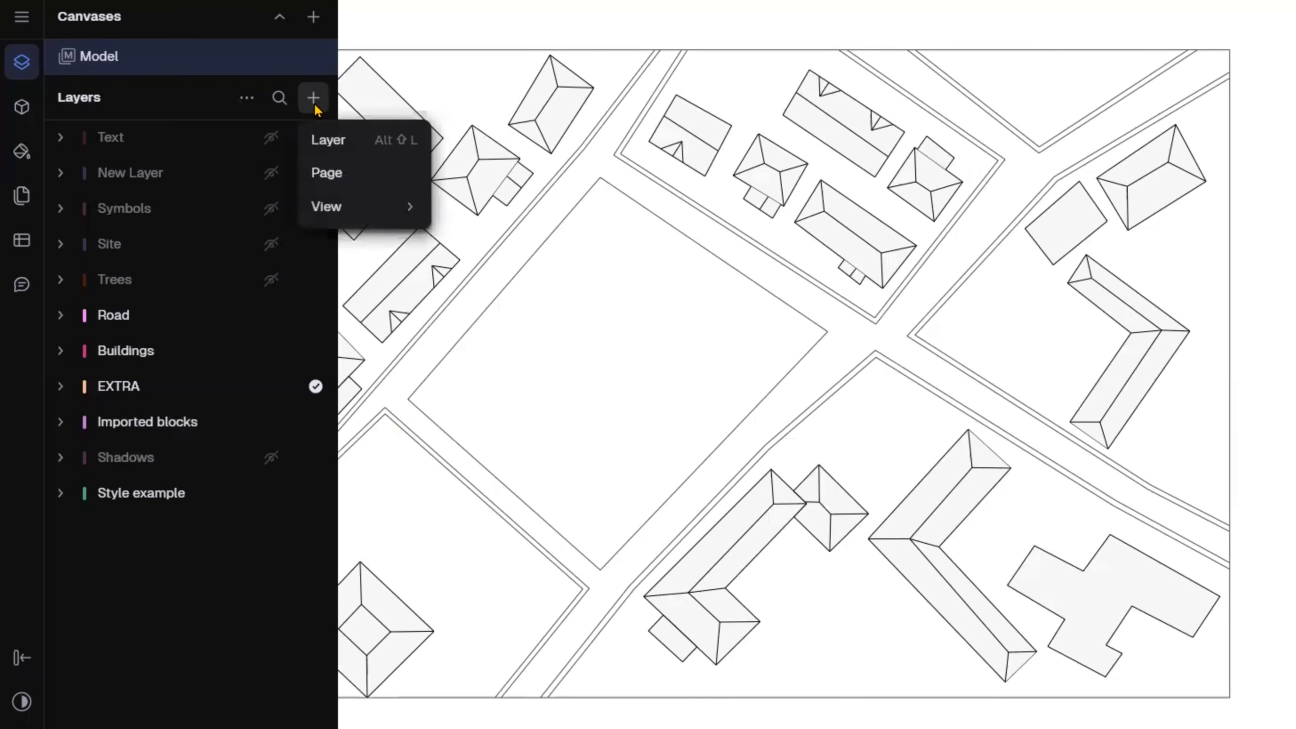
left_click(315, 146)
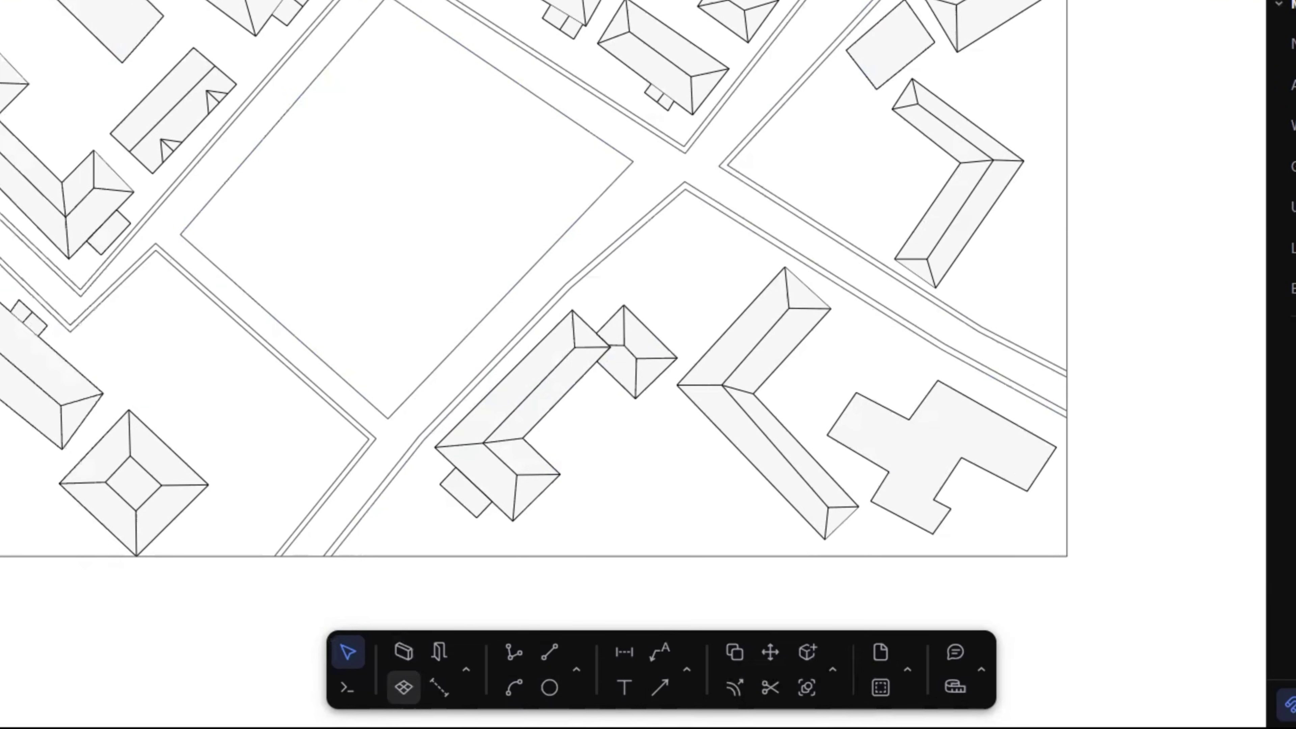
- Draw a rectangular zone about 74 by 46 m over the site plan's full outer boundary
left_click(403, 686)
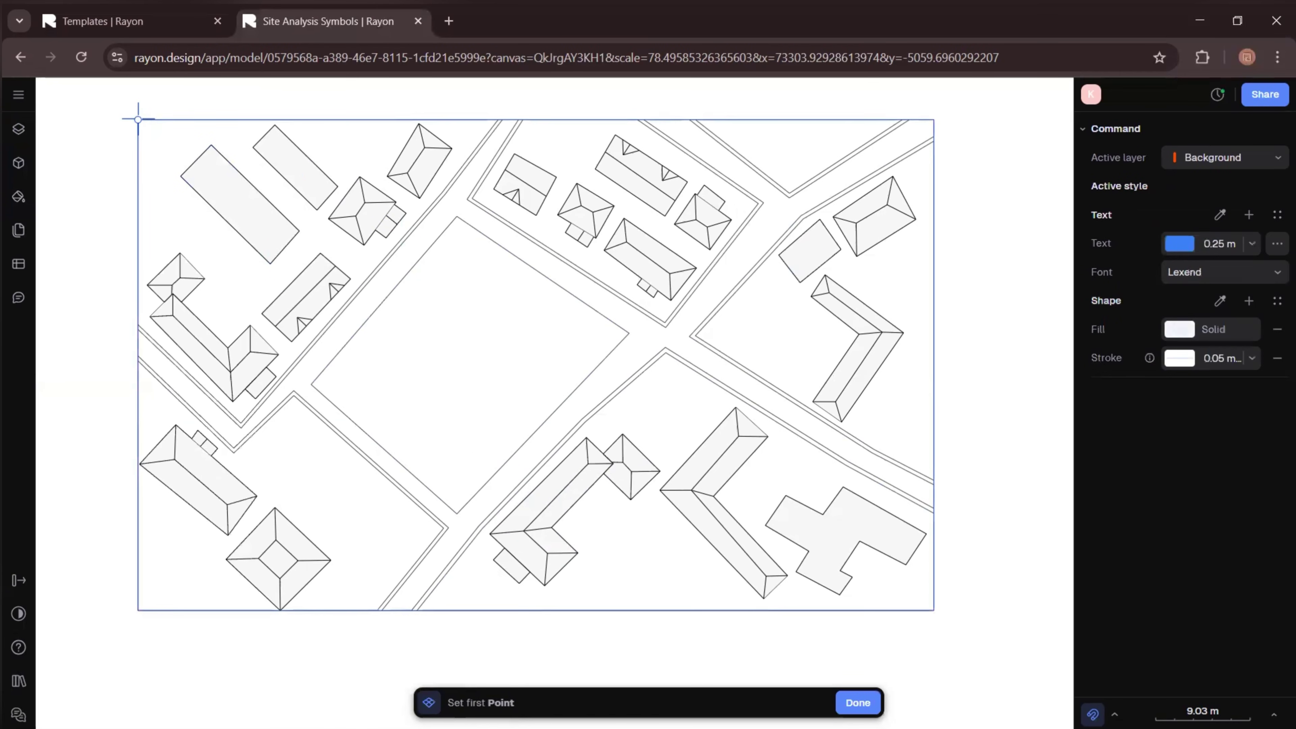
left_click(138, 119)
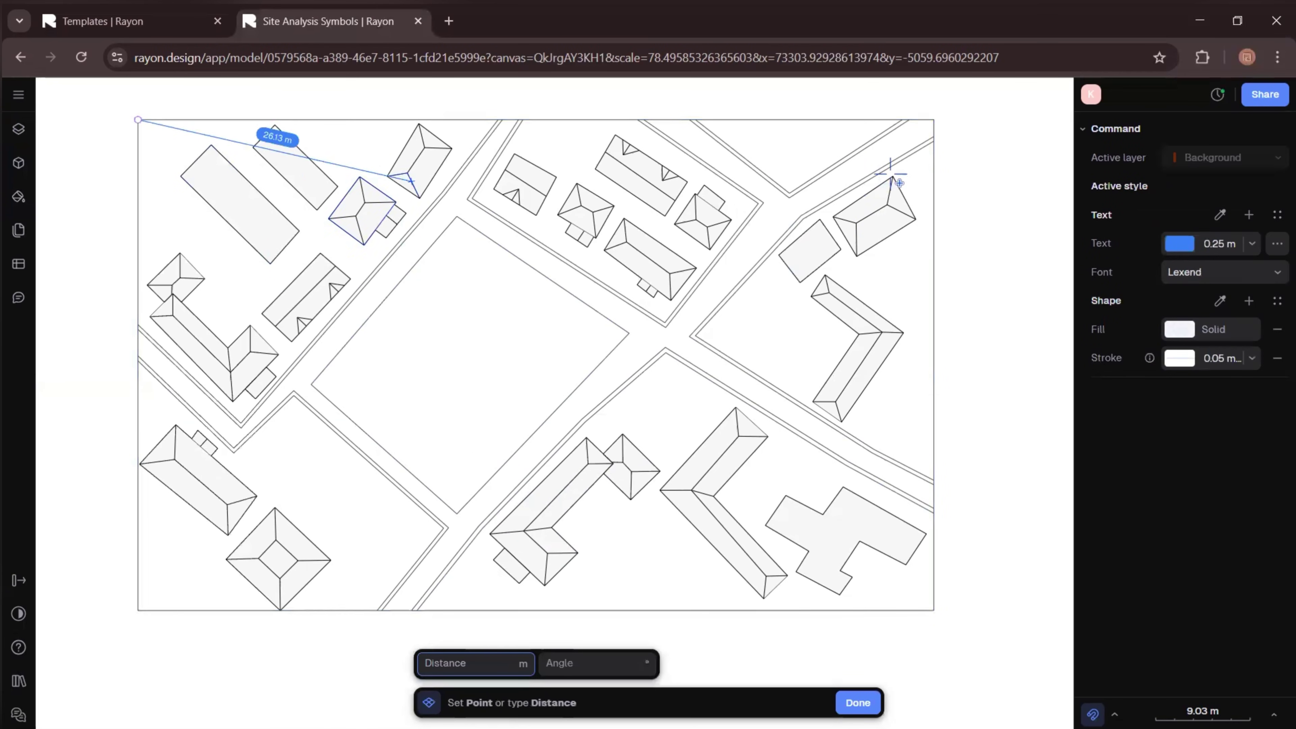
left_click(933, 120)
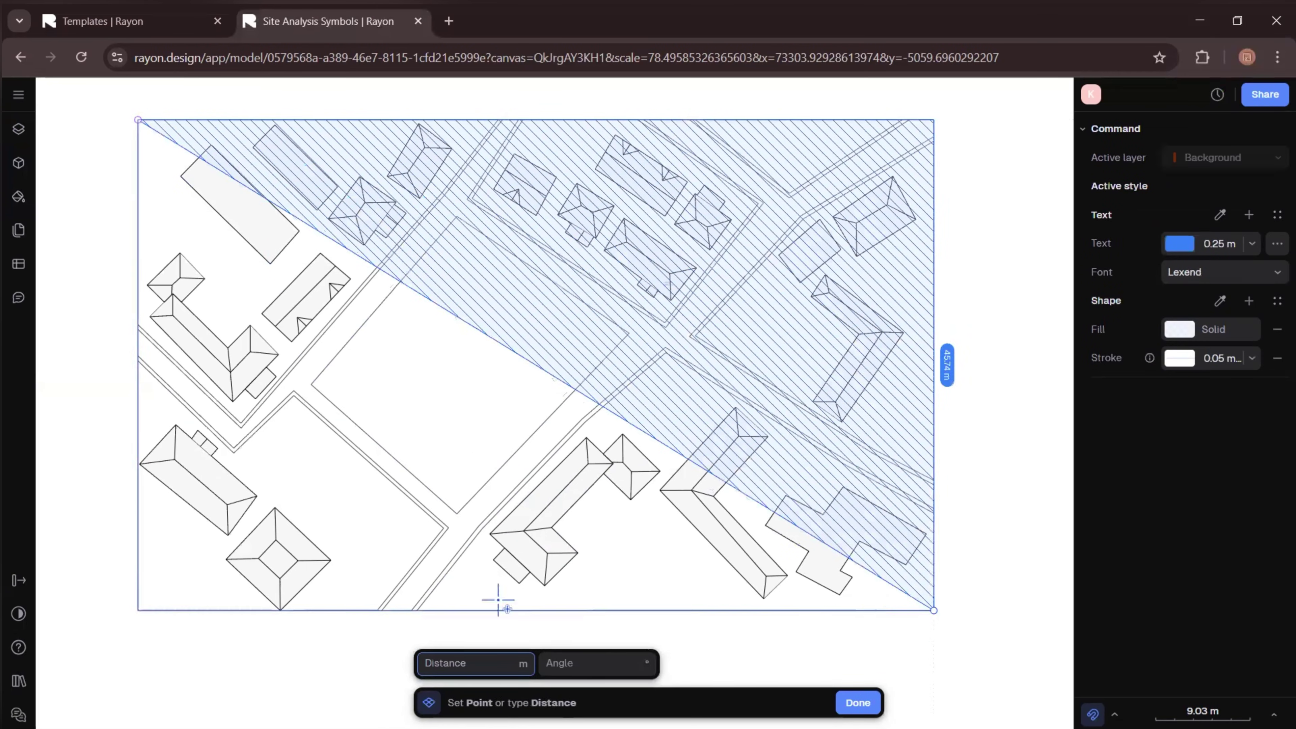
left_click(138, 610)
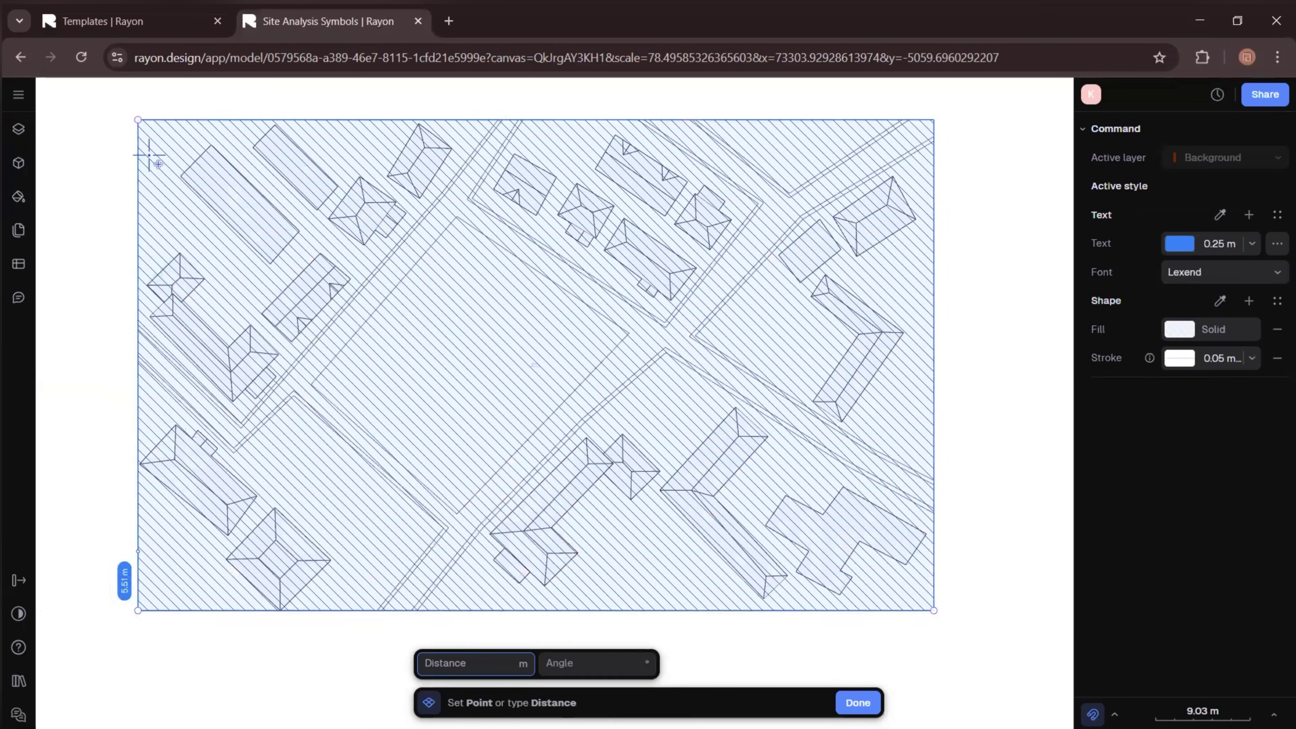
left_click(141, 121)
- Move the Background layer beneath the Road and Buildings layers in the layer order
left_click(19, 130)
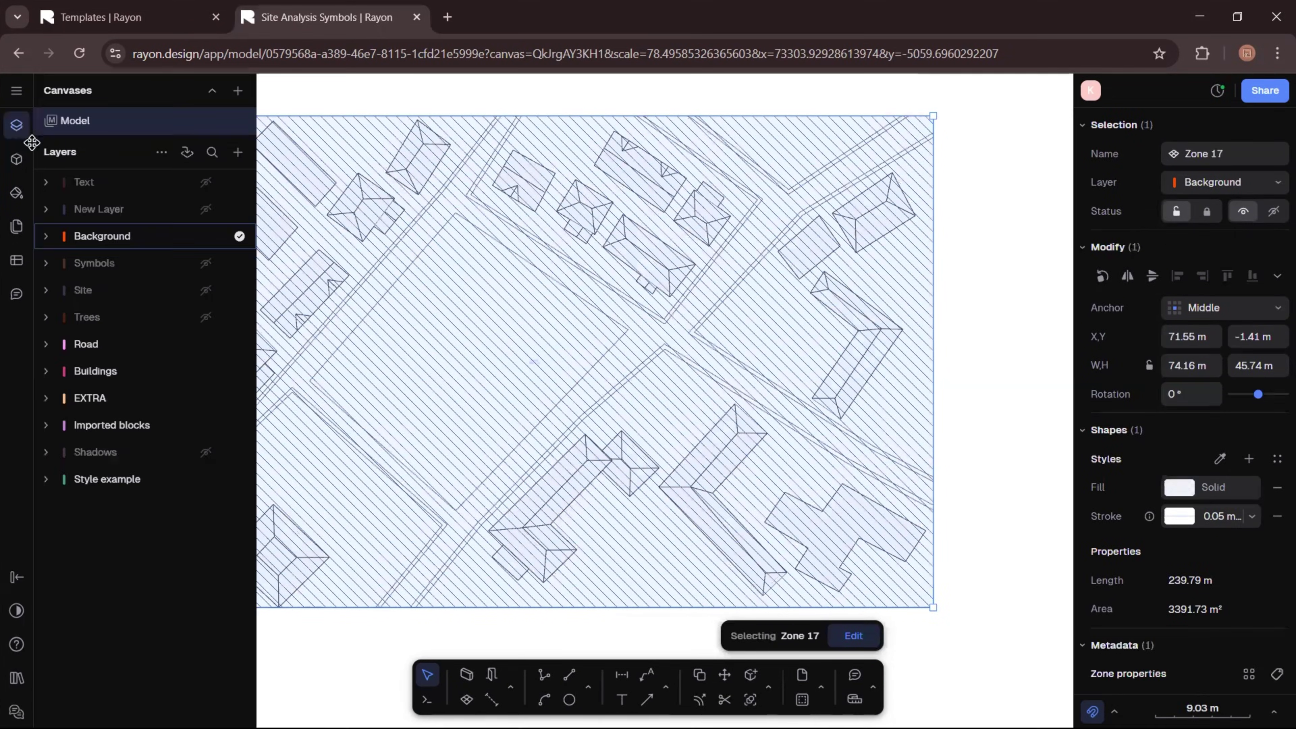
left_click(117, 230)
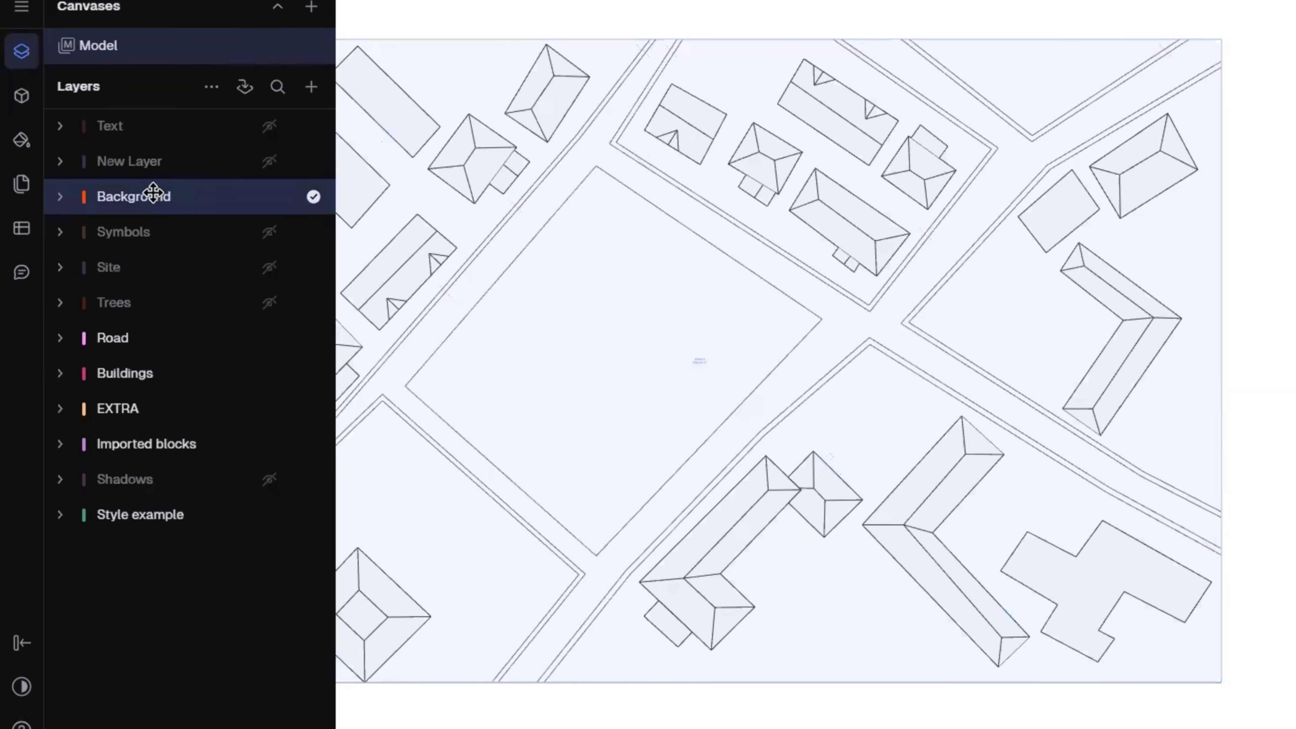
left_click_drag(164, 457, 138, 434)
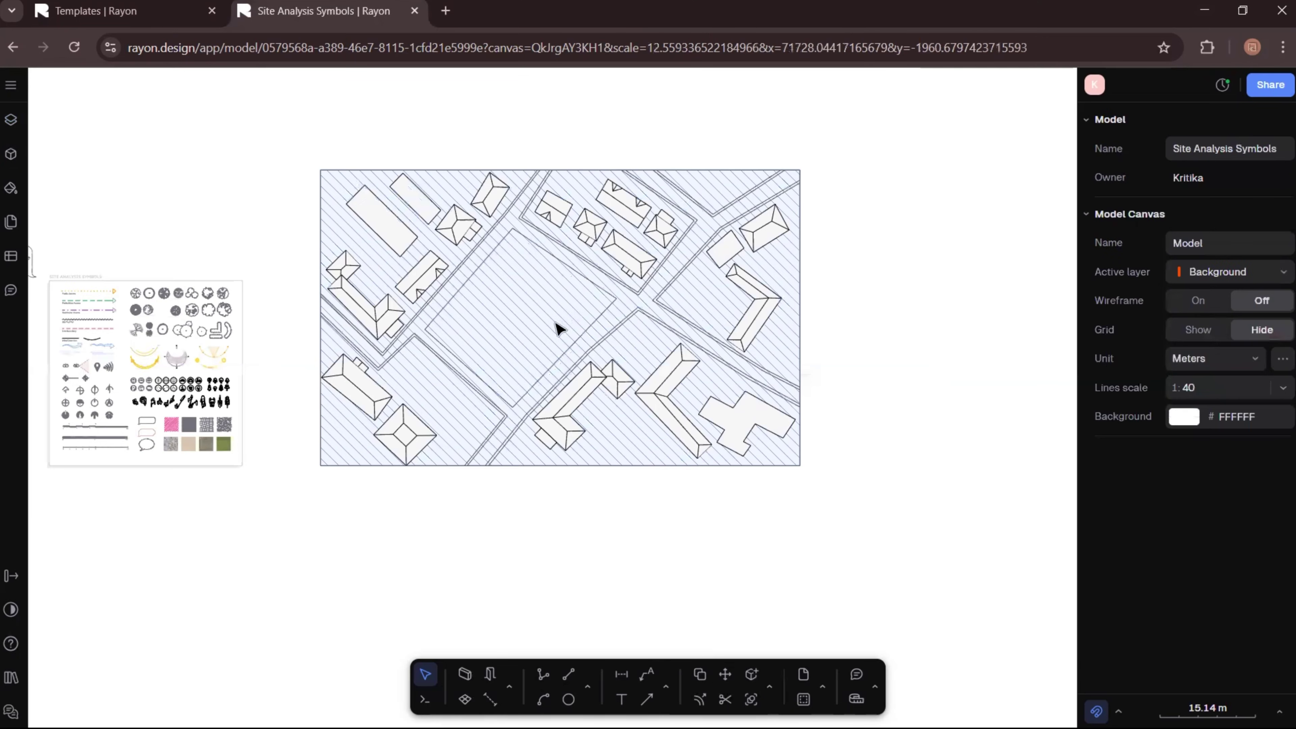
- Set the background zone's solid fill to light green BCEFBA and deselect it
scroll(544, 301, "up", 3)
middle_click_drag(540, 307, 519, 391)
left_click(517, 333)
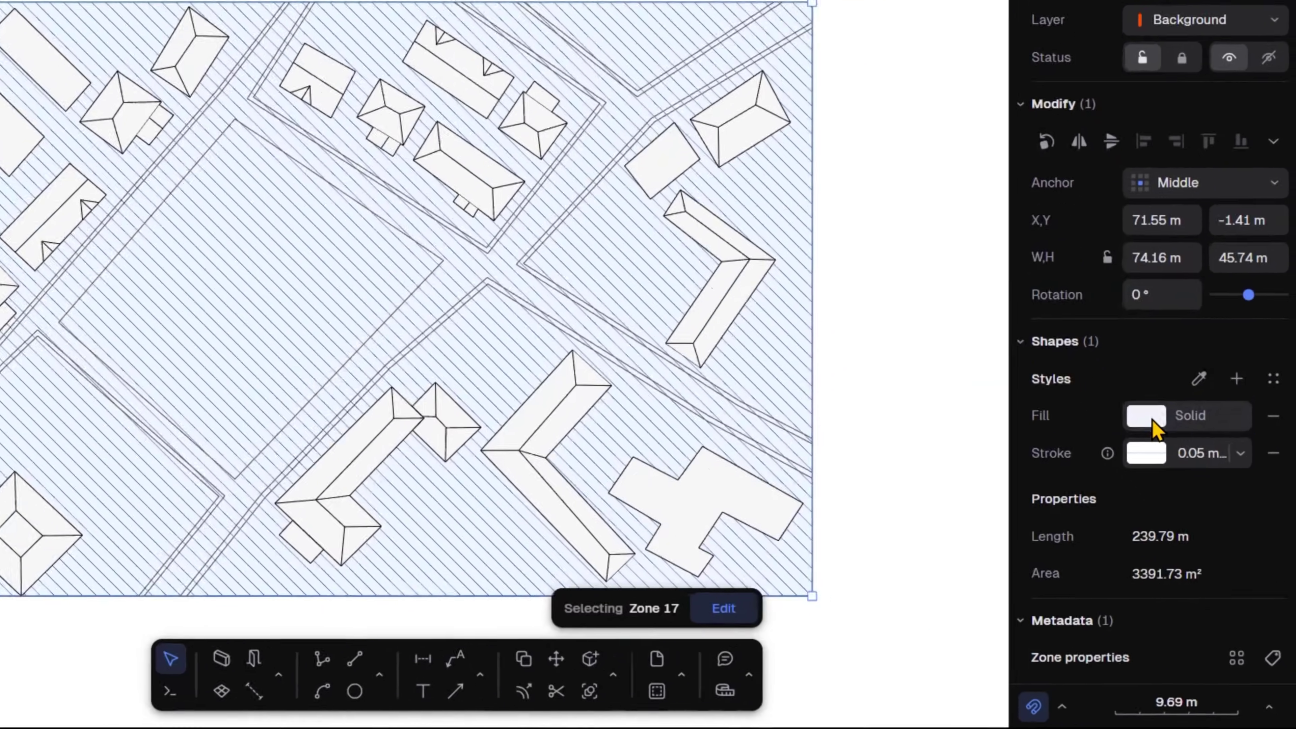
left_click(1182, 484)
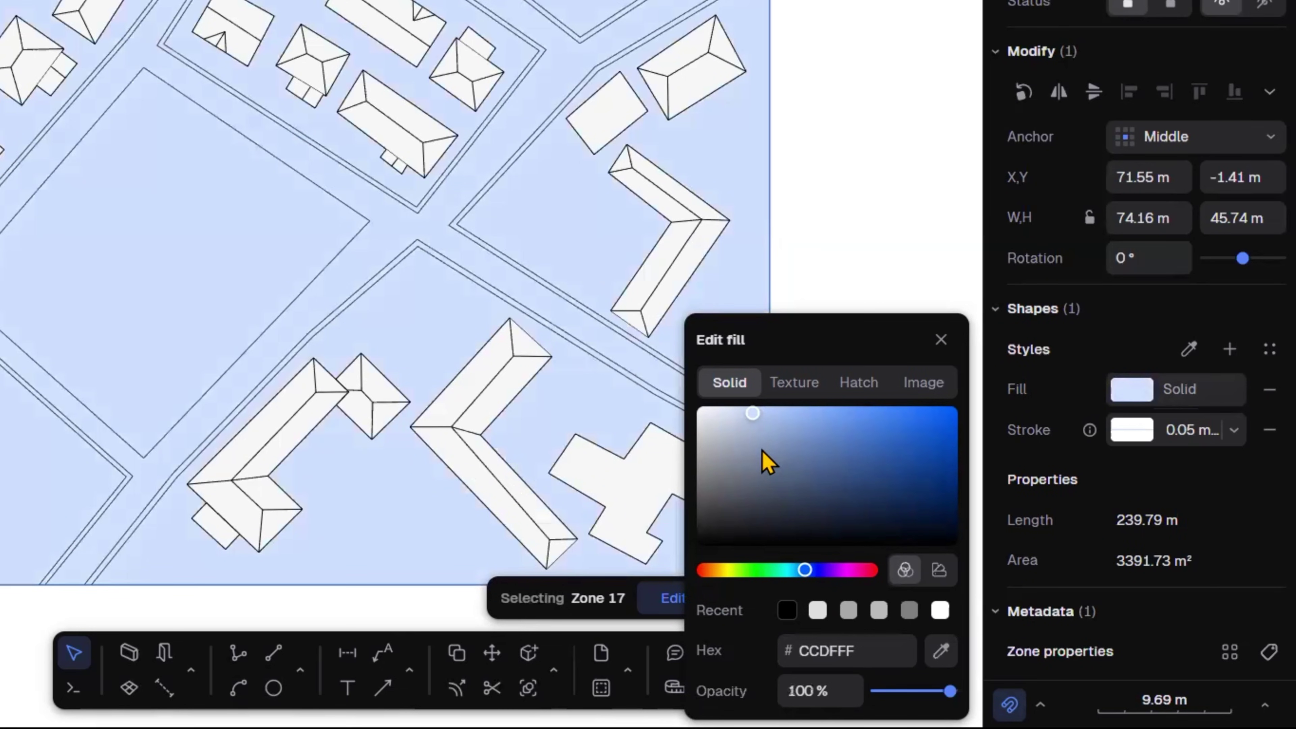
left_click(759, 570)
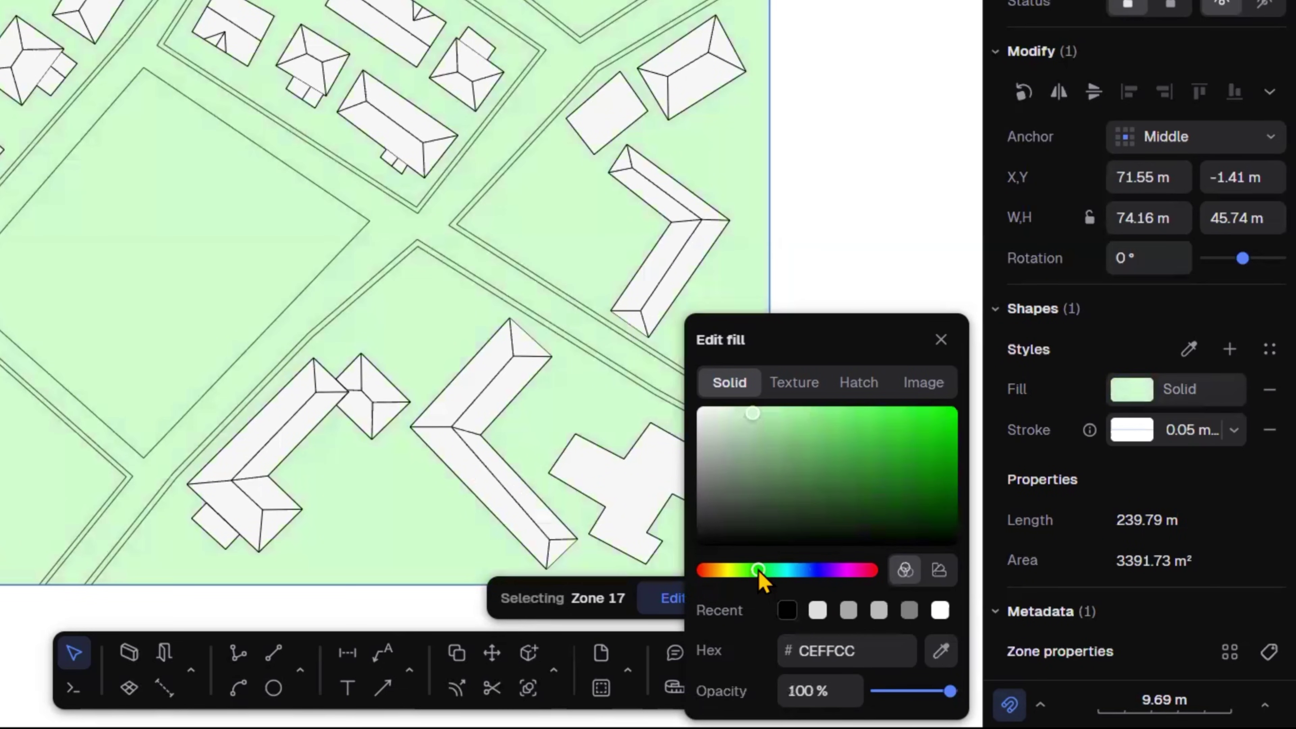
left_click(759, 425)
left_click(764, 426)
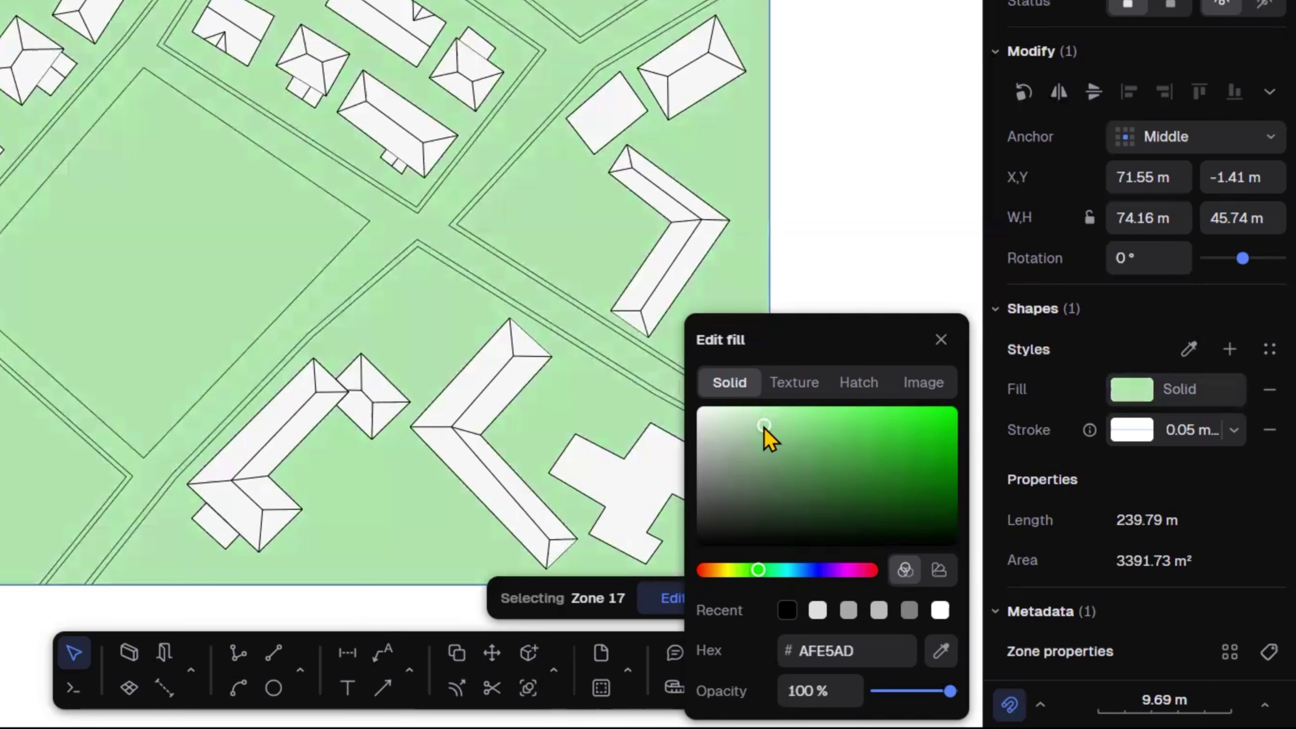
left_click(758, 421)
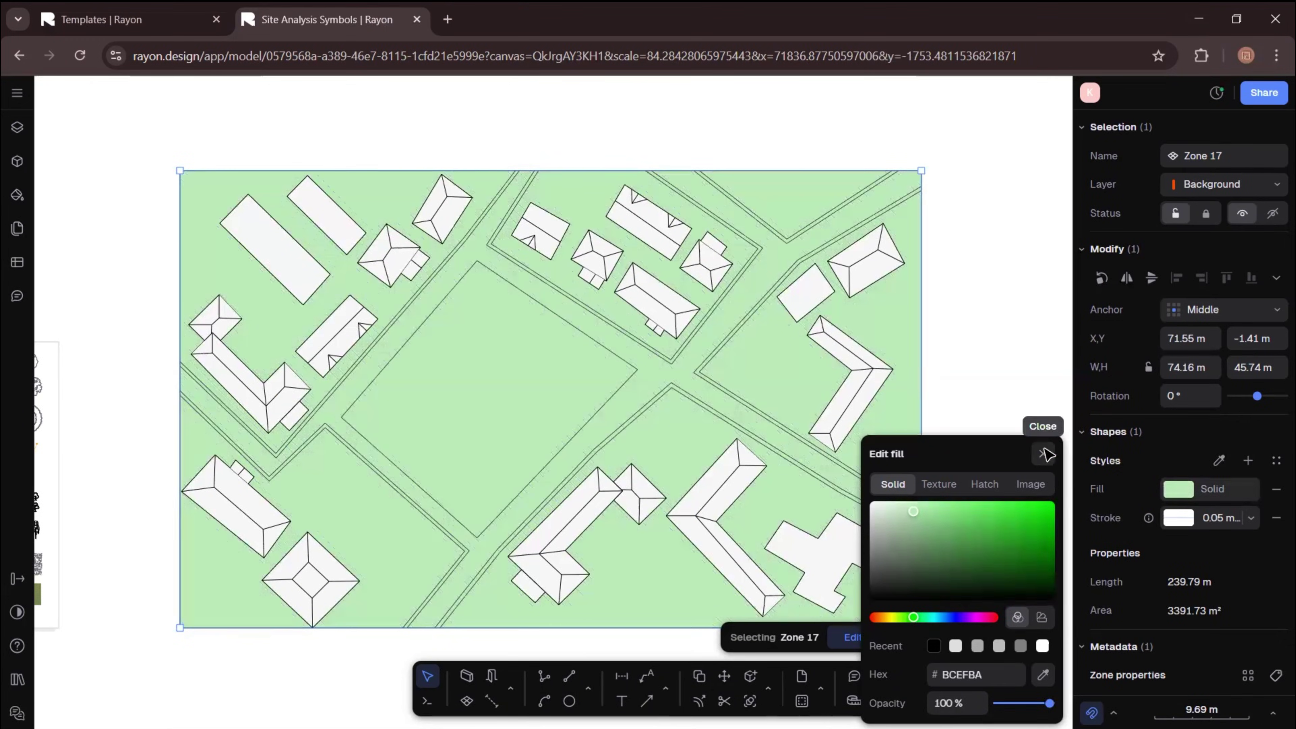
left_click(1044, 454)
key("Escape")
- Start a road zone at the plan's left boundary and trace the upper-left block's outer edge up to the top boundary
scroll(383, 86, "up", 2)
left_click(467, 701)
scroll(159, 496, "up", 8)
left_click(91, 333)
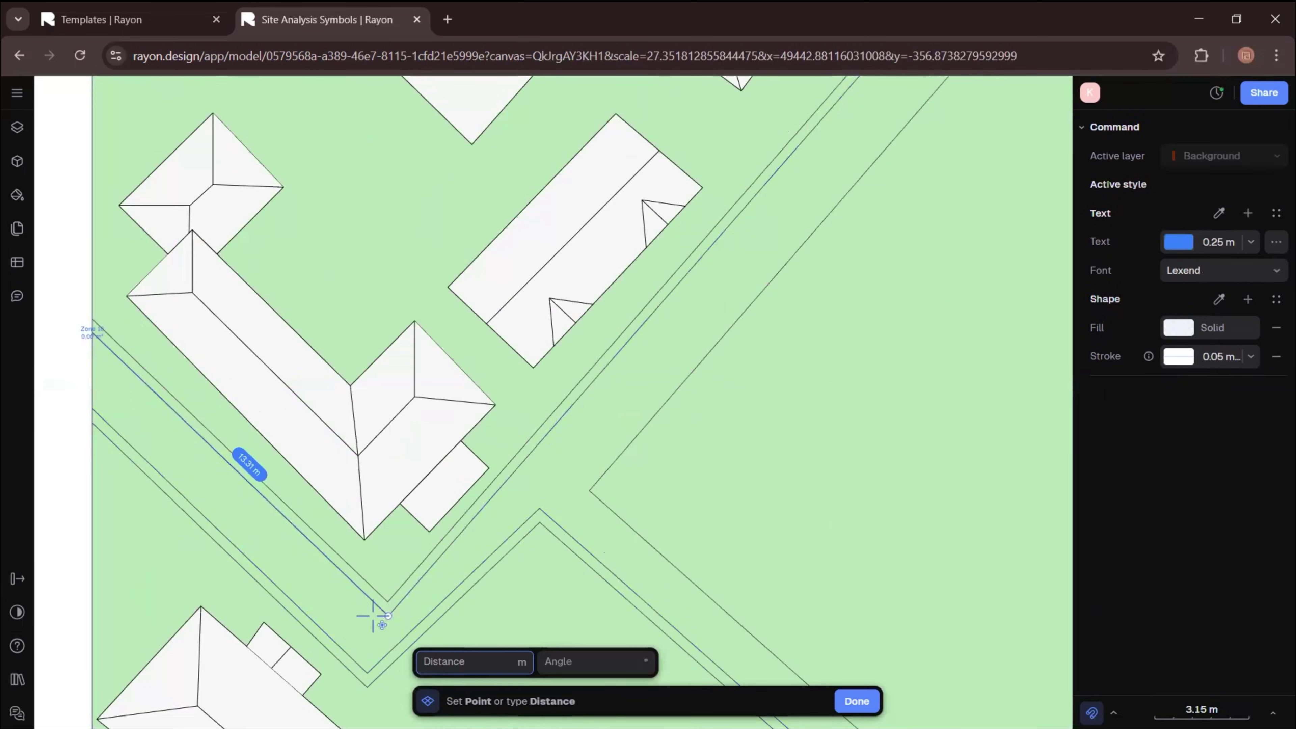
left_click(388, 616)
scroll(378, 612, "down", 5)
scroll(568, 363, "up", 5)
left_click(537, 371)
left_click(698, 161)
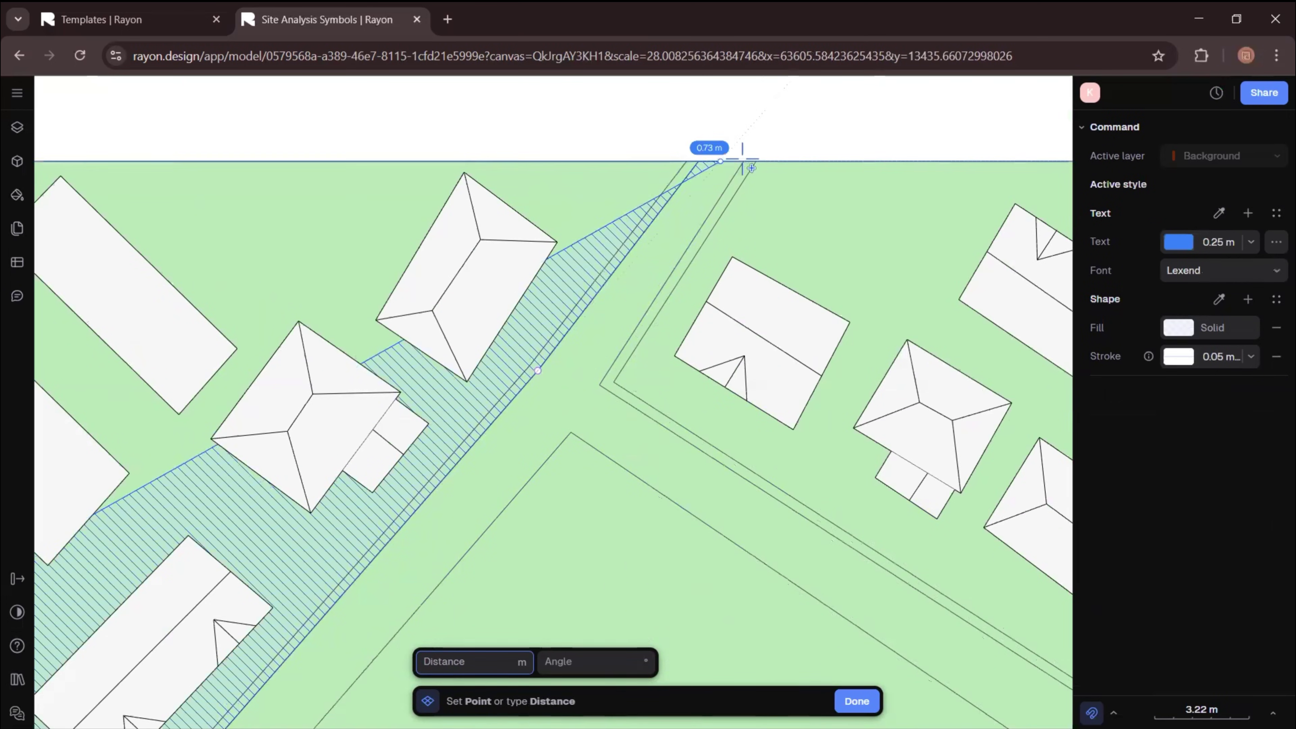
- Continue the road zone across the street and around the upper central block's corners, back to the plan's top boundary
left_click(743, 161)
left_click(599, 384)
scroll(510, 317, "down", 5)
scroll(738, 482, "up", 5)
left_click(723, 440)
middle_click_drag(885, 234, 683, 561)
left_click(788, 427)
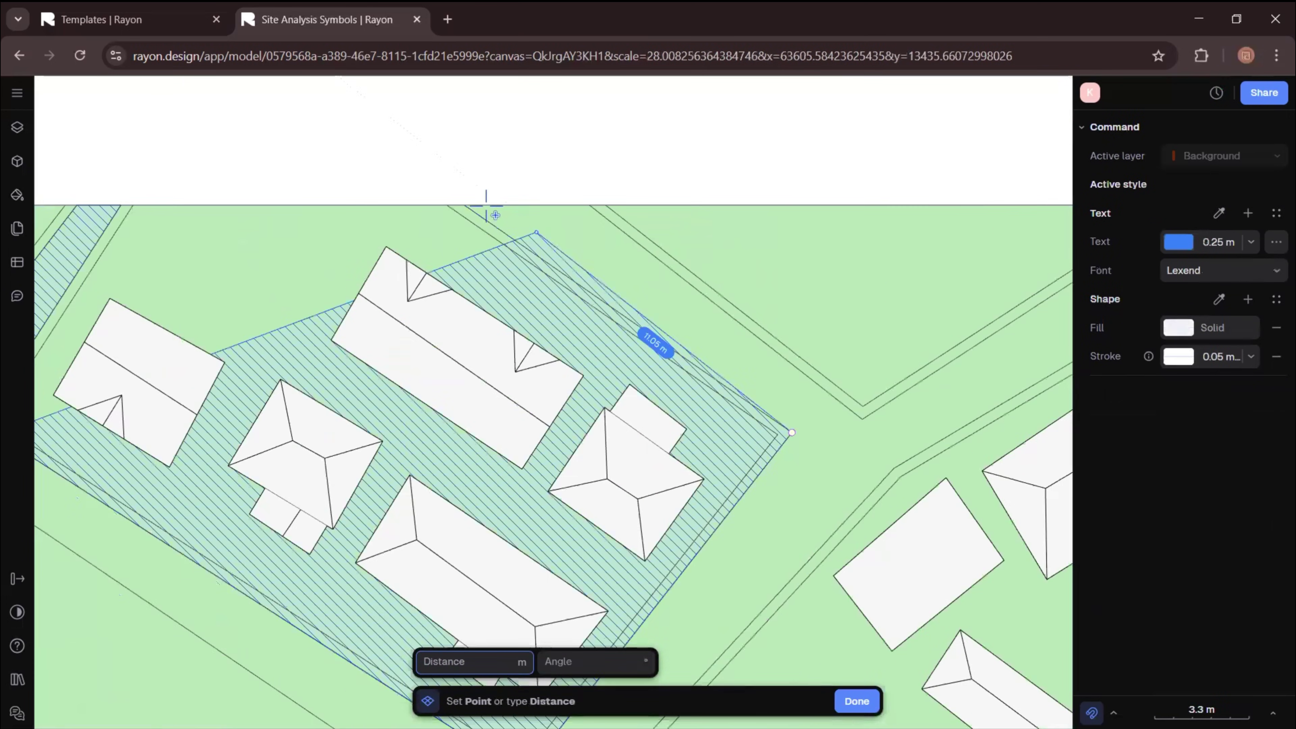
left_click(473, 203)
- Continue the road zone around the triangular block at the top and on to the plan's upper-right corner
left_click(592, 203)
left_click(859, 414)
middle_click_drag(604, 393, 271, 483)
left_click(847, 293)
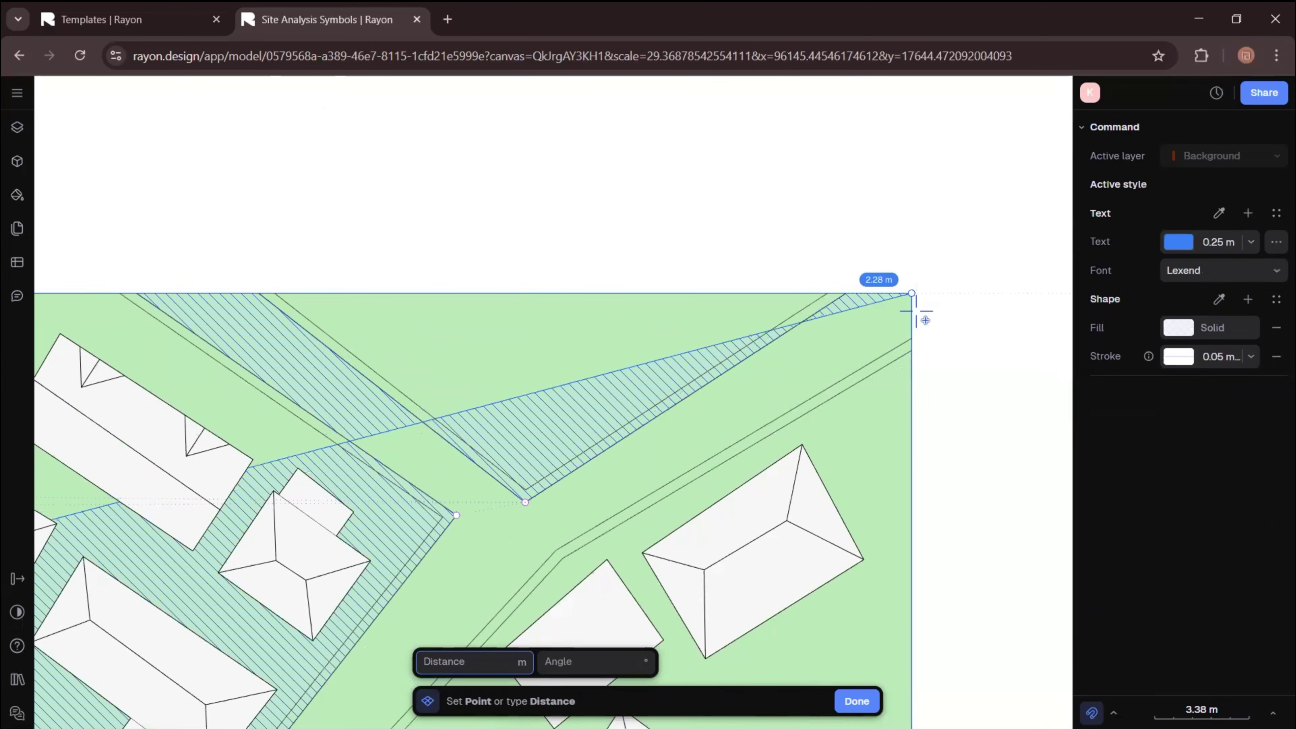
scroll(550, 541, "down", 3)
scroll(531, 391, "up", 3)
- Carry the road zone along the right-hand block to the right boundary and back to the lower central block's top corner
left_click(531, 392)
scroll(536, 395, "down", 3)
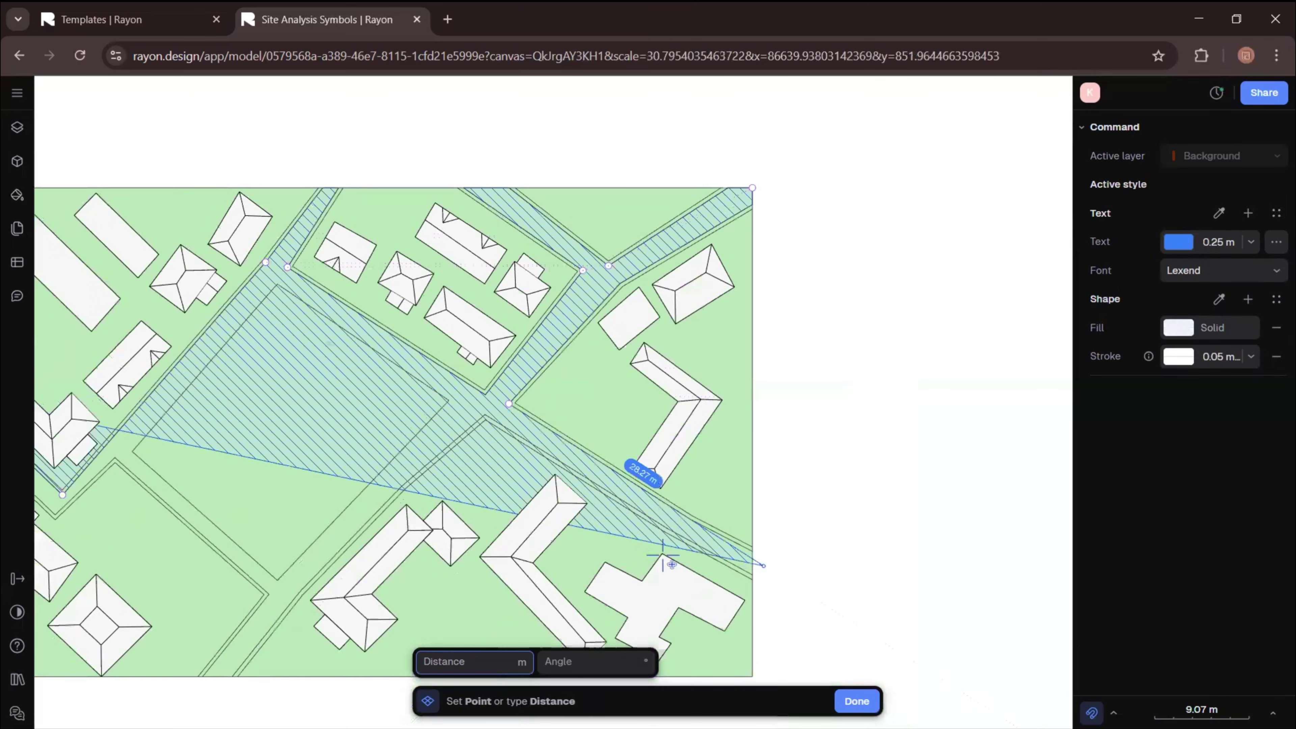
scroll(597, 449, "up", 3)
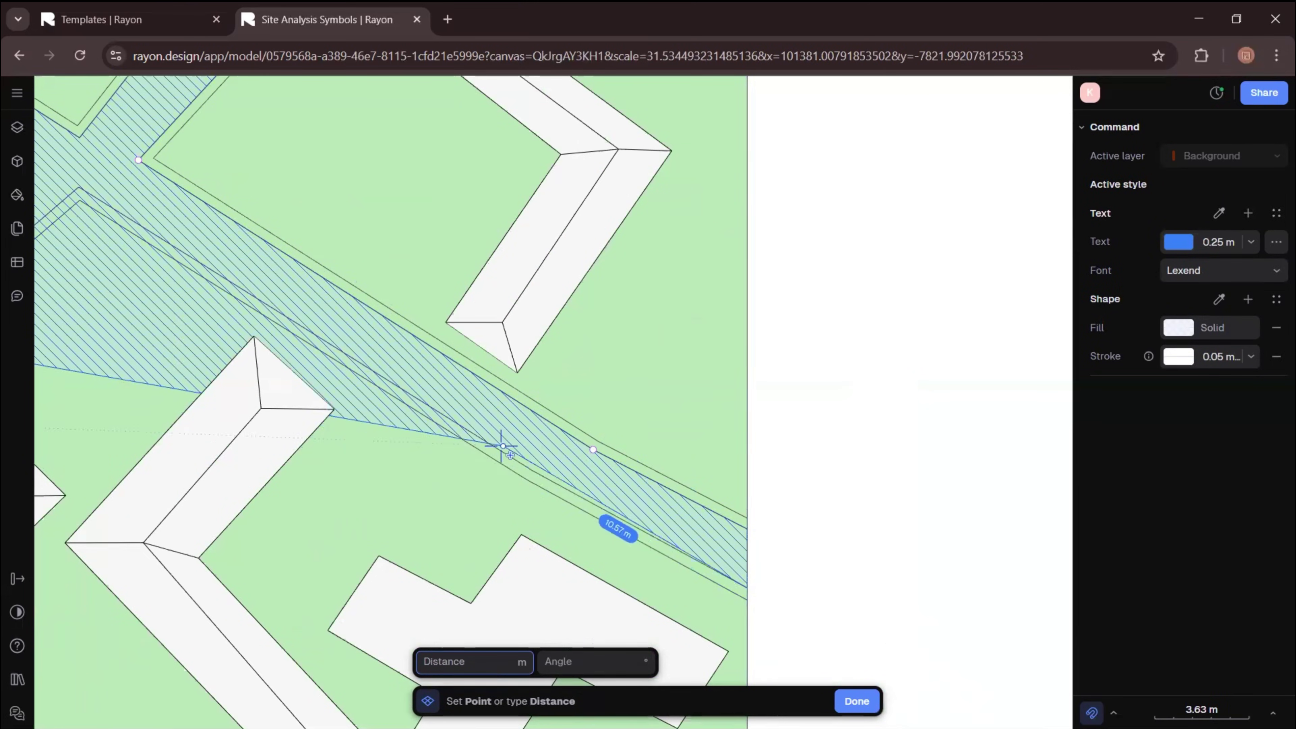
left_click(532, 470)
left_click(79, 188)
- Trace the road zone along the bends of the lower central block's left edge down to the plan's bottom boundary
middle_click_drag(101, 169, 610, 177)
scroll(354, 402, "up", 3)
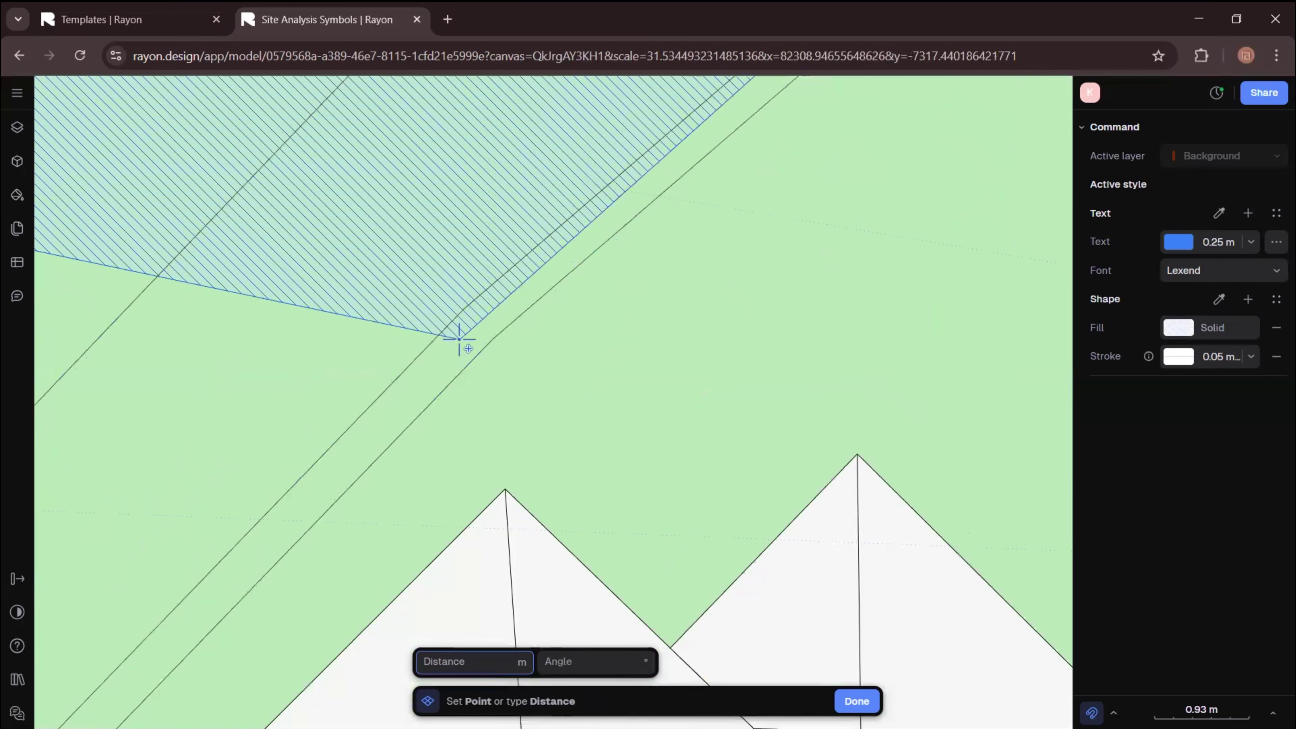
left_click(459, 312)
scroll(557, 175, "down", 3)
left_click(285, 458)
left_click(124, 659)
- Carry the road zone across the street at the plan's bottom boundary and up to the lower-left block's right corner
middle_click_drag(96, 652, 476, 440)
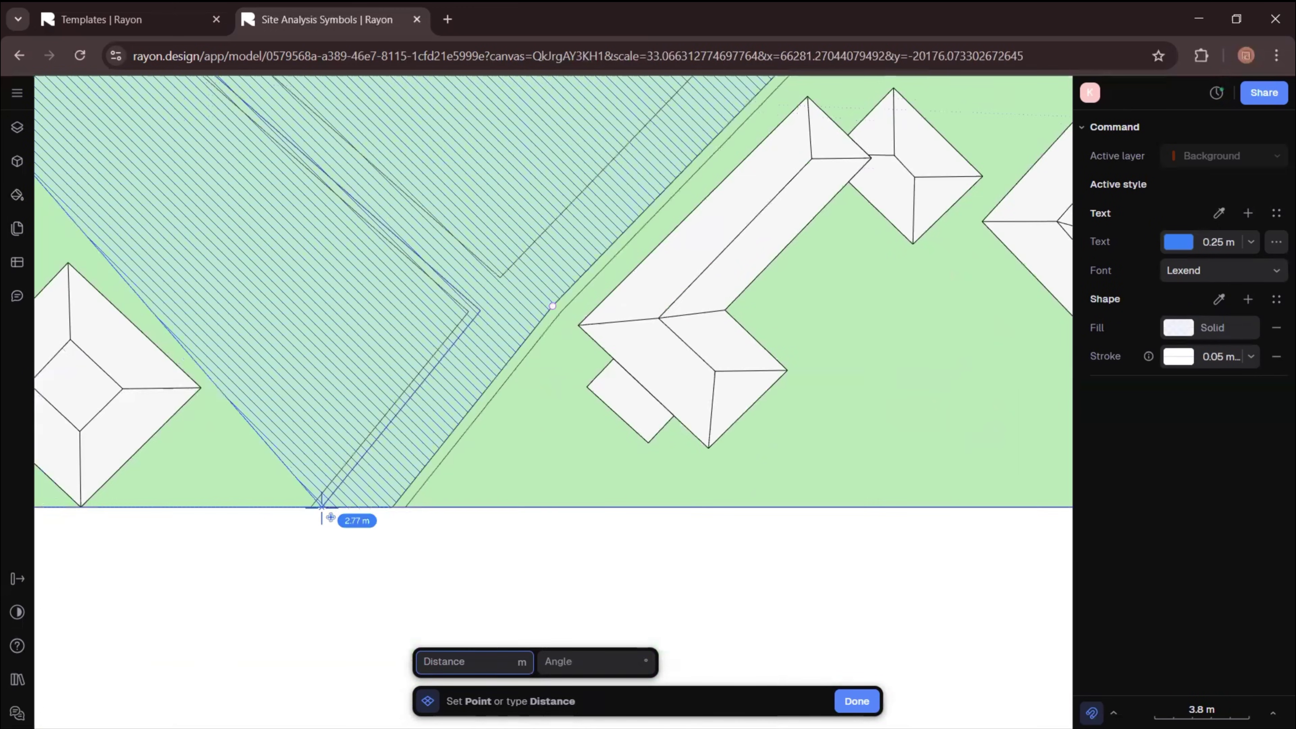
scroll(320, 512, "up", 4)
left_click(318, 512)
scroll(296, 597, "down", 3)
left_click(539, 282)
scroll(523, 456, "down", 4)
scroll(527, 433, "up", 5)
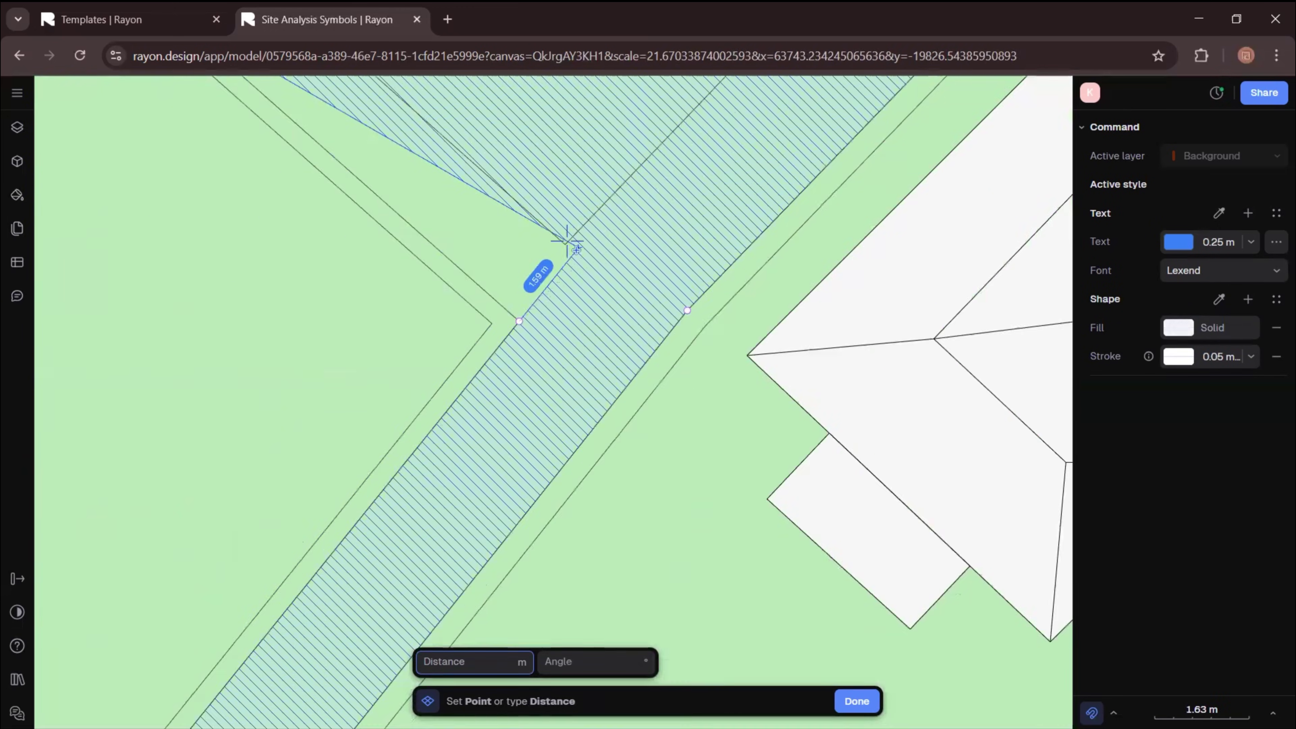
- Continue the road zone around the large empty central block through its bottom, right and top corners
left_click(569, 245)
scroll(437, 461, "down", 5)
scroll(567, 309, "up", 5)
left_click(725, 181)
scroll(755, 388, "down", 4)
scroll(638, 278, "up", 3)
scroll(514, 201, "down", 3)
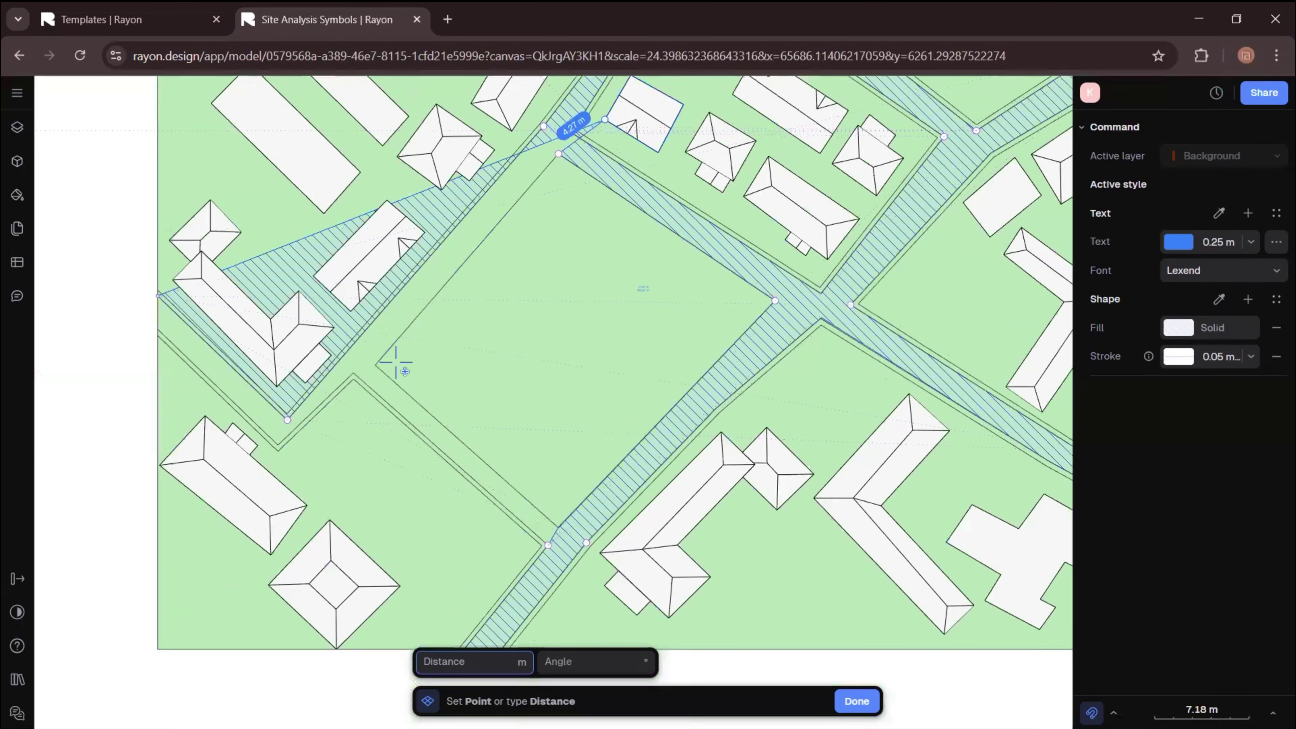
- Carry the road zone past the central block's left corner, along the lower-left block to the plan's left boundary, and close it
scroll(226, 425, "up", 5)
scroll(502, 312, "down", 2)
scroll(482, 363, "up", 3)
scroll(481, 362, "down", 3)
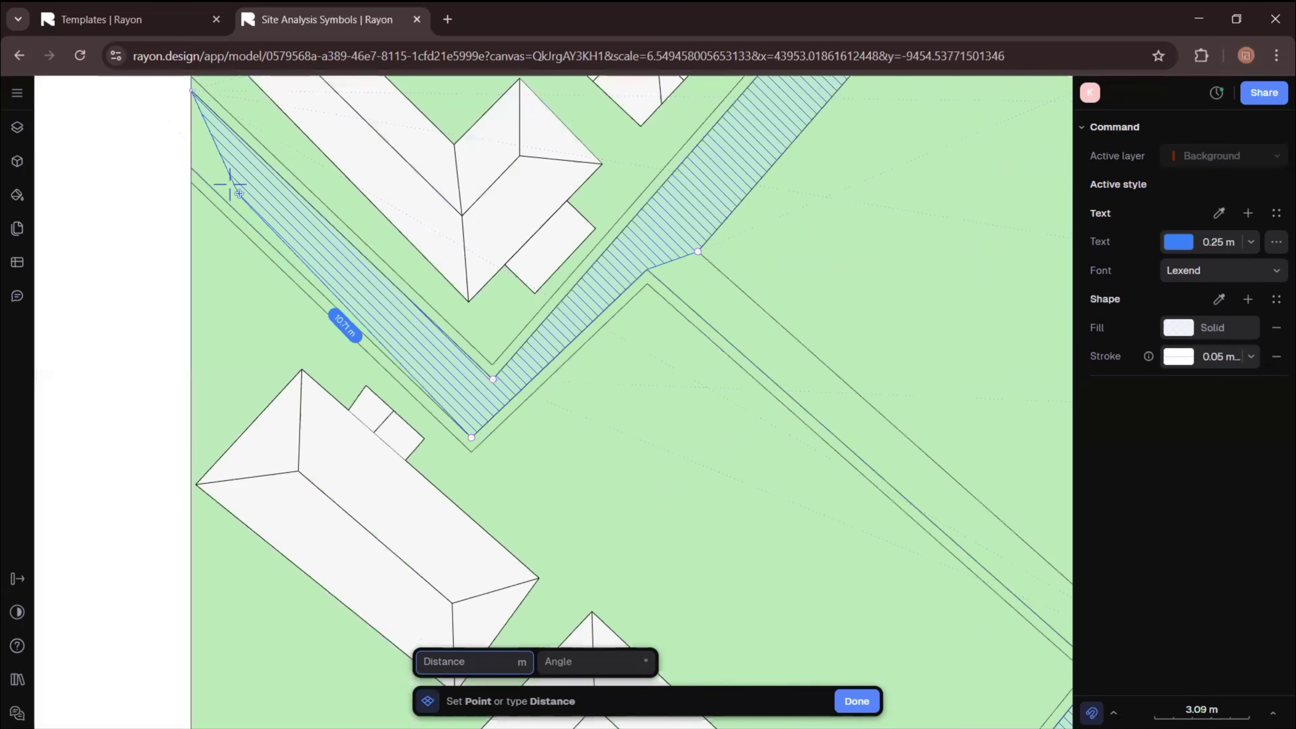
left_click(190, 103)
middle_click_drag(427, 285, 391, 414)
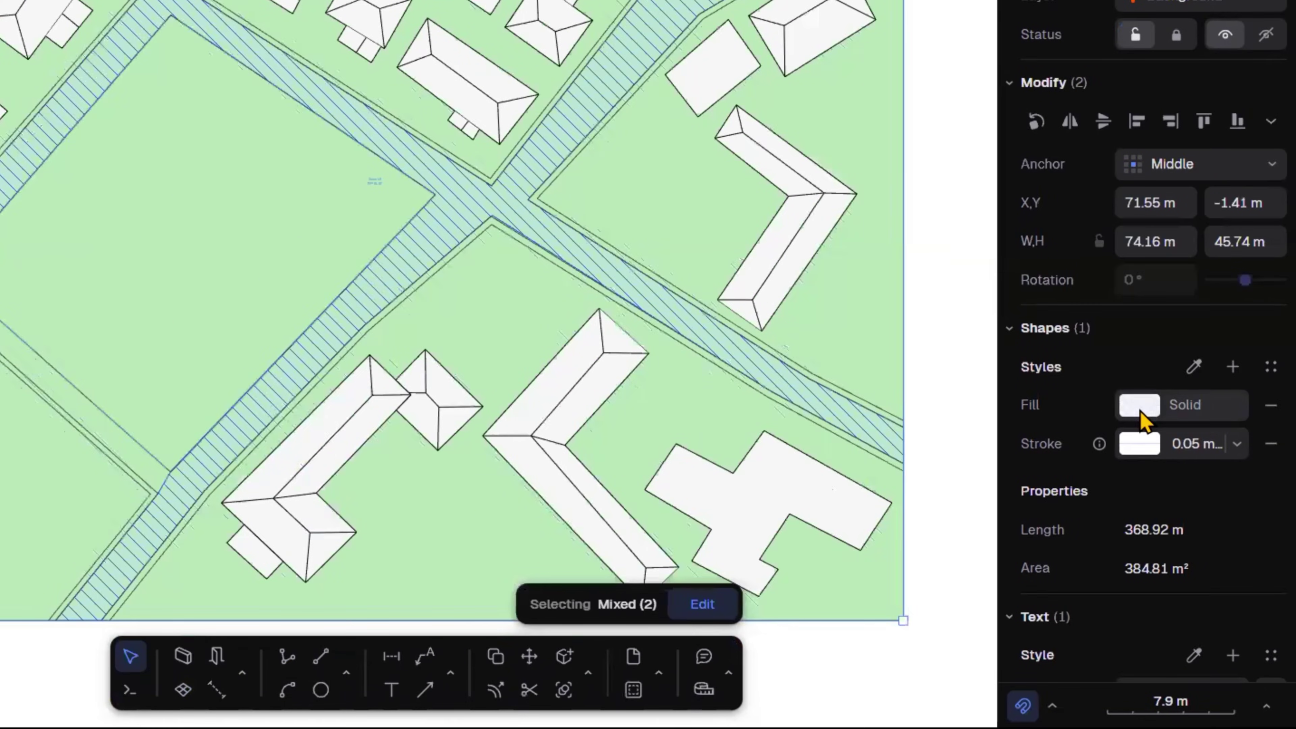
- Set the road zone's solid fill to light grey DEDEDE with 100% opacity
left_click(1178, 490)
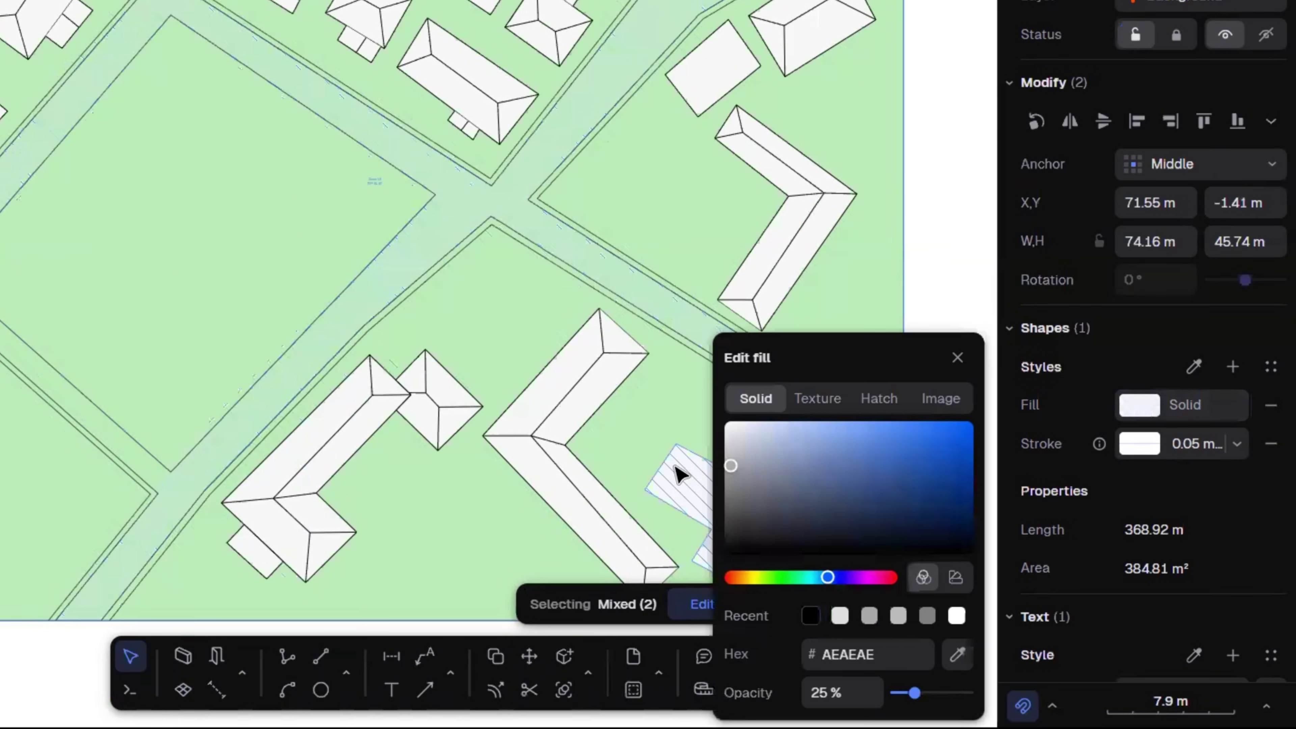
left_click_drag(920, 693, 974, 693)
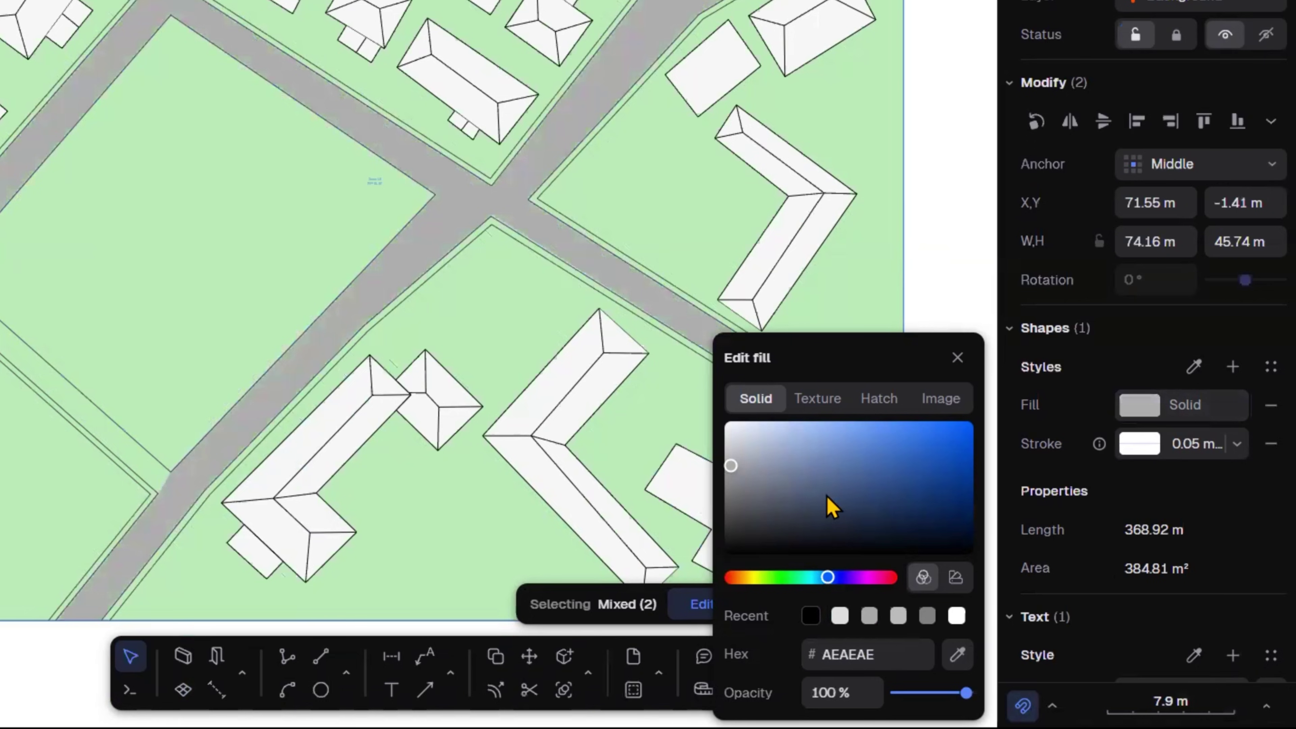
left_click_drag(733, 469, 713, 450)
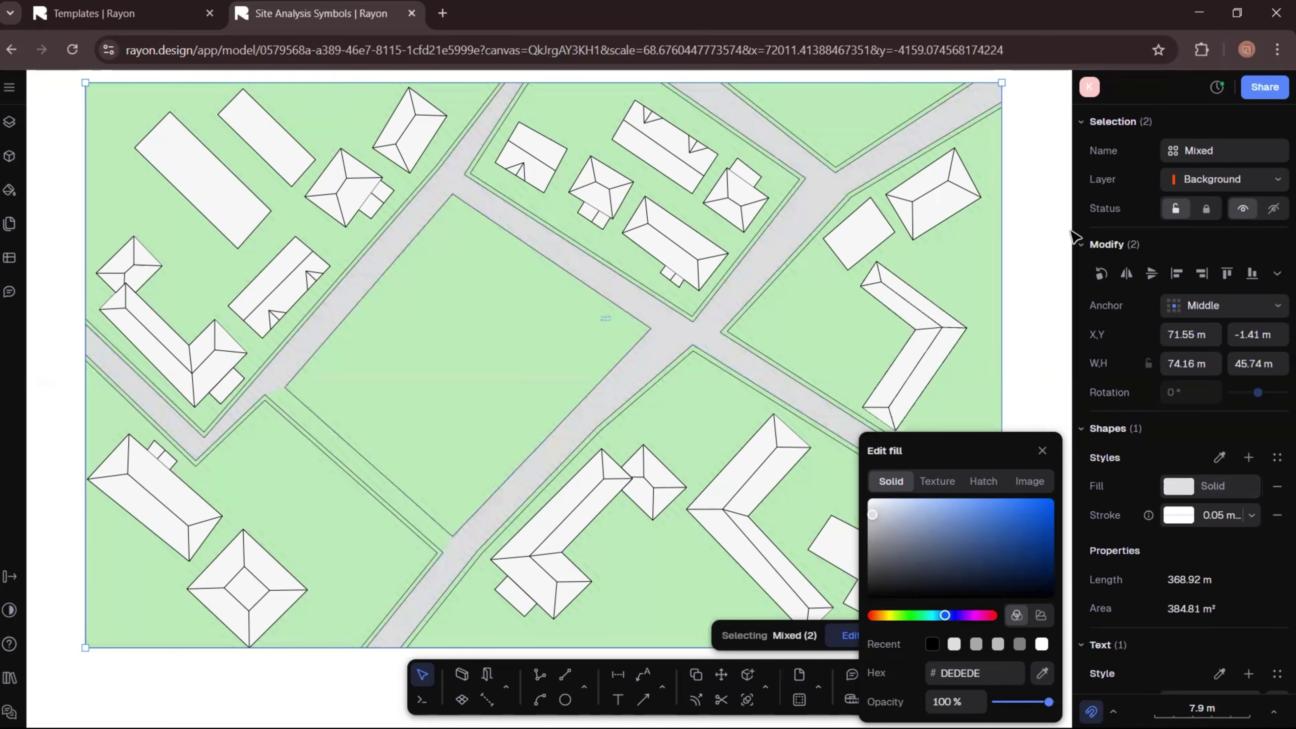
left_click(1028, 73)
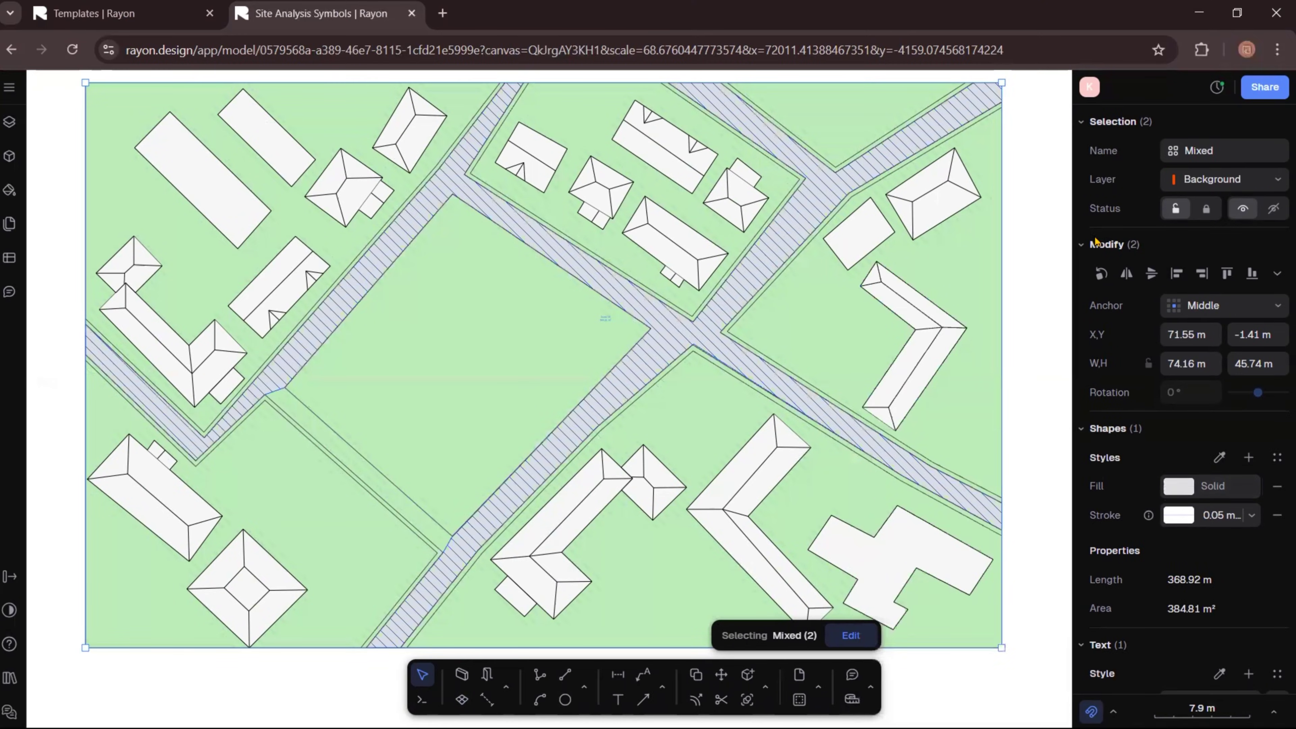
- Draw a four-corner zone over the narrow side street between the central block and the lower-left block
left_click(158, 679)
left_click(461, 698)
scroll(272, 392, "up", 10)
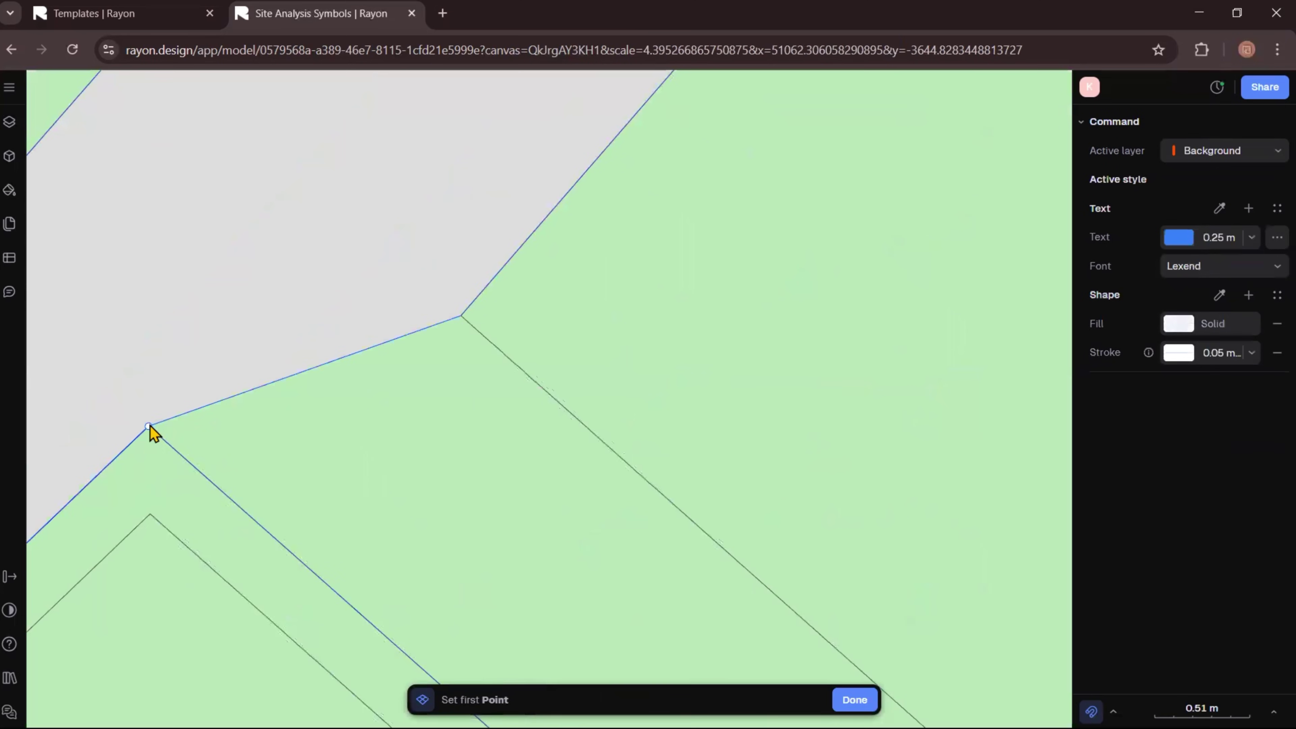
left_click(151, 429)
left_click(468, 314)
scroll(418, 217, "down", 7)
scroll(831, 612, "up", 10)
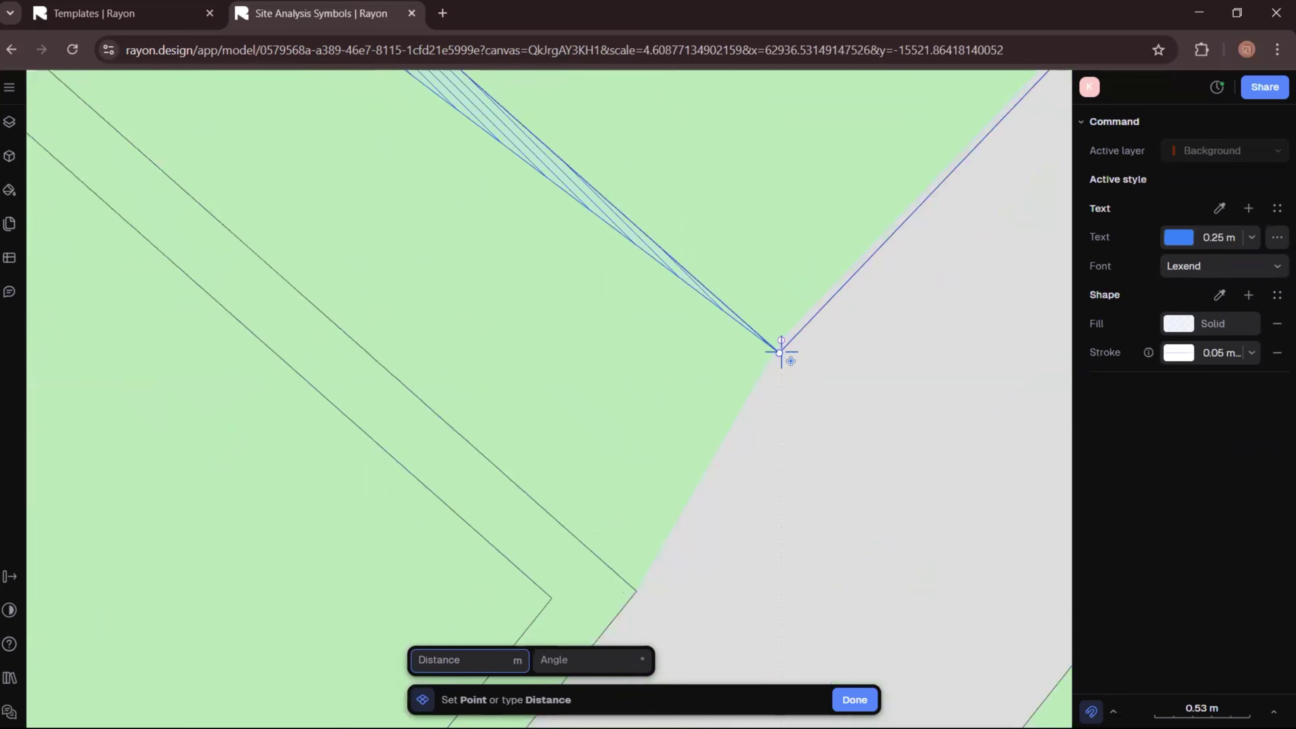
left_click(778, 350)
scroll(810, 520, "down", 5)
left_click(391, 348)
scroll(418, 249, "down", 8)
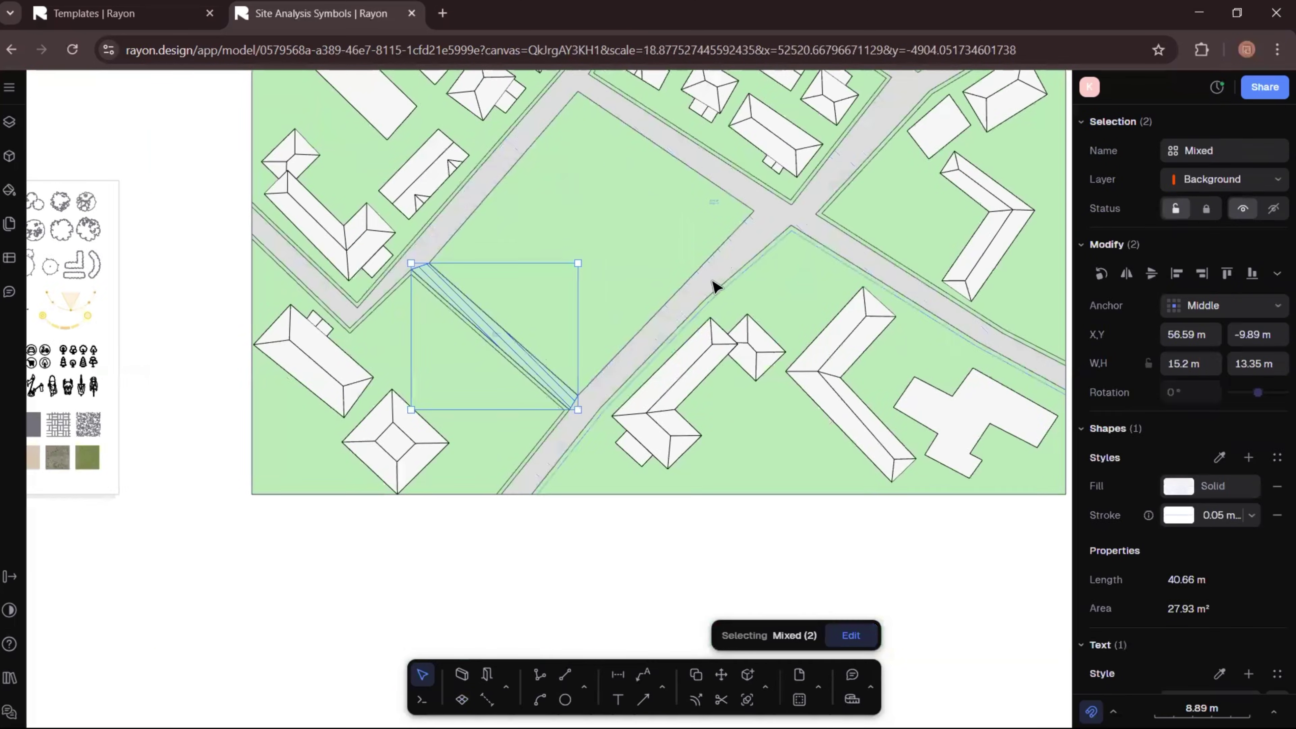
- Give the narrow side street zone the same light grey solid fill as the main road zone
left_click(587, 511)
scroll(668, 387, "up", 5)
scroll(504, 367, "down", 10)
scroll(518, 353, "up", 2)
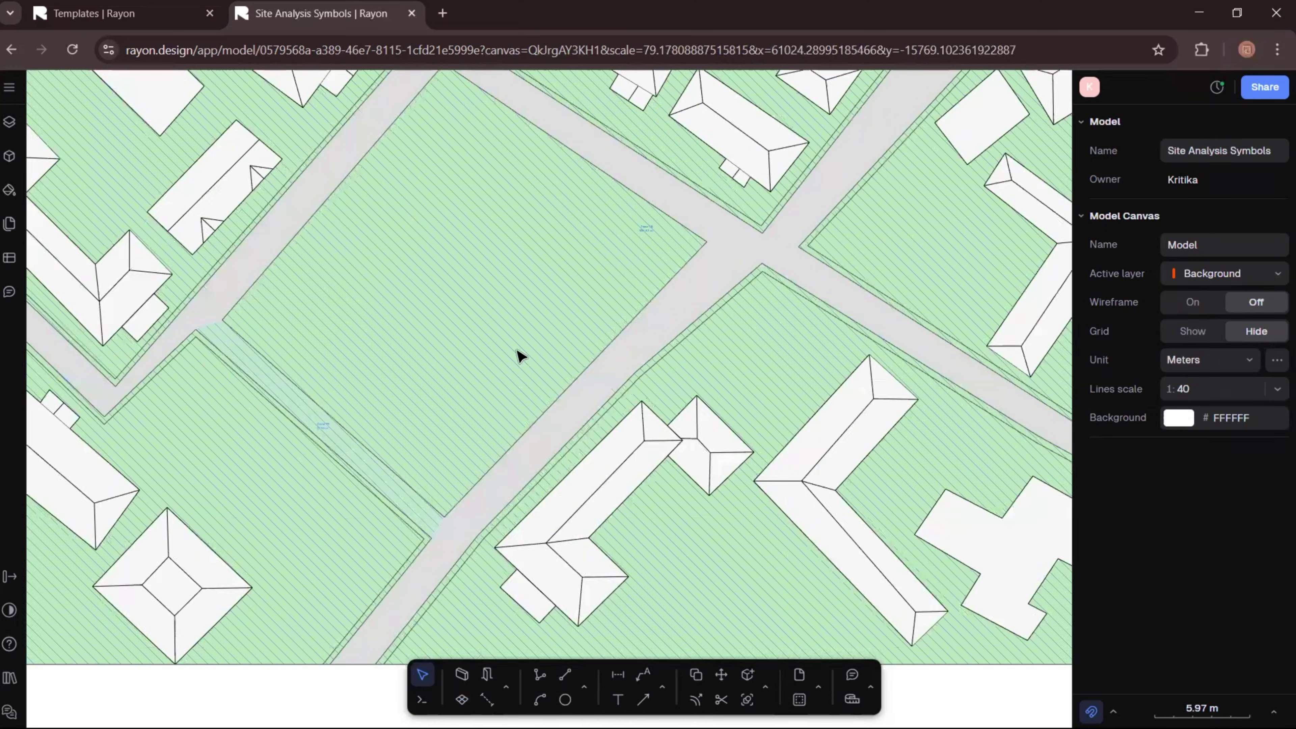
left_click(321, 428)
left_click(1192, 362)
left_click(521, 77)
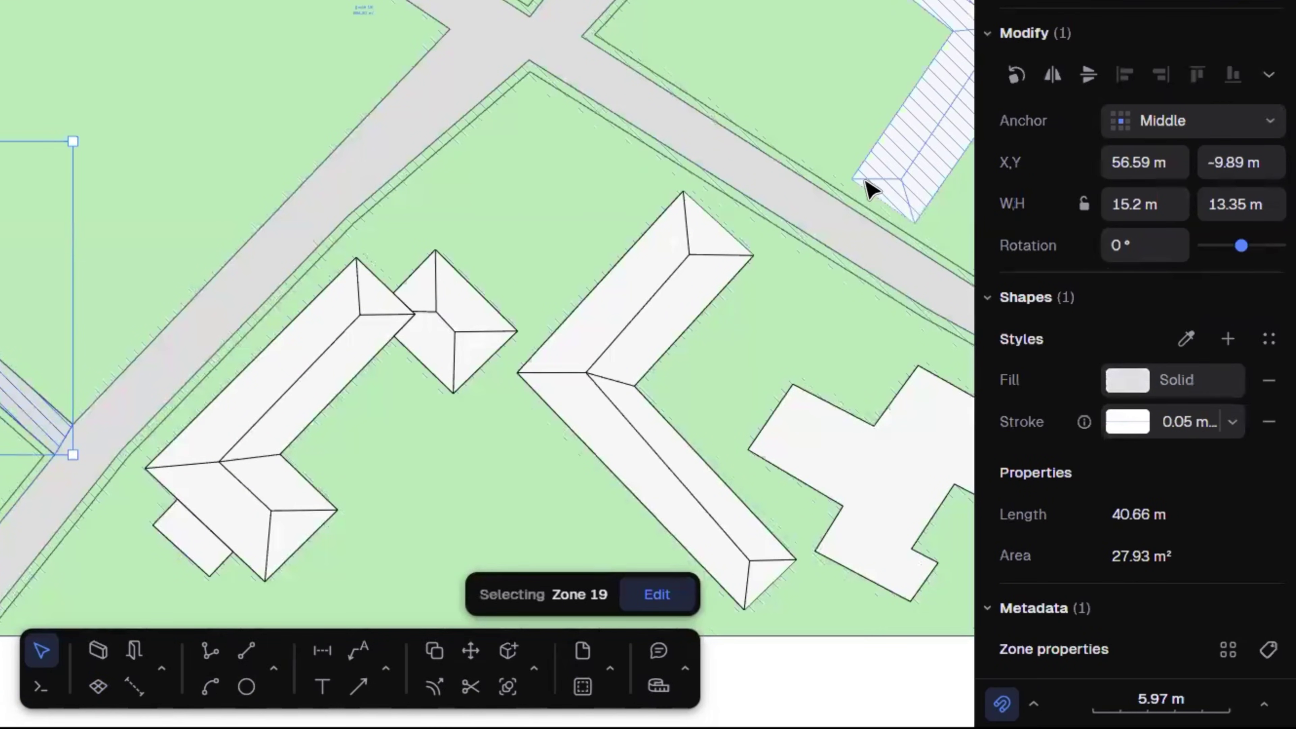
key("Escape")
key("ctrl+z")
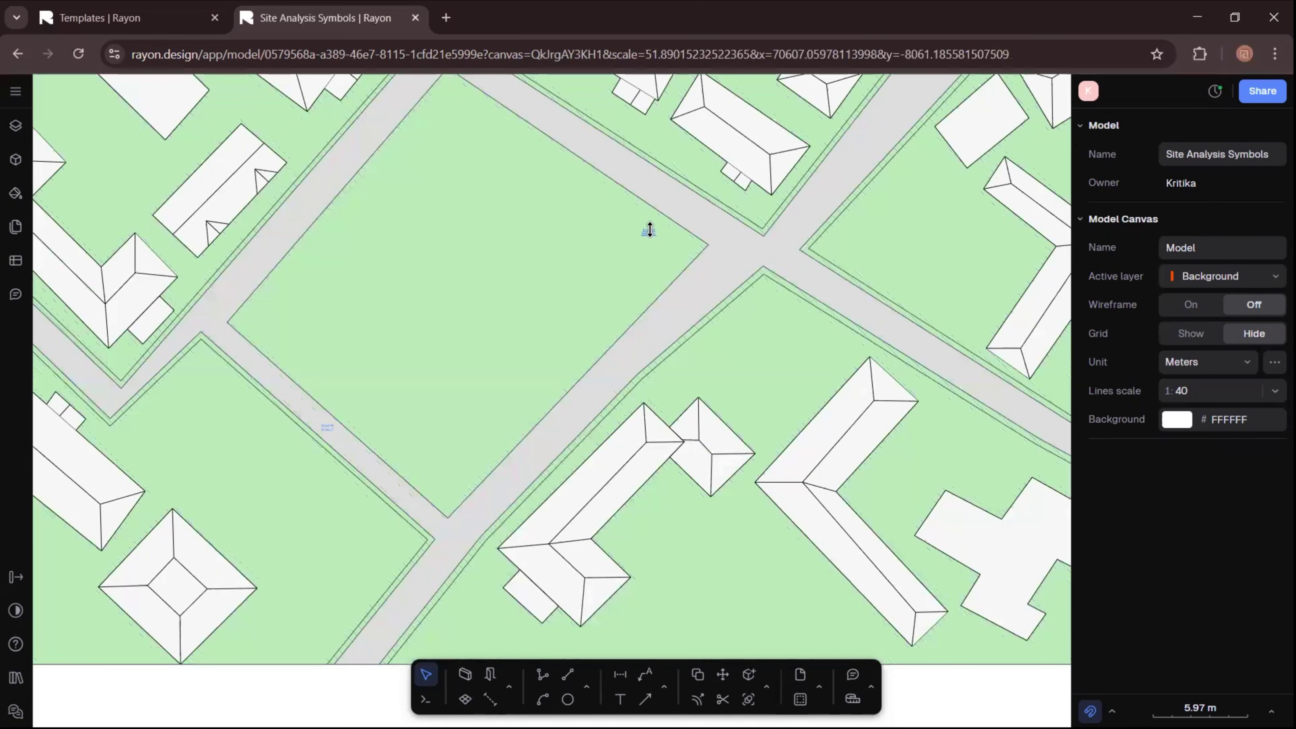
- Delete the area labels of the main road zone and the side street zone
left_click(649, 230)
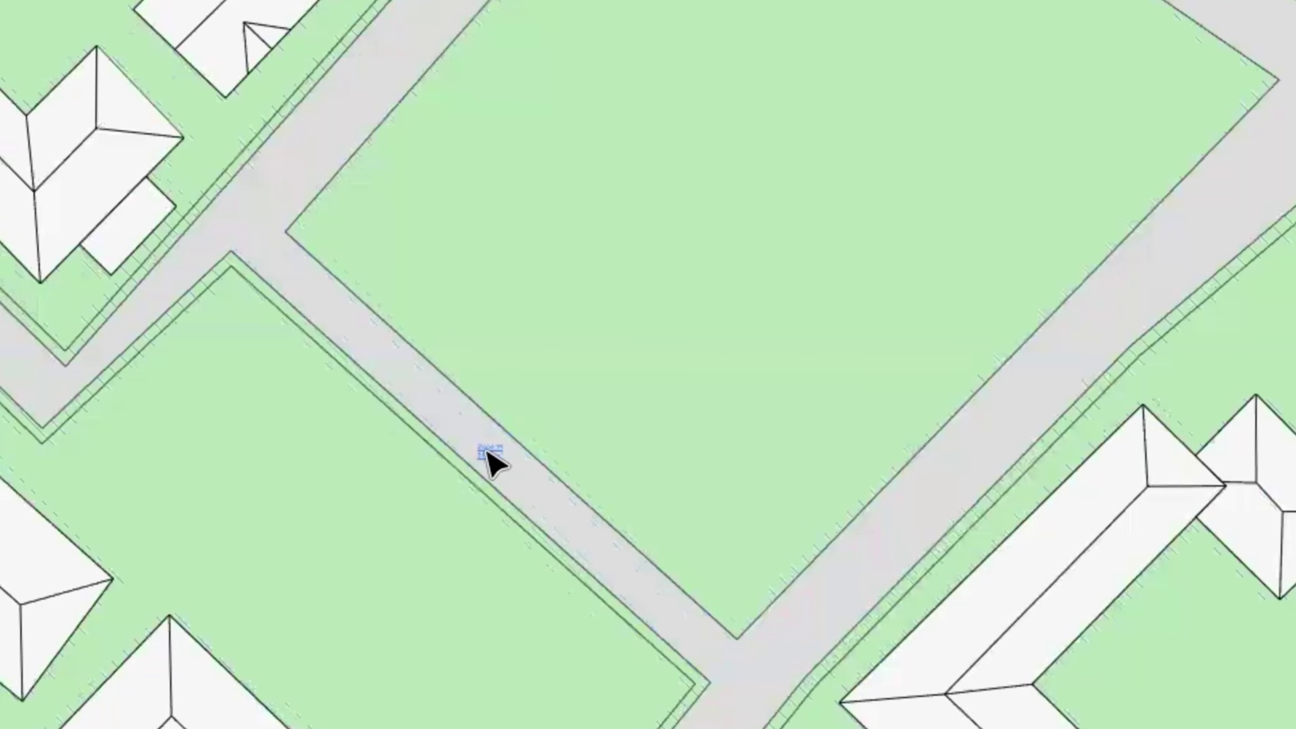
key("Delete")
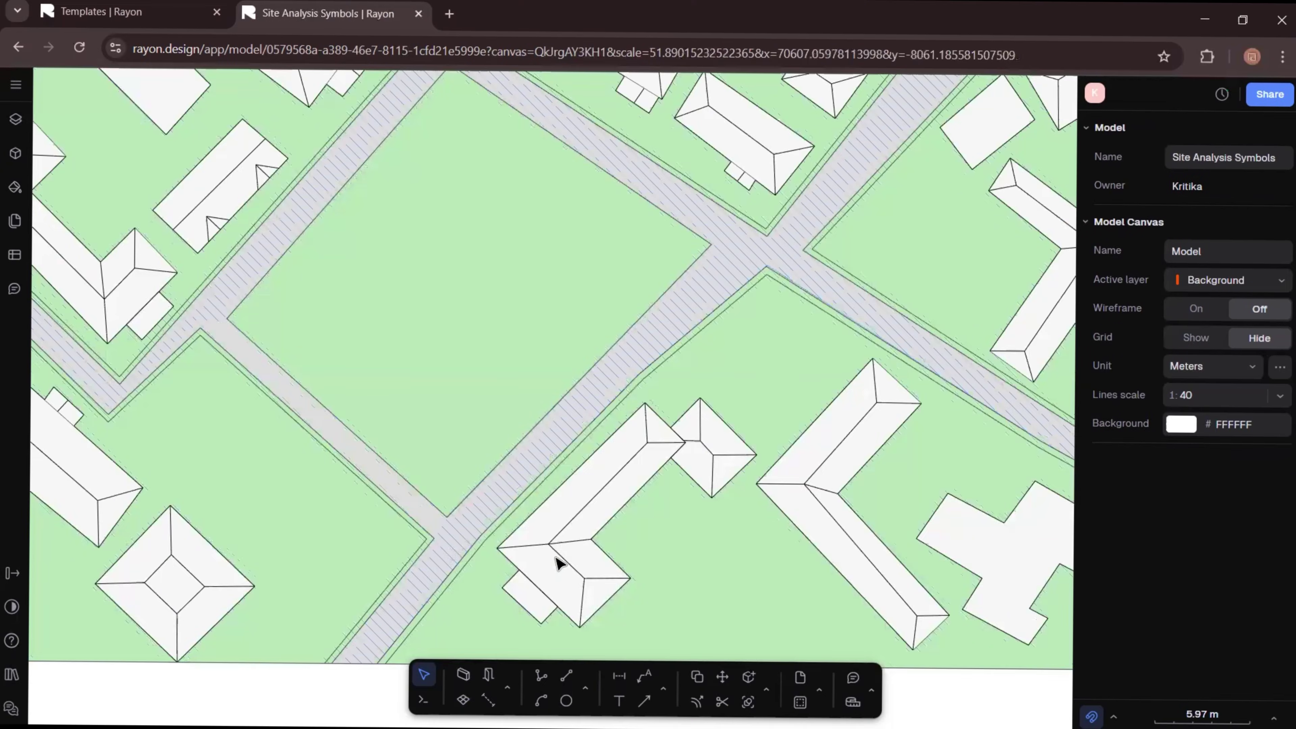
- Edit the main road zone's outline and snap its misaligned vertex onto the central block's bottom corner
scroll(558, 561, "up", 10)
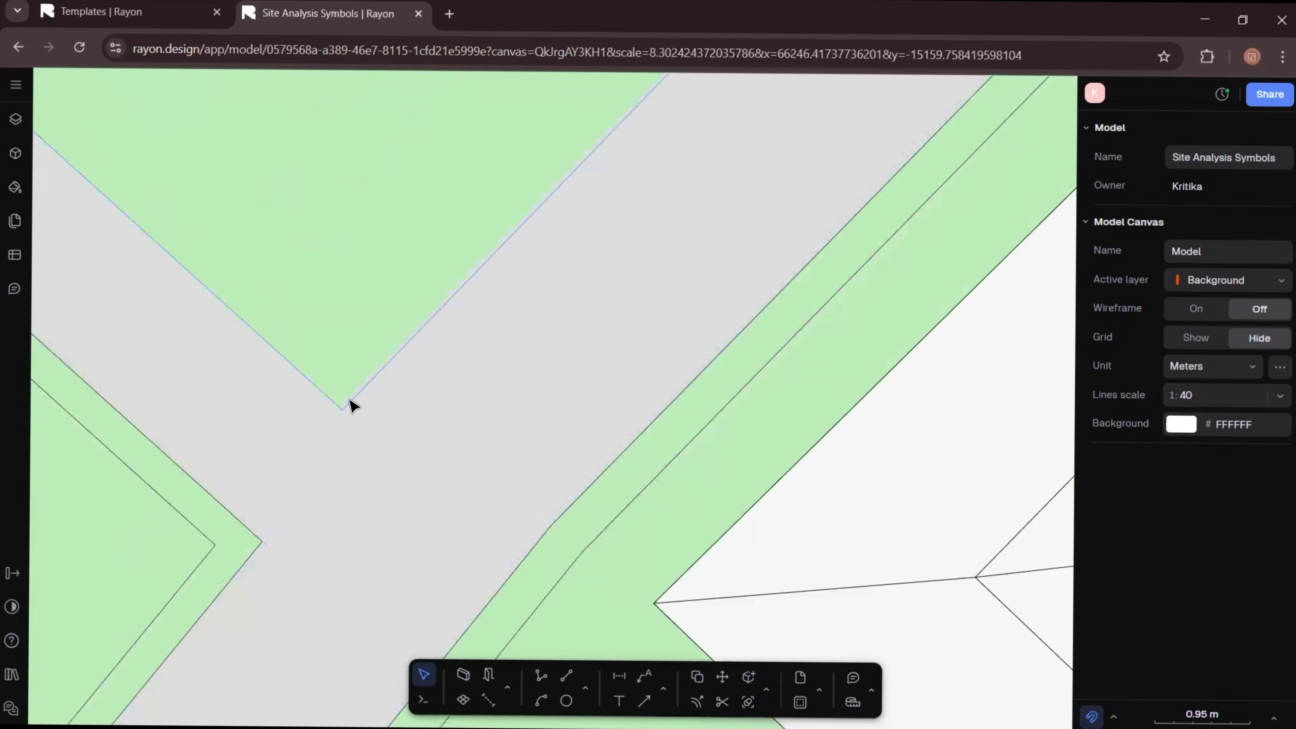
left_click(391, 449)
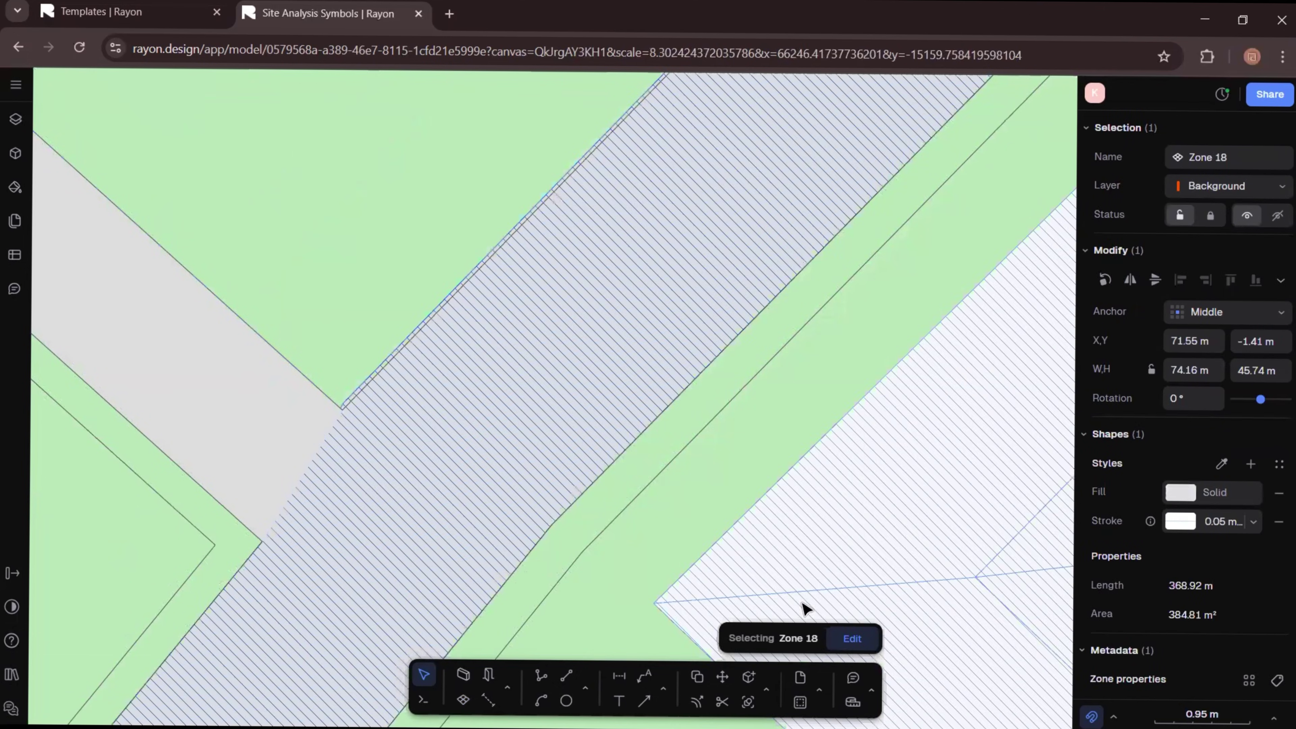
left_click(851, 639)
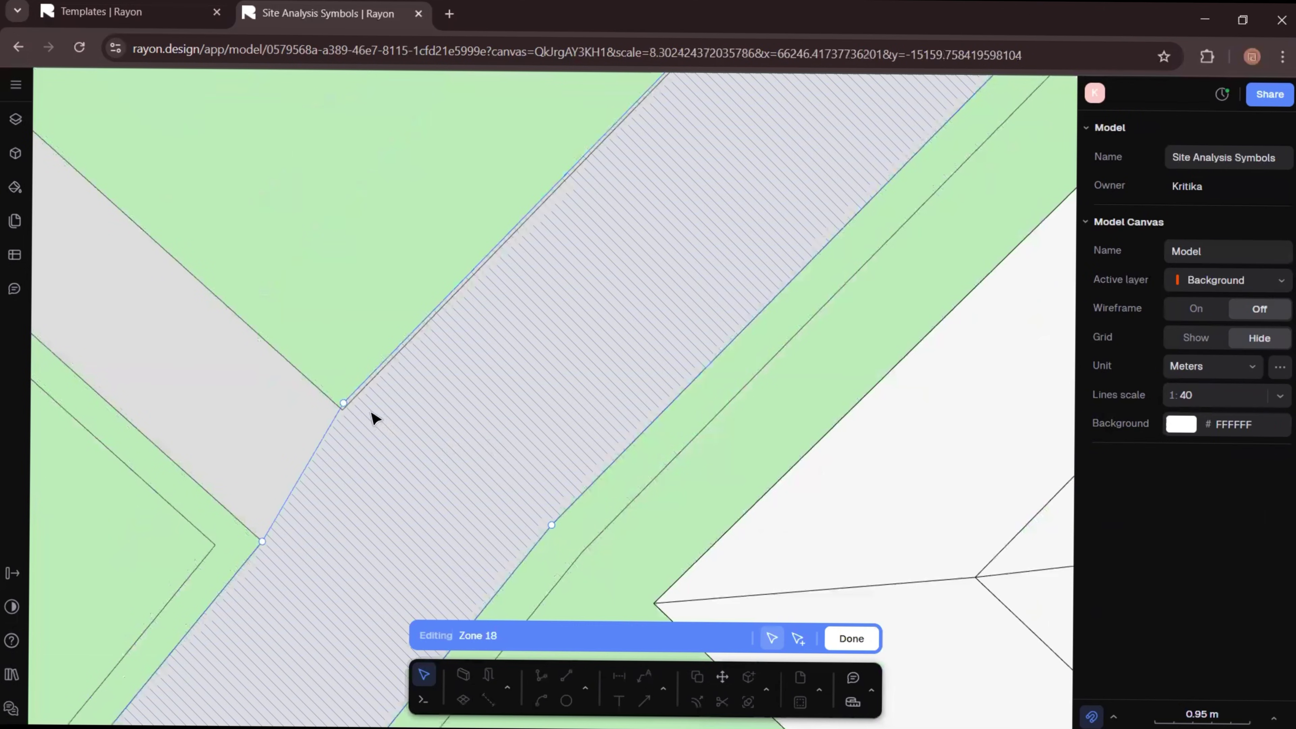
scroll(308, 392, "up", 4)
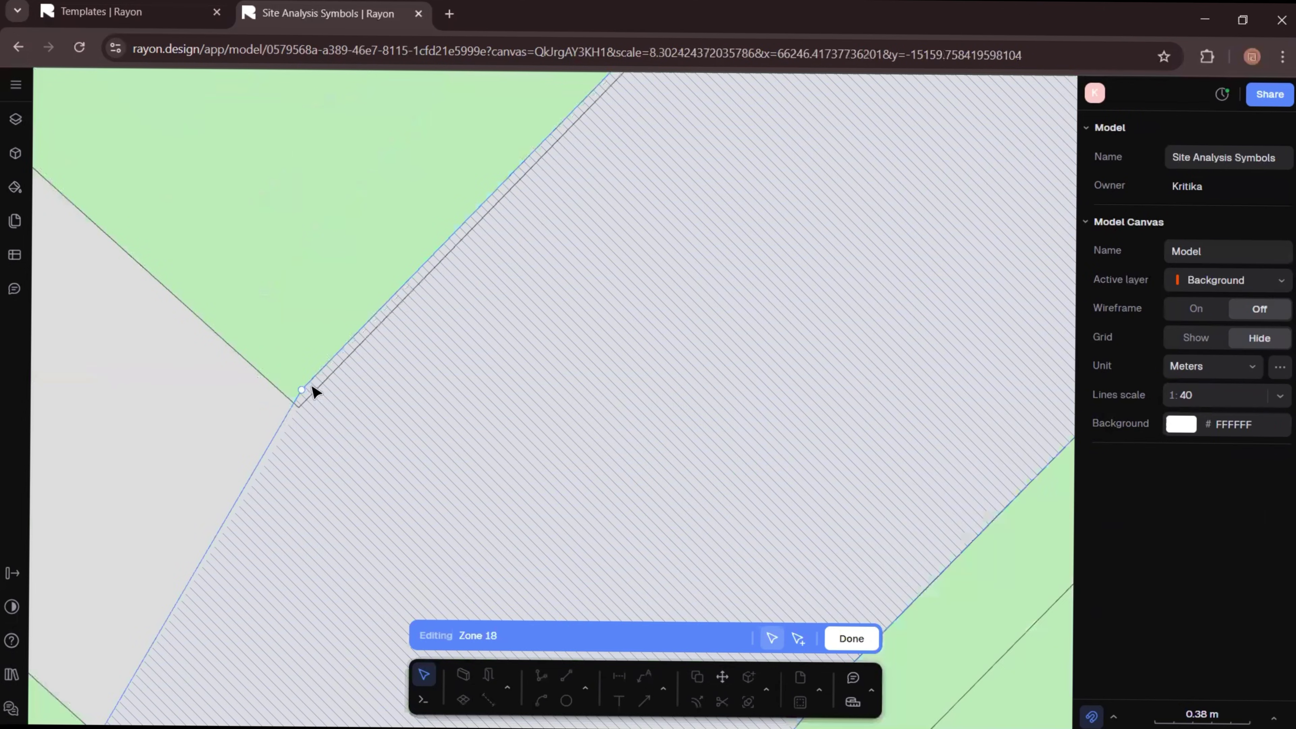
left_click(299, 402)
scroll(574, 454, "down", 4)
scroll(712, 278, "down", 4)
- Move the road zone's vertex at the main crossing onto the lower block's top corner and finish editing the outline
scroll(842, 115, "up", 6)
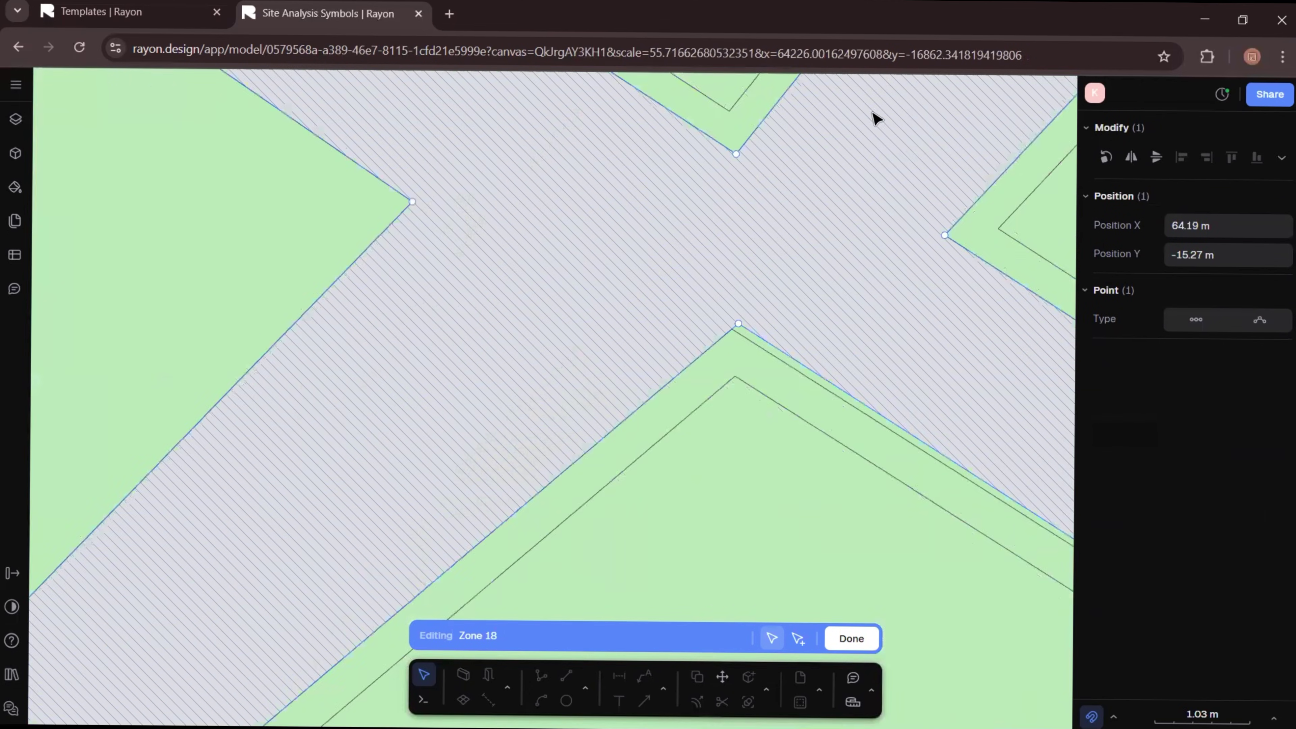
scroll(753, 329, "up", 6)
left_click_drag(651, 283, 610, 316)
scroll(691, 319, "down", 10)
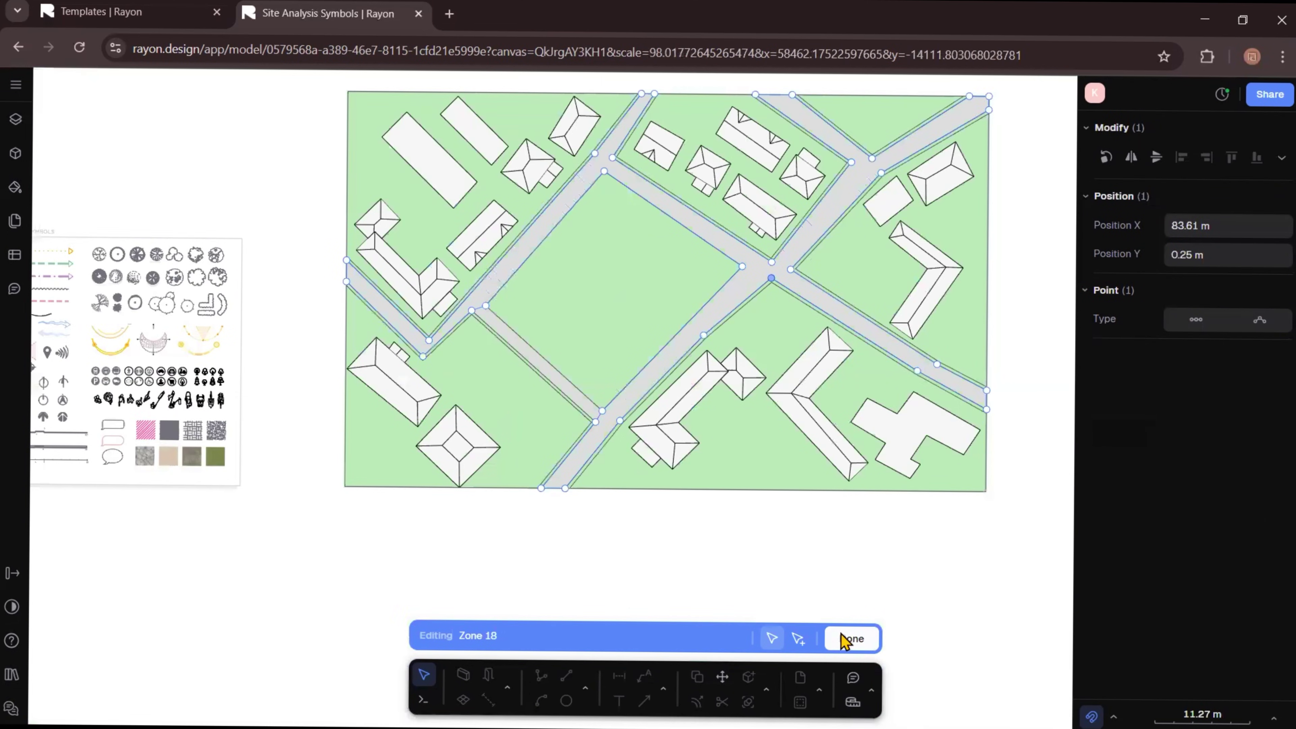
left_click(851, 638)
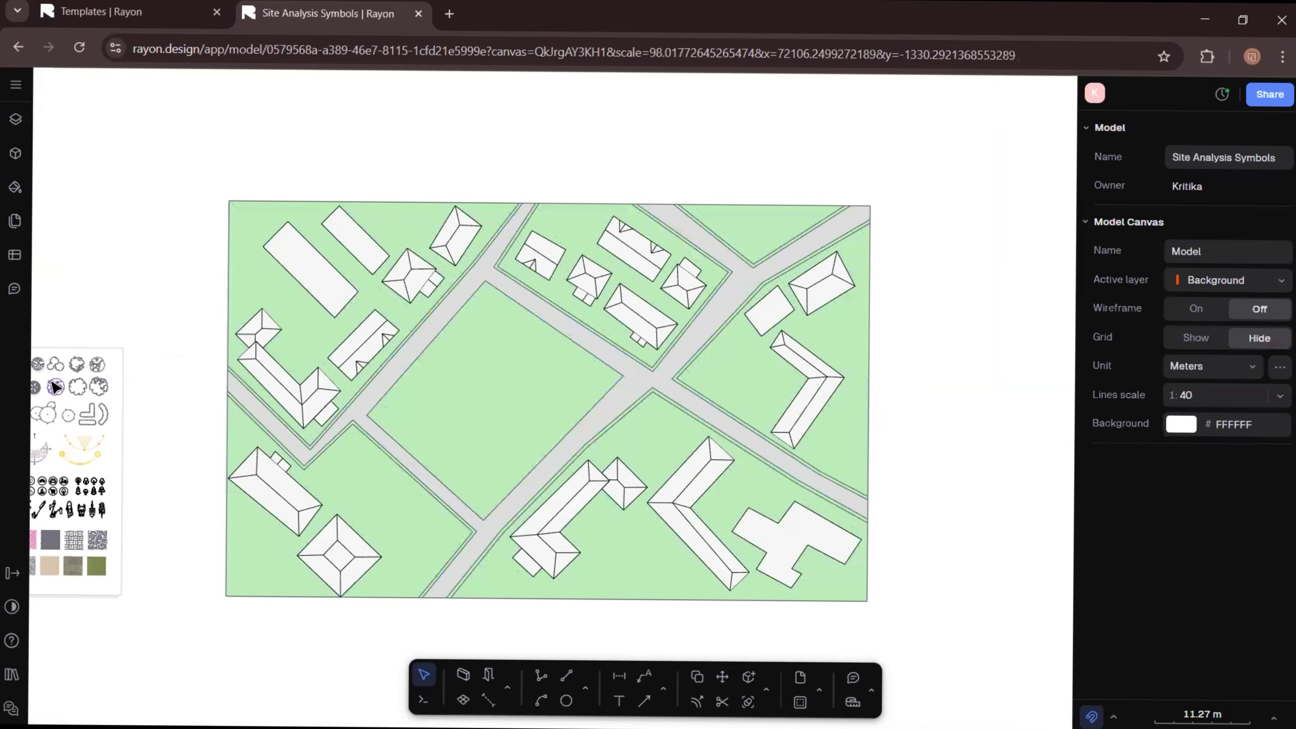
- Copy the three-tree cluster from the symbols sheet and place it beside the square building on the lower-left block
middle_click_drag(100, 383, 293, 371)
scroll(242, 416, "up", 10)
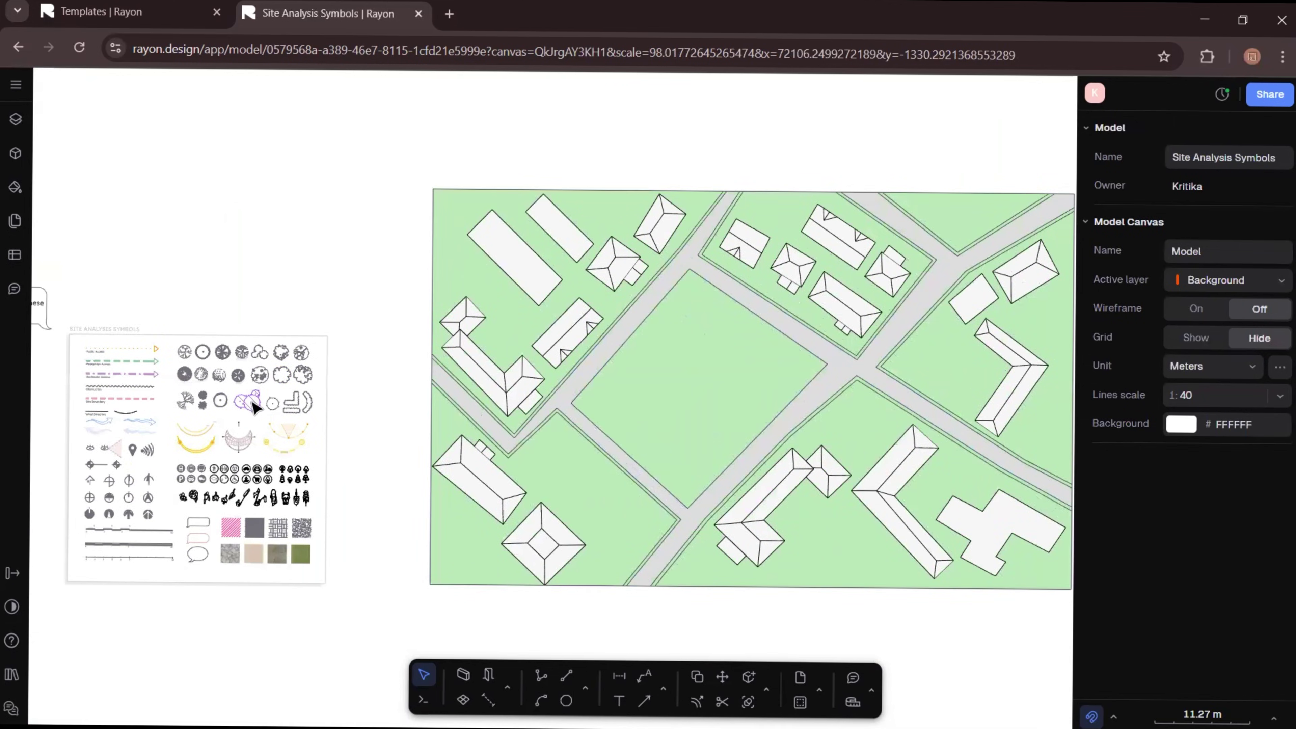
scroll(558, 321, "down", 10)
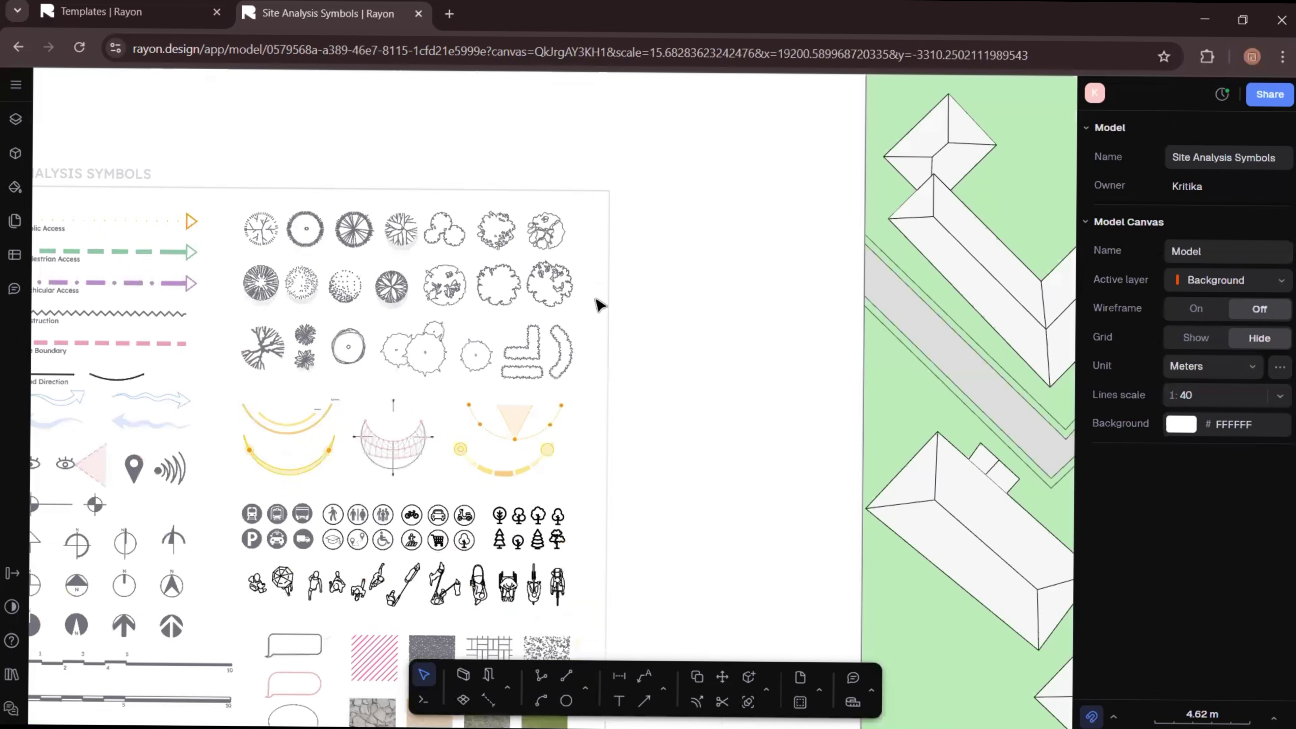
left_click(519, 332)
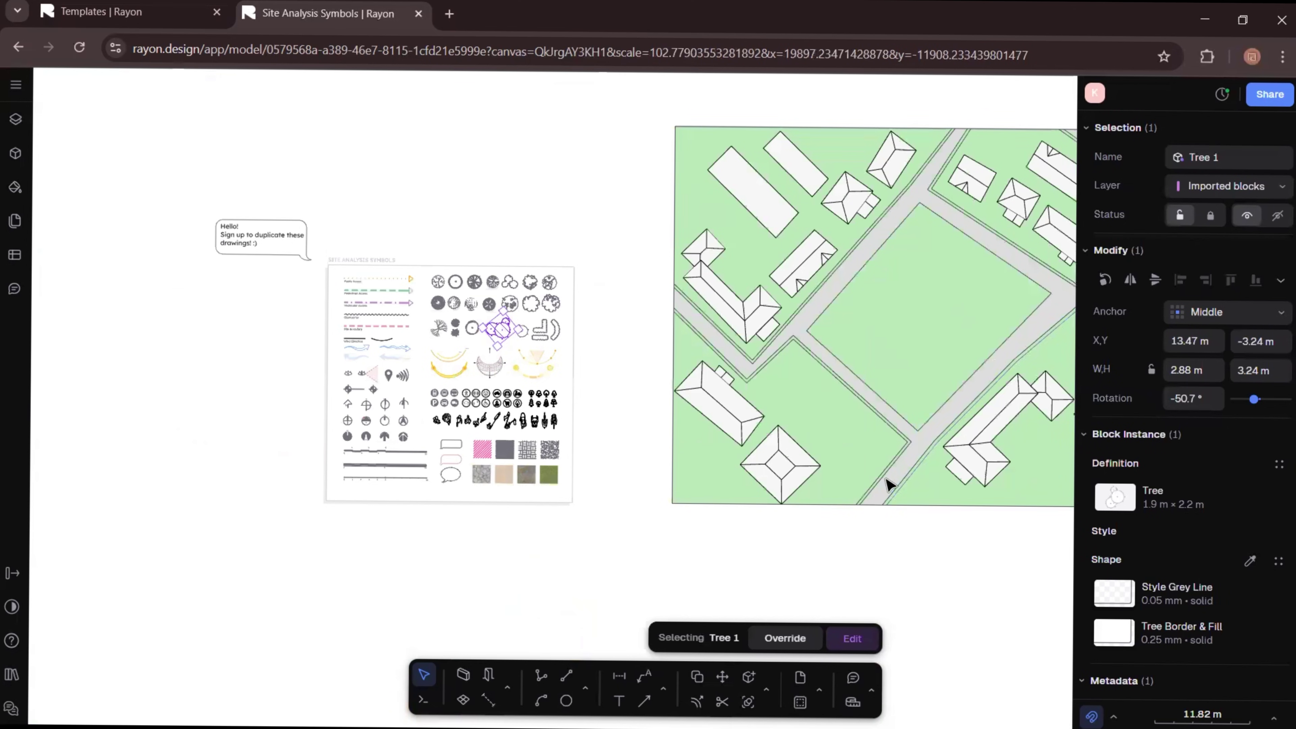
scroll(839, 408, "up", 5)
key("ctrl+v")
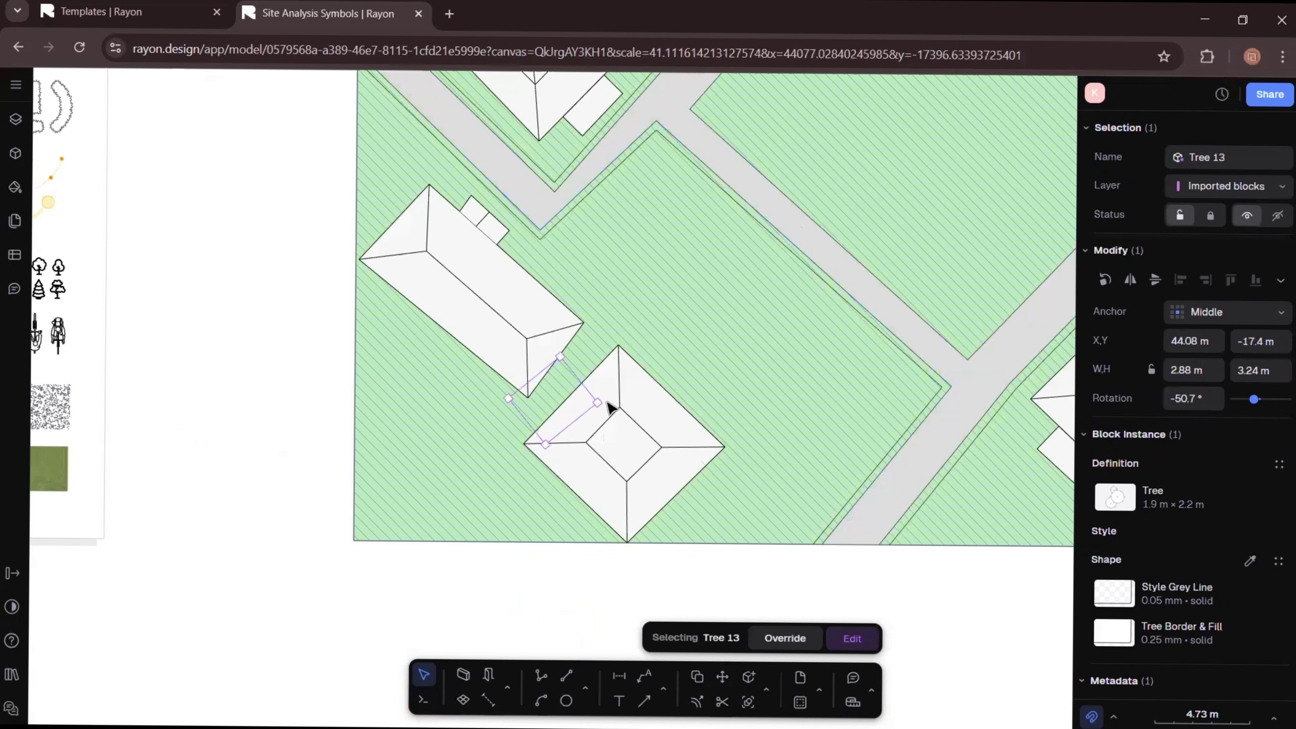
left_click_drag(542, 404, 763, 388)
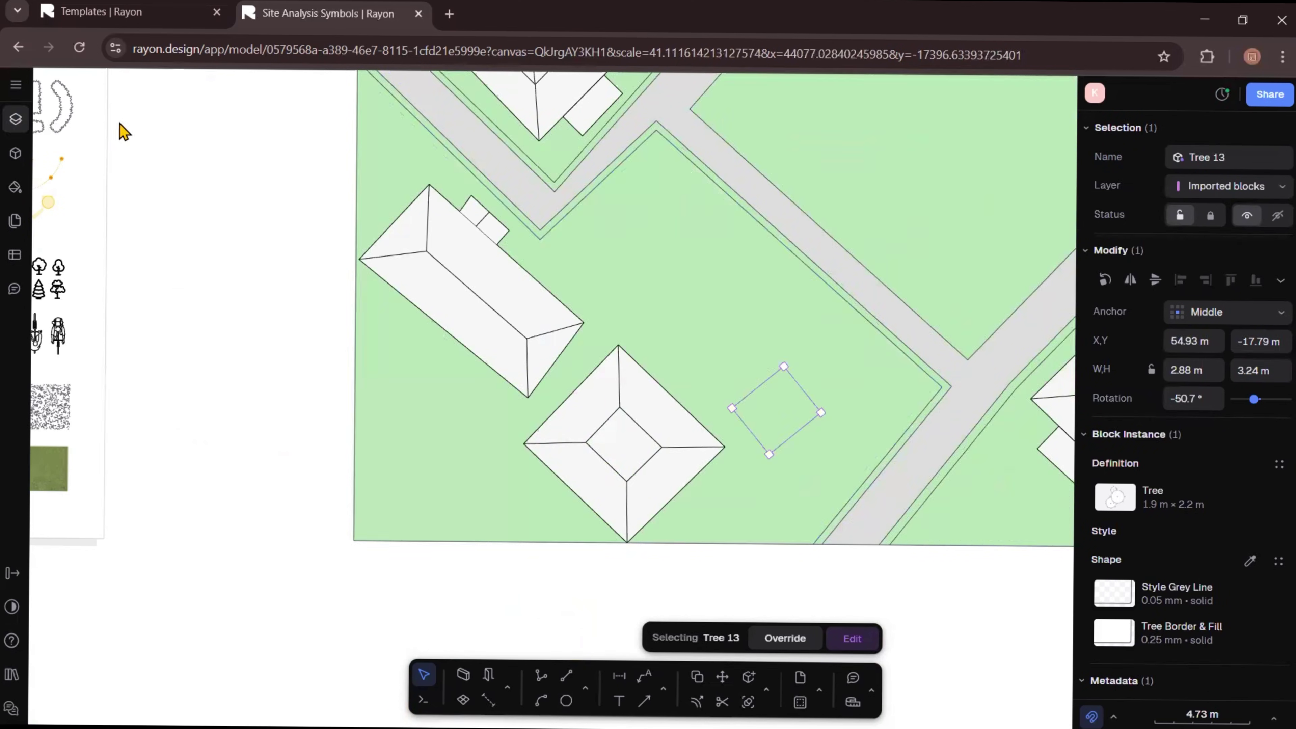
- Move the Imported blocks layer above the Background layer in the layer order
left_click(15, 119)
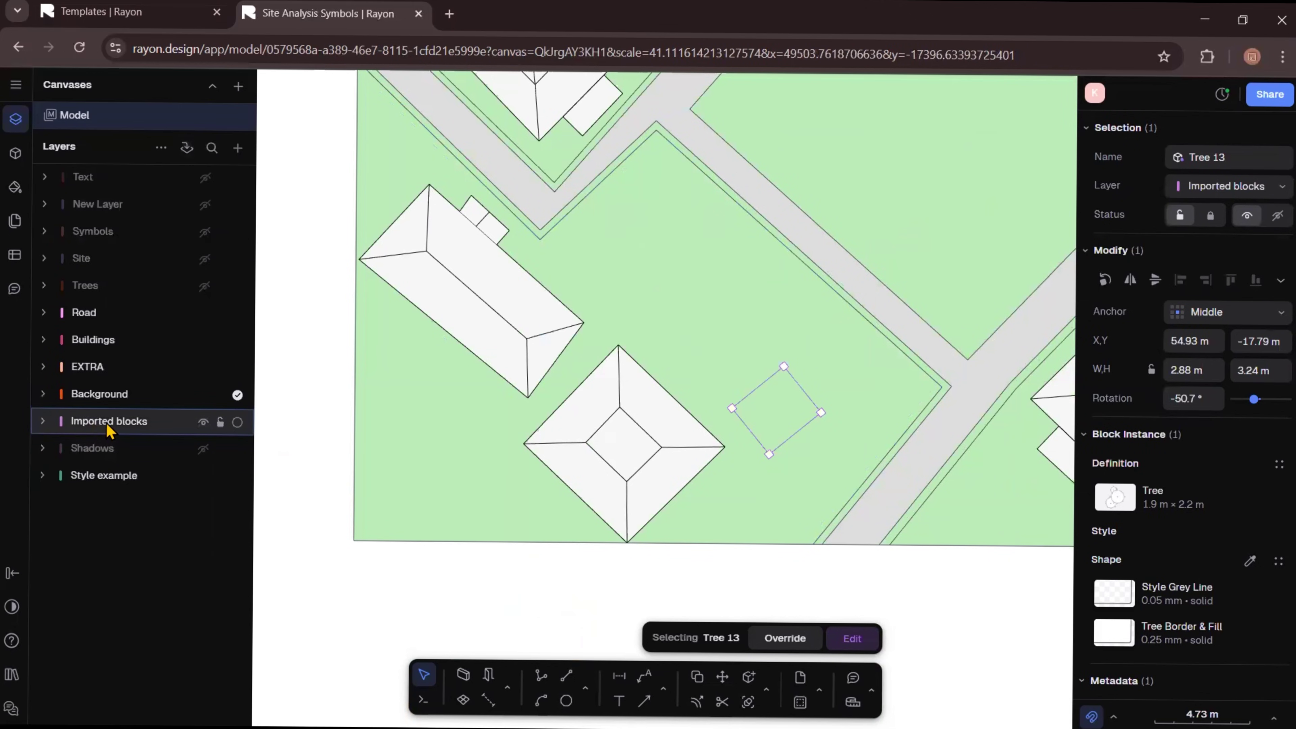
left_click_drag(109, 430, 110, 382)
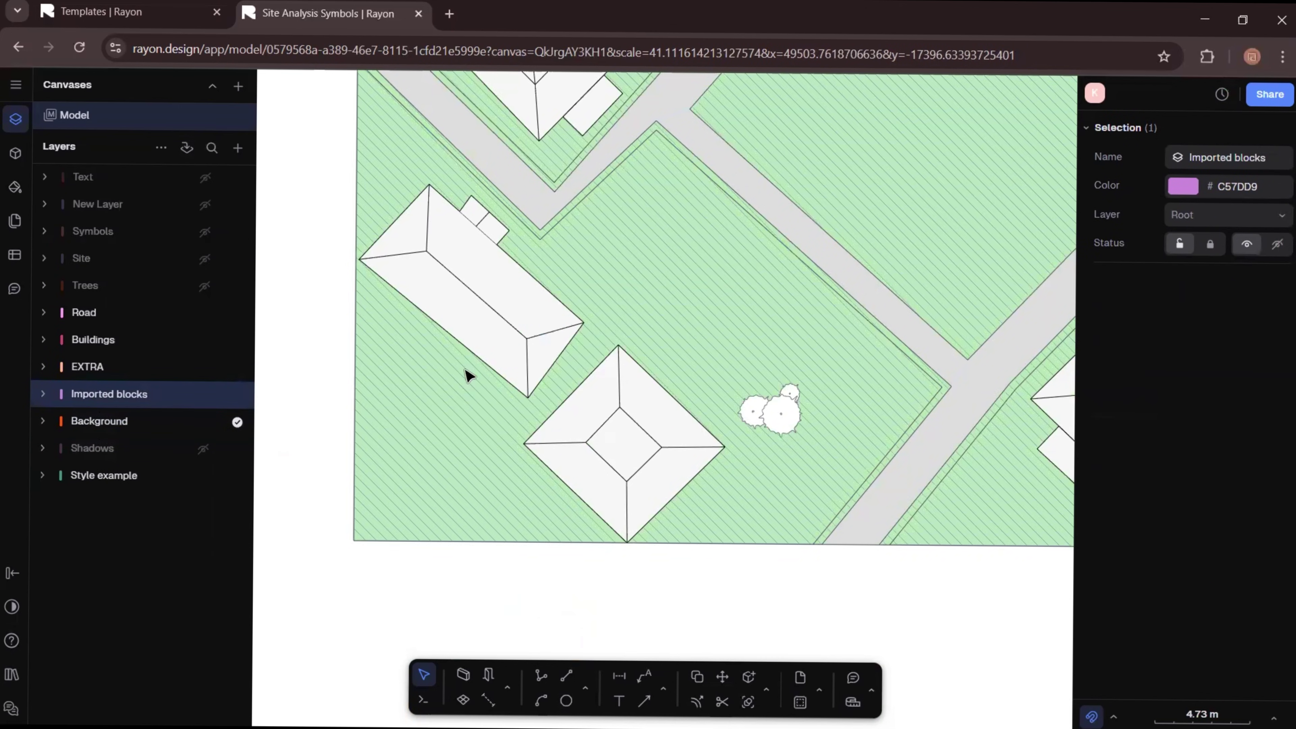
left_click(465, 370)
- Enlarge the placed tree cluster to about 3.73 by 4.2 m and rotate it to about -90.6°
left_click(814, 410)
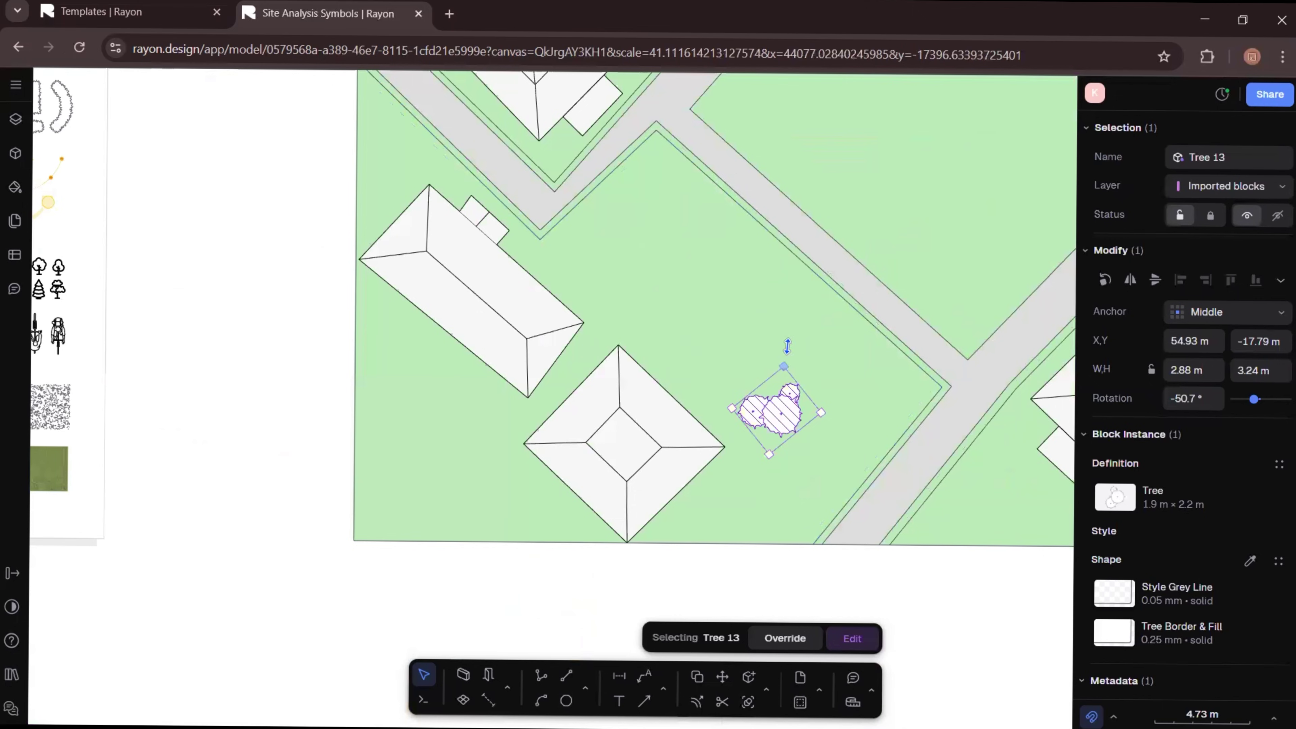
left_click_drag(788, 346, 791, 321)
left_click_drag(842, 401, 838, 453)
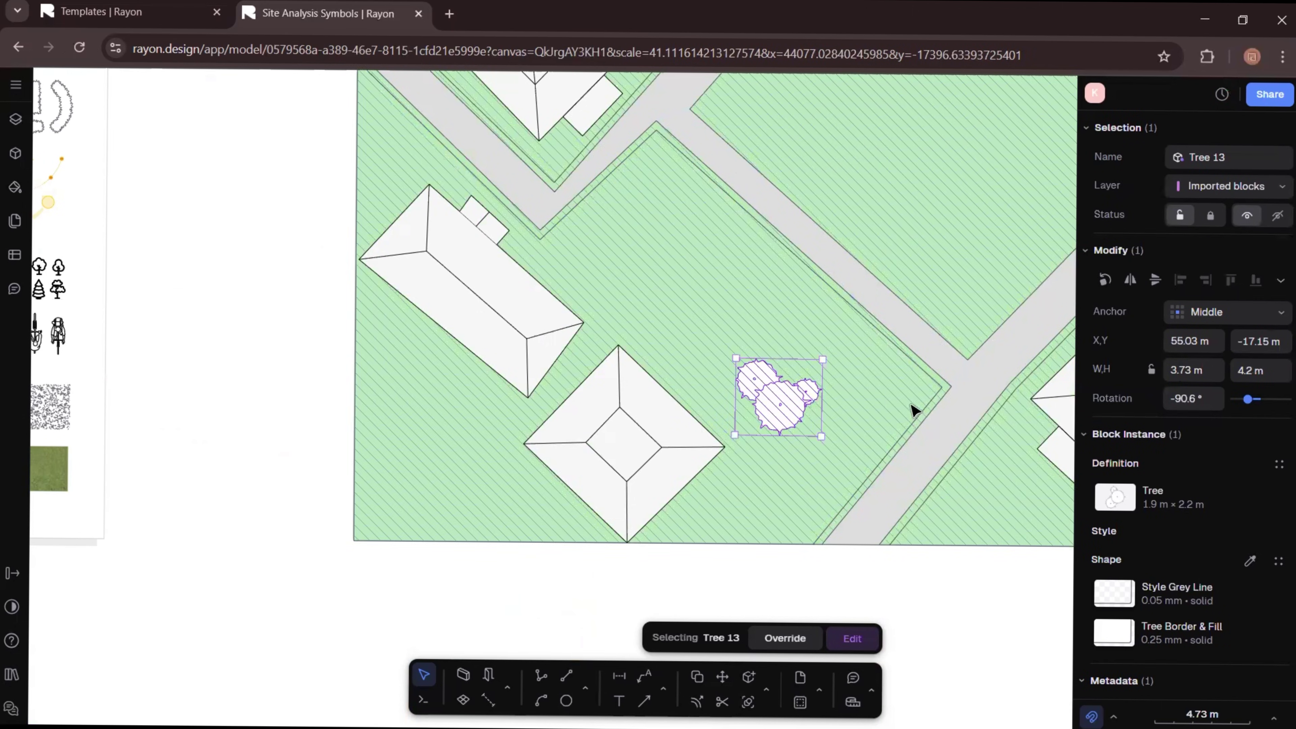
- Duplicate the trees and tree clusters around the buildings on the plan's green blocks, leaving the large central block empty
middle_click_drag(893, 407, 644, 425)
scroll(643, 425, "down", 1)
left_click_drag(656, 375, 356, 404)
key("ctrl+d")
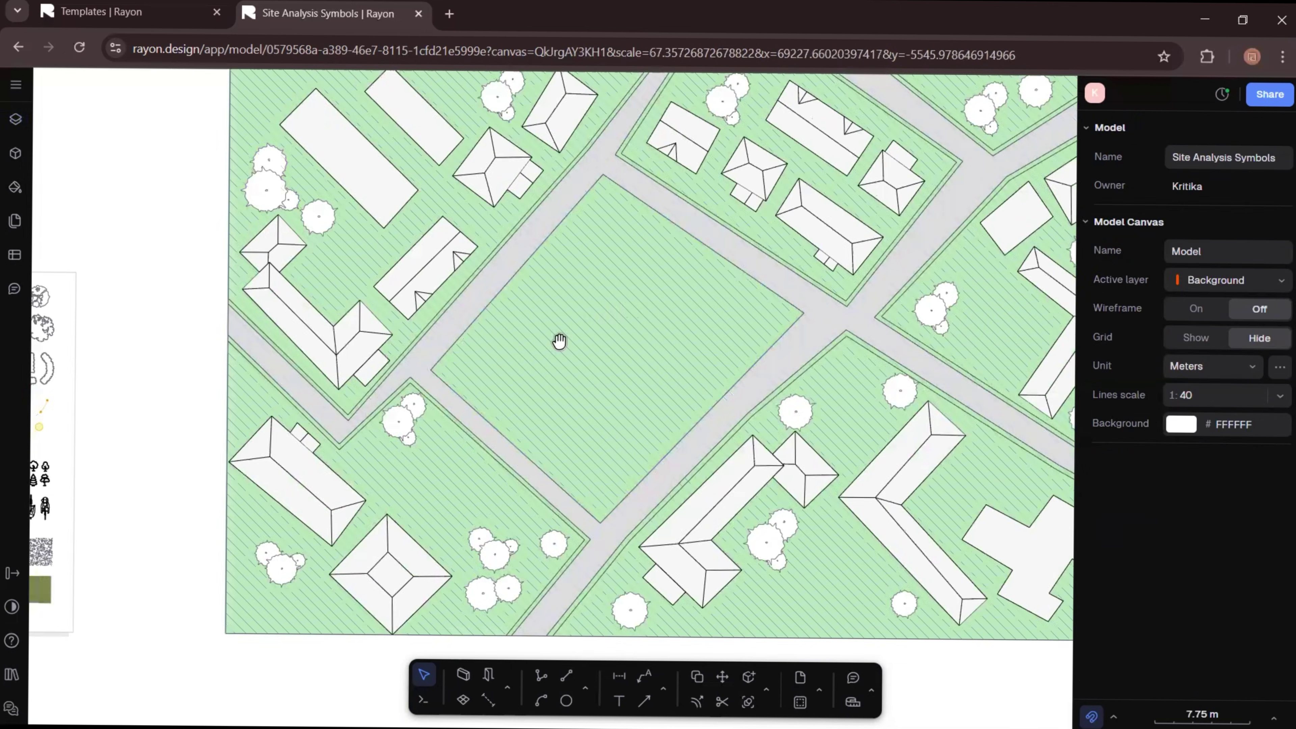
middle_click_drag(558, 341, 499, 362)
middle_click_drag(613, 282, 501, 335)
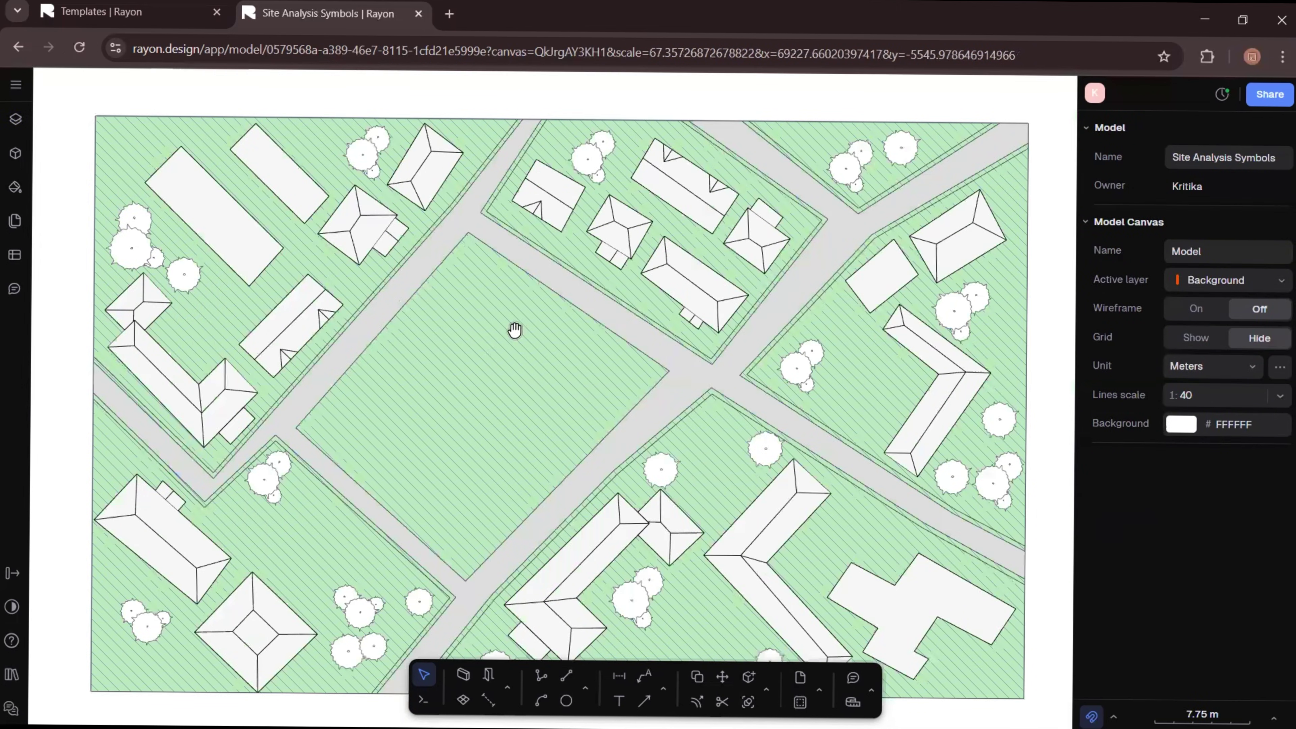
- Add a new layer named "Shadow 01" to the drawing
middle_click_drag(999, 614, 1013, 577)
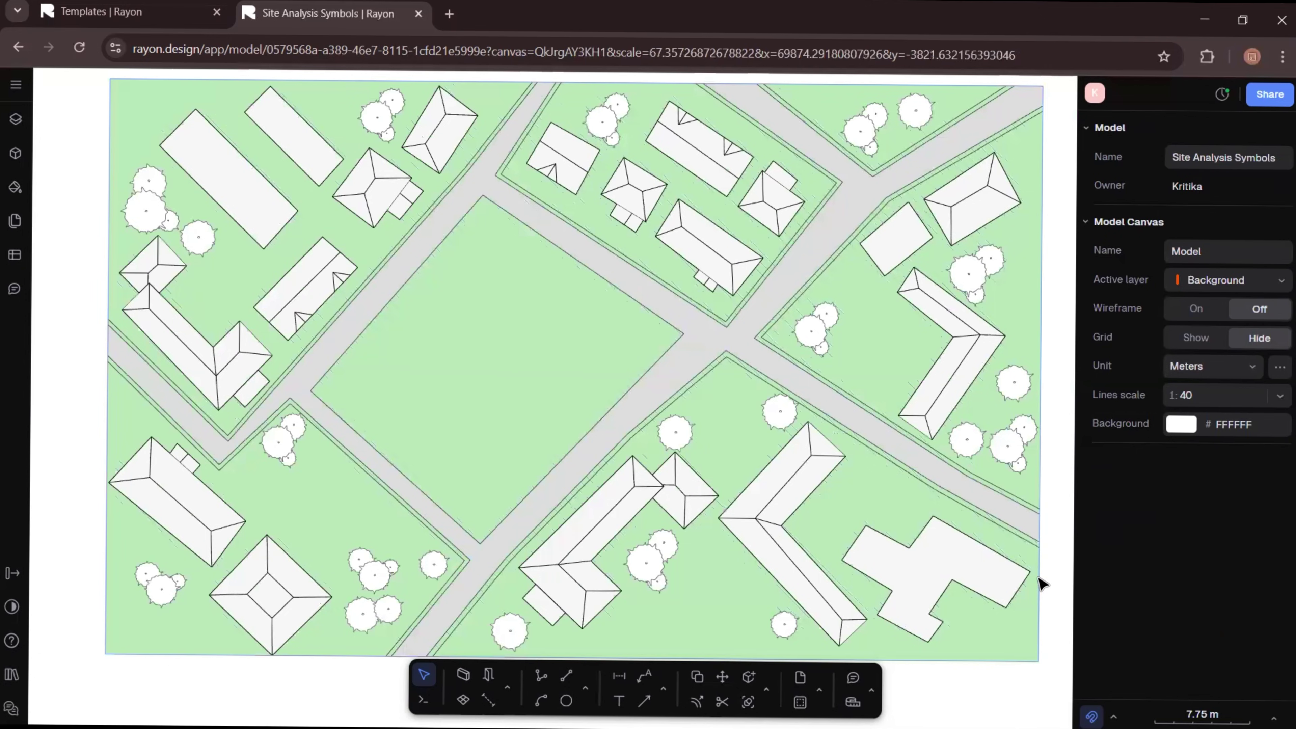
left_click(15, 119)
left_click(238, 148)
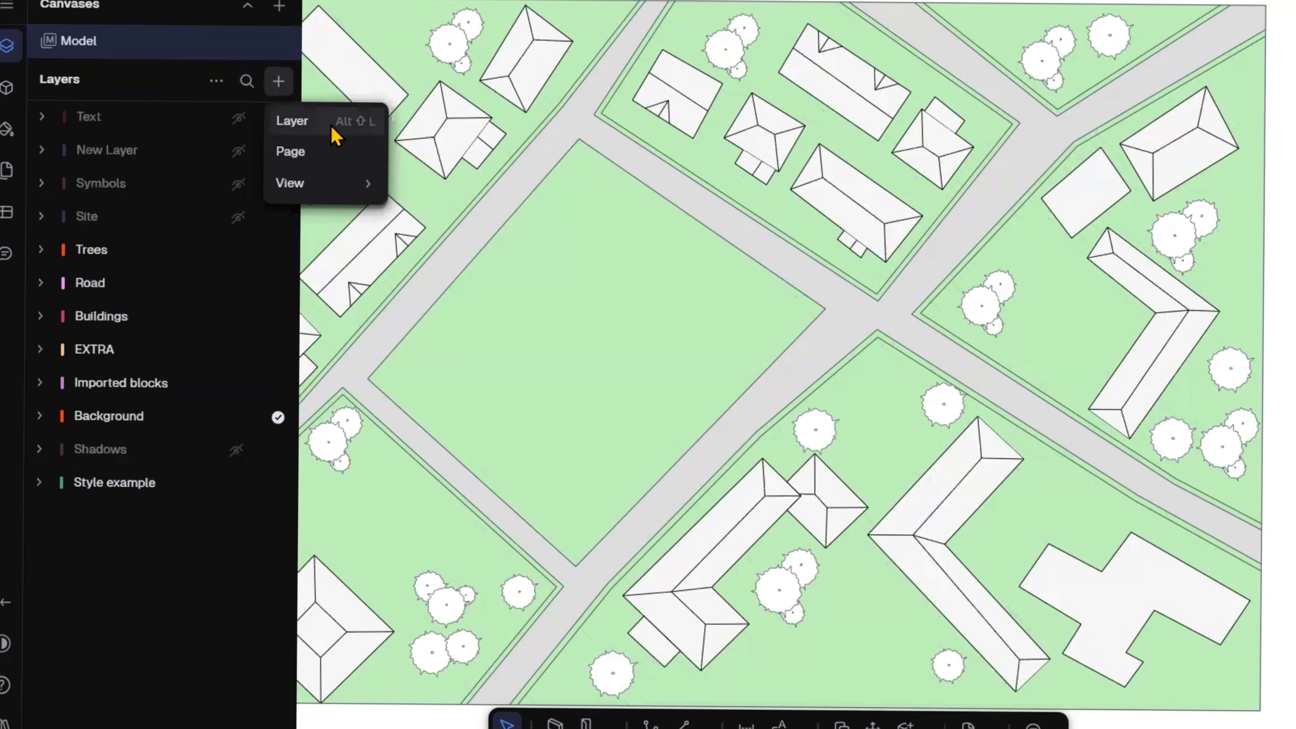
left_click(331, 127)
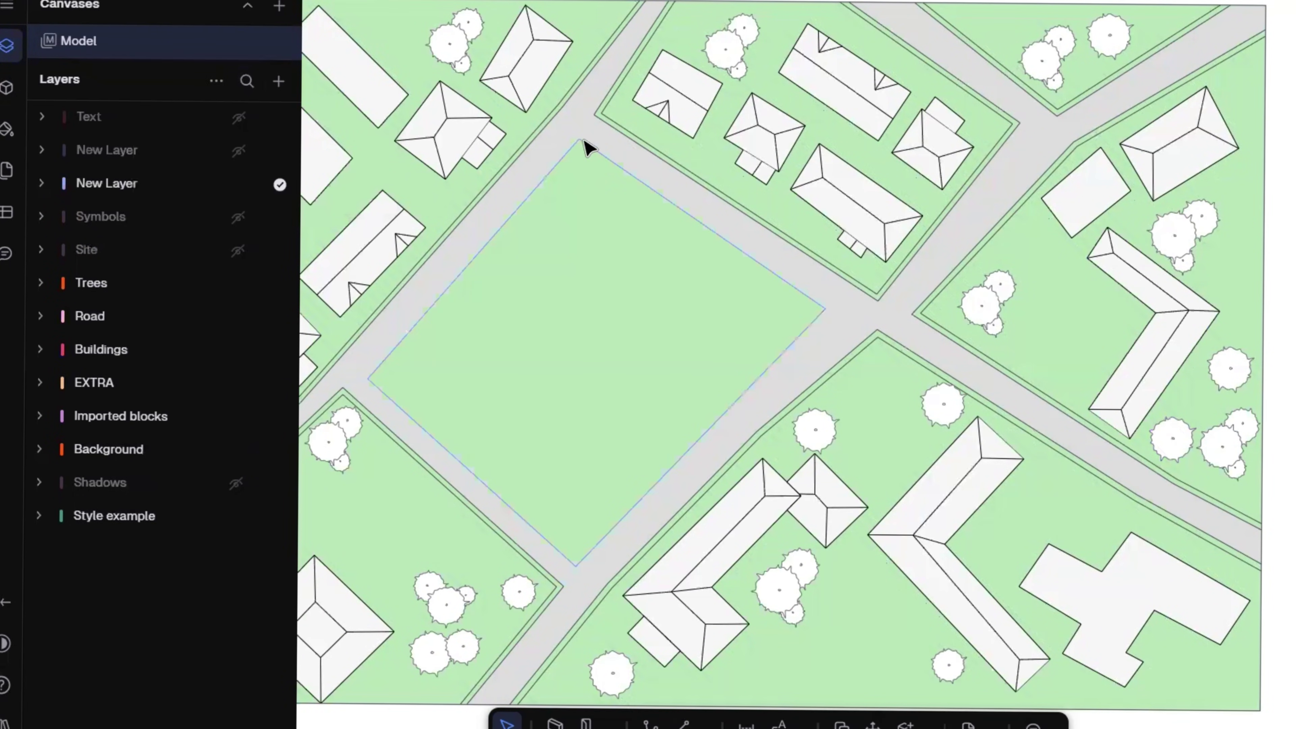
double_click(106, 184)
type("S")
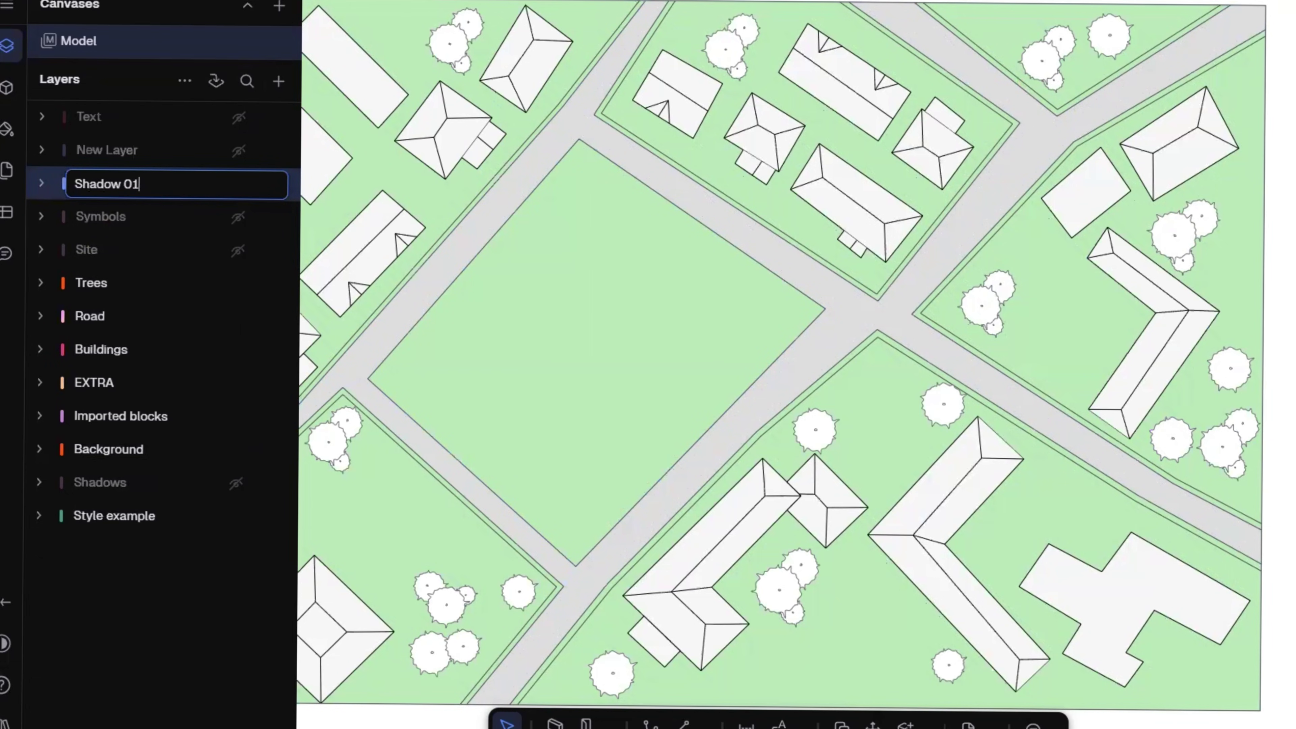
type("hadow 01")
key("Return")
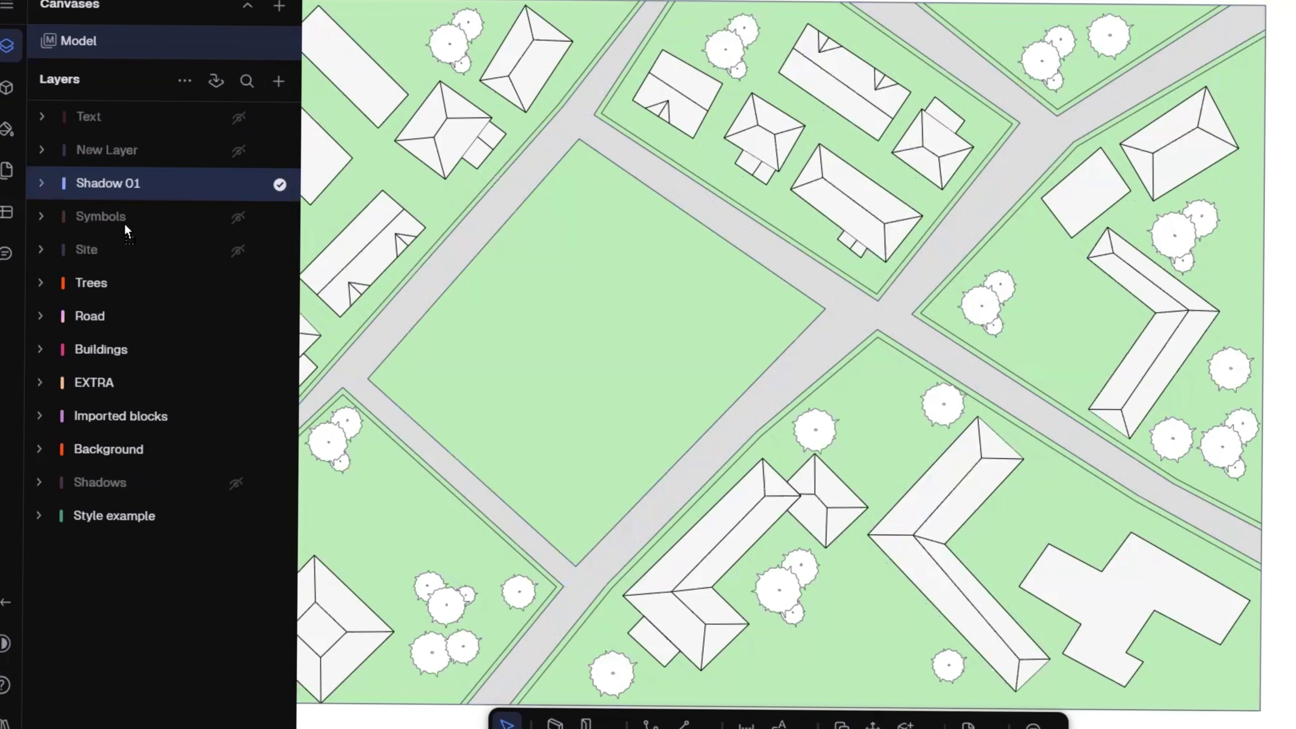
mouse_move(110, 349)
left_mouse_down()
mouse_move(101, 399)
mouse_move(99, 367)
left_mouse_up()
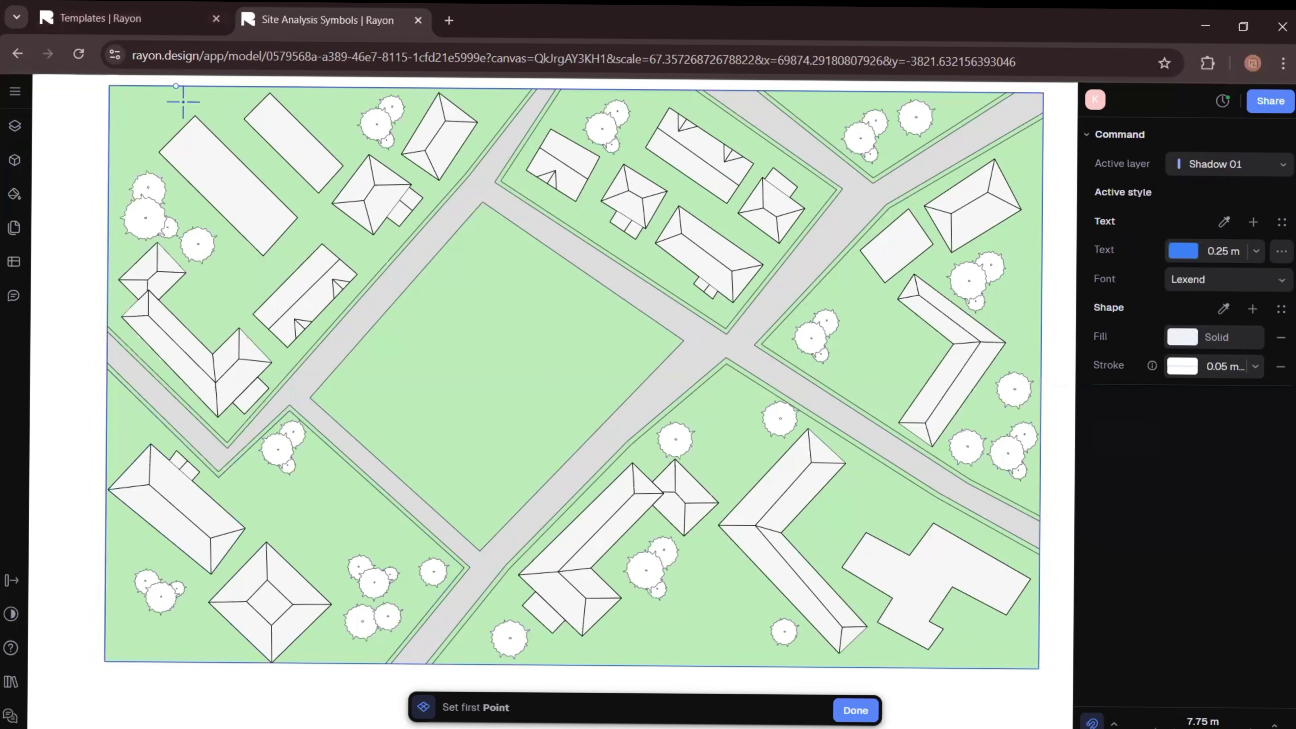
- Draw a shadow zone about 9.47 by 11.09 m along the two right-hand sides of the large rectangular building in the upper-left block
scroll(179, 101, "up", 5)
left_click(208, 133)
scroll(257, 148, "up", 3)
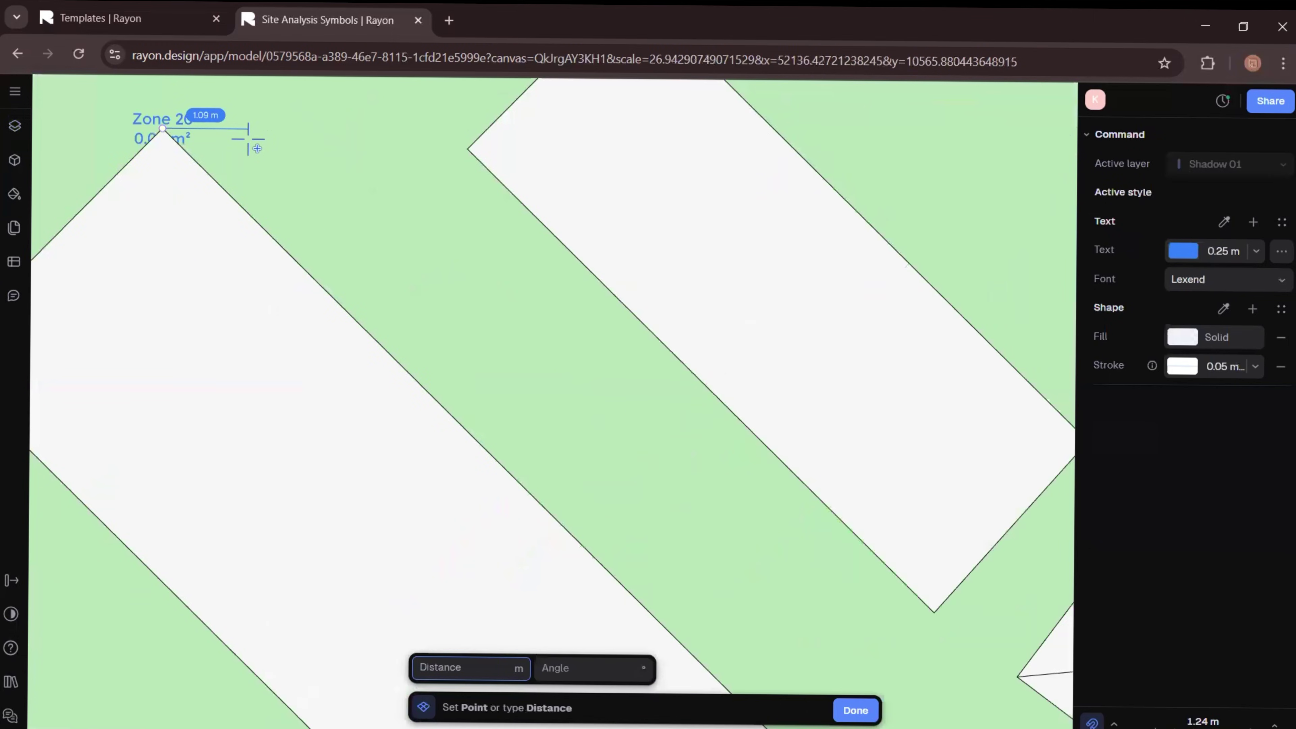
scroll(255, 145, "down", 5)
scroll(515, 341, "up", 3)
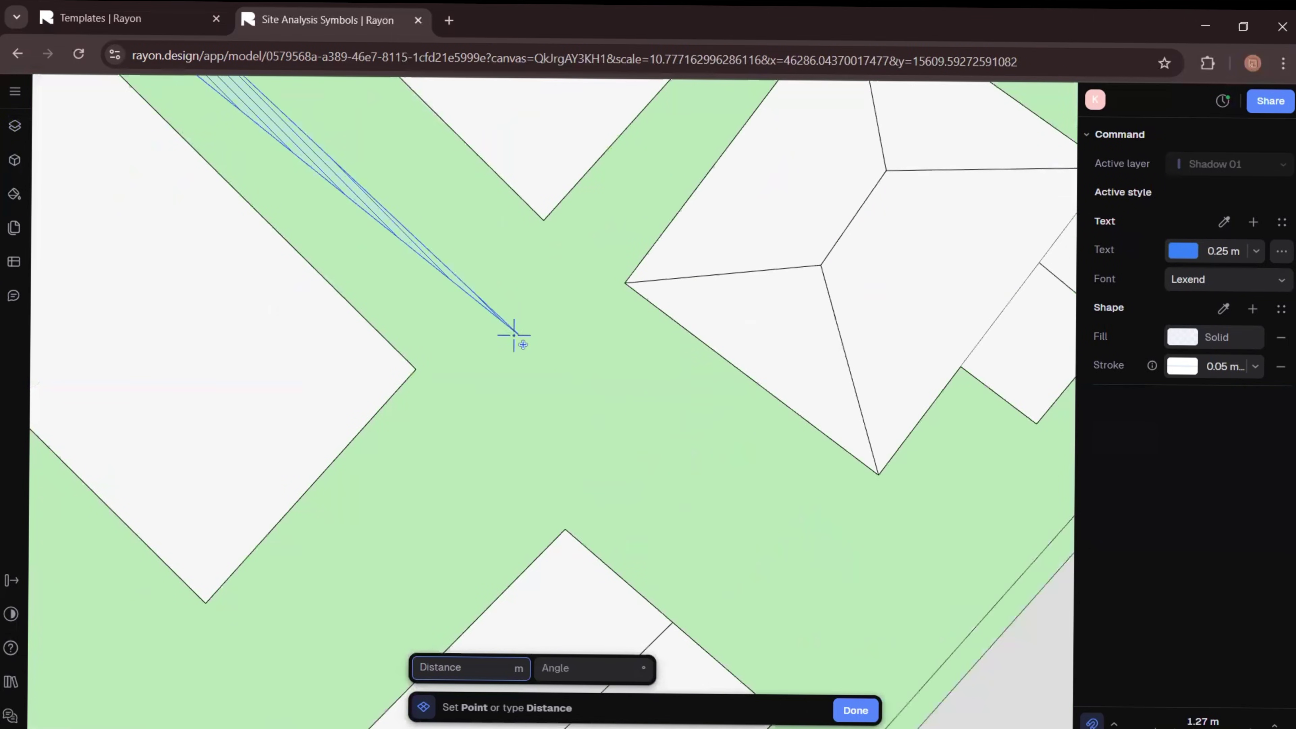
left_click(514, 335)
left_click(291, 590)
left_click(206, 603)
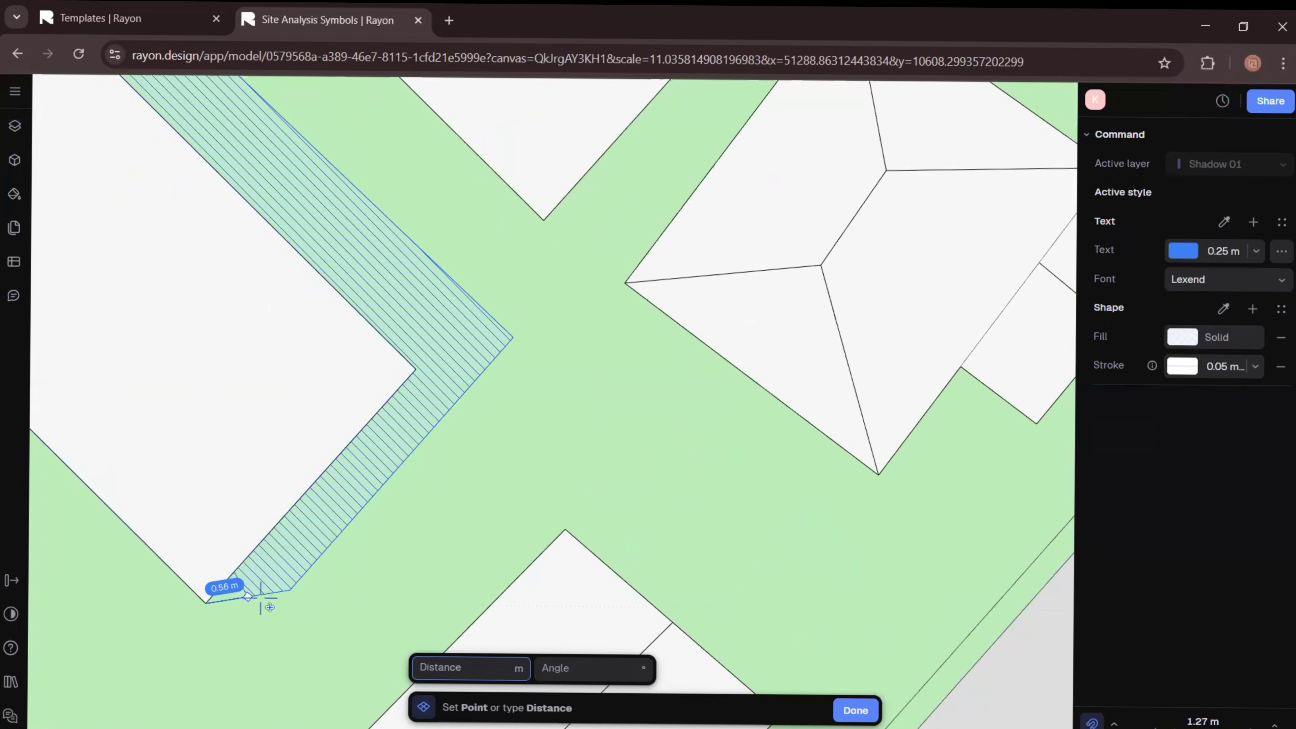
scroll(311, 559, "down", 5)
left_click(112, 244)
middle_click_drag(638, 367, 675, 353)
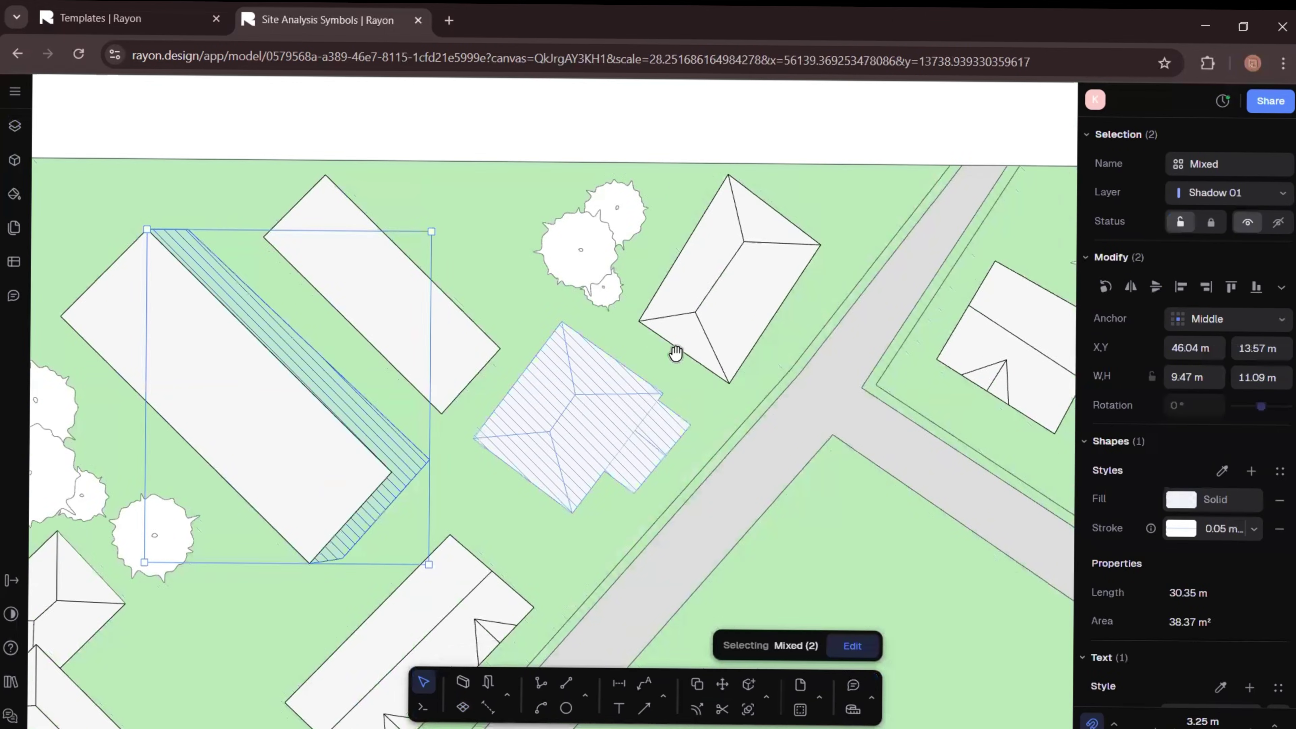
- Give the building's shadow zone a solid black (000000) fill at 25% opacity and remove its stroke
left_click(622, 121)
left_click(356, 365)
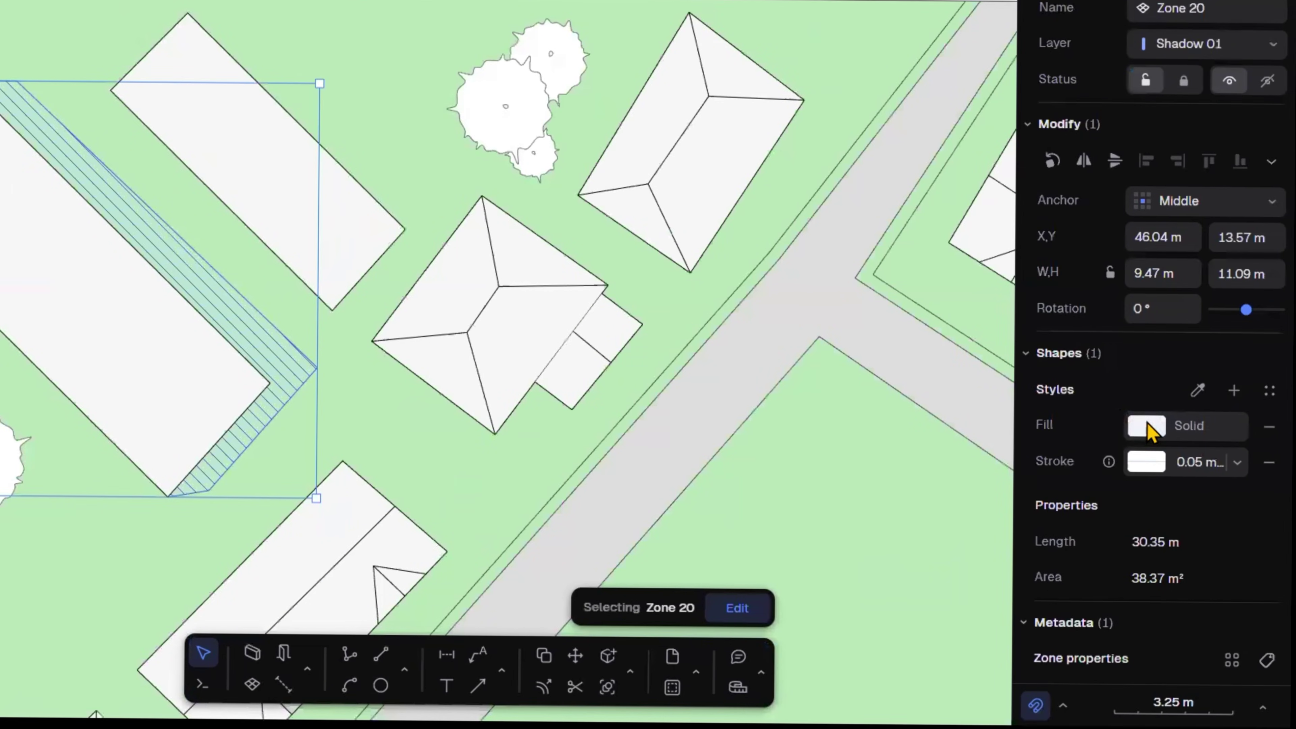
left_click(1235, 482)
left_click_drag(892, 571, 825, 636)
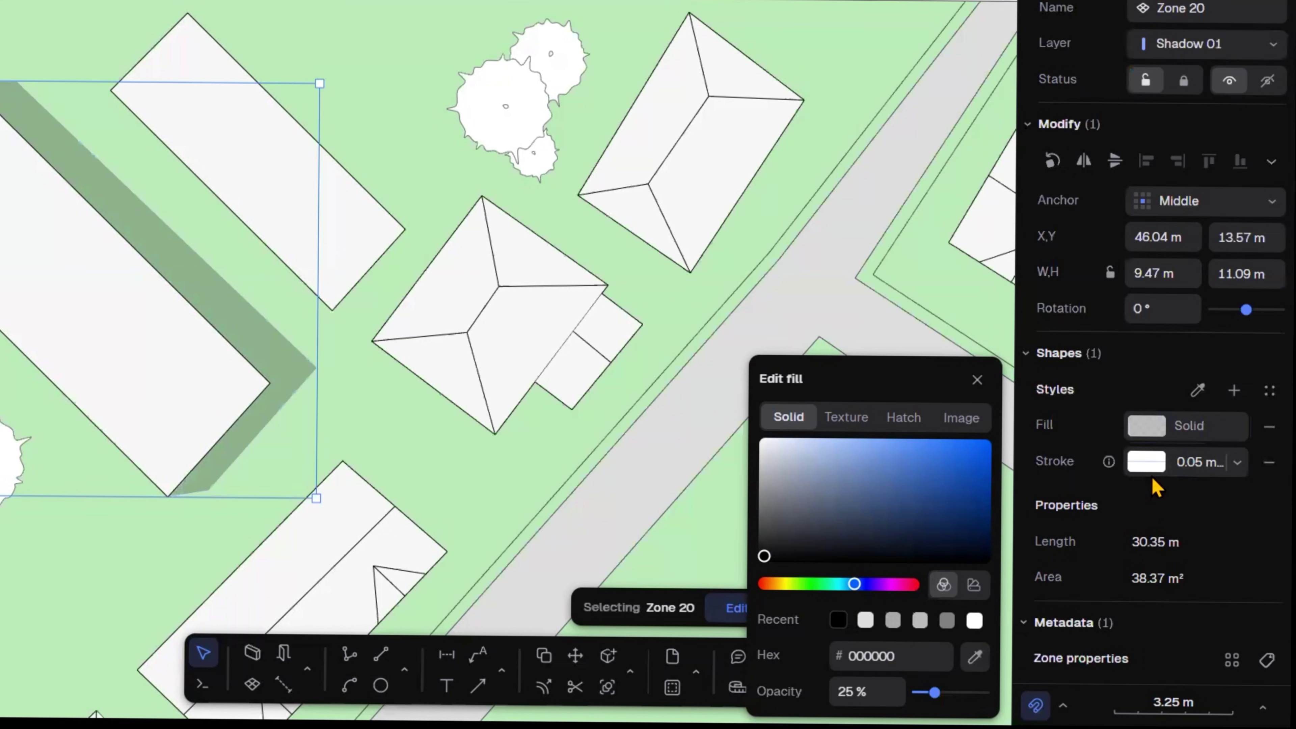
left_click(1237, 463)
left_click(1237, 463)
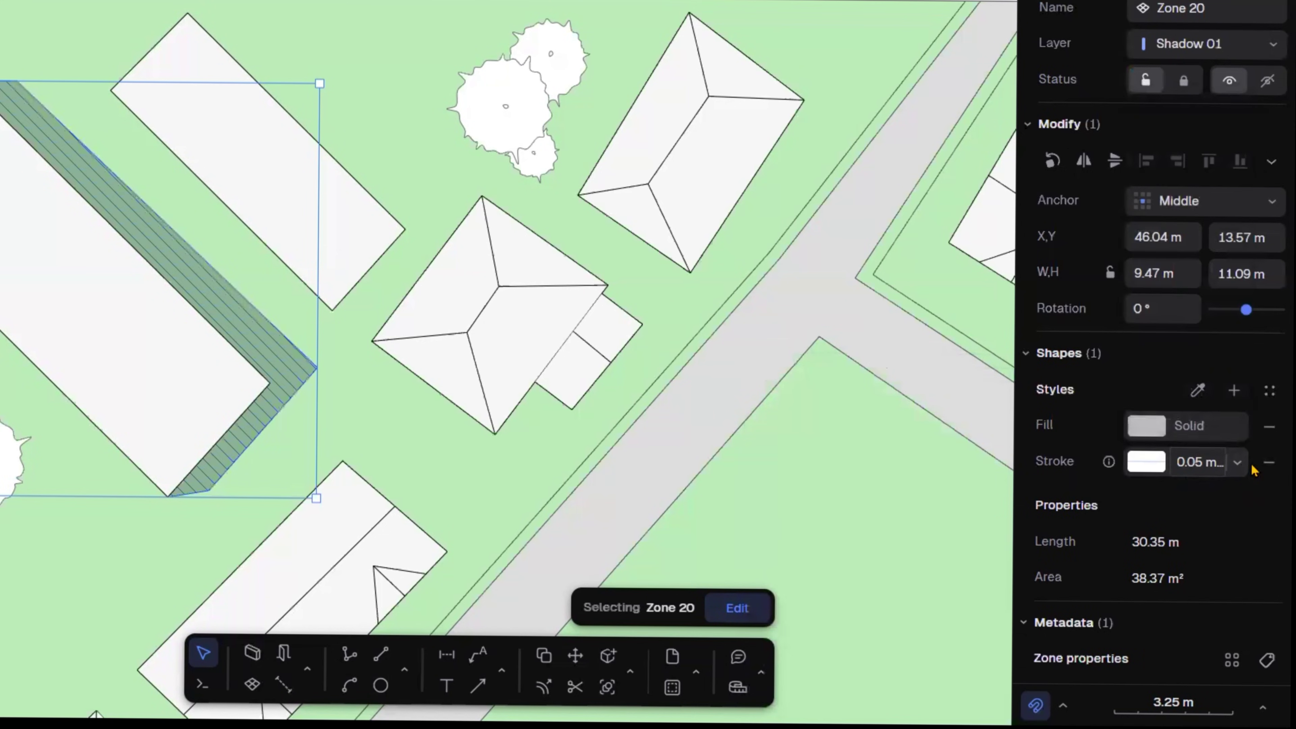
left_click(1268, 461)
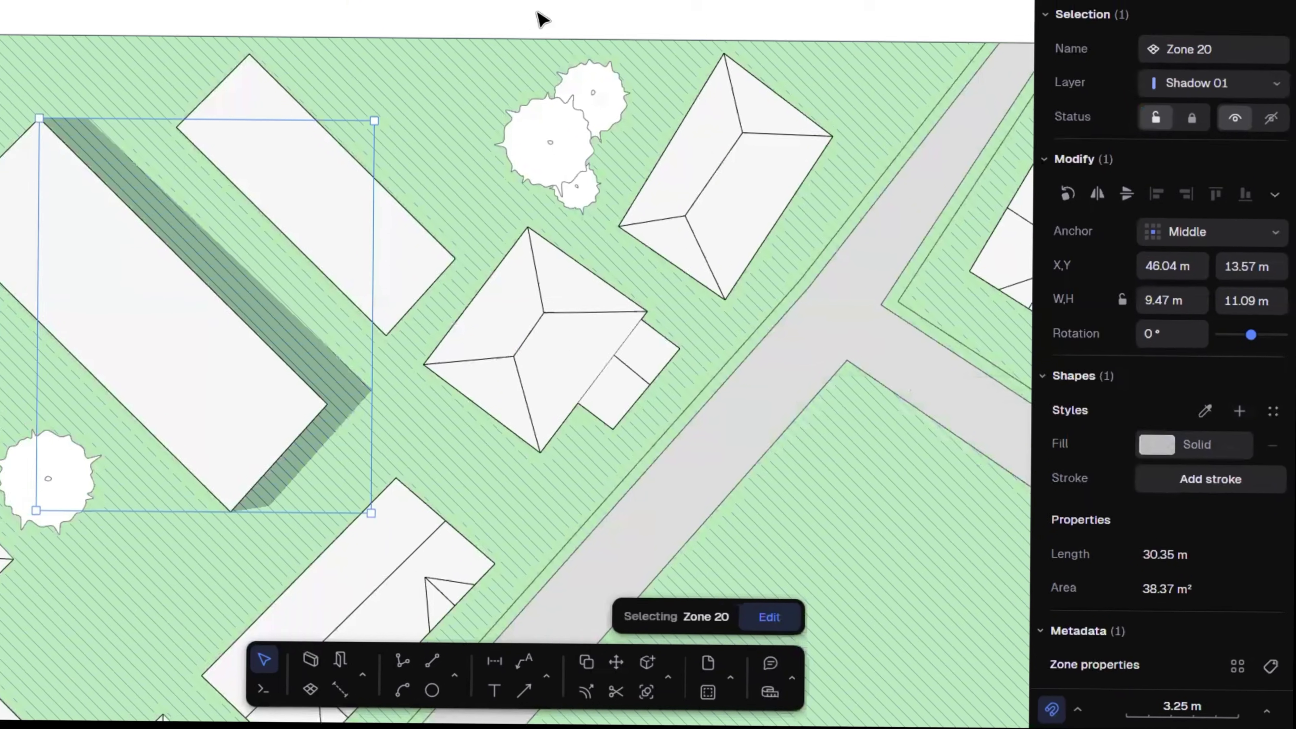
left_click(539, 15)
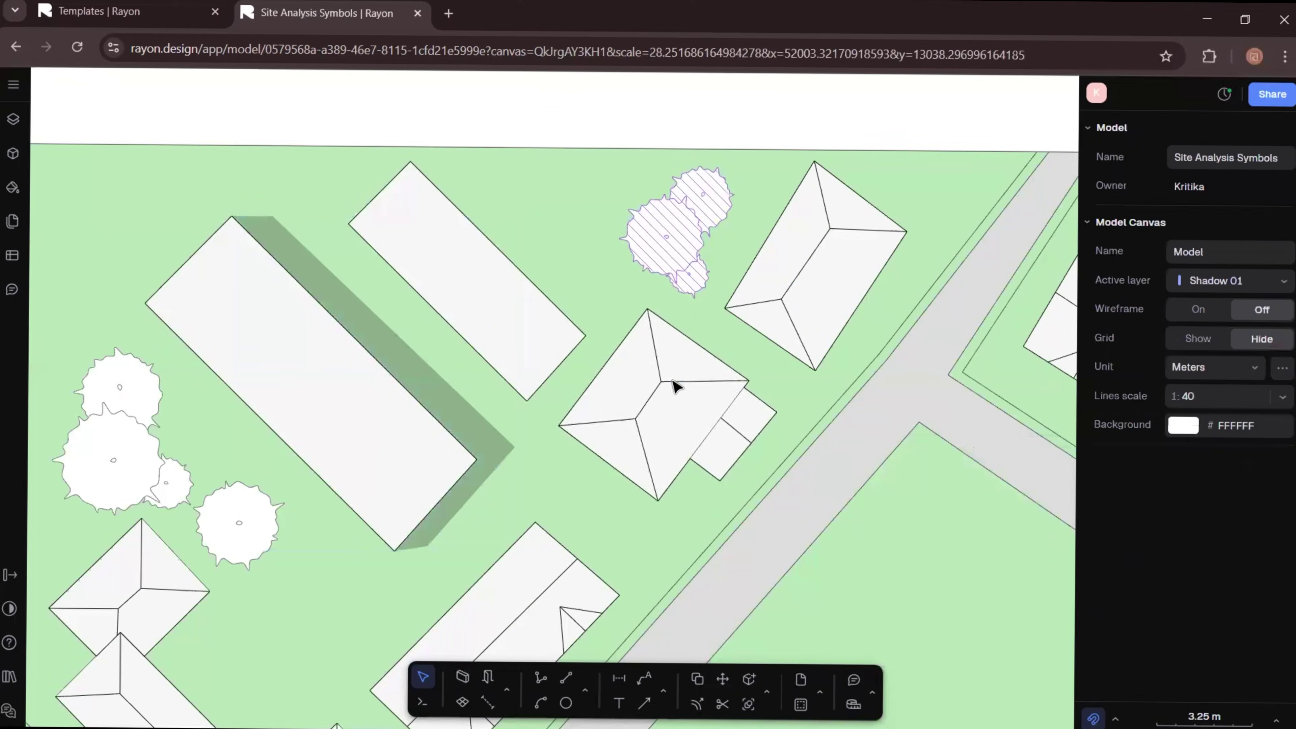
- Draw a circle about 3.92 m in diameter next to the single tree in the upper-left block
left_click(585, 690)
left_click(610, 625)
left_click(206, 474)
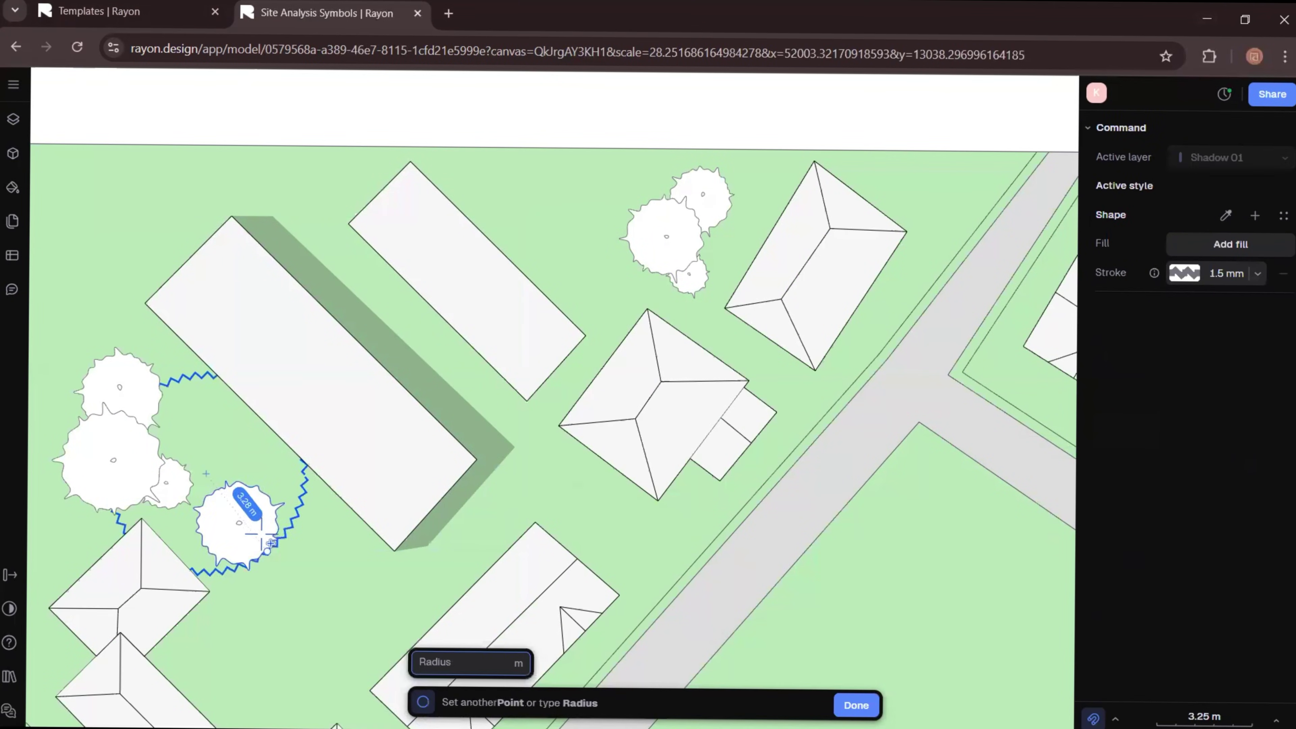
left_click(264, 461)
scroll(298, 518, "up", 5)
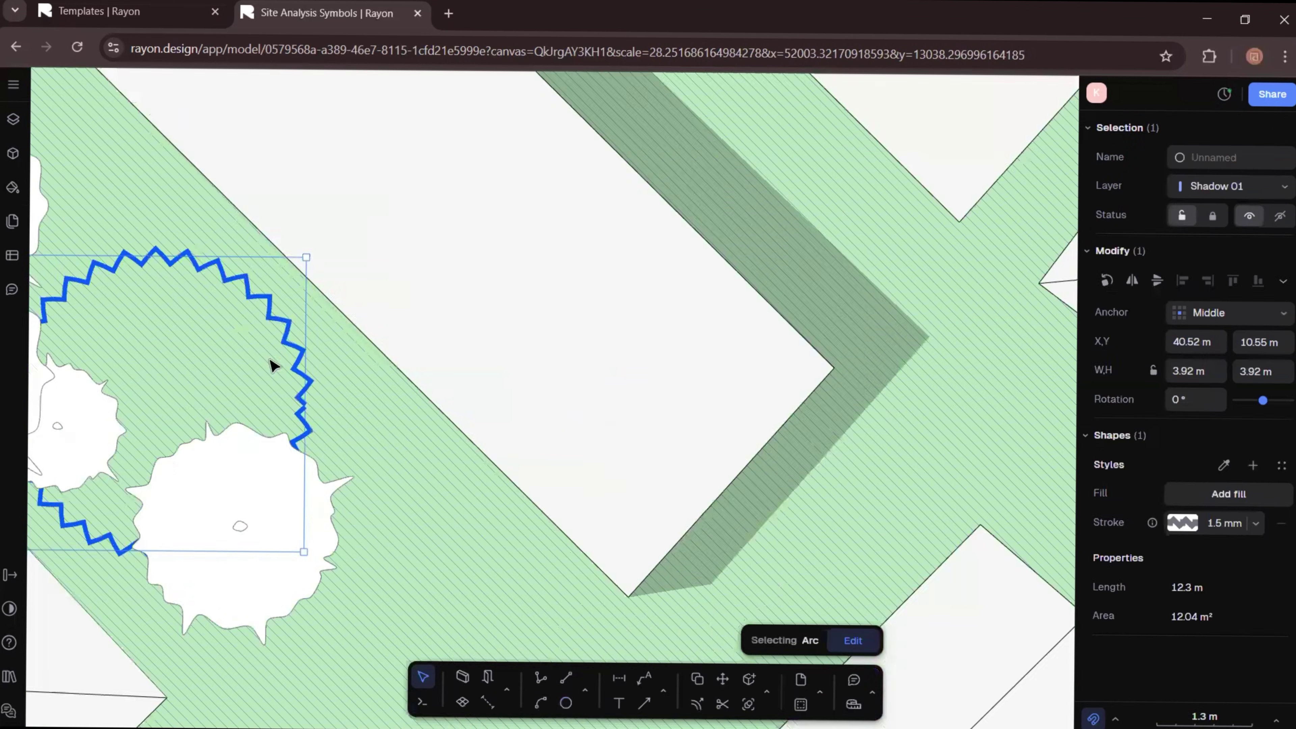
- Fill the circle with black (000000) at 25% opacity, remove its stroke, and fit it behind the single tree as a shadow
left_click(1182, 522)
left_click(1272, 532)
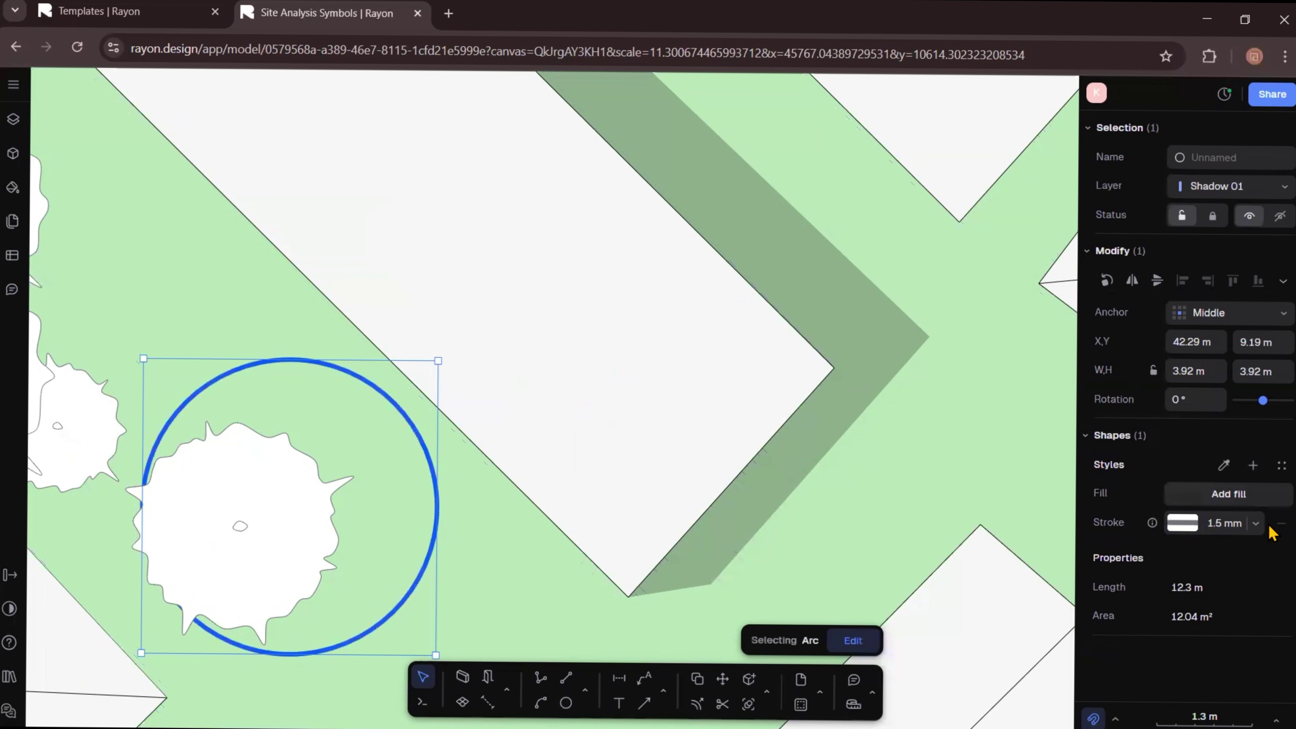
left_click(1229, 494)
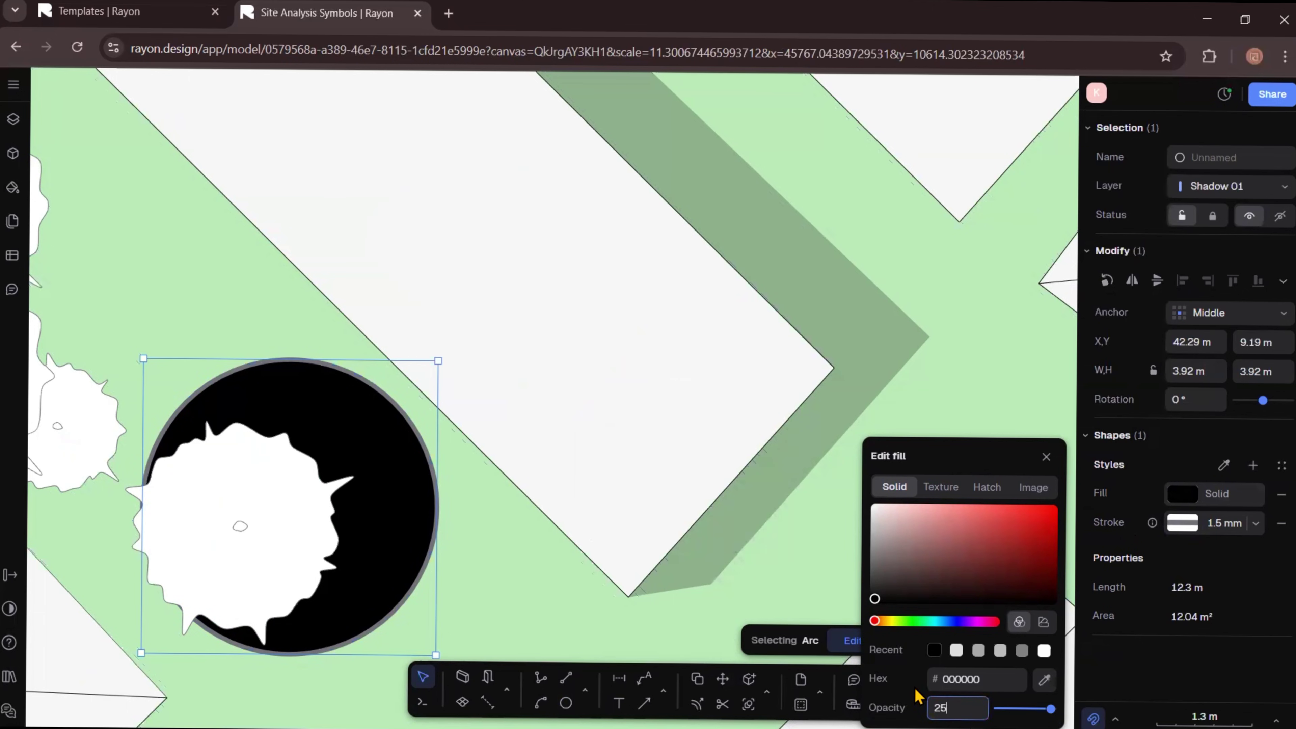
left_click(1047, 458)
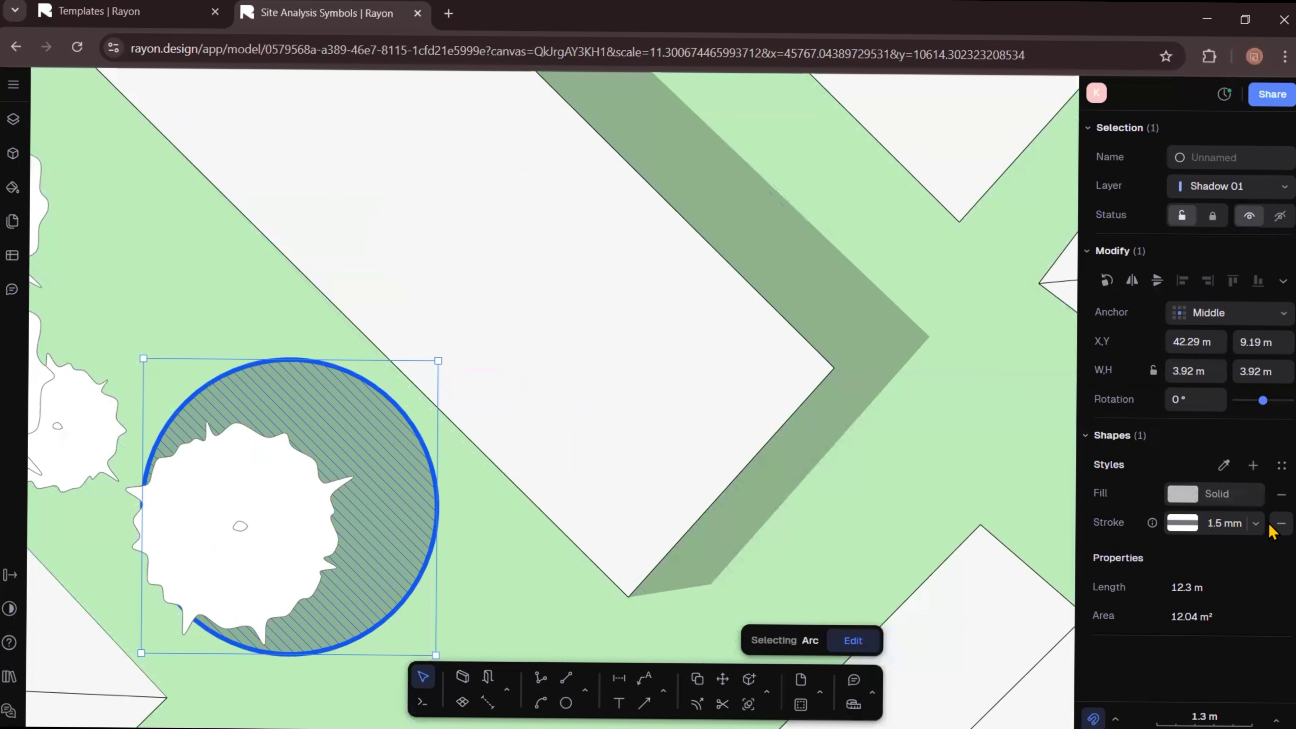
left_click(1280, 523)
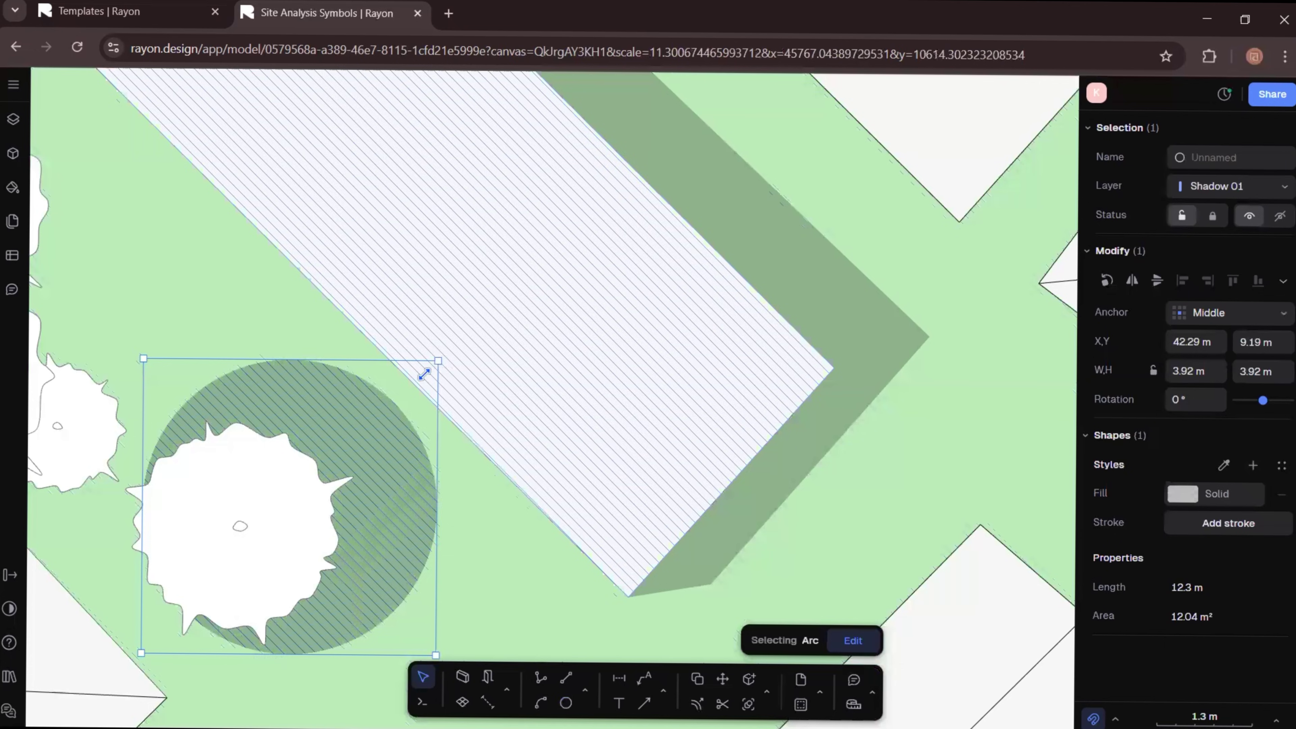
left_click_drag(425, 374, 362, 417)
left_click_drag(270, 544, 272, 506)
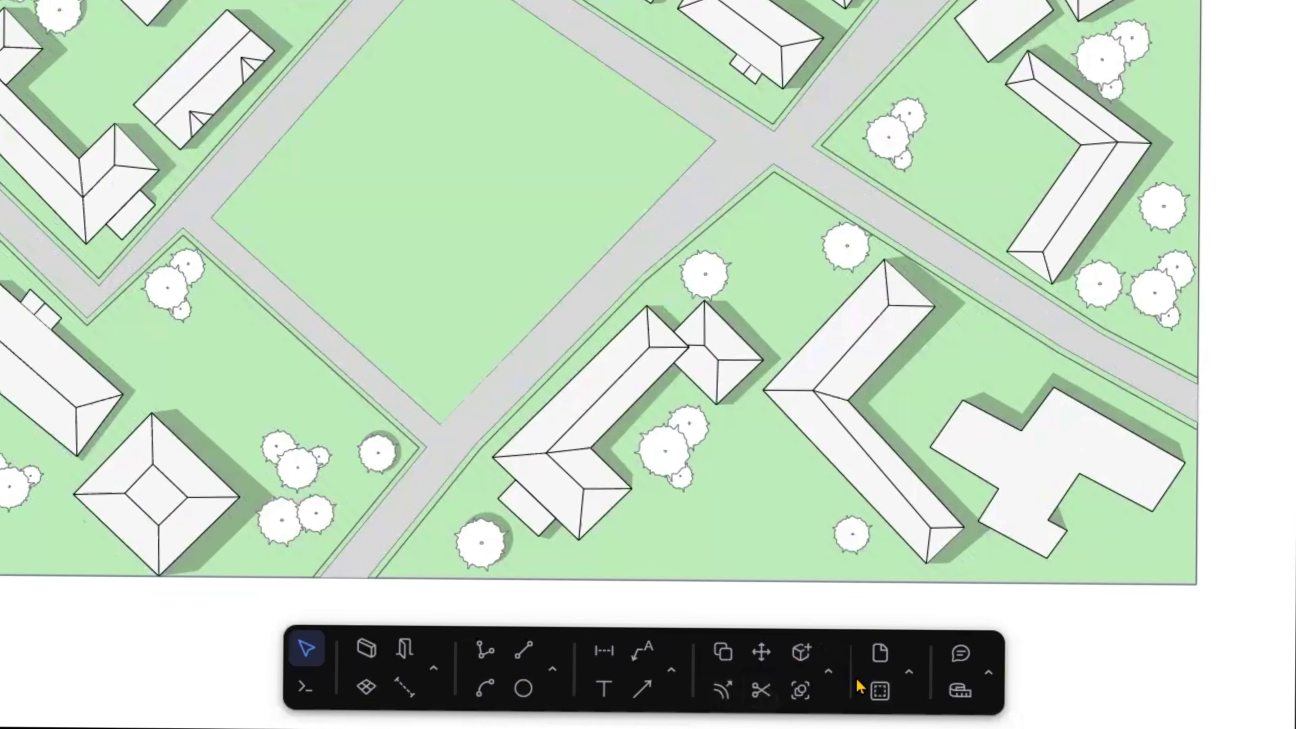
- Offset the outline of the large empty central block inwards by about 0.69 m
left_click(829, 672)
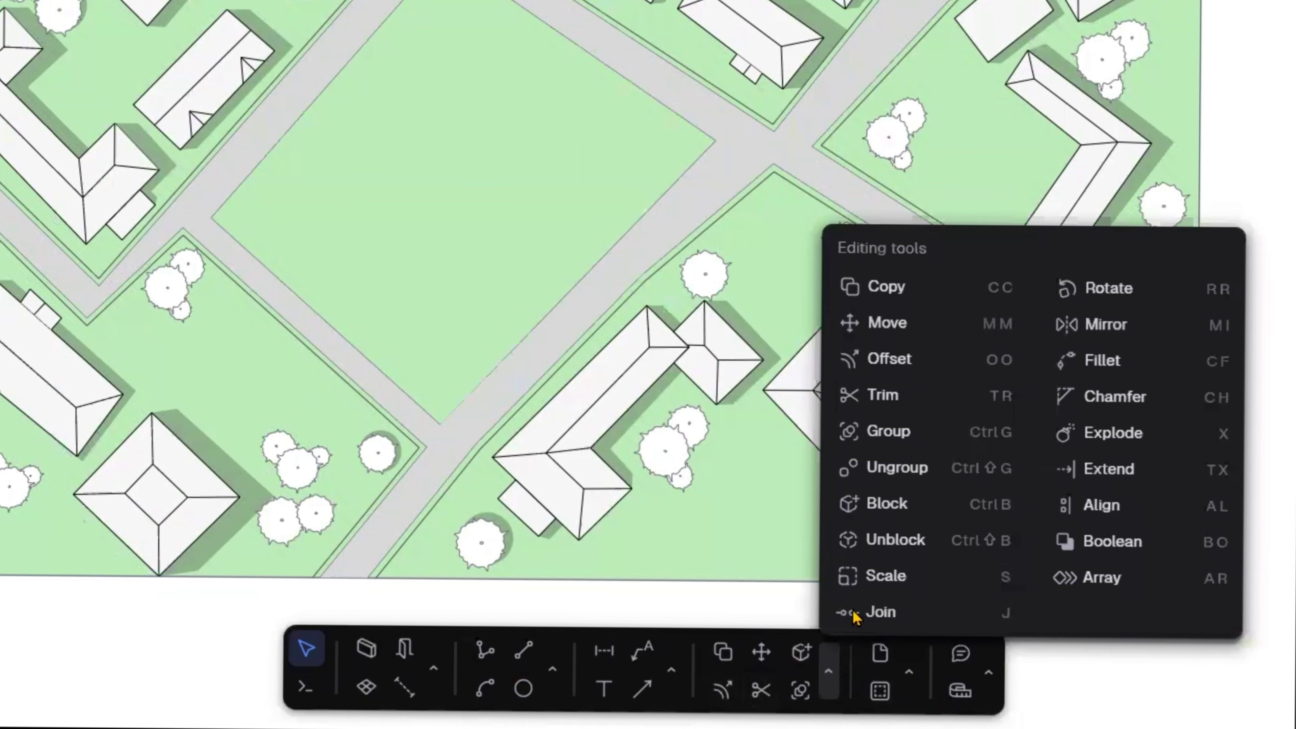
left_click(887, 358)
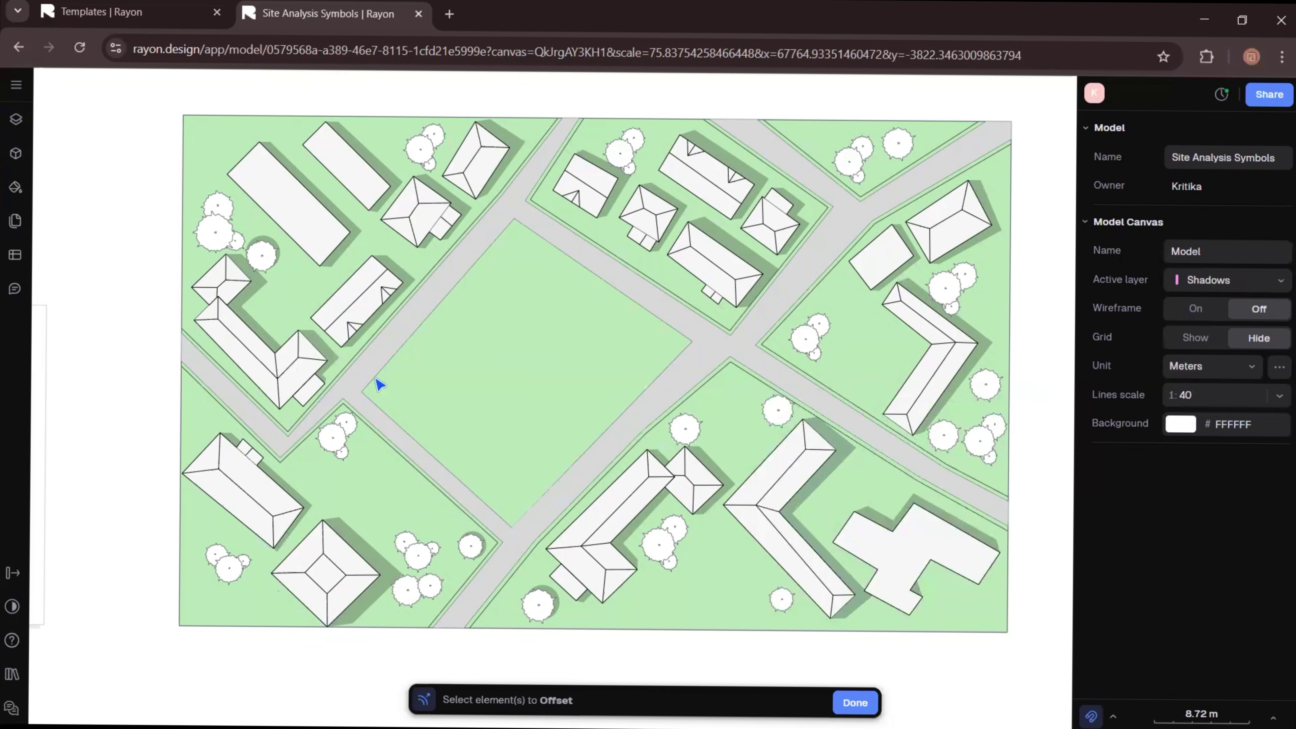
scroll(420, 385, "up", 5)
left_click(434, 348)
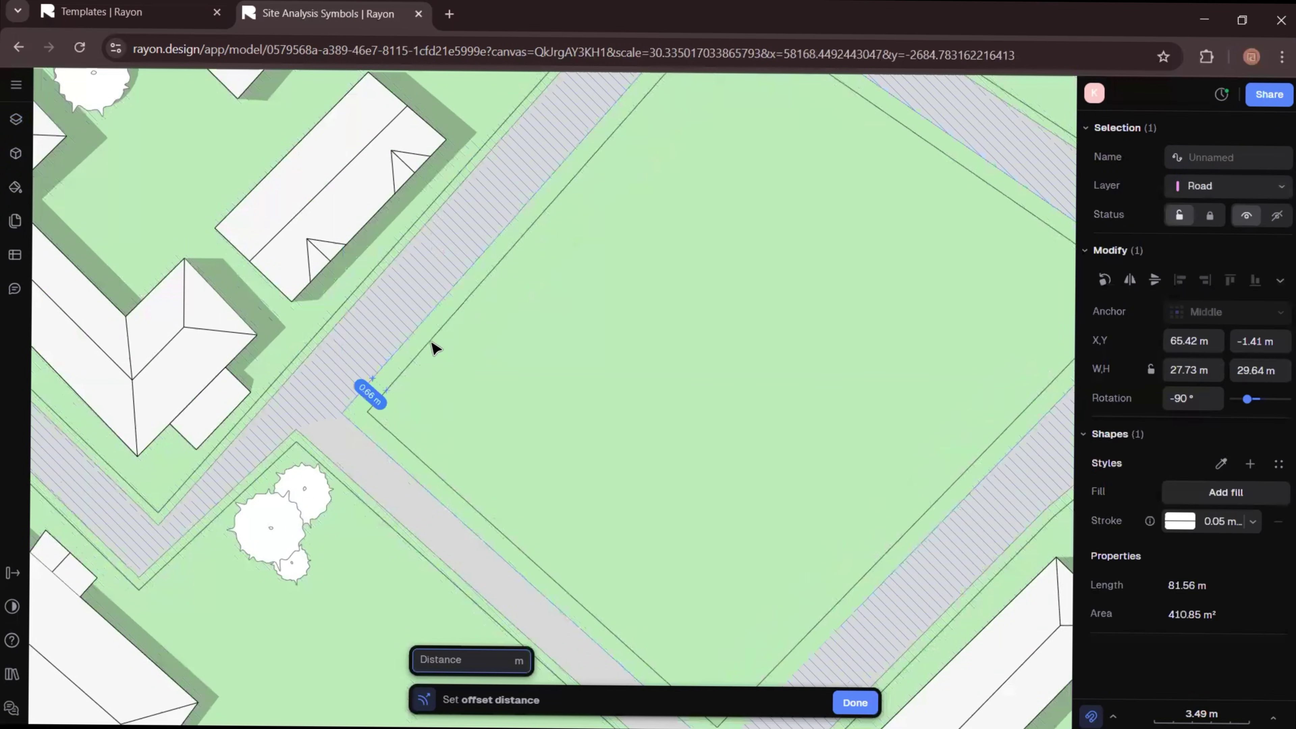
scroll(433, 347, "up", 3)
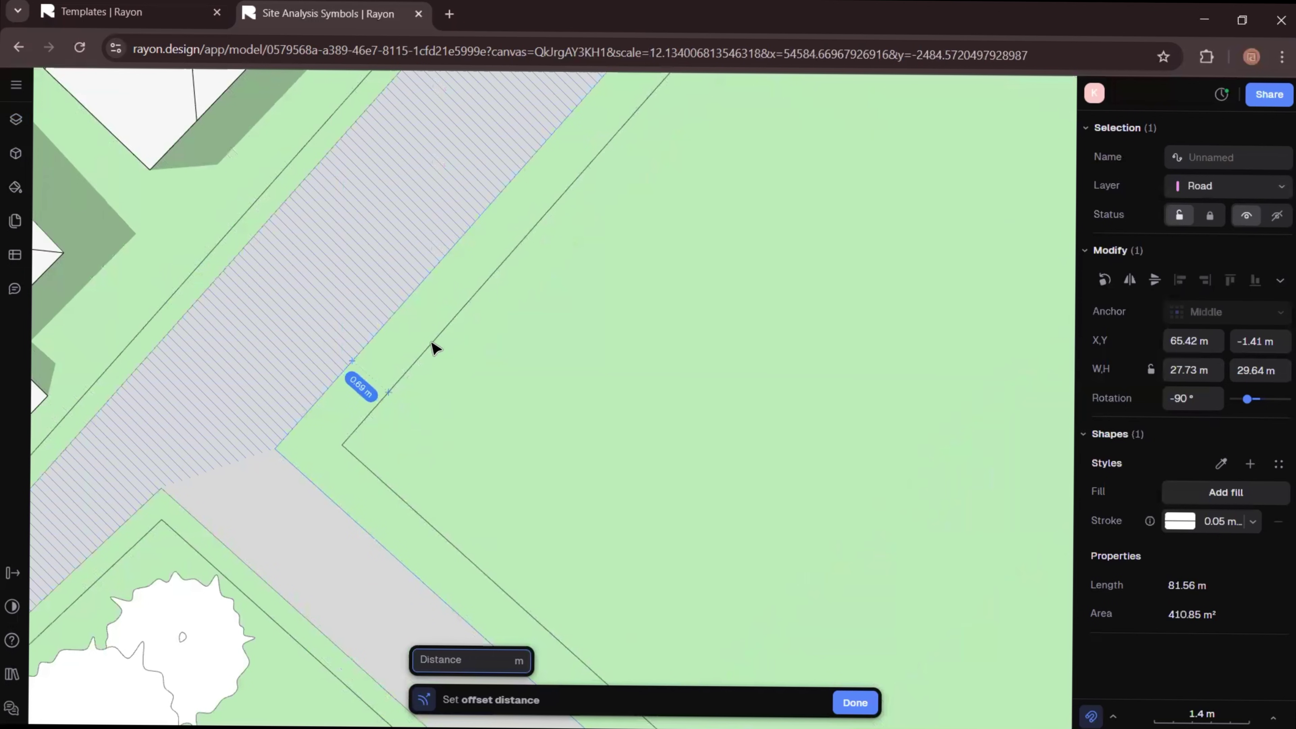
left_click(434, 347)
scroll(433, 347, "down", 5)
key("Escape")
- Apply the Site Boundary style sampled from the symbols sheet to the offset outline in the central block
left_click(661, 343)
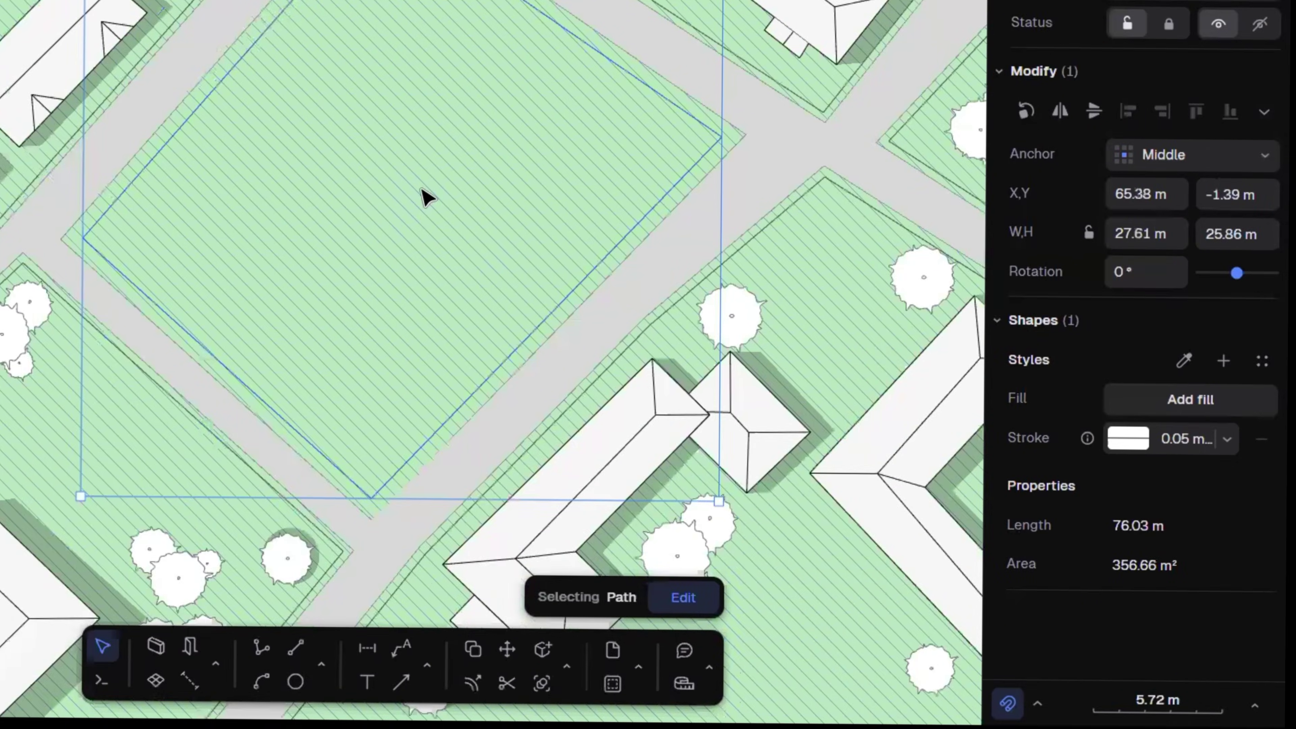
scroll(661, 343, "down", 3)
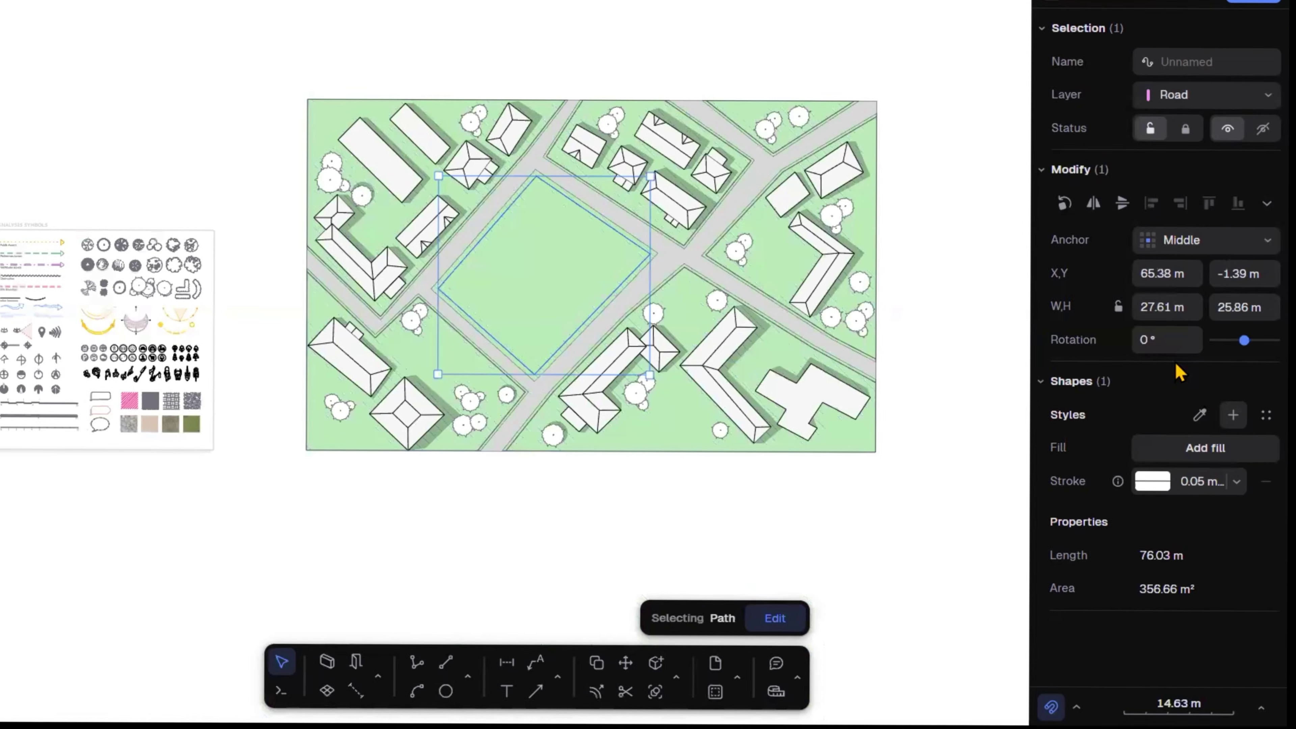
left_click(1199, 414)
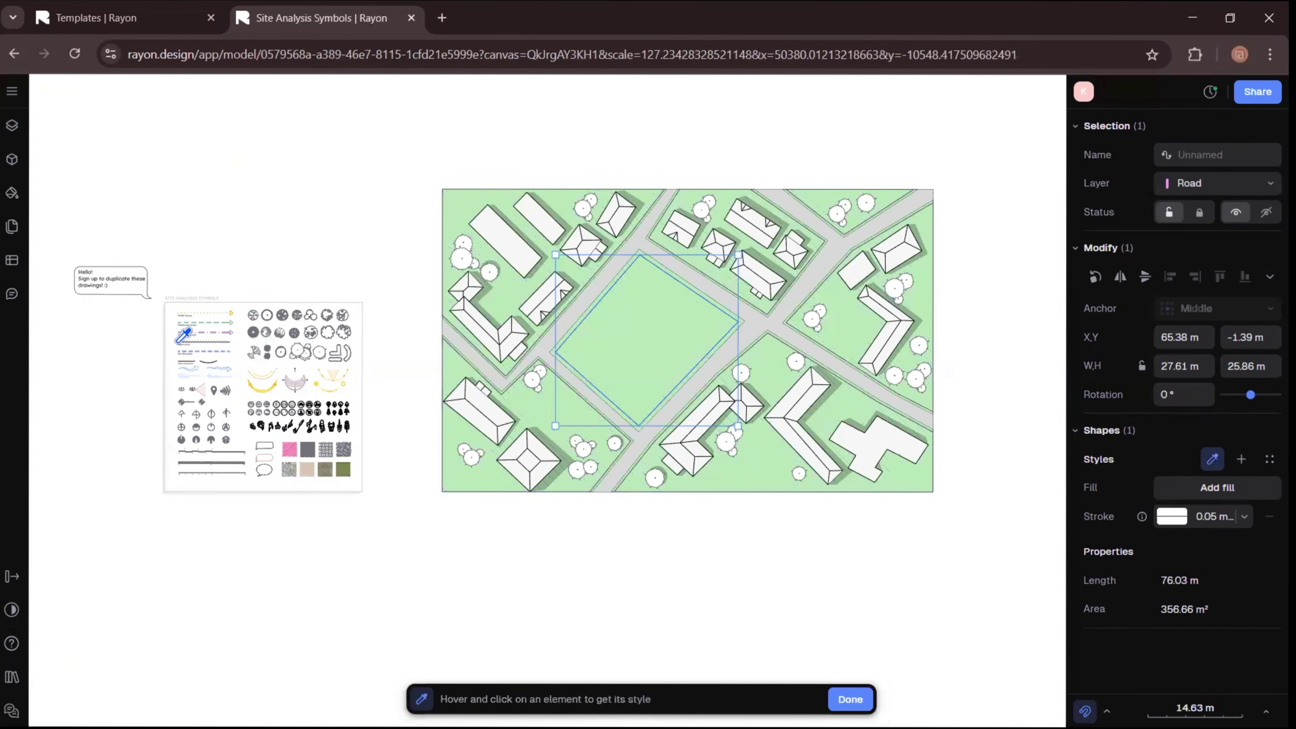
scroll(248, 271, "up", 6)
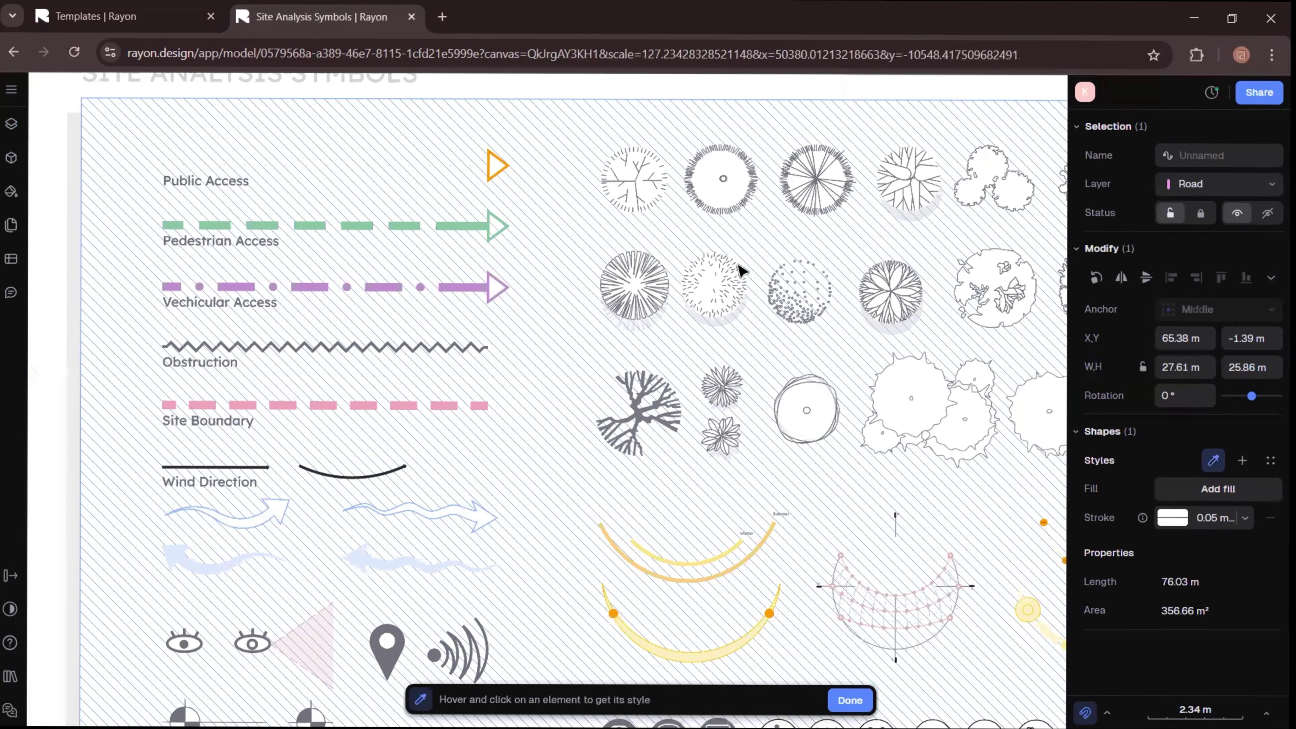
left_click(323, 404)
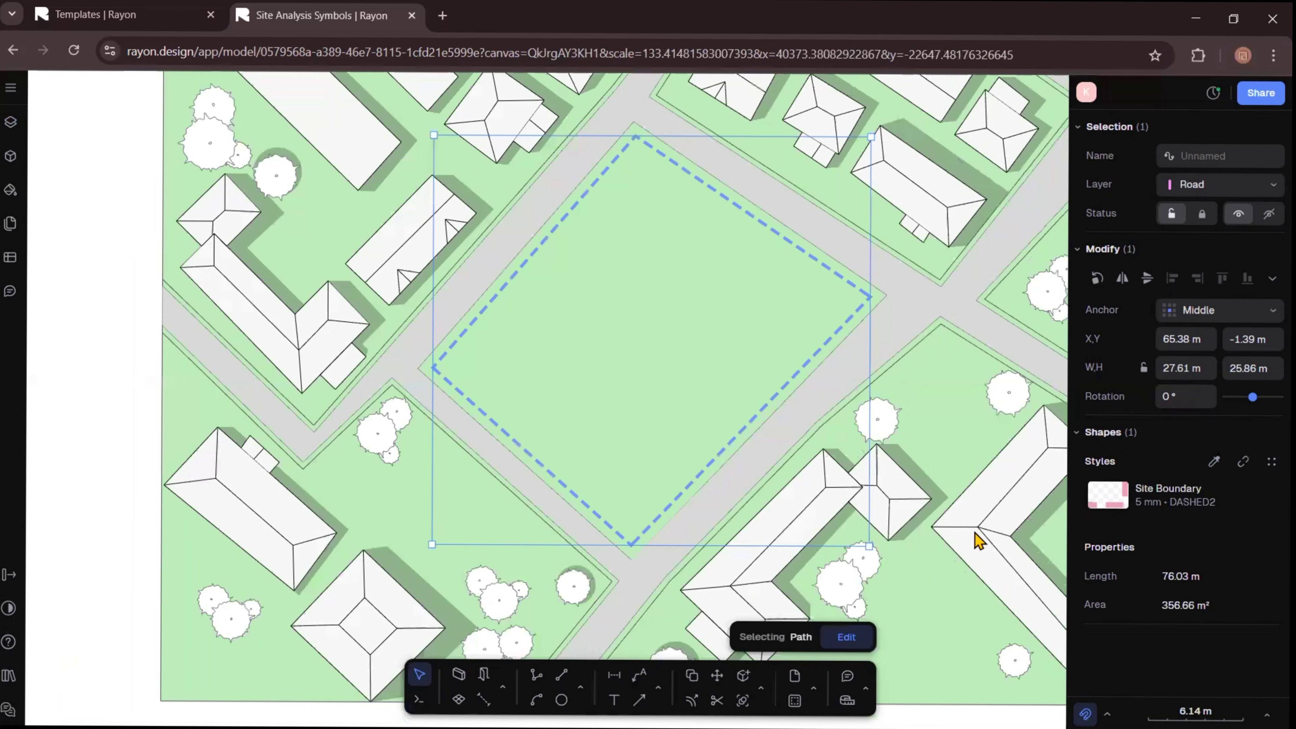
scroll(219, 339, "down", 3)
left_click(922, 509)
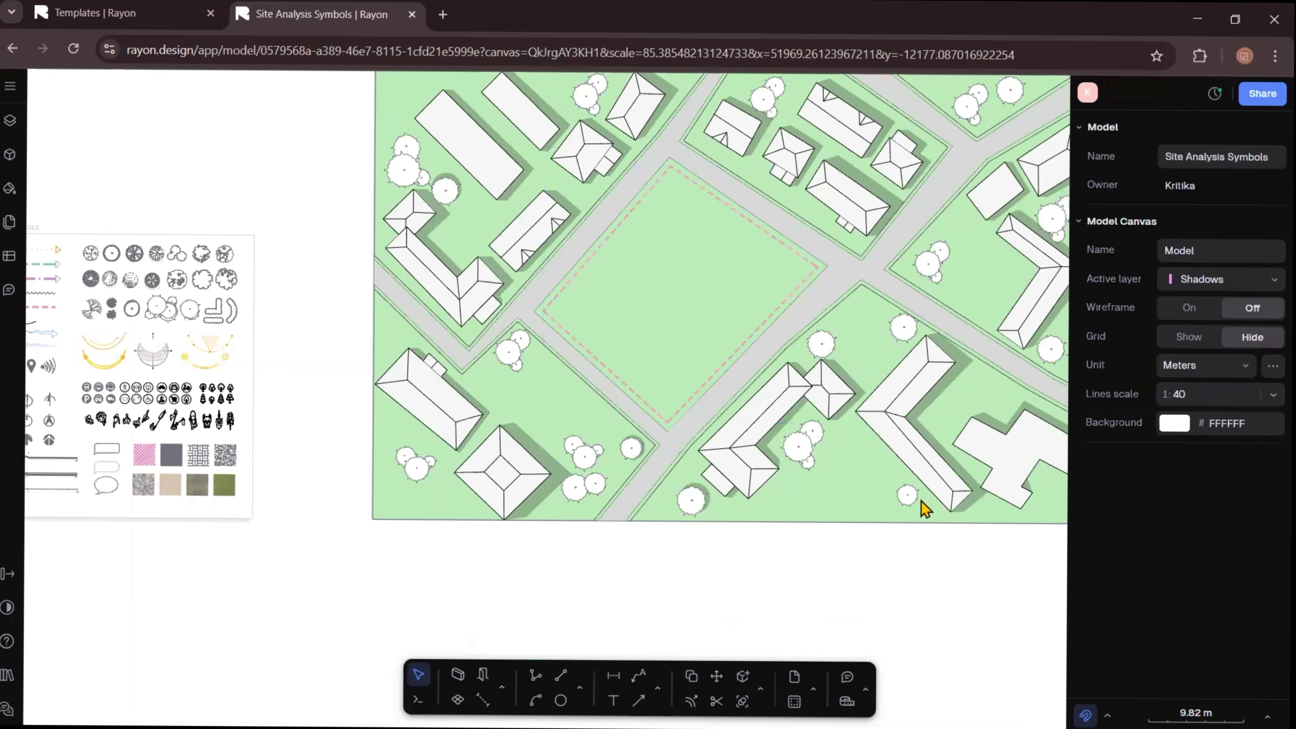
- Set the stroke width of the central outline's Site Boundary style to 3 mm
scroll(816, 271, "up", 5)
left_click(721, 296)
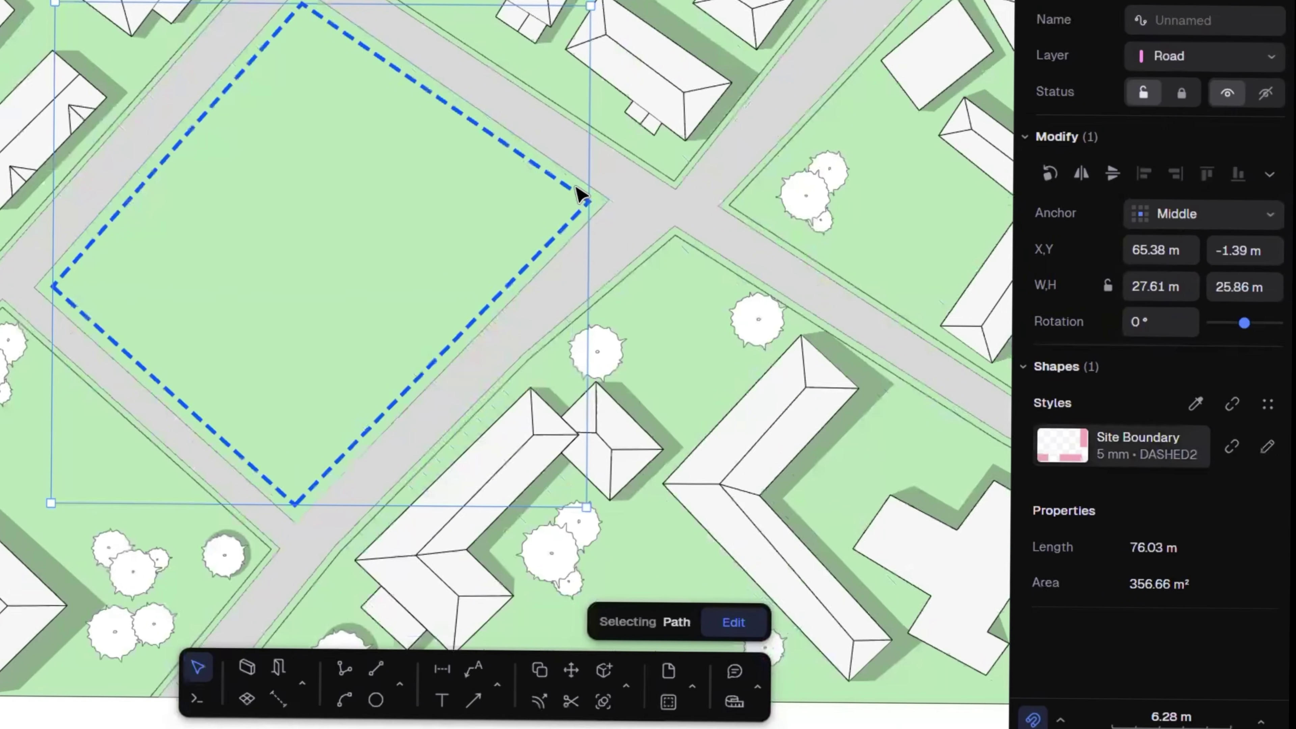
left_click(1168, 497)
left_click(930, 551)
left_click(891, 509)
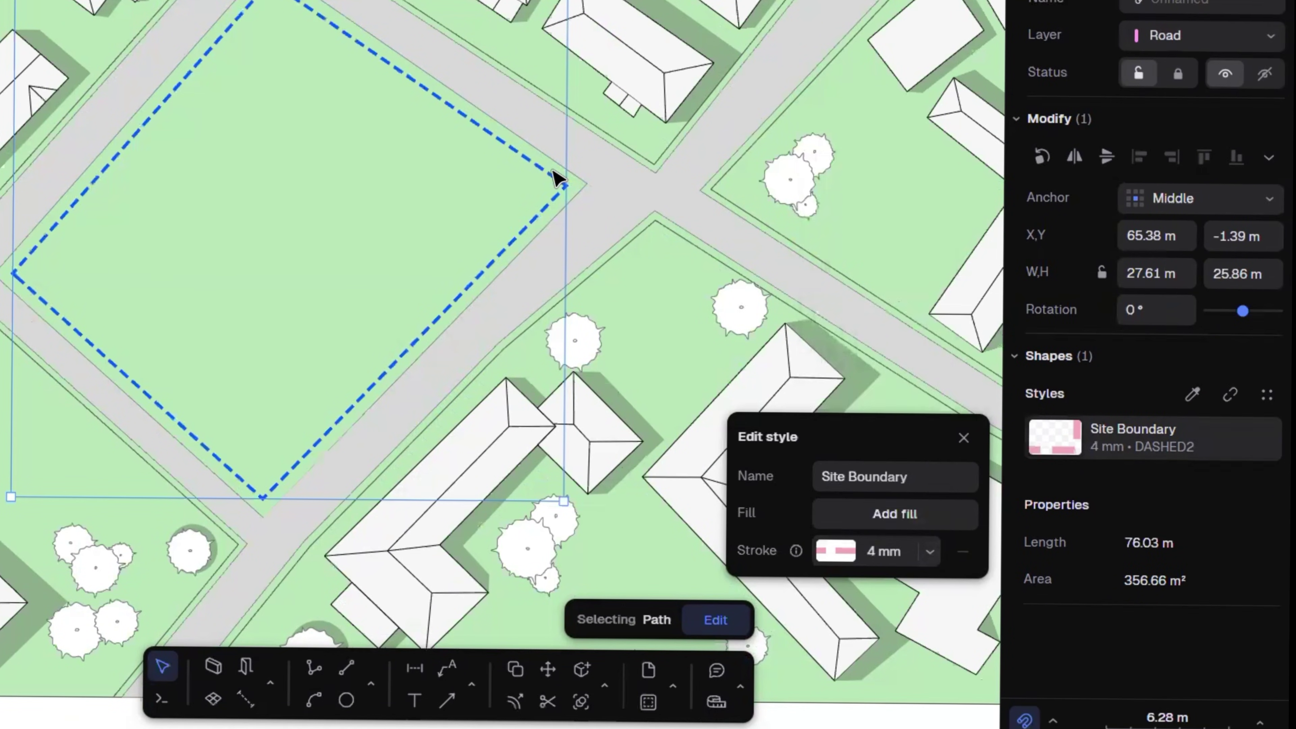
type("3")
key("Return")
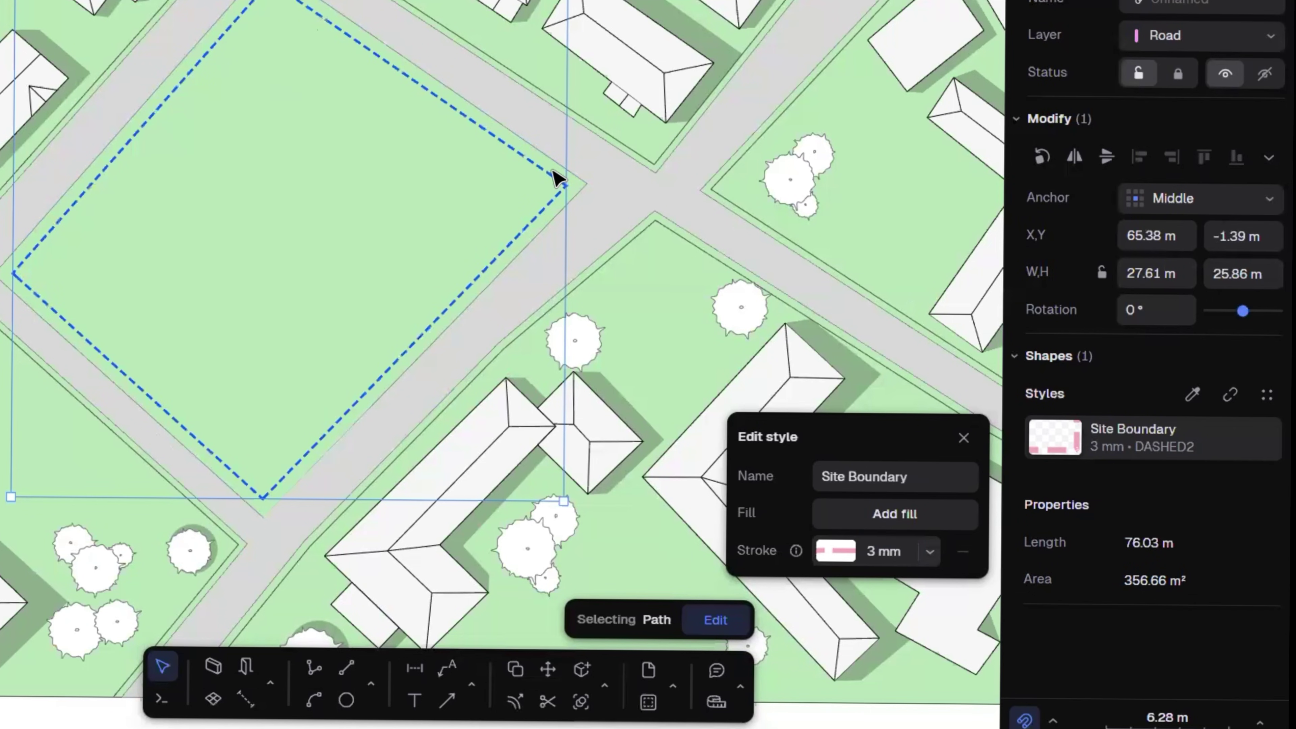
- Add a solid fill to the Site Boundary style of the central site, sampling the dashed stroke's pink (EAA0BA)
scroll(557, 179, "down", 3)
key("Escape")
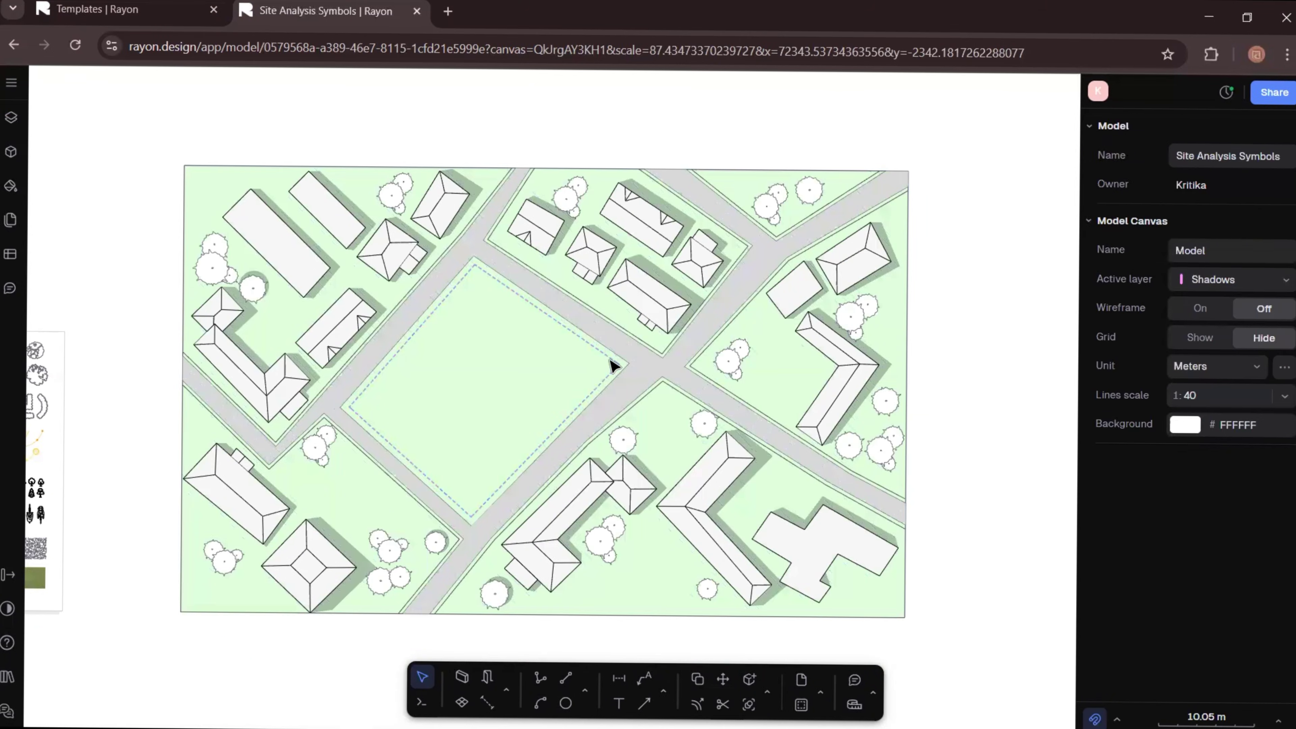
left_click(613, 366)
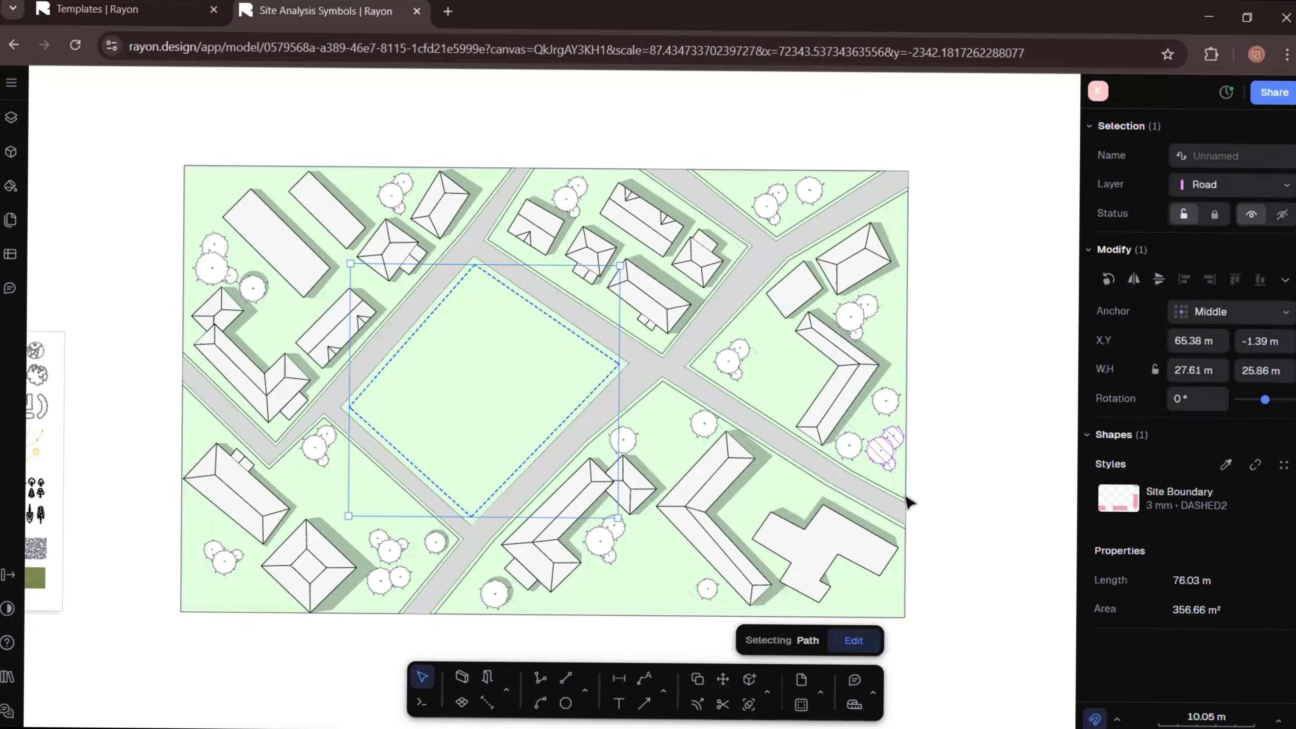
left_click(1262, 499)
left_click(1015, 558)
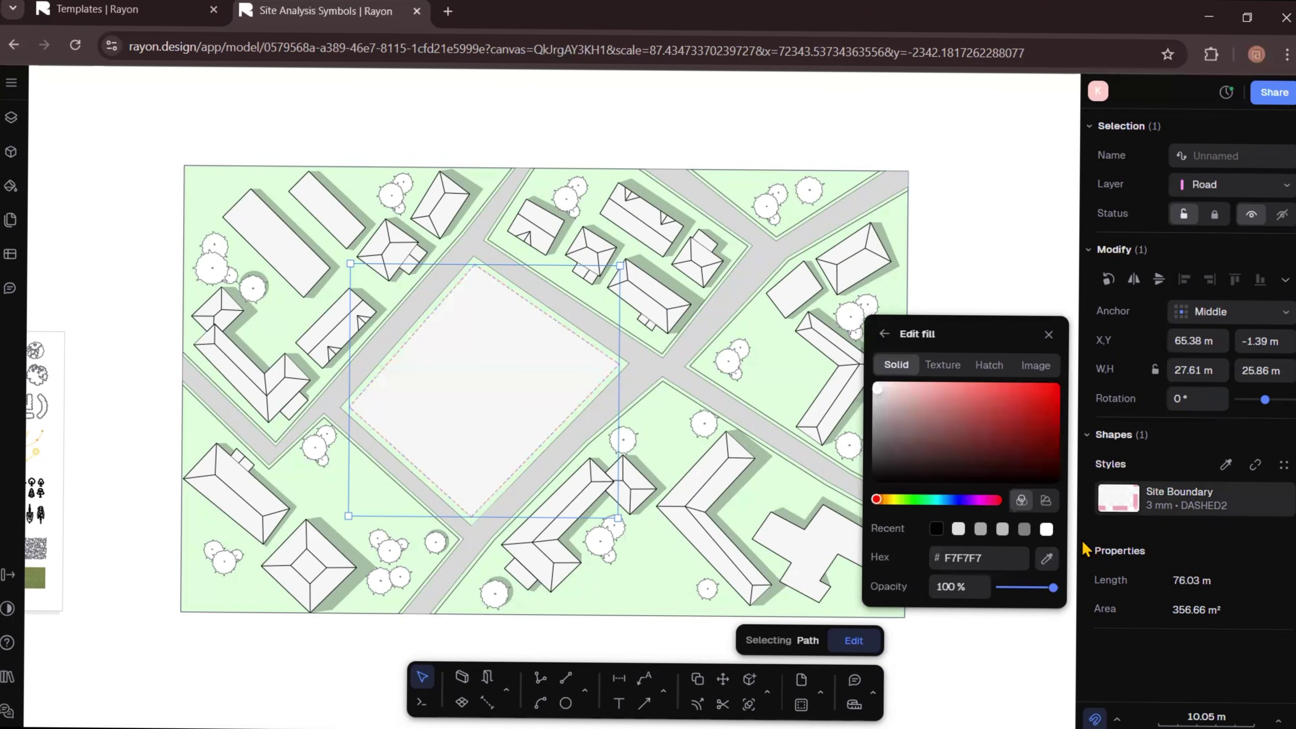
scroll(612, 370, "up", 10)
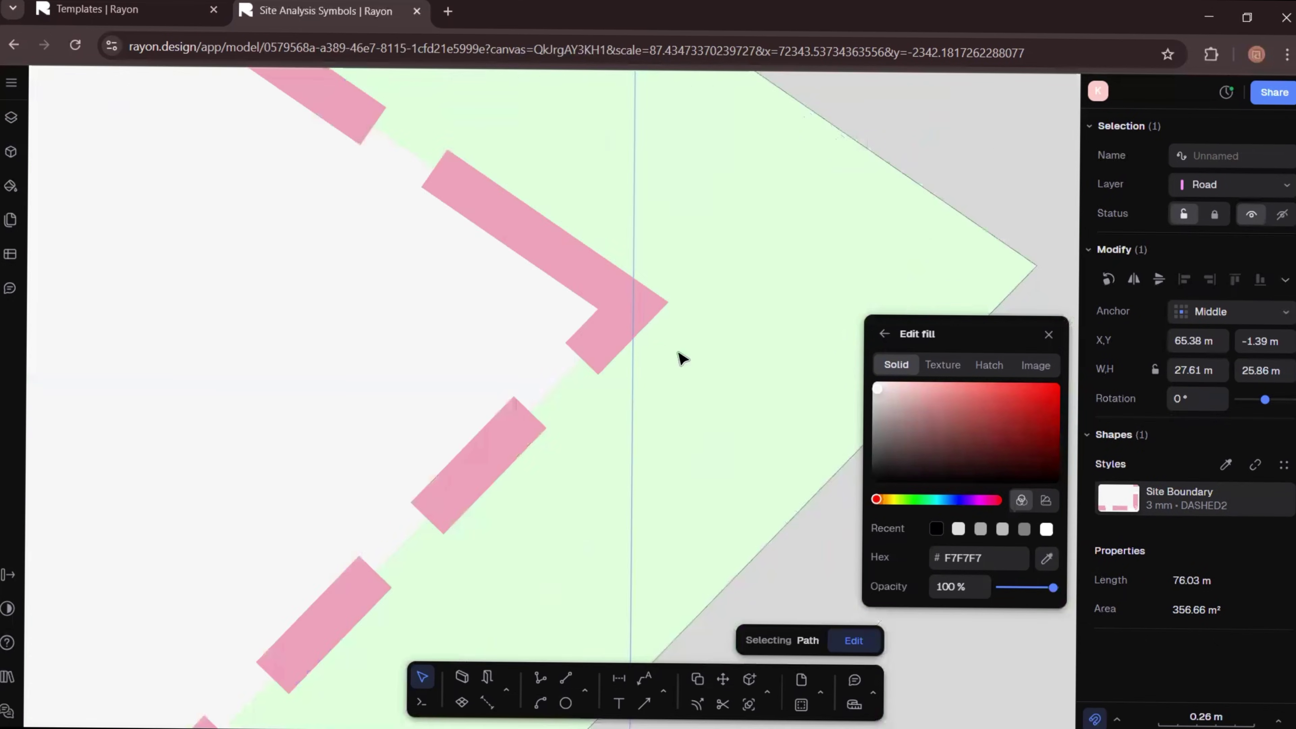
left_click(1047, 560)
left_click(623, 288)
- Lighten the central site's fill to a pale pink so it contrasts with the dashed boundary stroke
scroll(798, 280, "down", 15)
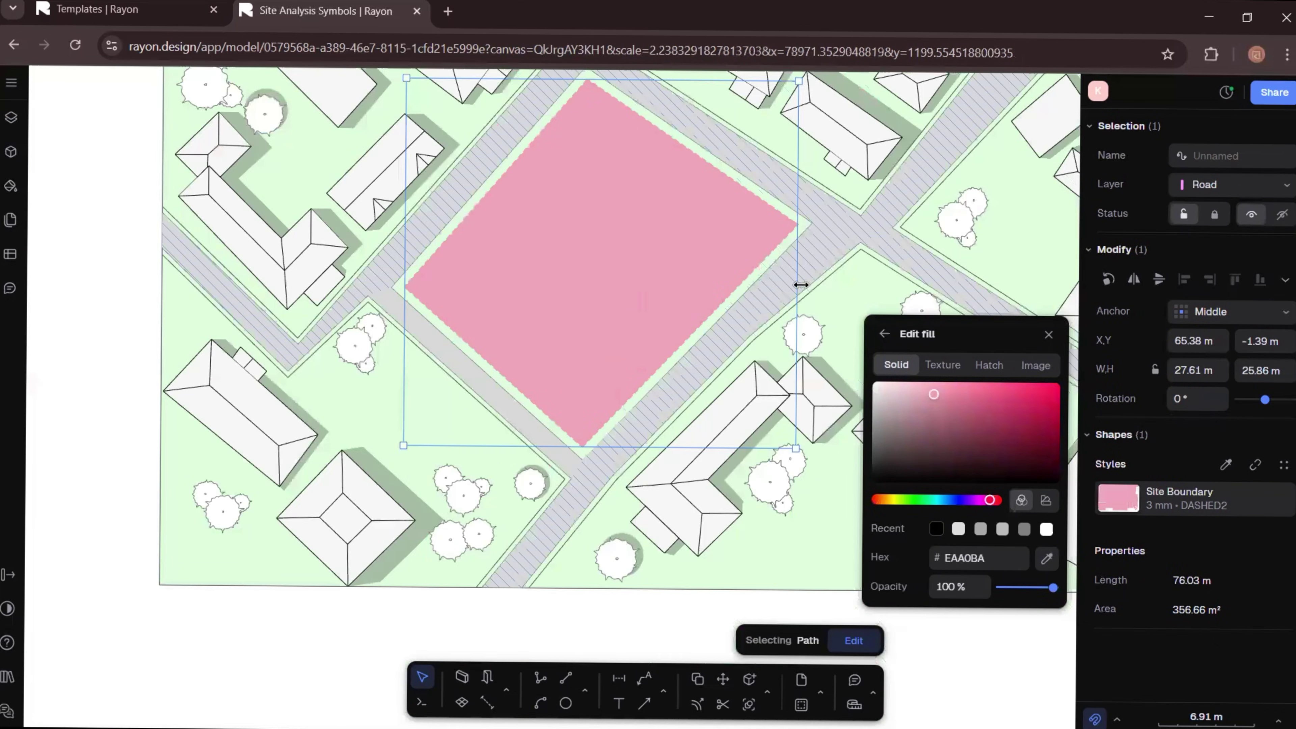
key("shift+2")
left_click_drag(912, 394, 899, 387)
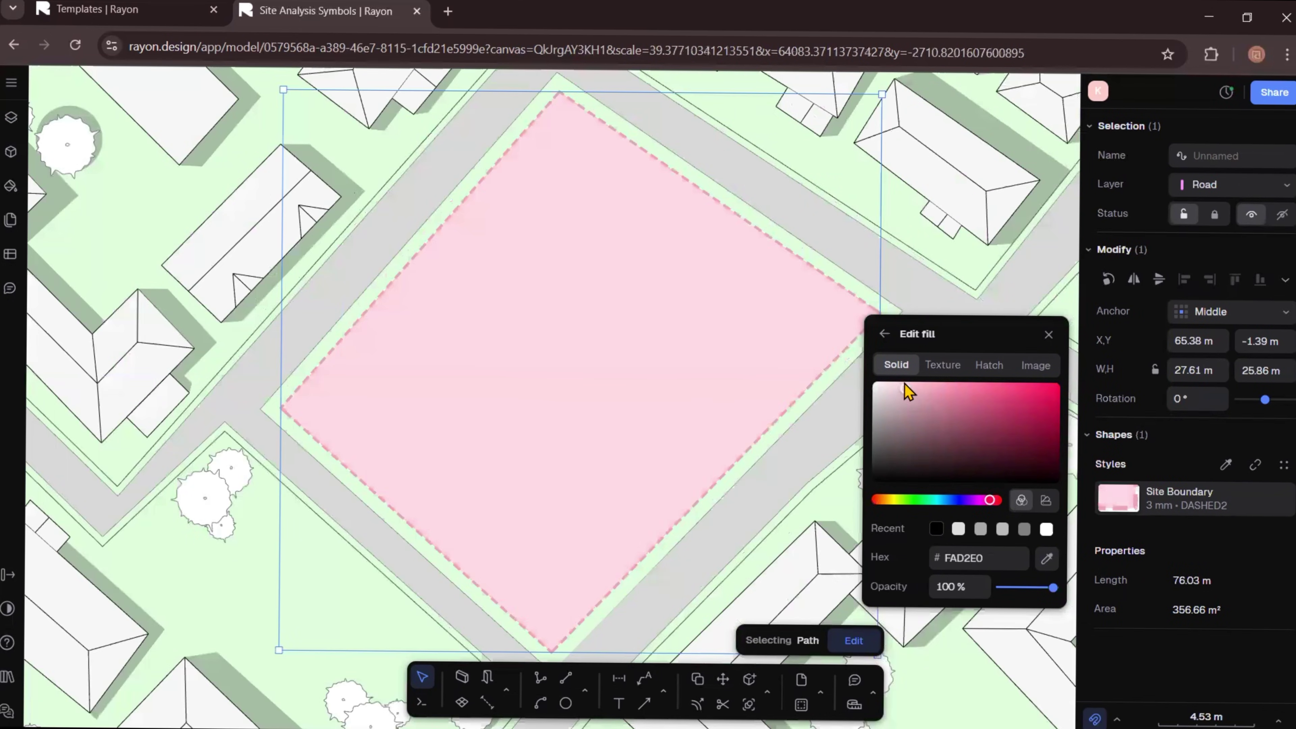
key("Escape")
- Copy the North point basic symbol with the crossed circle from the symbols sheet onto the site plan near the central block
key("shift+1")
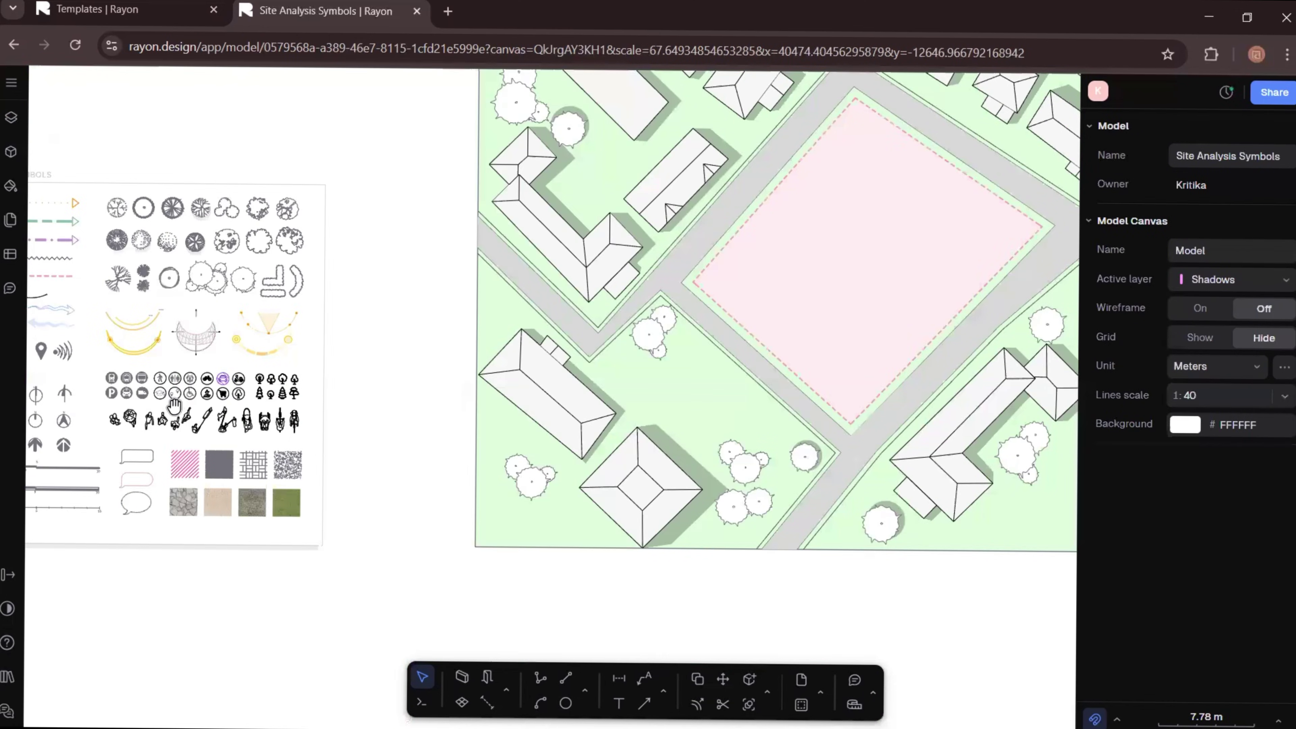
middle_click_drag(175, 406, 403, 365)
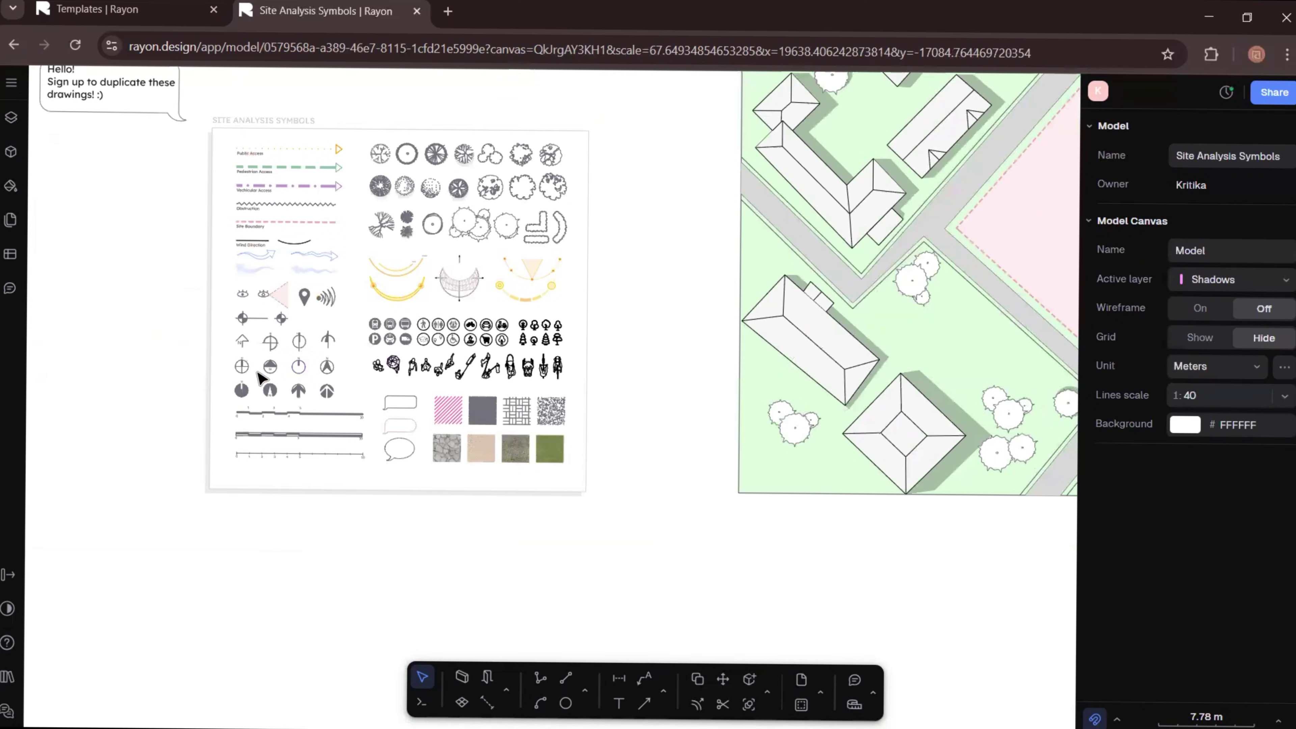
scroll(260, 377, "up", 10)
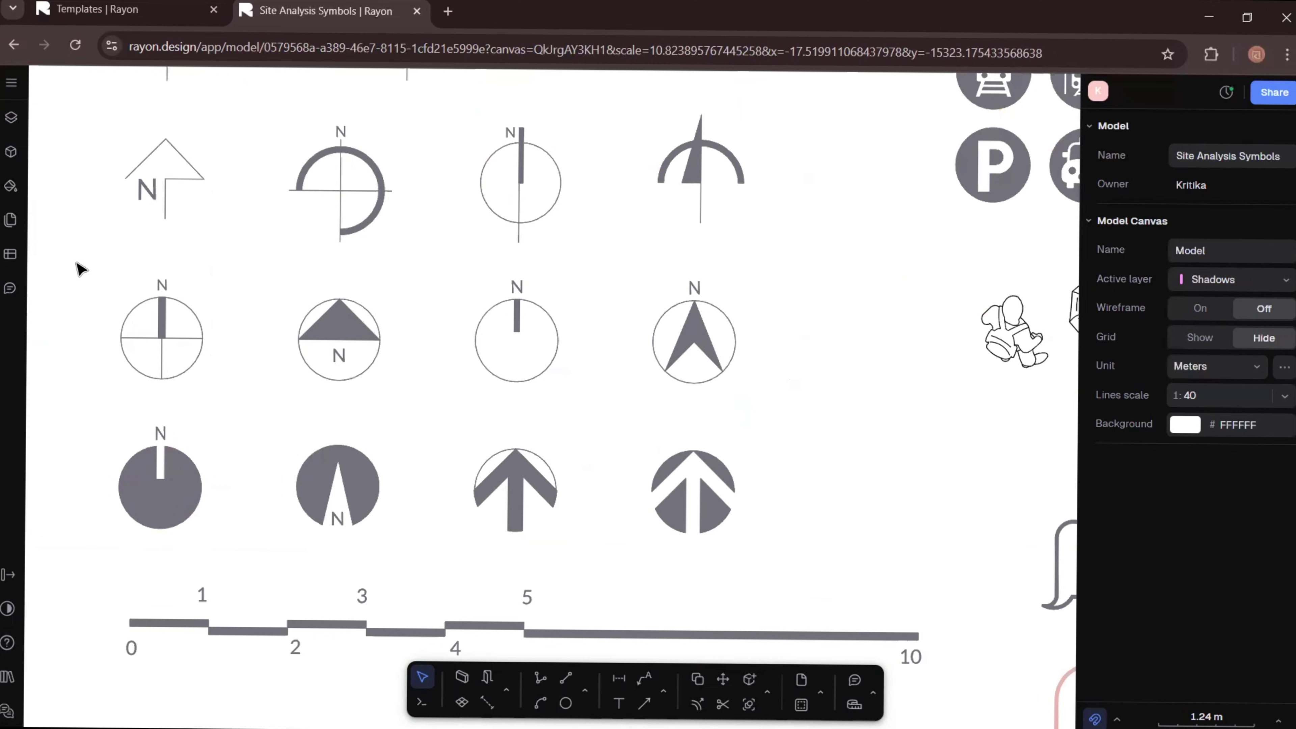
left_click_drag(80, 269, 231, 405)
scroll(158, 326, "down", 3)
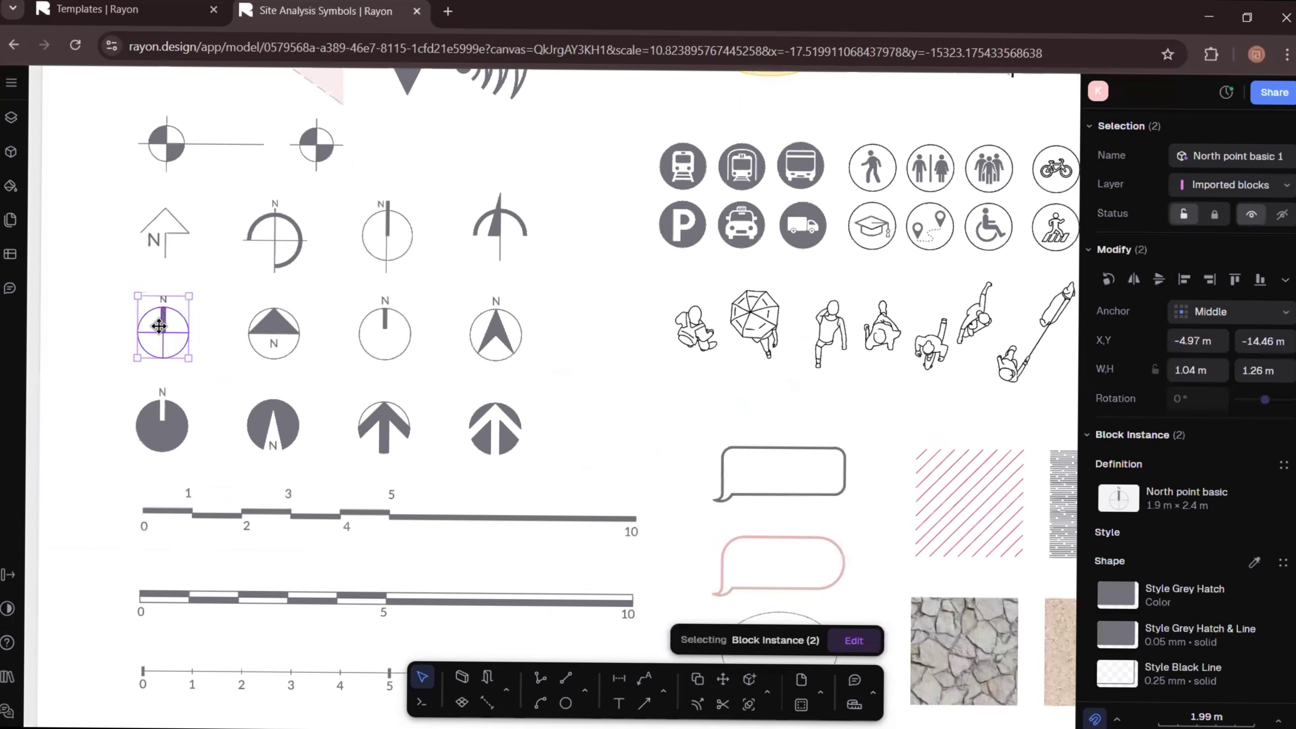
scroll(158, 325, "down", 8)
scroll(148, 322, "down", 3)
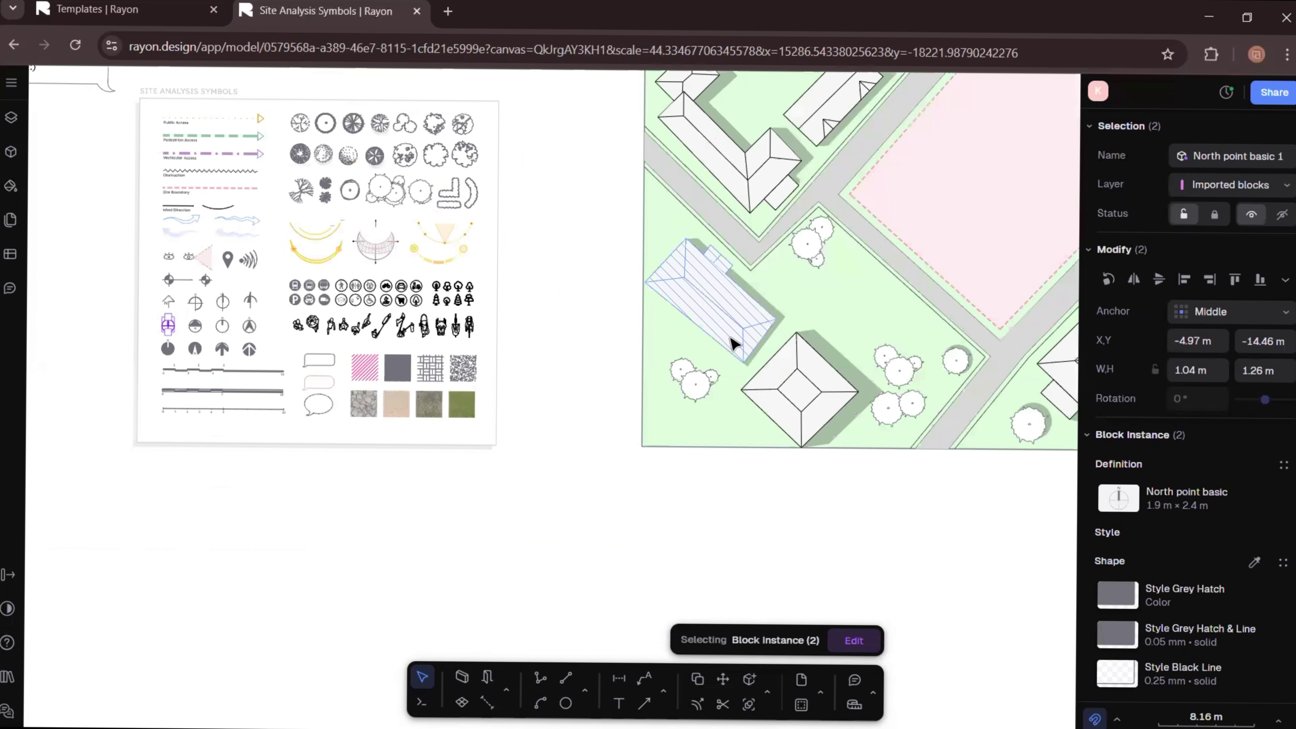
middle_click_drag(729, 338, 245, 466)
scroll(701, 319, "up", 3)
key("ctrl+v")
left_click_drag(821, 314, 878, 291)
- Place a copy of the Sun path symbol over the central site, scaled to about 24.04 by 9.62 m and rotated to 48.9°
scroll(834, 342, "up", 5)
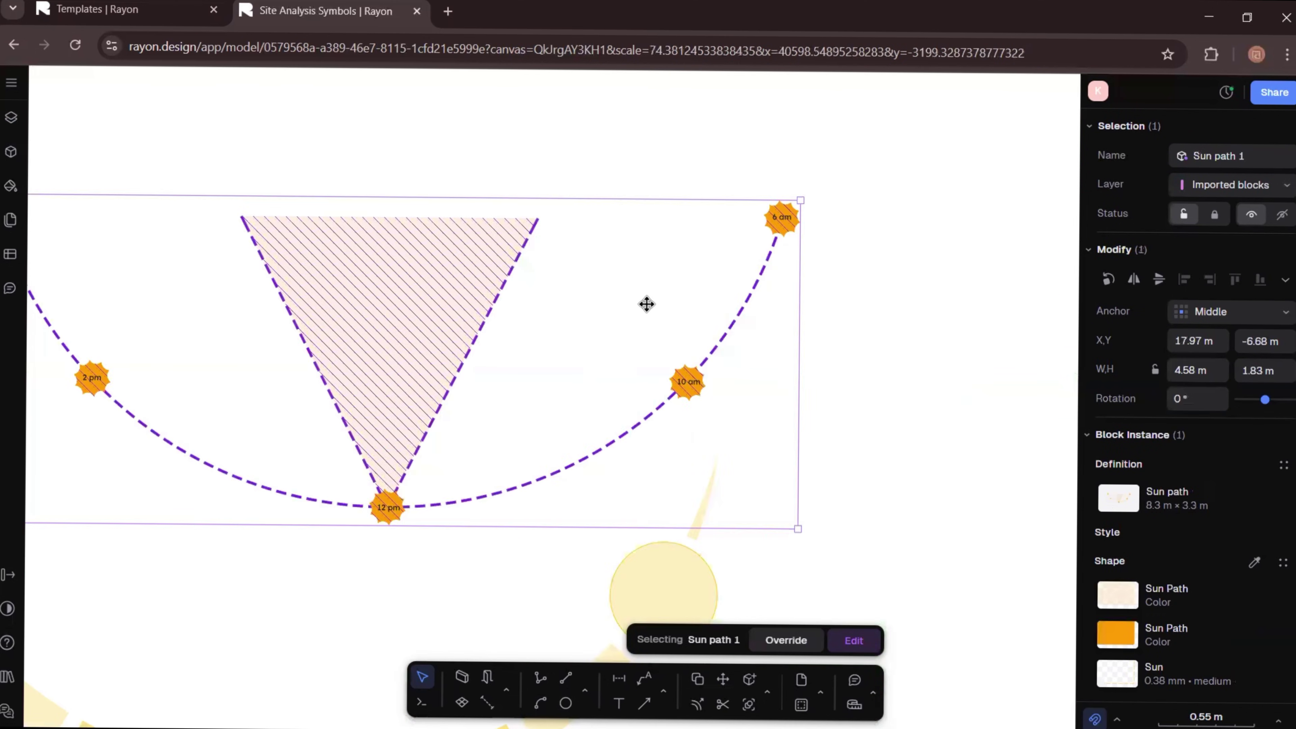
scroll(644, 301, "down", 3)
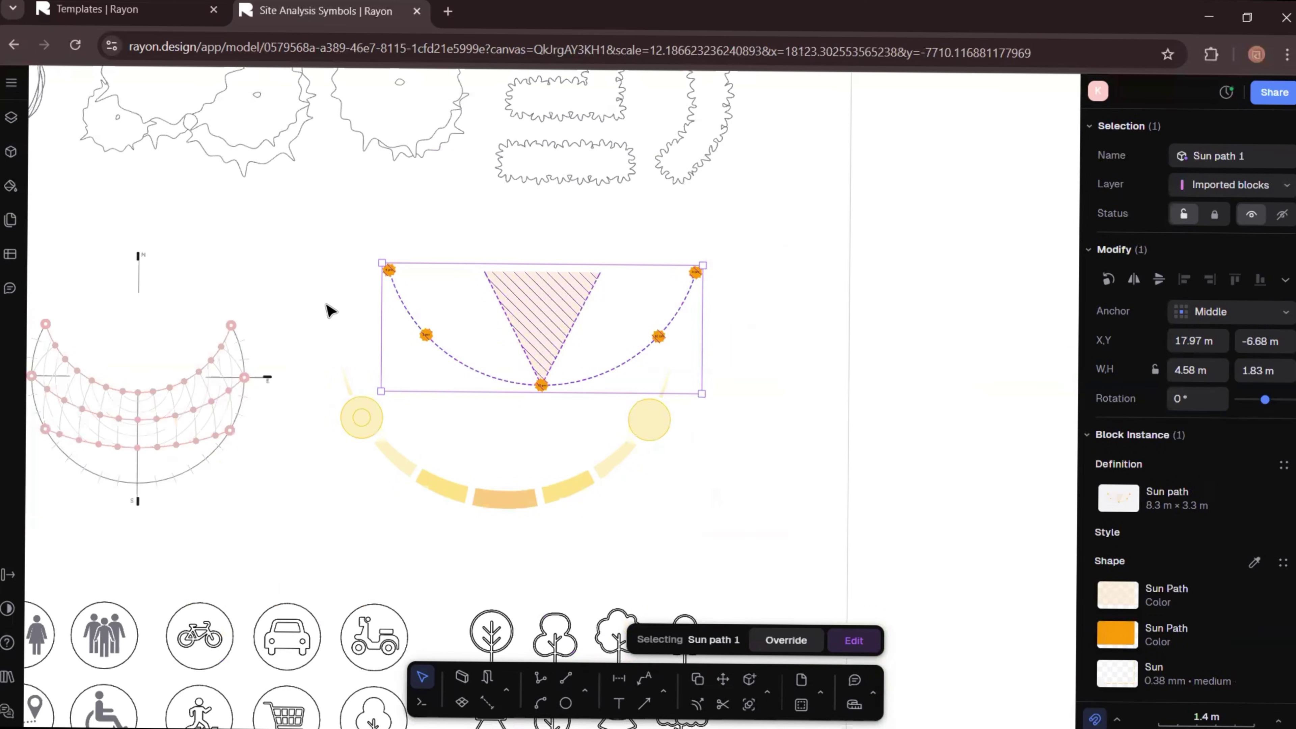
scroll(755, 419, "down", 3)
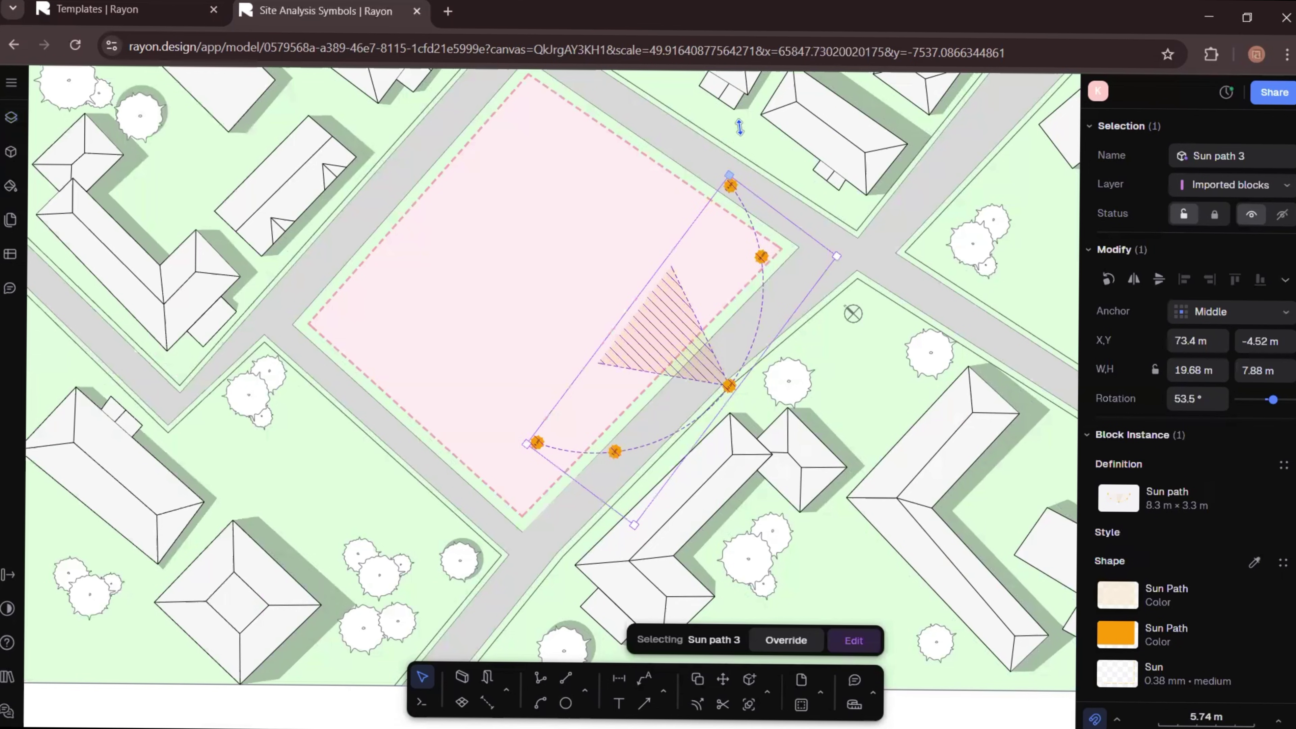
left_click_drag(740, 127, 750, 98)
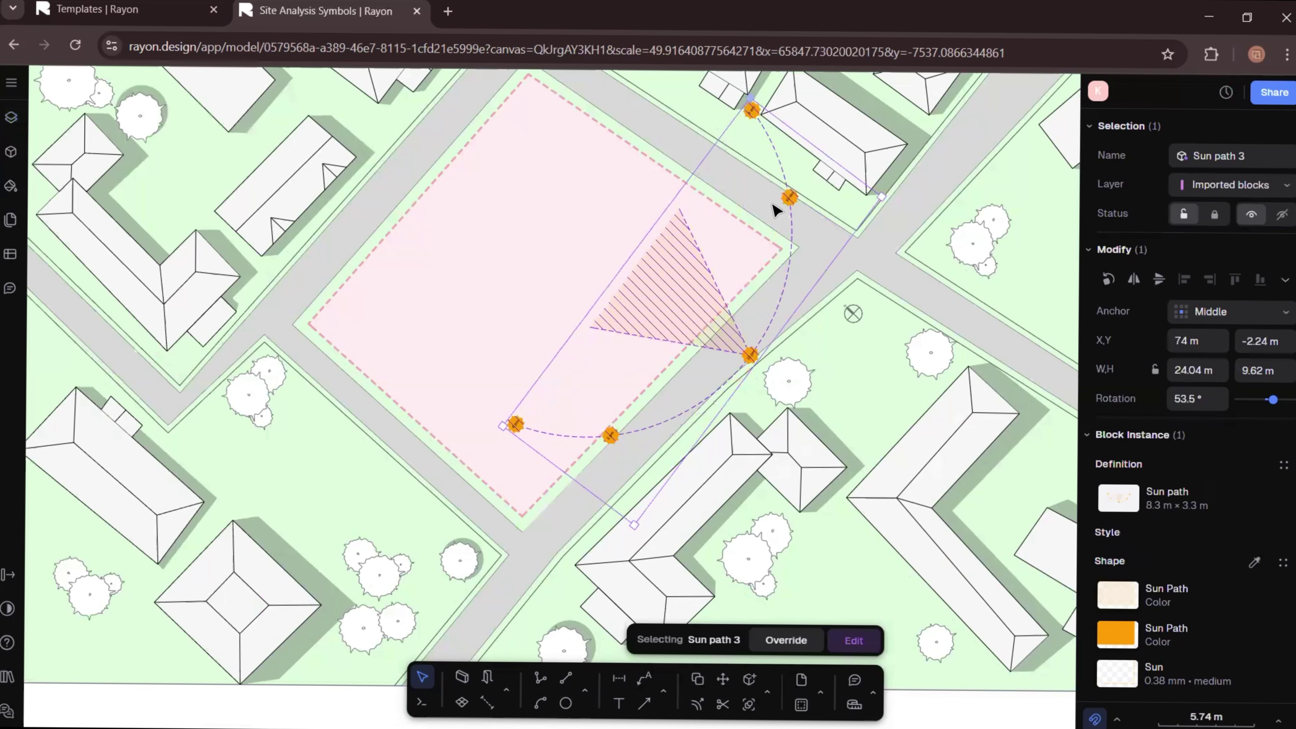
left_click_drag(894, 208, 901, 229)
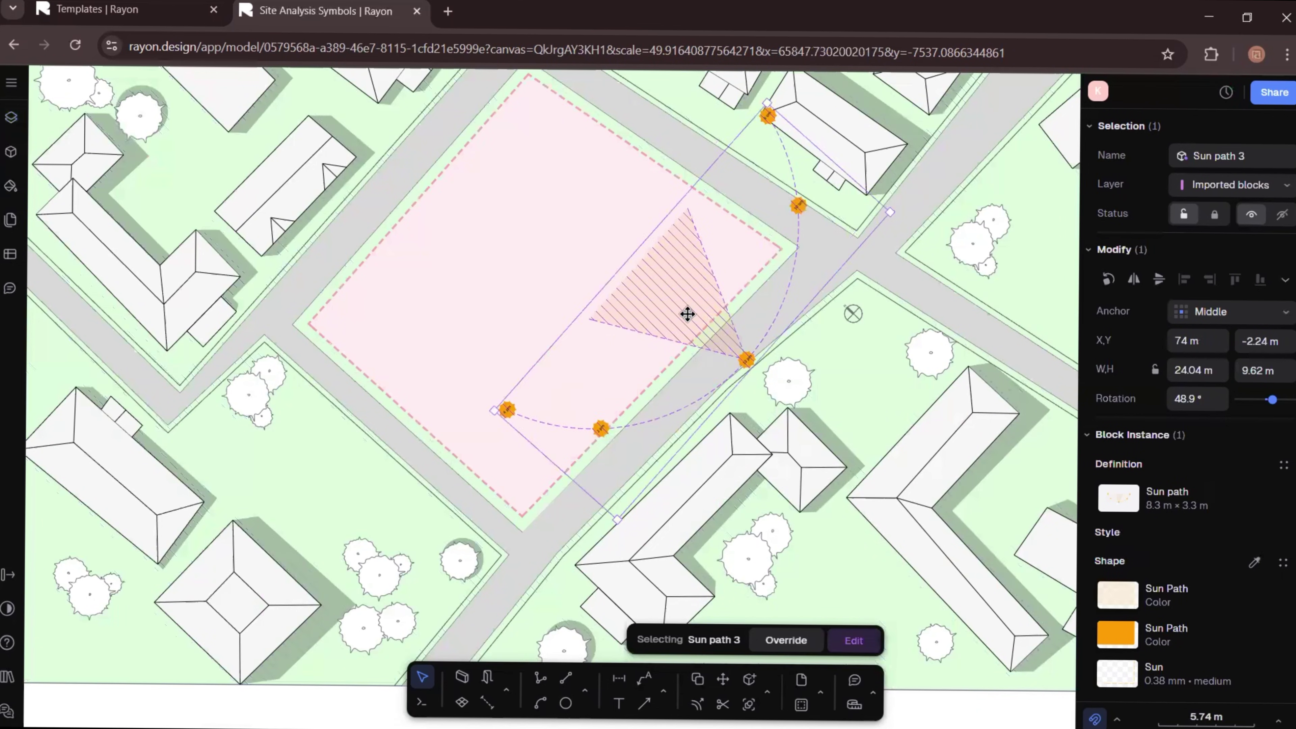
left_click_drag(689, 310, 619, 361)
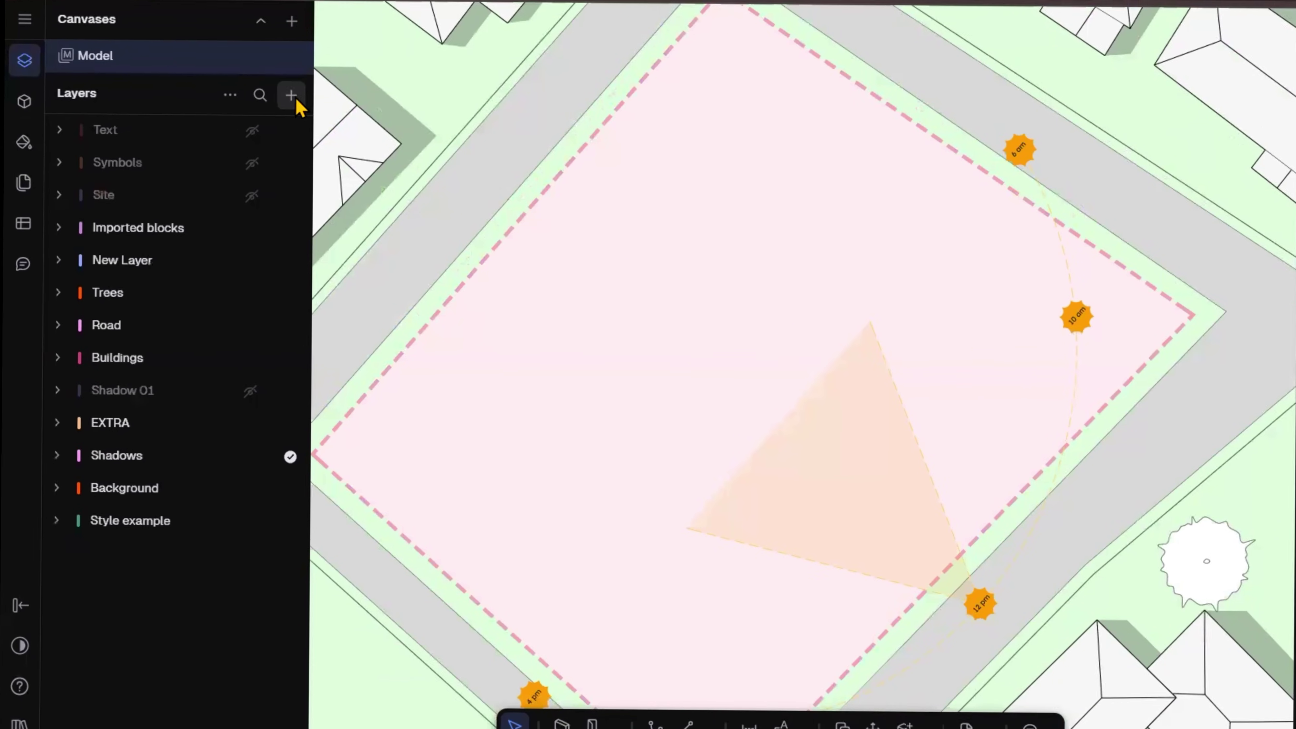
- Create a new layer named building and make it the active layer
left_click(235, 147)
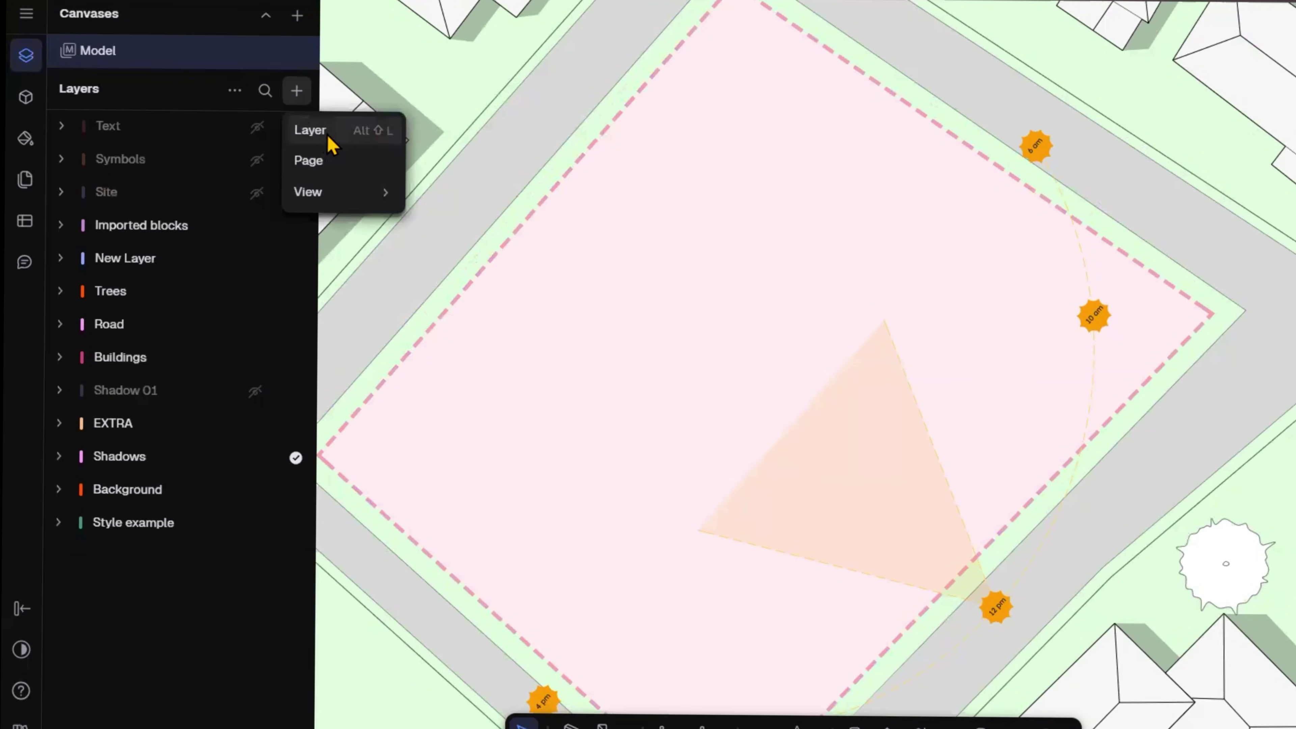
left_click(263, 179)
key("BackSpace")
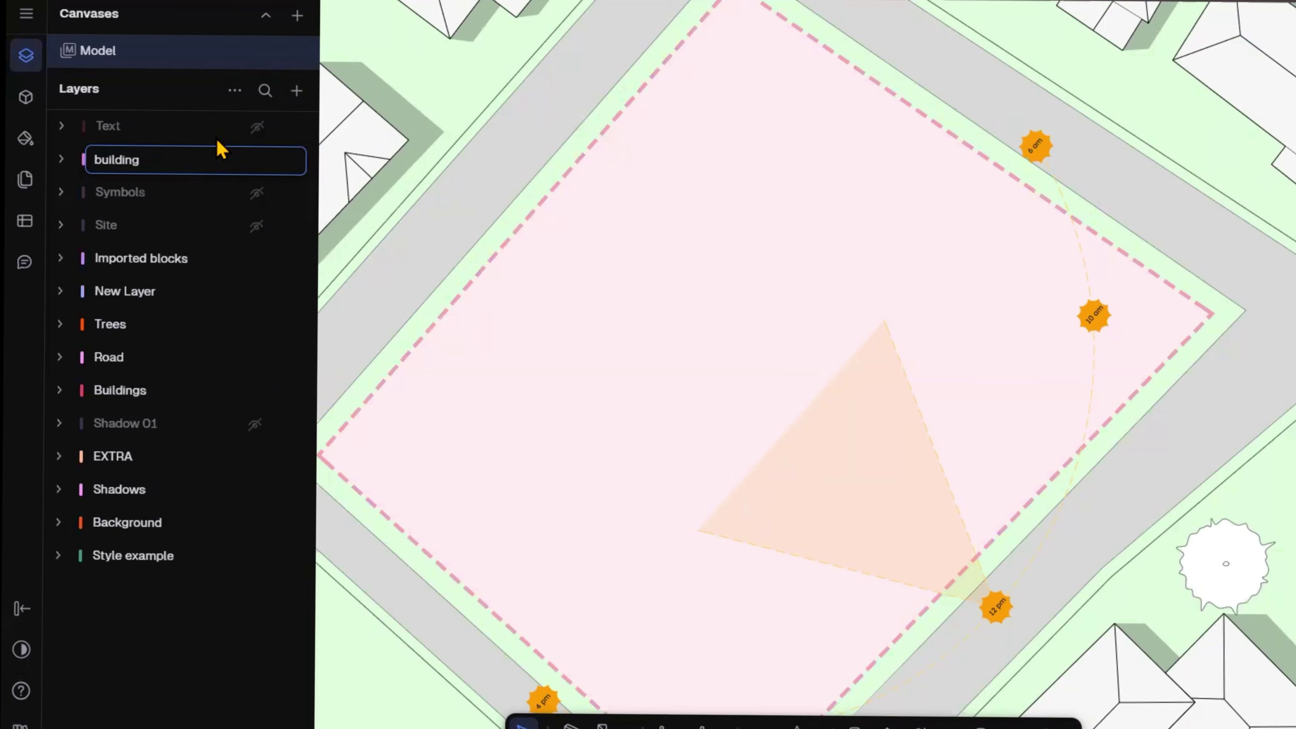
key("Return")
left_click(25, 55)
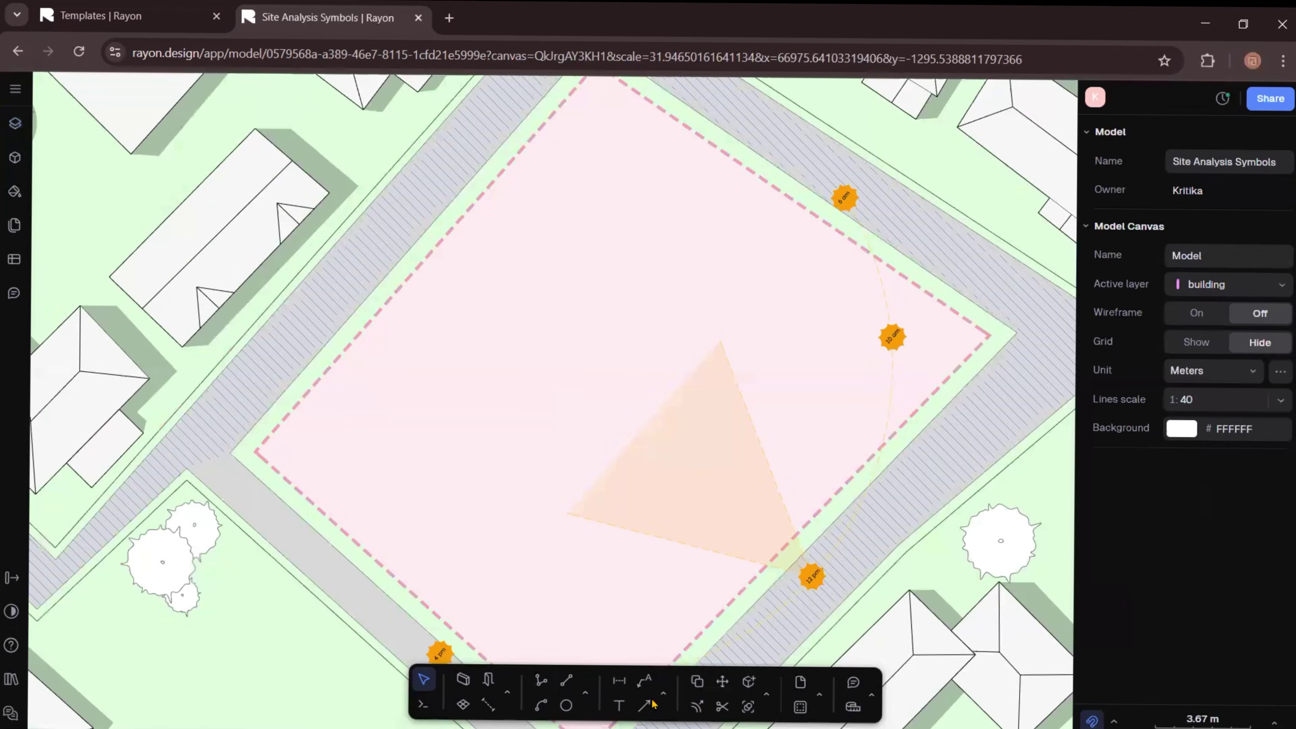
- Draw a horizontal rectangle about 14.06 m by 4.75 m inside the central site
left_click(581, 677)
left_click(618, 630)
left_click(402, 193)
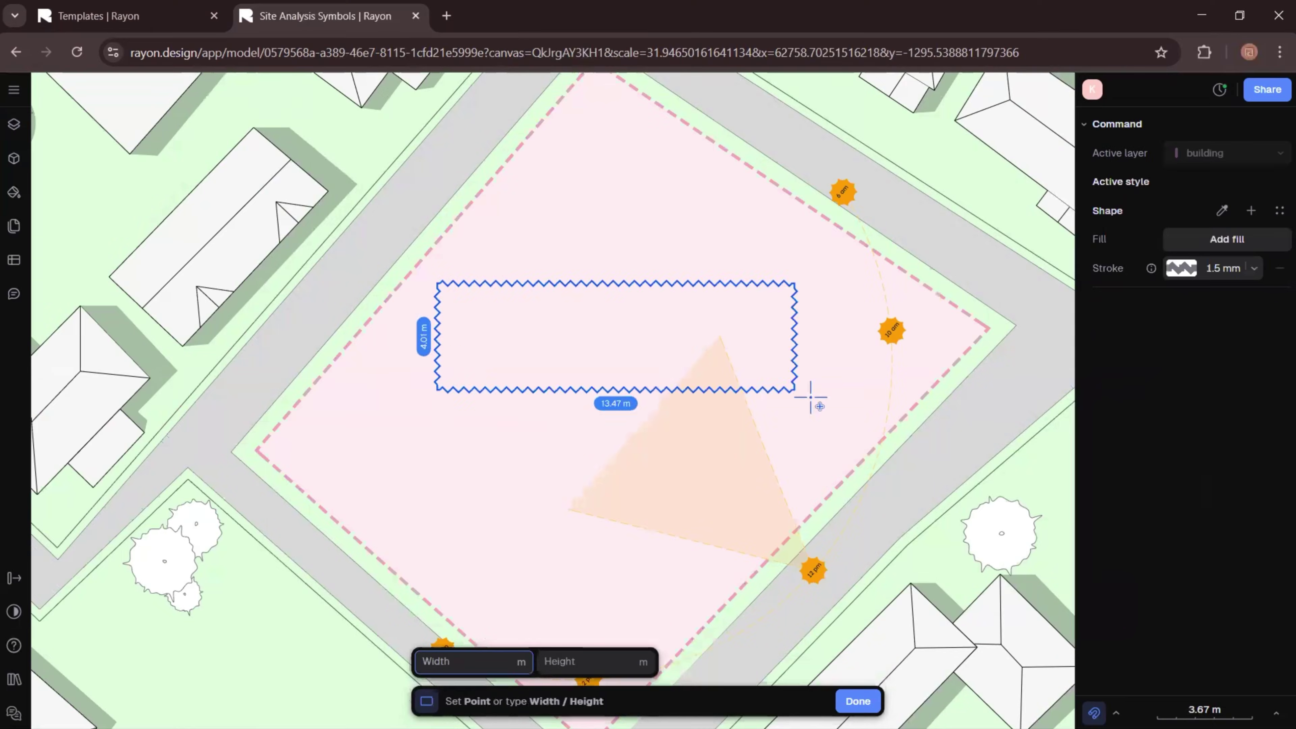
left_click(810, 408)
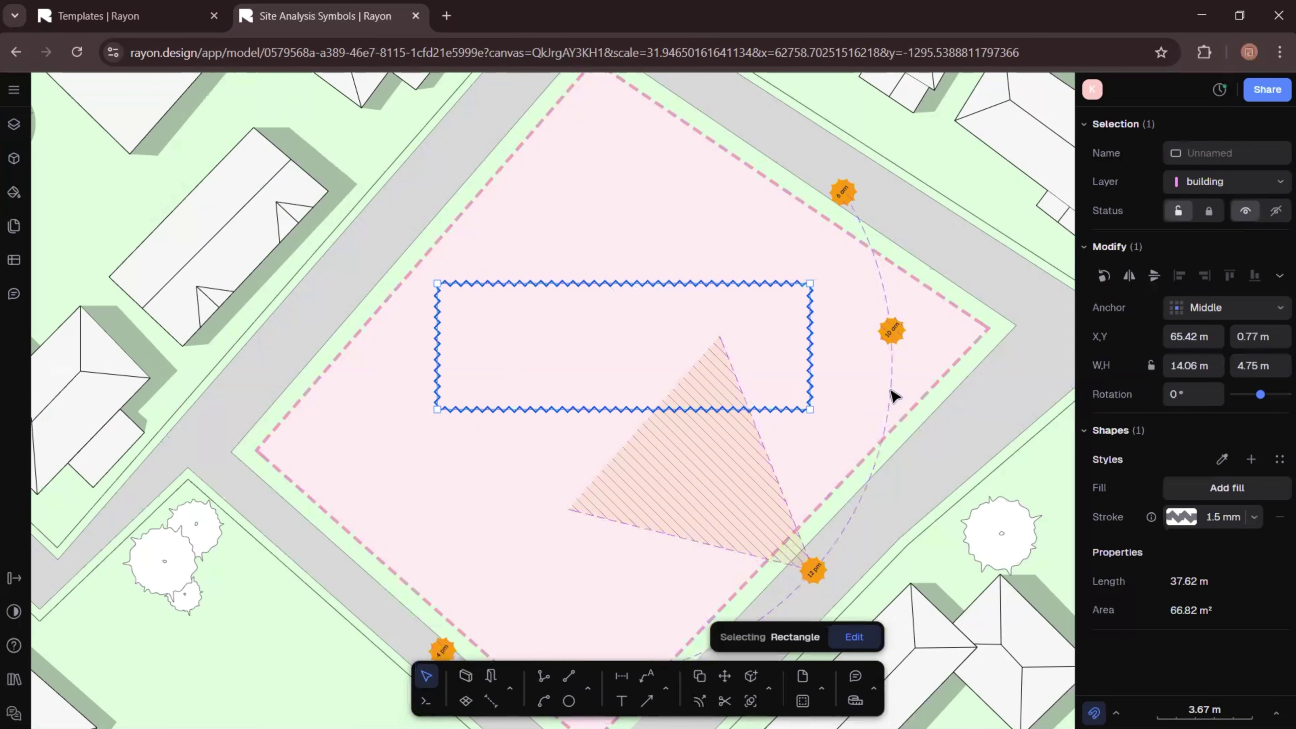
- Give the rectangle a plain solid black (000000) stroke with a weight of 1 mm
left_click(1181, 517)
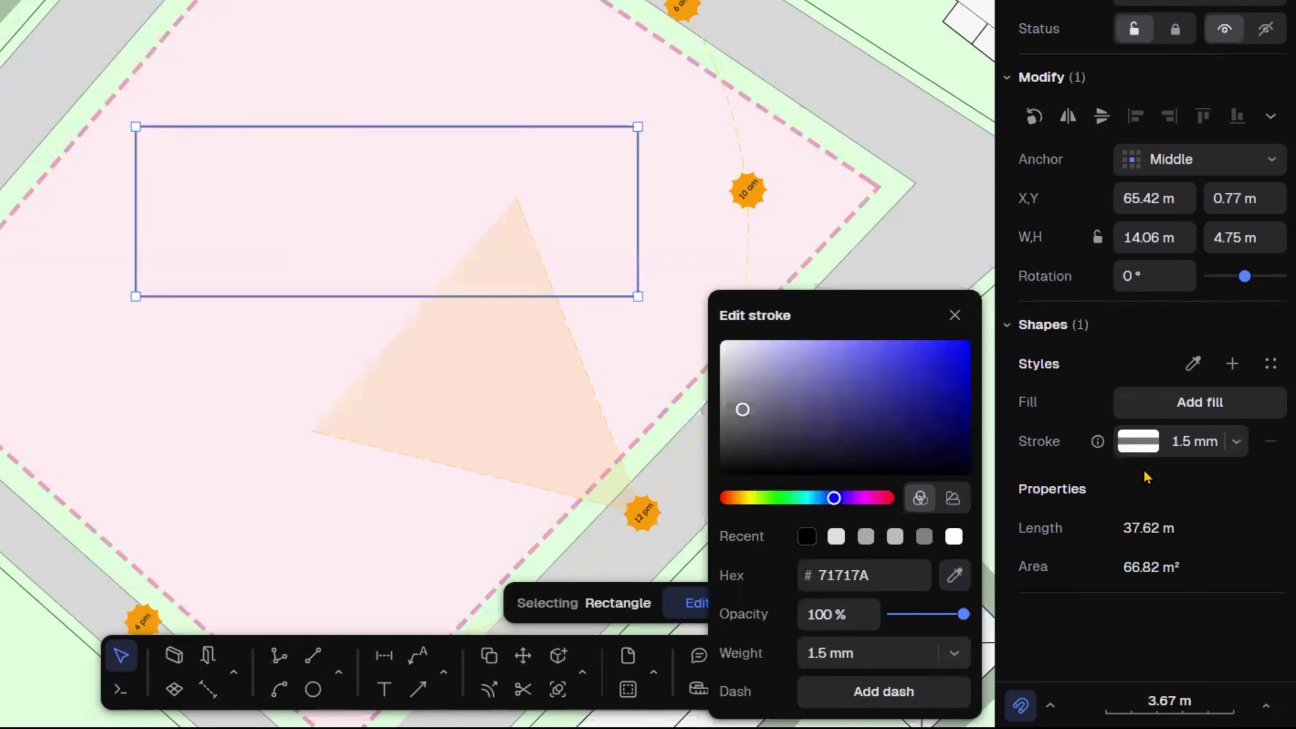
left_click(1146, 476)
left_click(1137, 441)
left_click(726, 467)
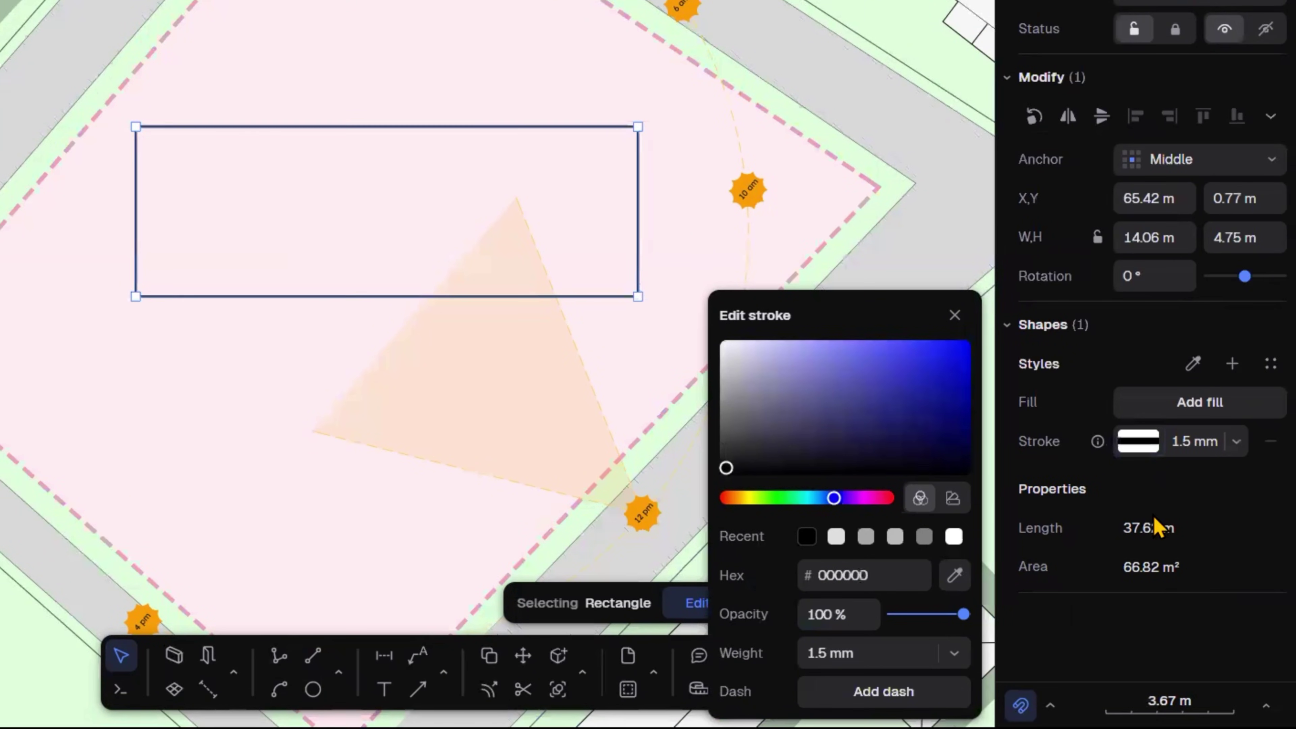
left_click(934, 656)
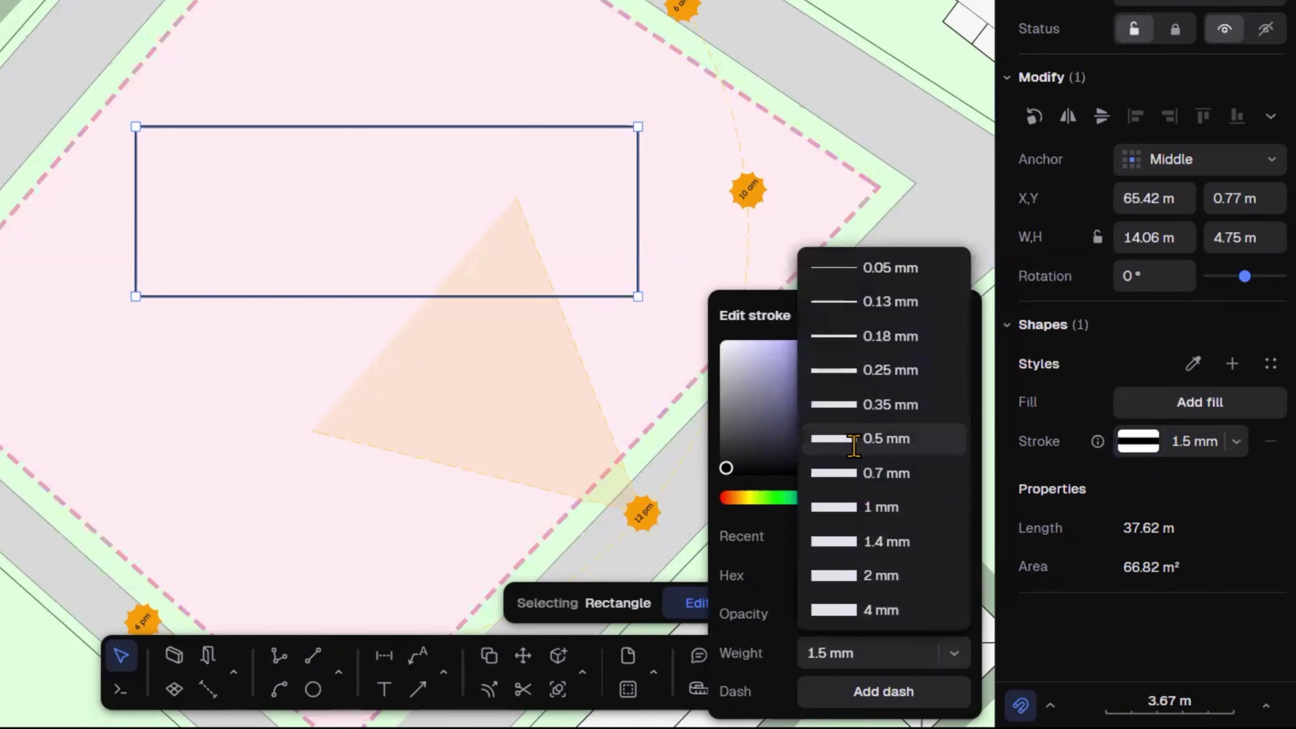
left_click(846, 498)
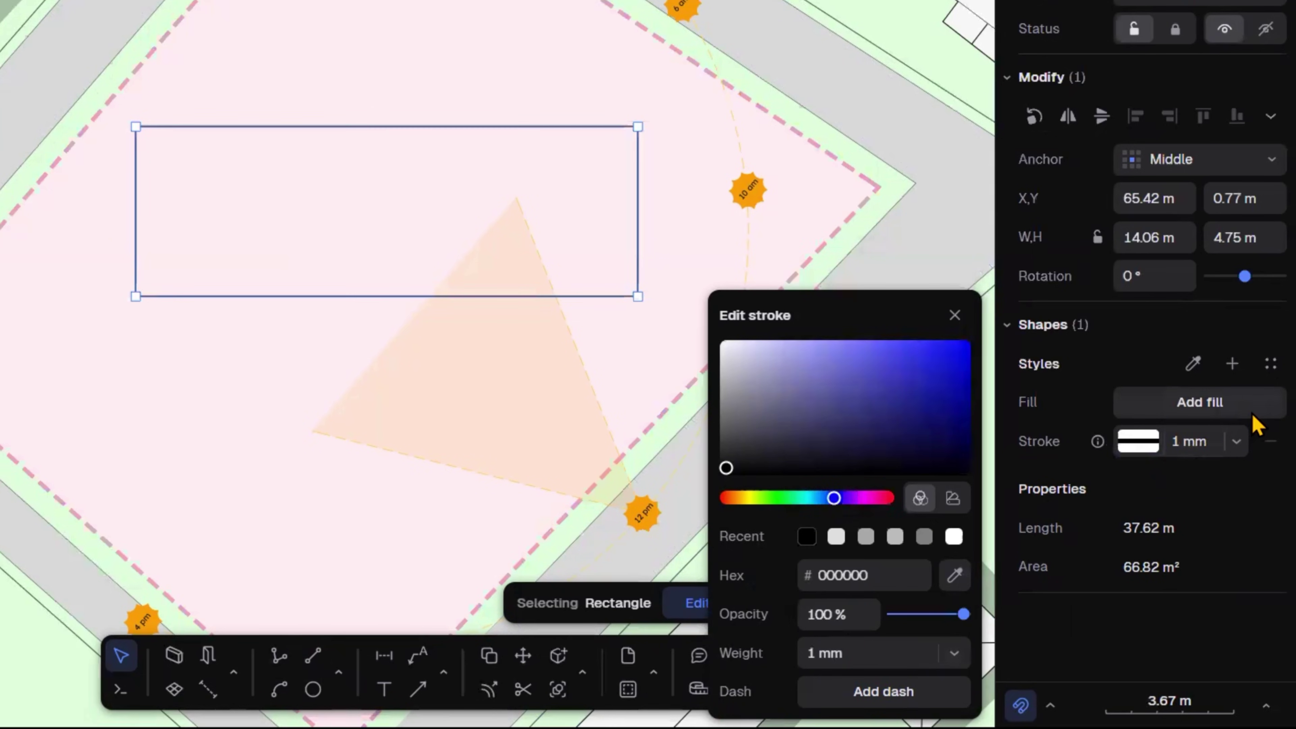
- Add a solid white (FFFFFF) fill at 100% opacity to the rectangle
left_click(1127, 412)
left_click(1136, 413)
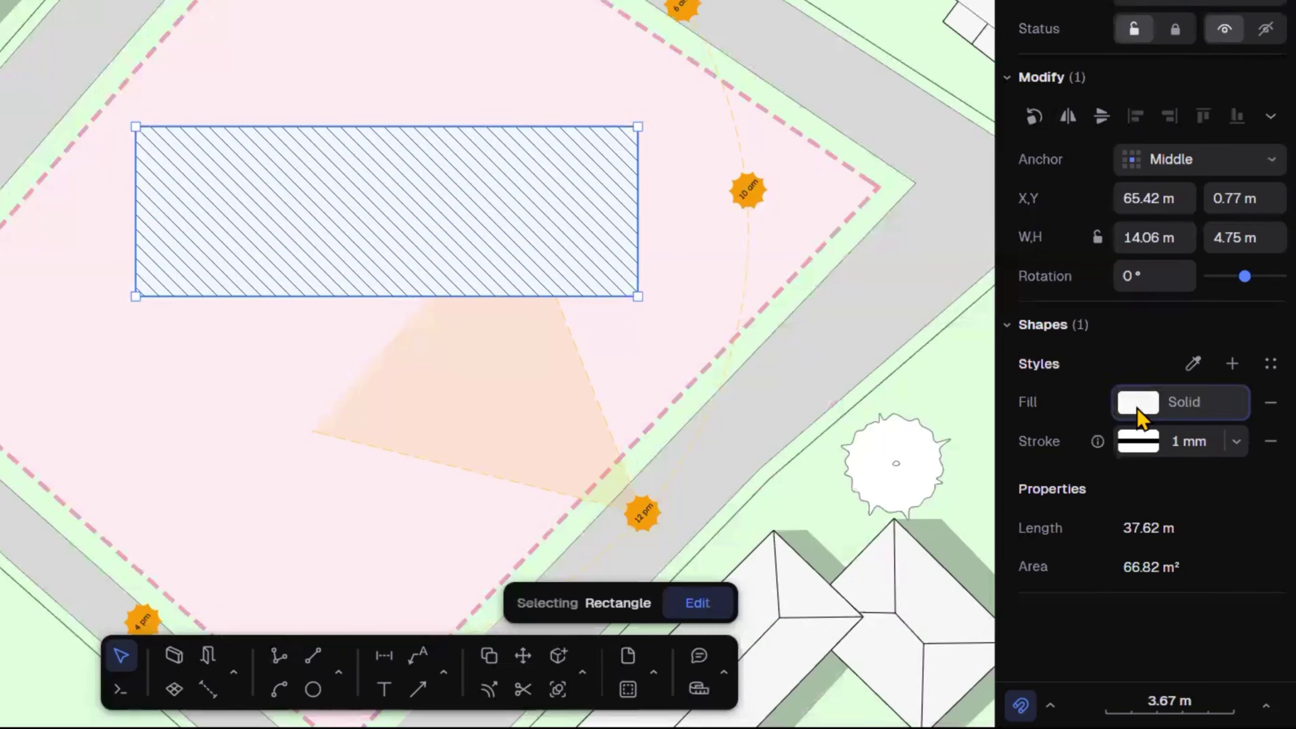
left_click(1136, 412)
left_click_drag(735, 432, 653, 365)
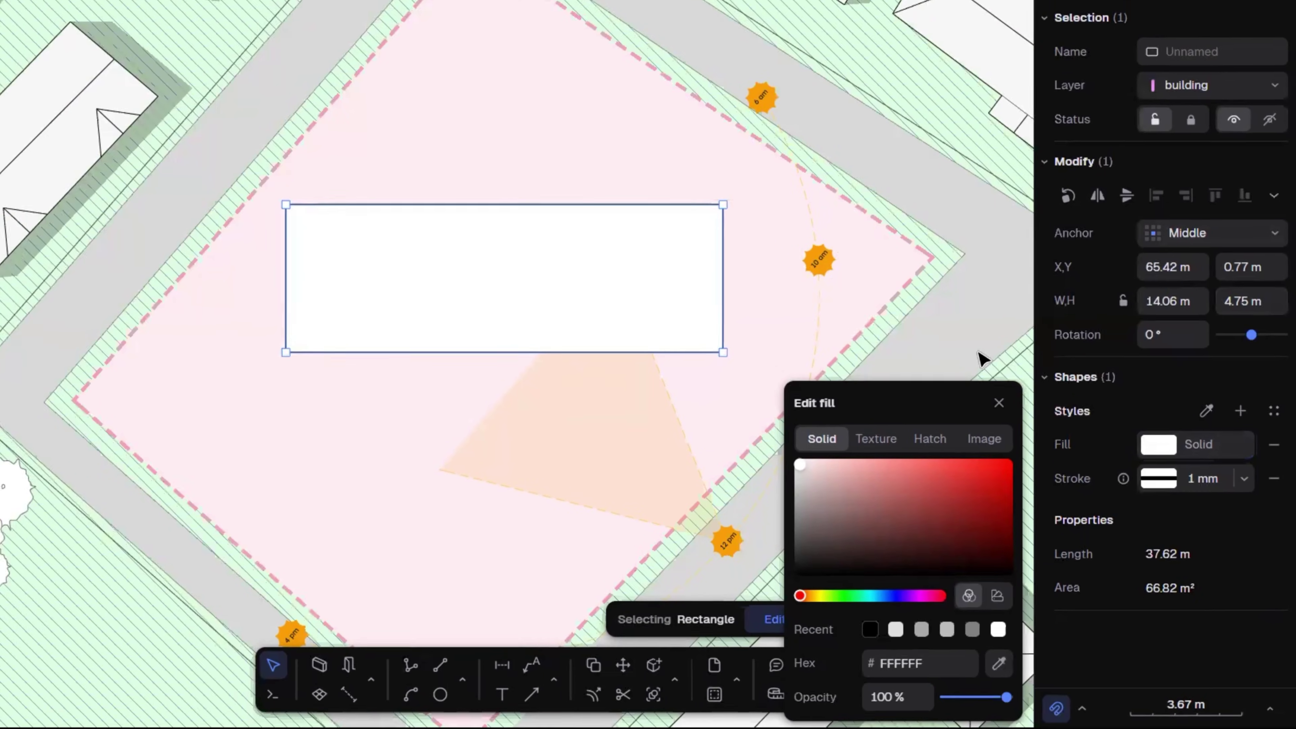
left_click(955, 354)
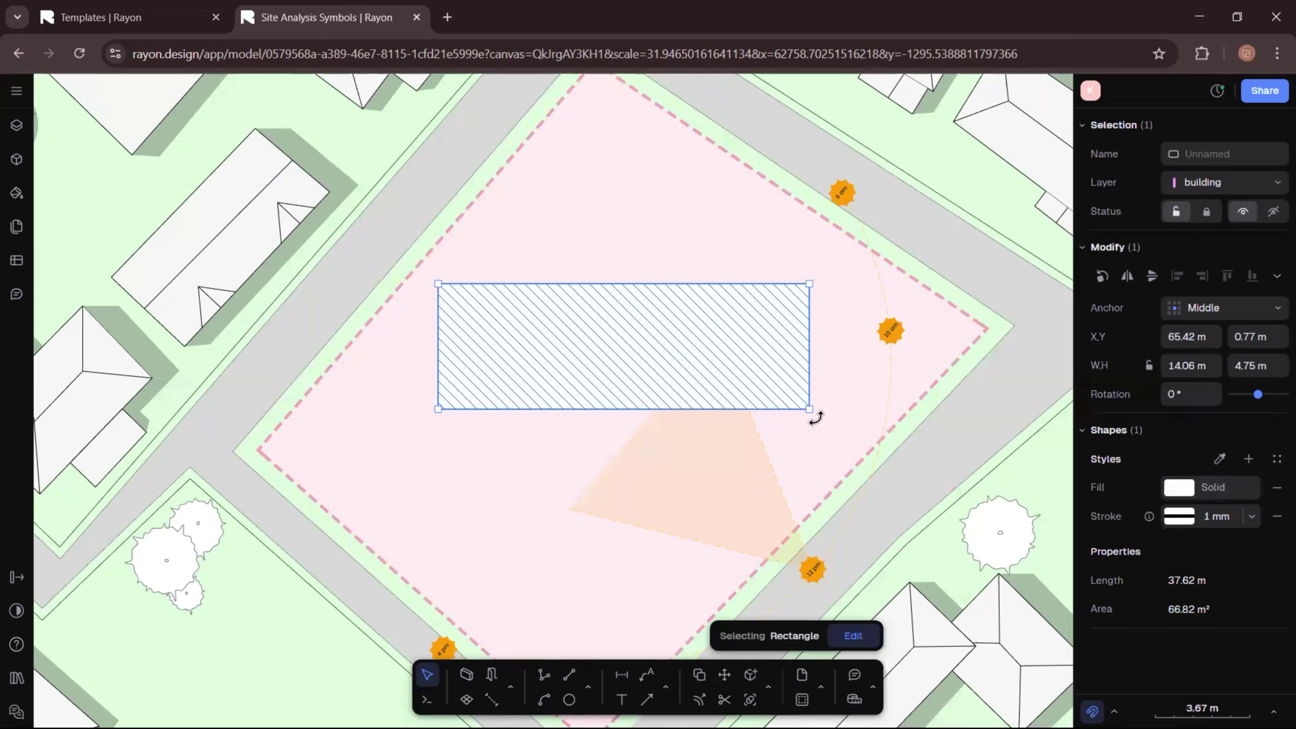
- Rotate the rectangle to 49.9° to follow the site's long edges and reposition it near the site's centre
left_click_drag(815, 418, 837, 245)
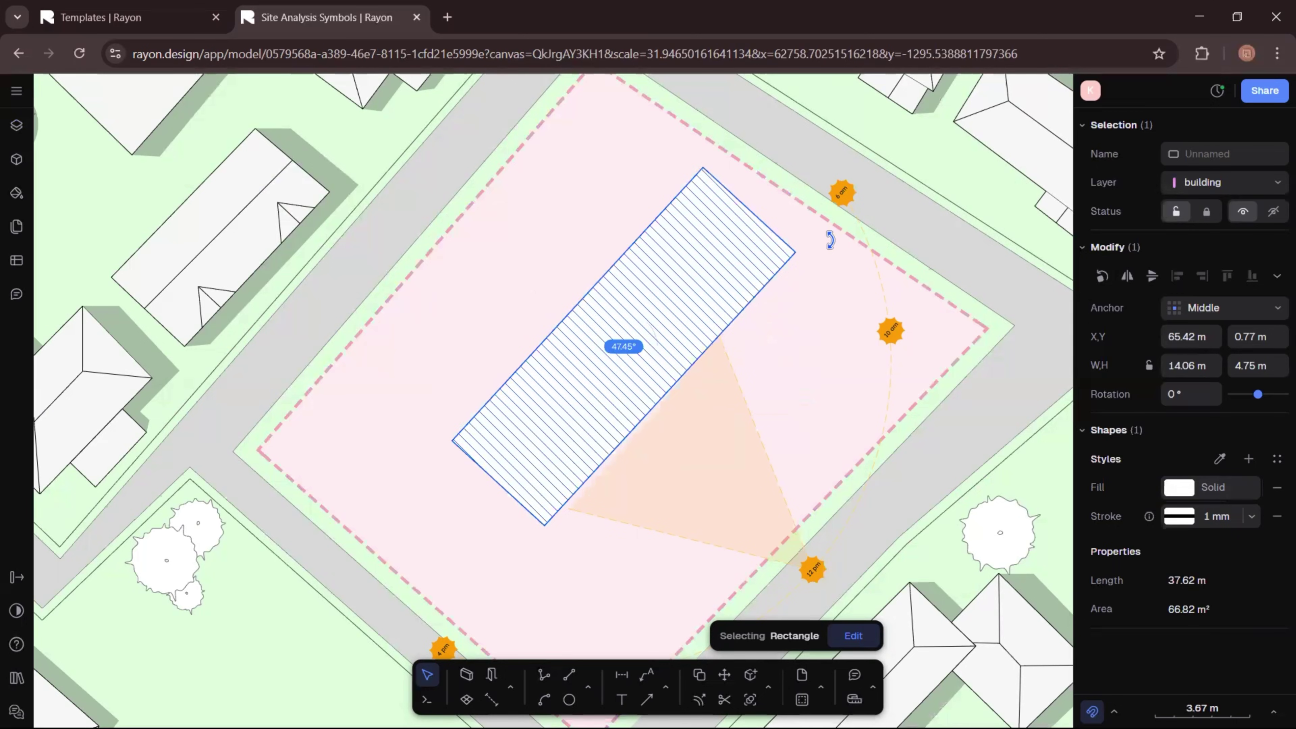
left_click_drag(830, 239, 817, 236)
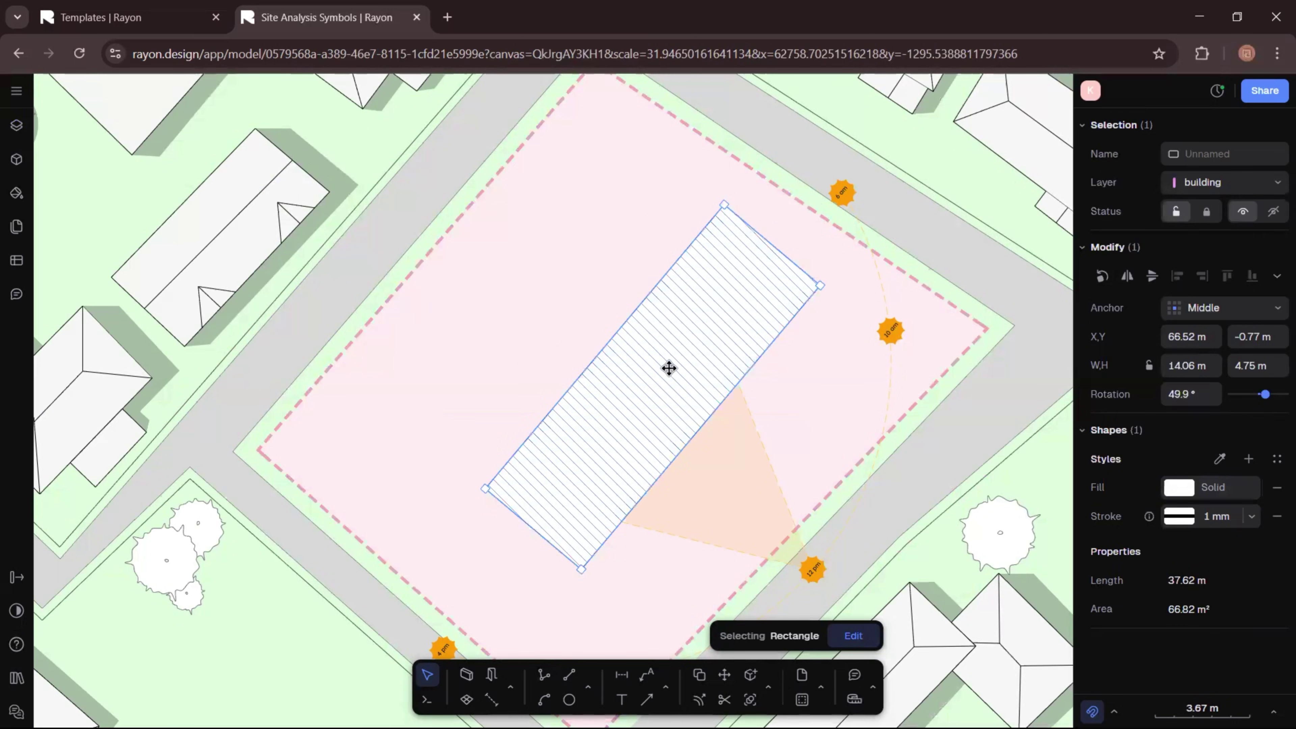
- Round all four corners of the rectangle with a small fillet and place a copy along the site's northwest edge
left_click(767, 686)
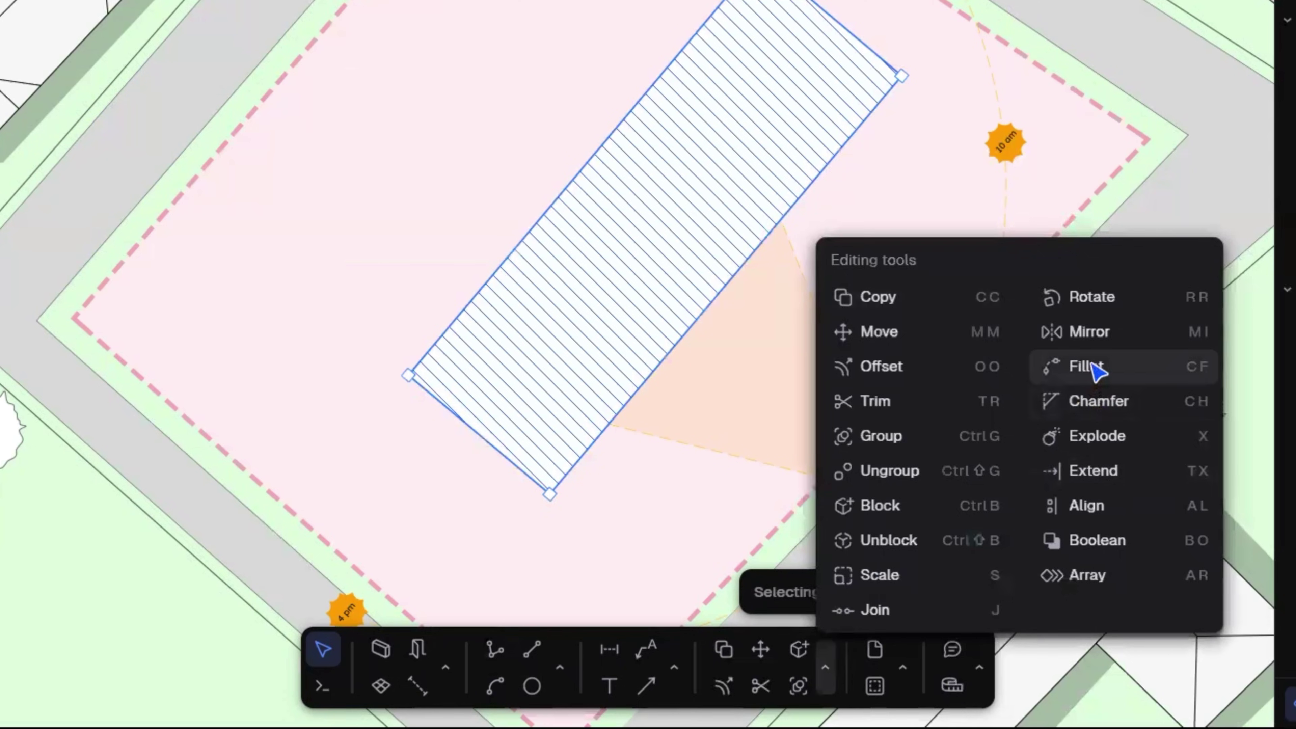
left_click(1091, 365)
left_click(972, 629)
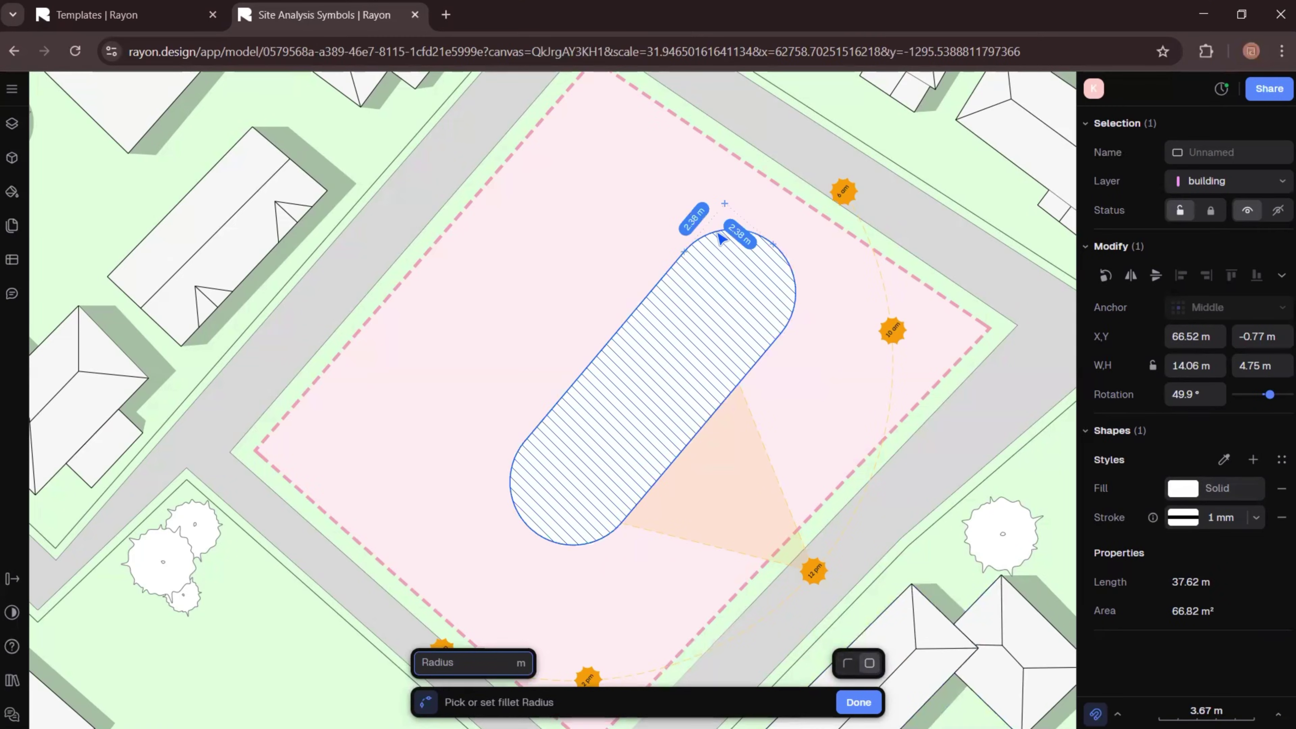
left_click(725, 209)
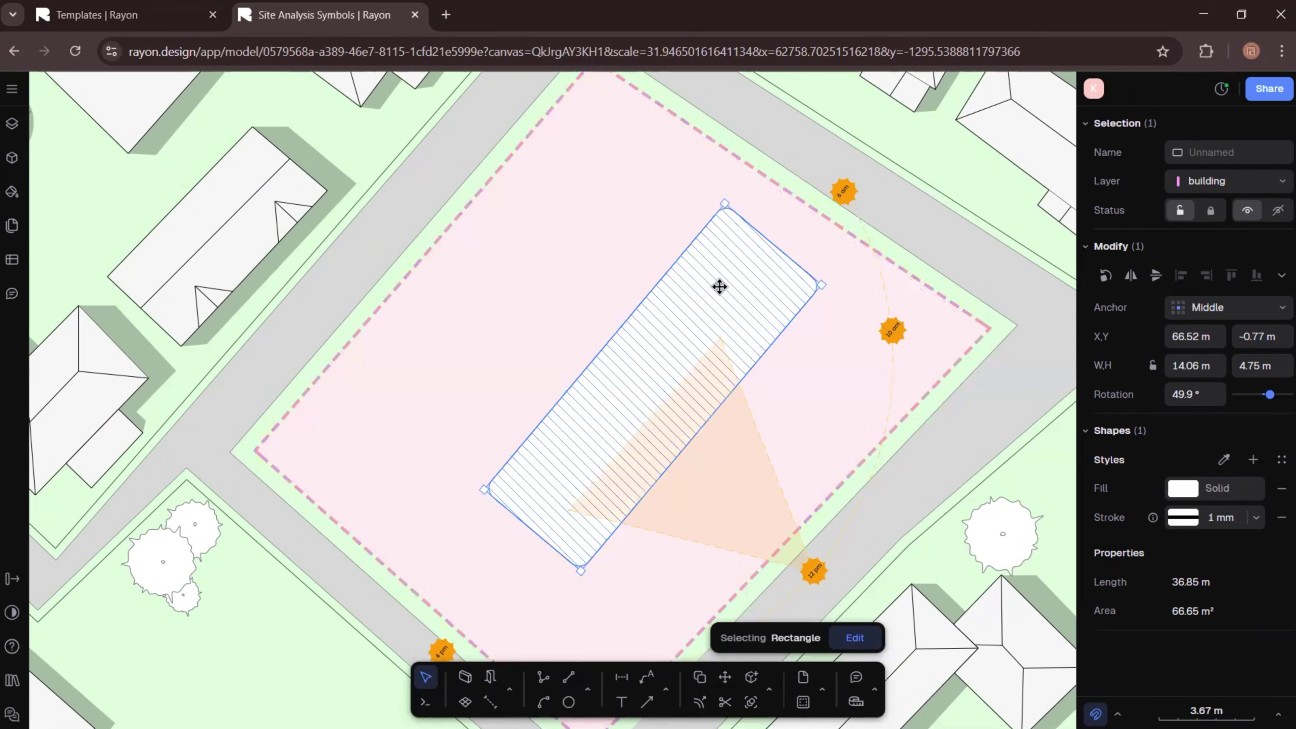
mouse_move(719, 286)
left_mouse_down()
mouse_move(509, 260)
mouse_move(555, 226)
mouse_move(549, 234)
left_mouse_up()
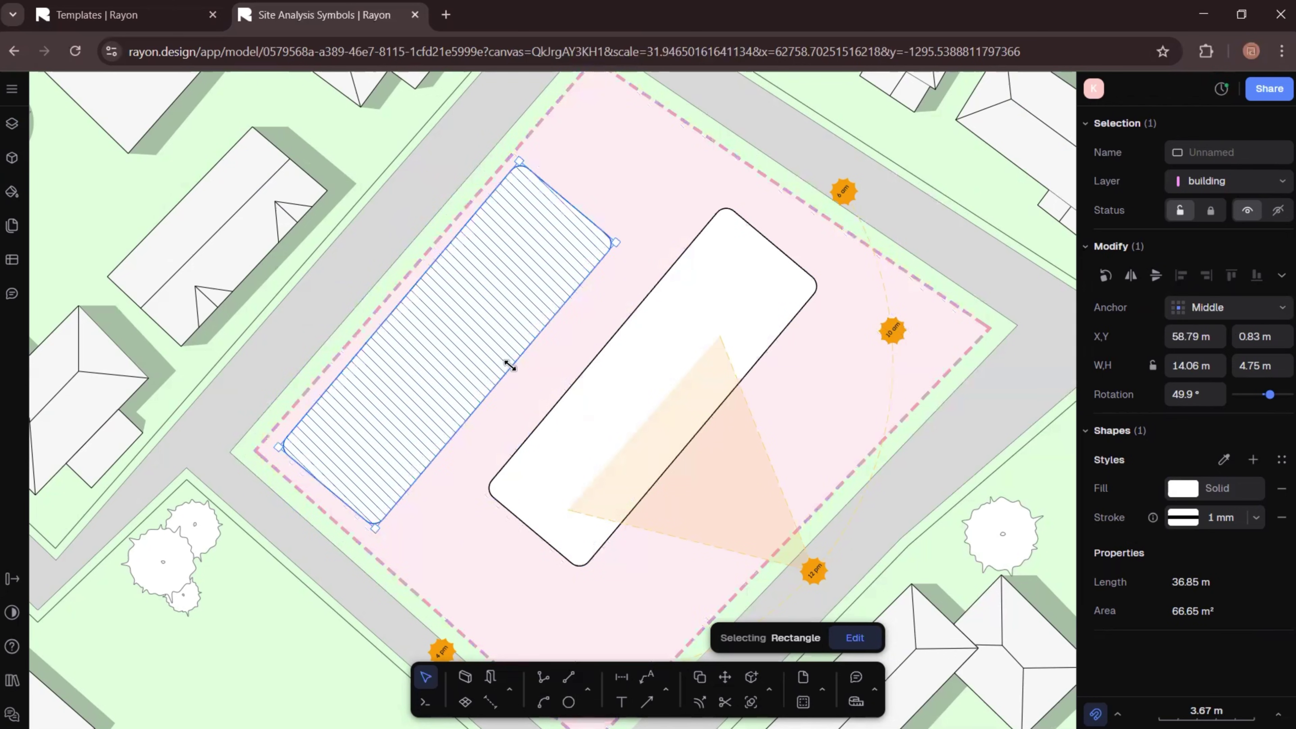
- Narrow the northwest rectangle to 3.99 m and give it a dashed 0.7 mm stroke and a 45% opaque white fill
left_click_drag(509, 364, 501, 347)
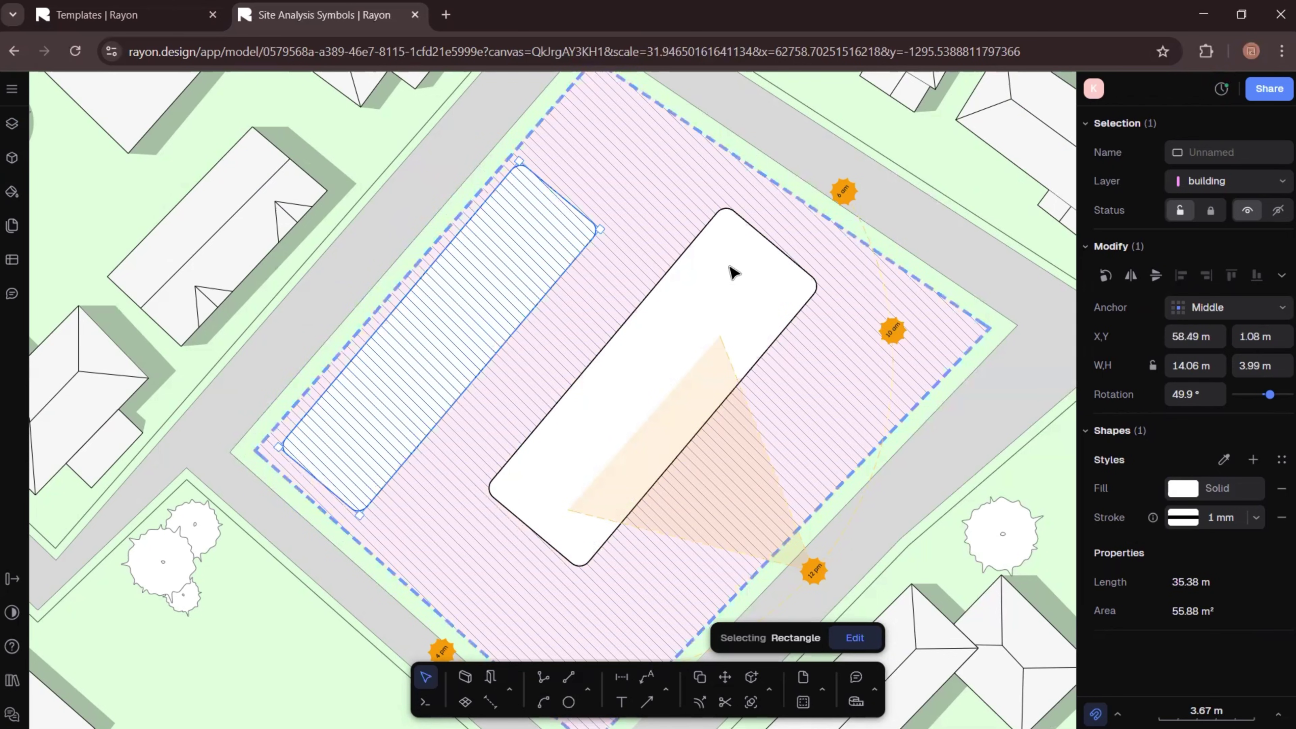
left_click(1184, 517)
left_click(993, 703)
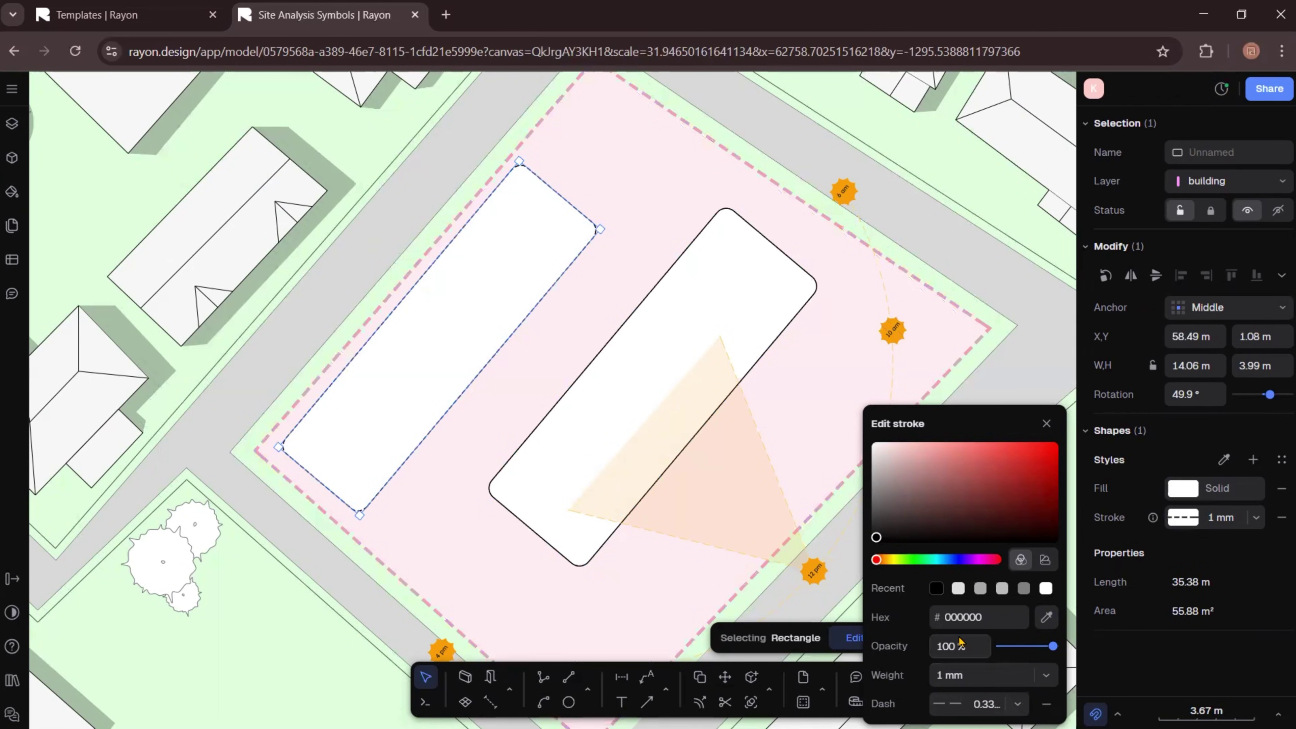
left_click(1183, 490)
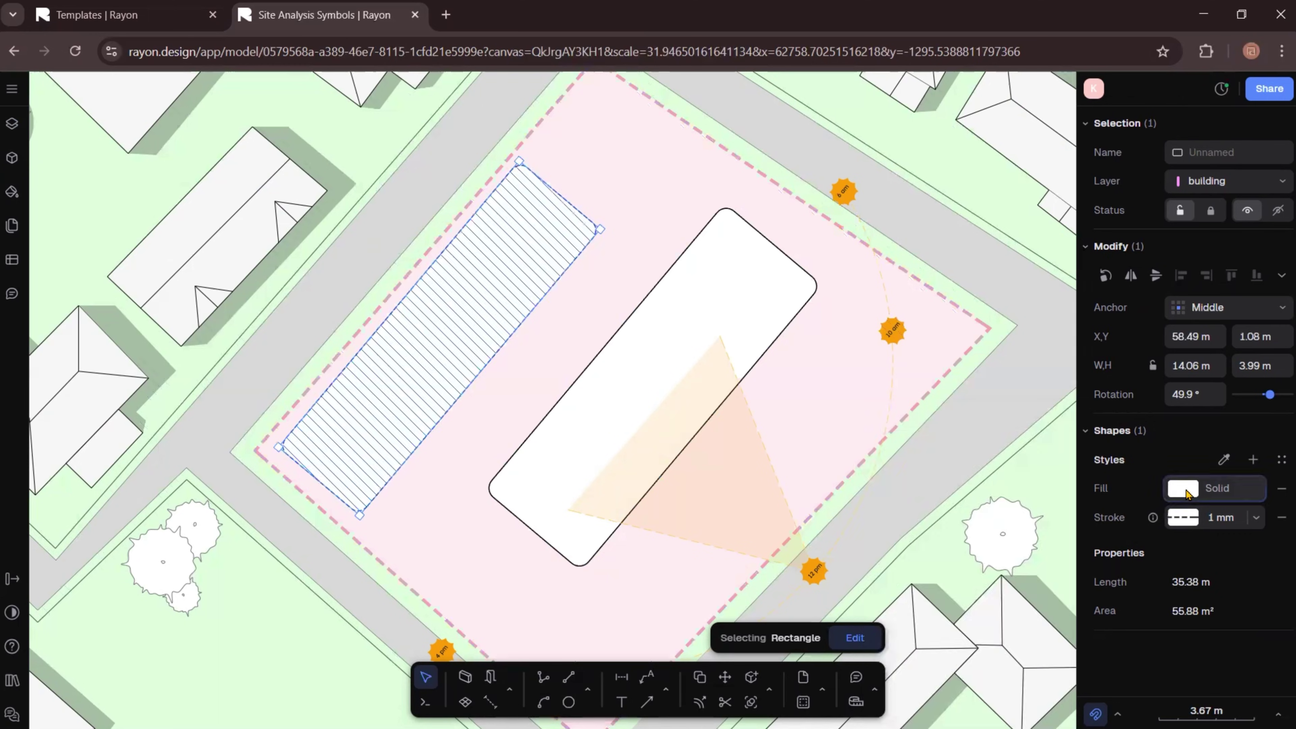
left_click_drag(1021, 704, 1033, 704)
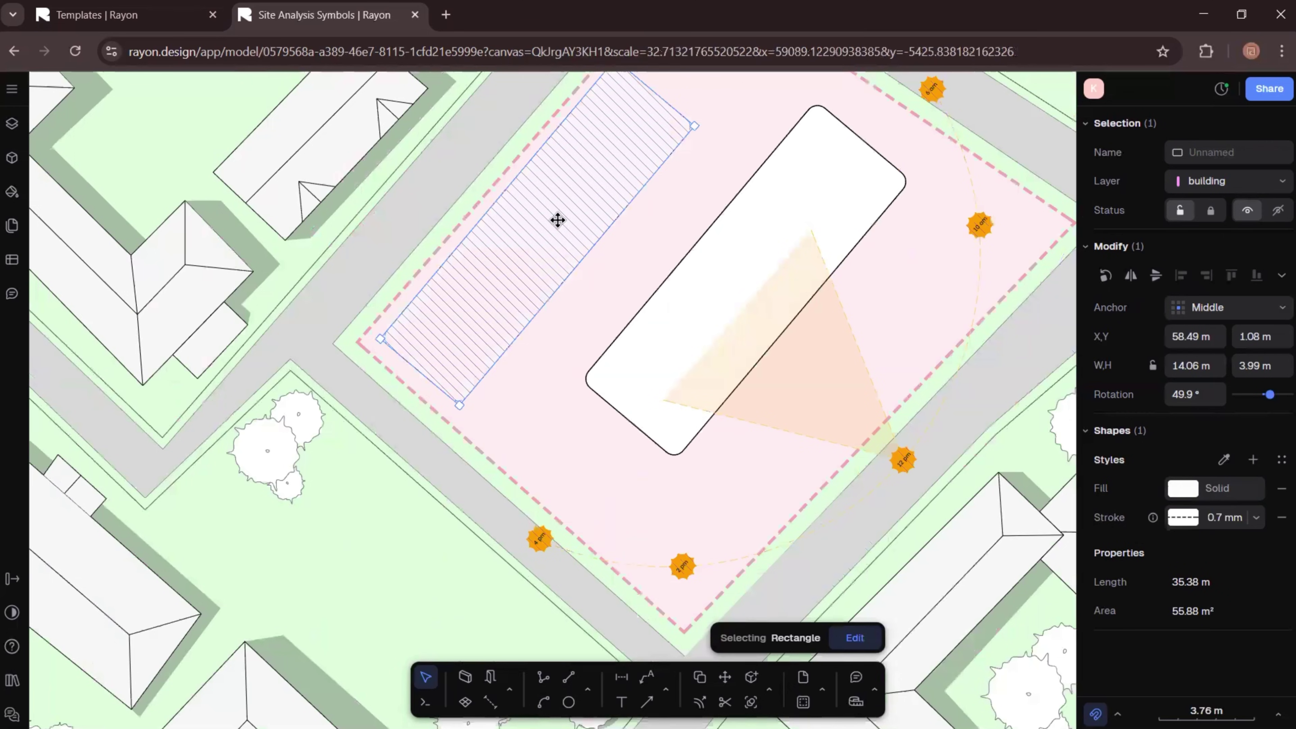
- Place a copy of the dashed rectangle along the site's southeast edge, rotated to 46.4°, and rotate the central white building to 47.9°
mouse_move(557, 220)
left_mouse_down()
mouse_move(596, 255)
mouse_move(862, 344)
mouse_move(848, 340)
left_mouse_up()
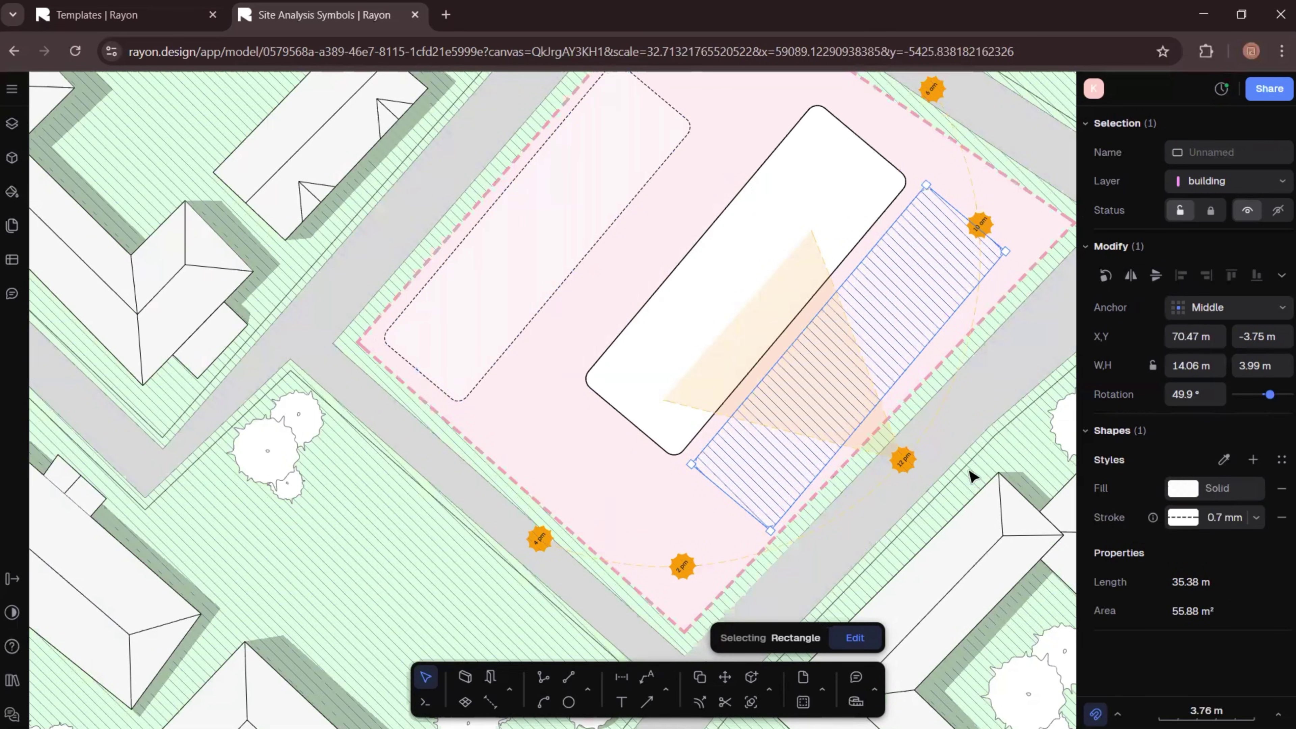
left_click_drag(1017, 246, 1016, 254)
left_click(876, 202)
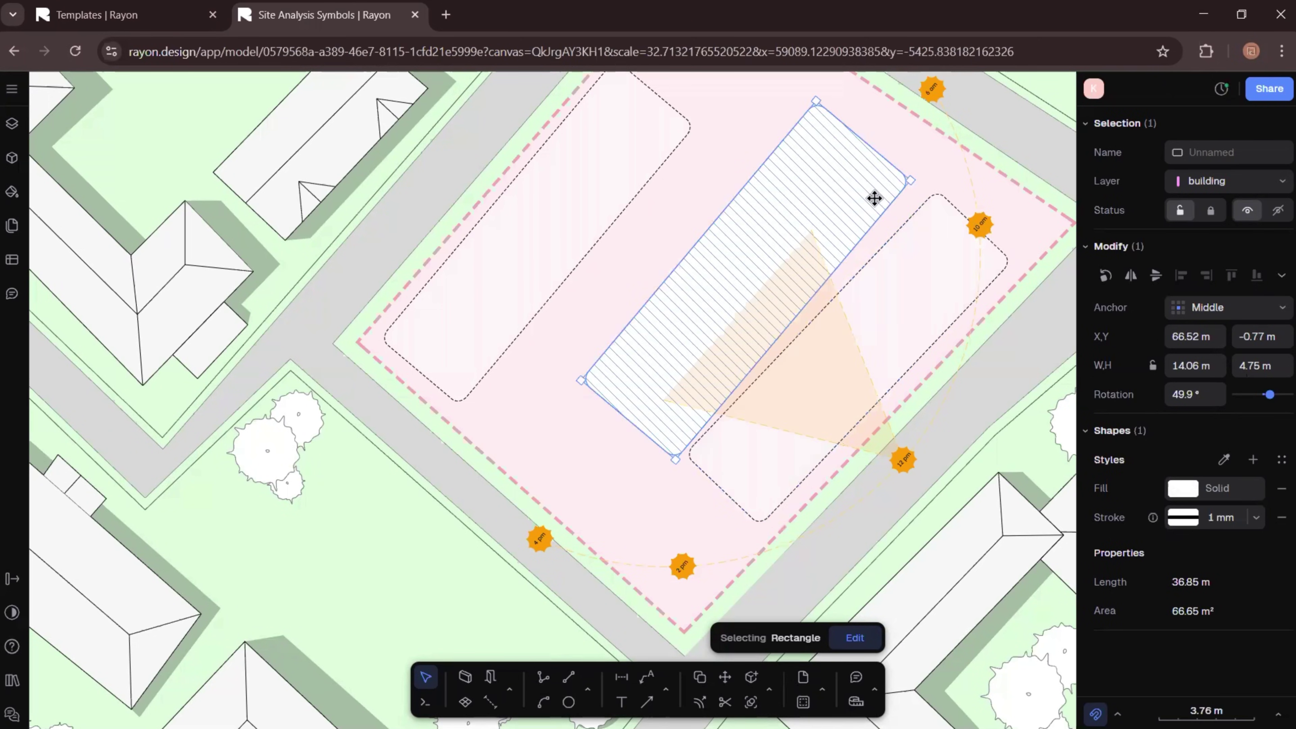
left_click_drag(914, 180, 925, 183)
- Place another dashed rectangle copy along the site's southwest edge, sized 3.37 m by 10.01 m
mouse_move(831, 174)
left_mouse_down()
mouse_move(731, 350)
mouse_move(510, 463)
mouse_move(533, 439)
left_mouse_up()
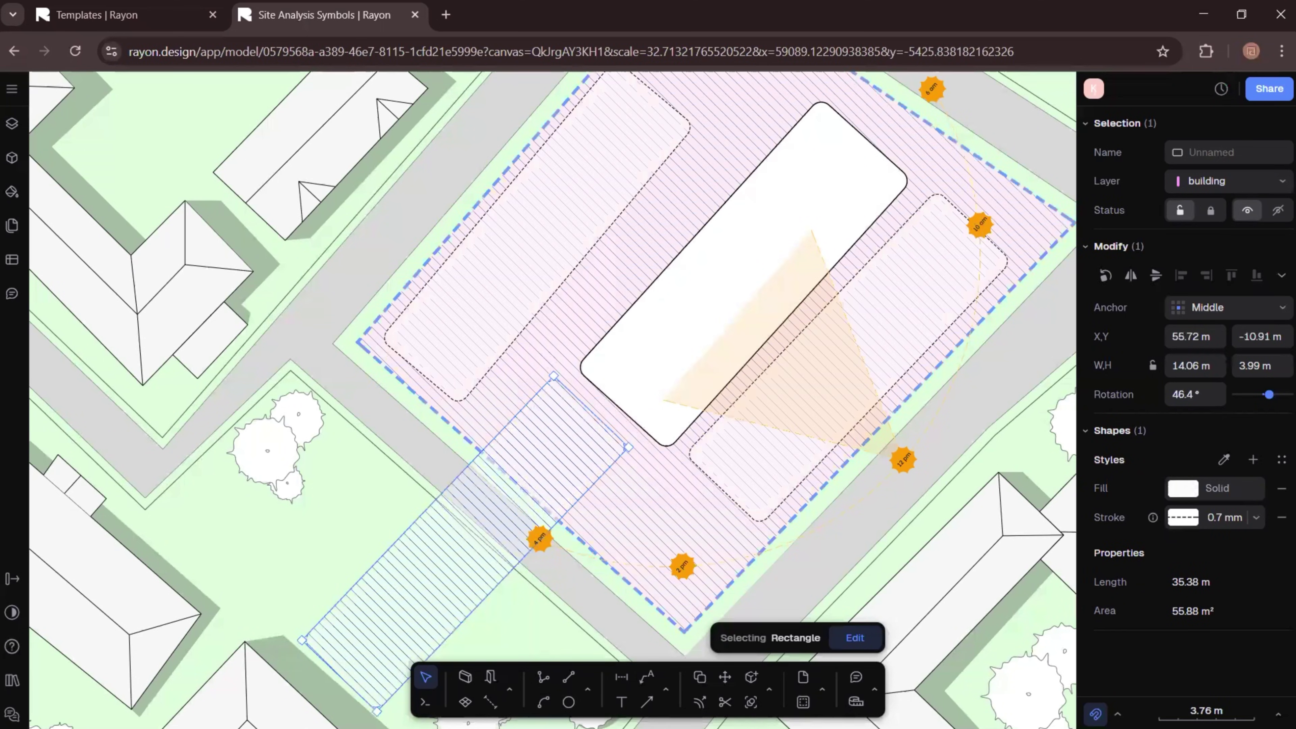
mouse_move(336, 674)
left_mouse_down()
mouse_move(517, 463)
mouse_move(548, 459)
mouse_move(530, 466)
left_mouse_up()
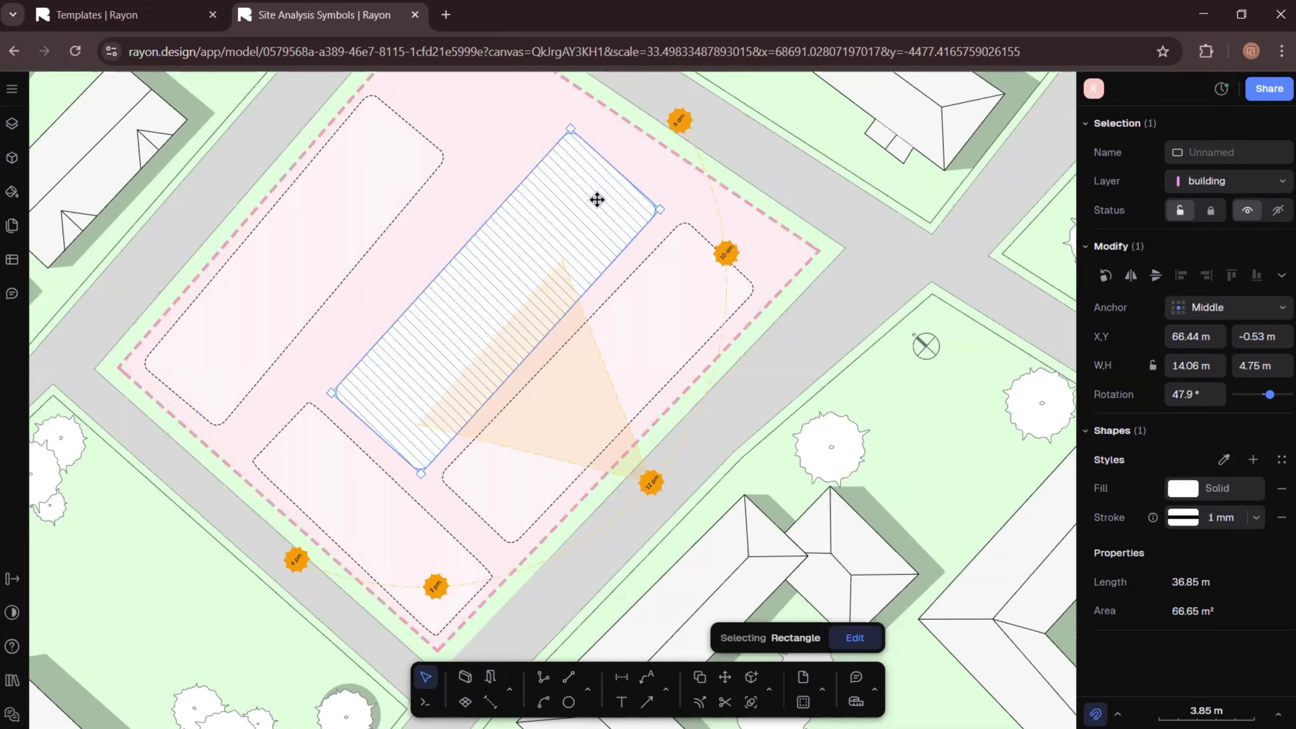
- Duplicate the central building about 1 m to the east, fill the copy with solid black (000000) and remove its stroke
left_click_drag(597, 199, 599, 197)
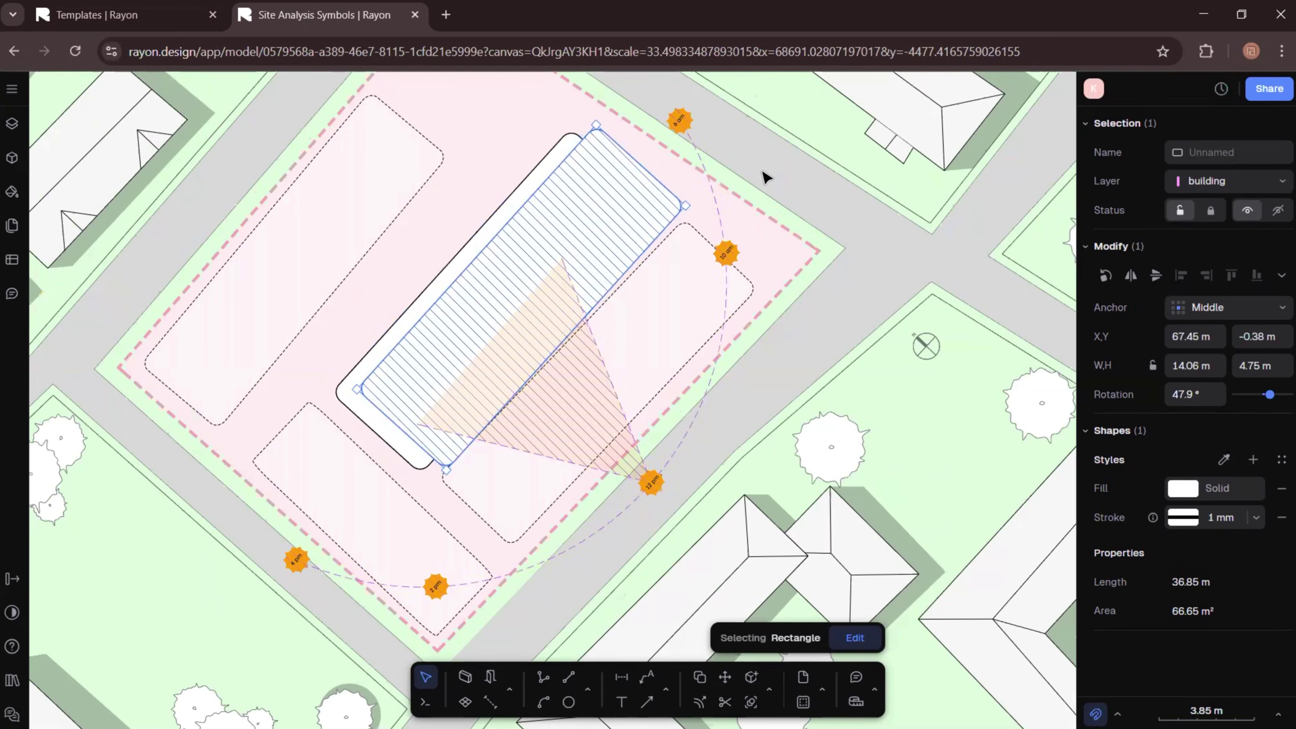
left_click(1182, 489)
left_click_drag(902, 575, 845, 627)
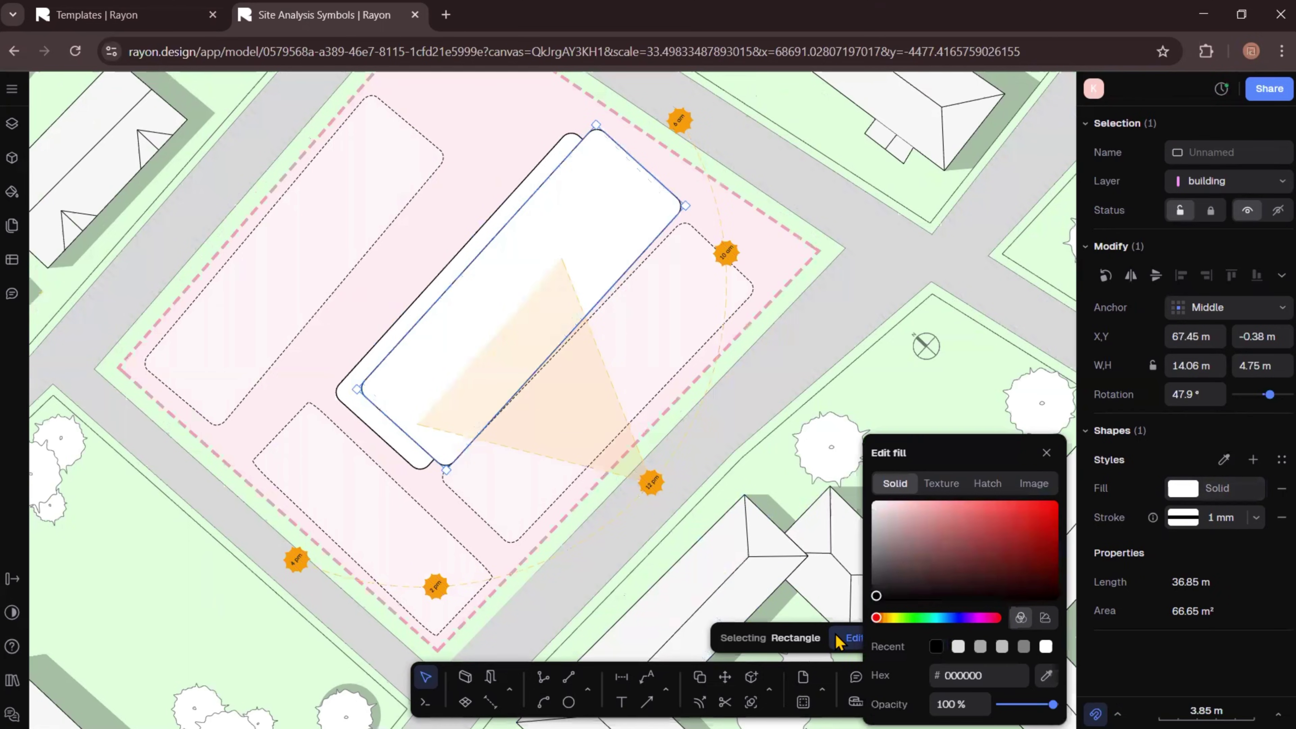
left_click(1183, 518)
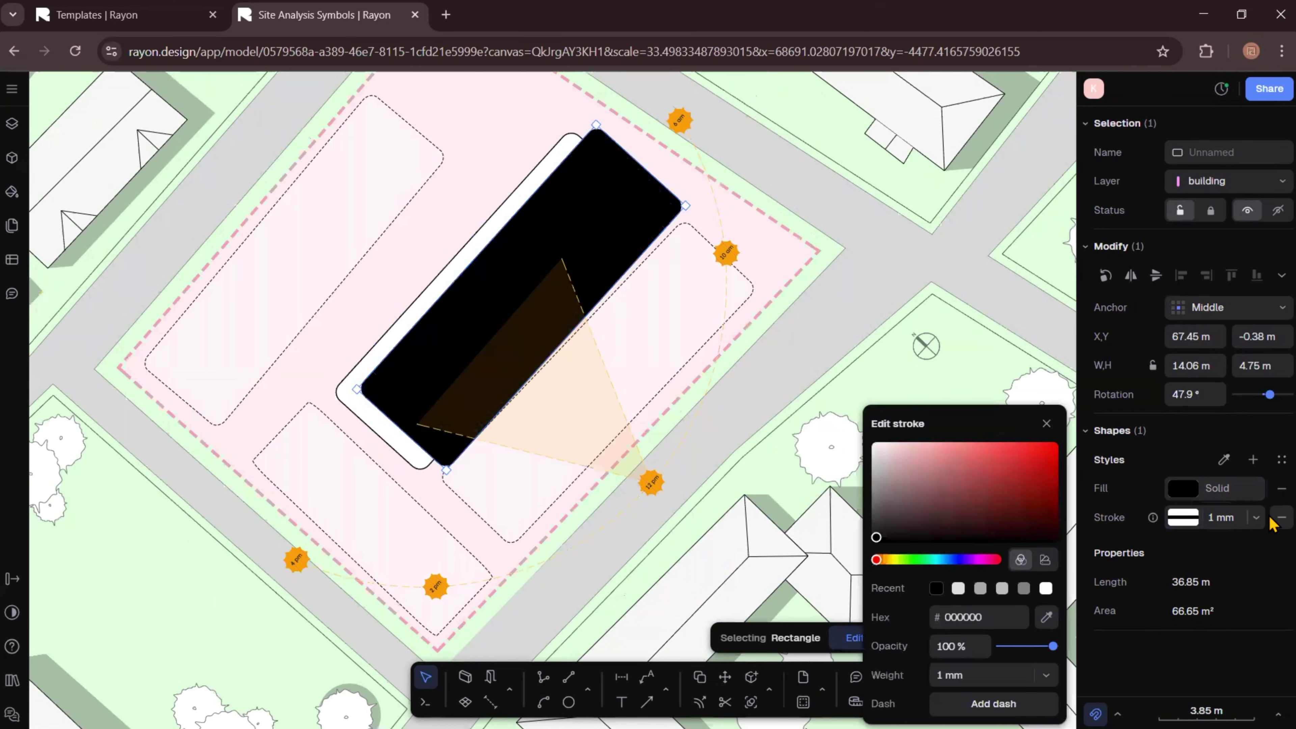
left_click(1278, 517)
- Set the black copy's fill opacity to 20% and send it to the back of its layer as the building's shadow
left_click(1183, 489)
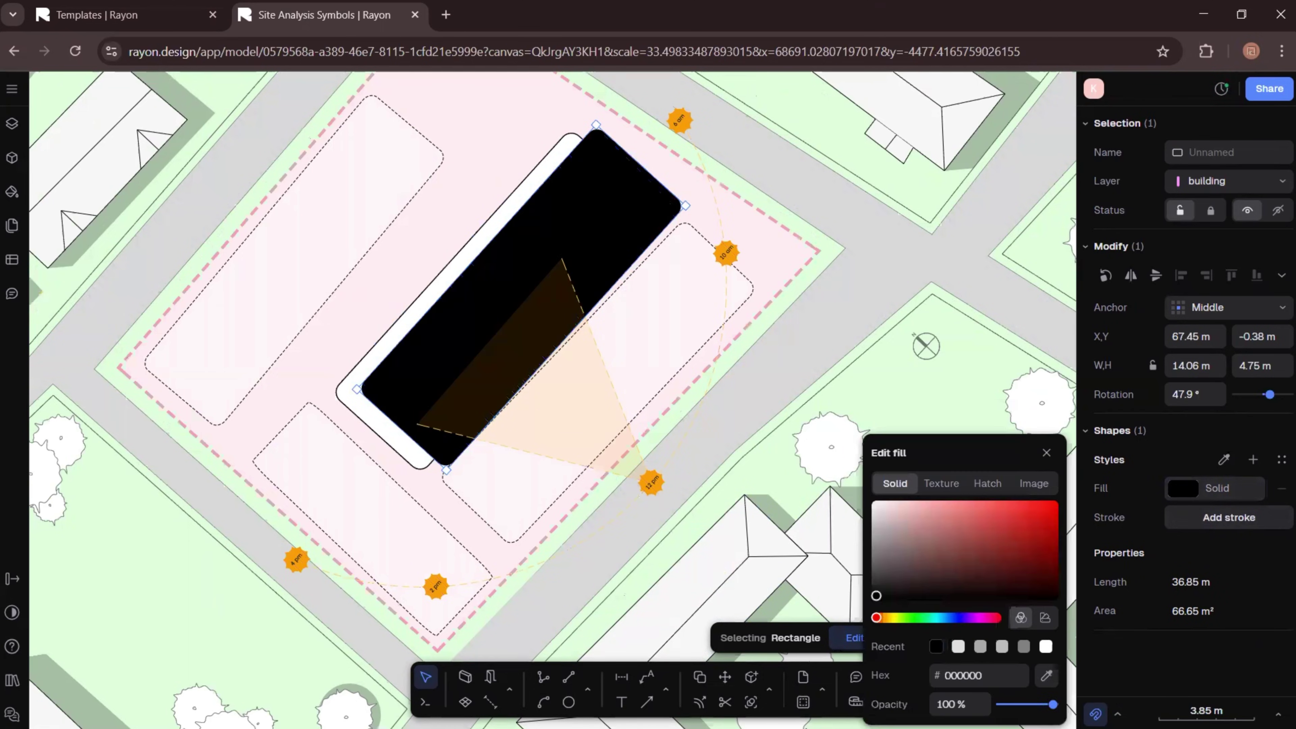
left_click(957, 703)
type("20")
key("Return")
right_click(603, 213)
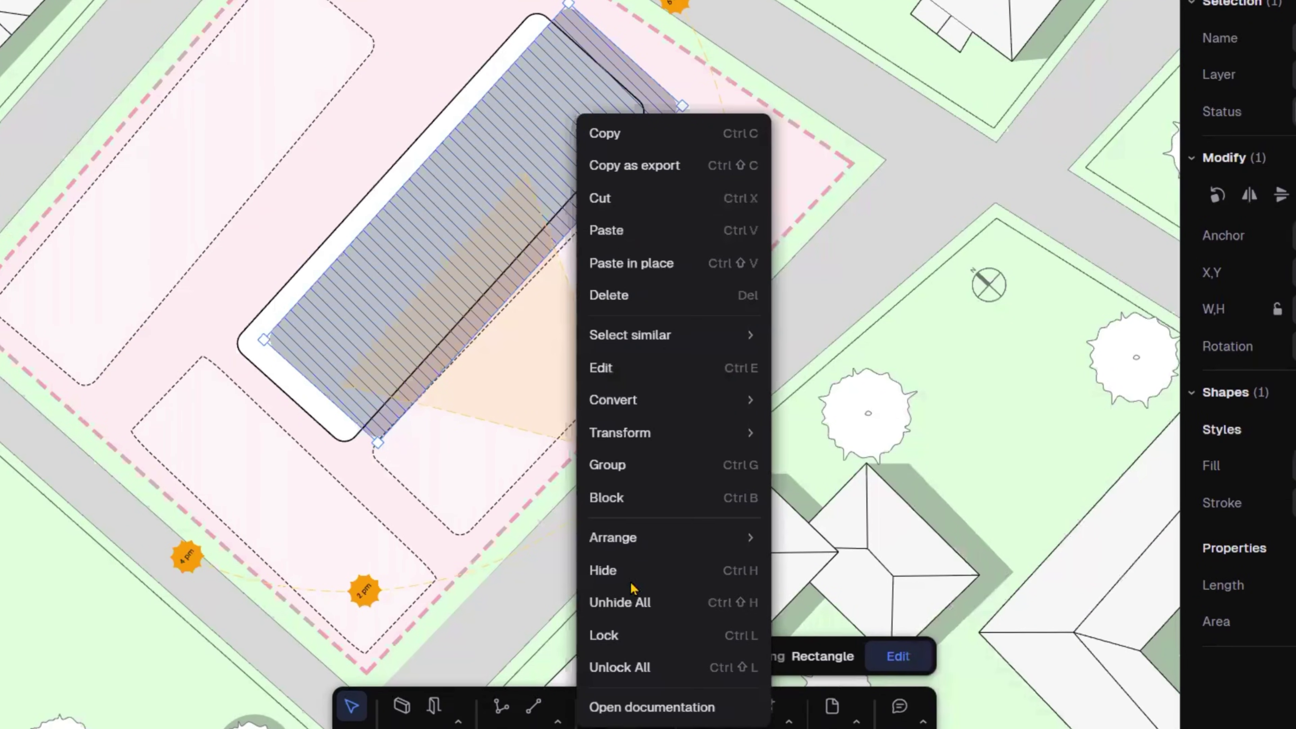
mouse_move(642, 546)
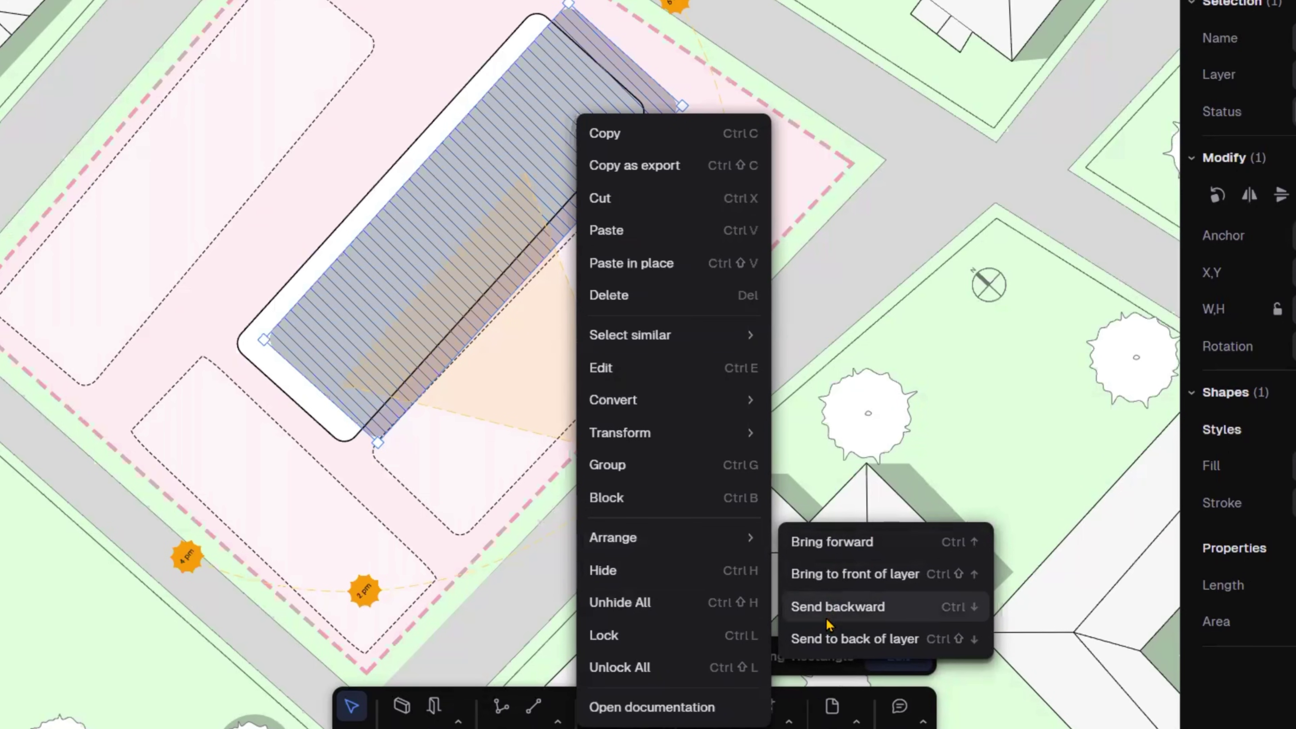
left_click(831, 639)
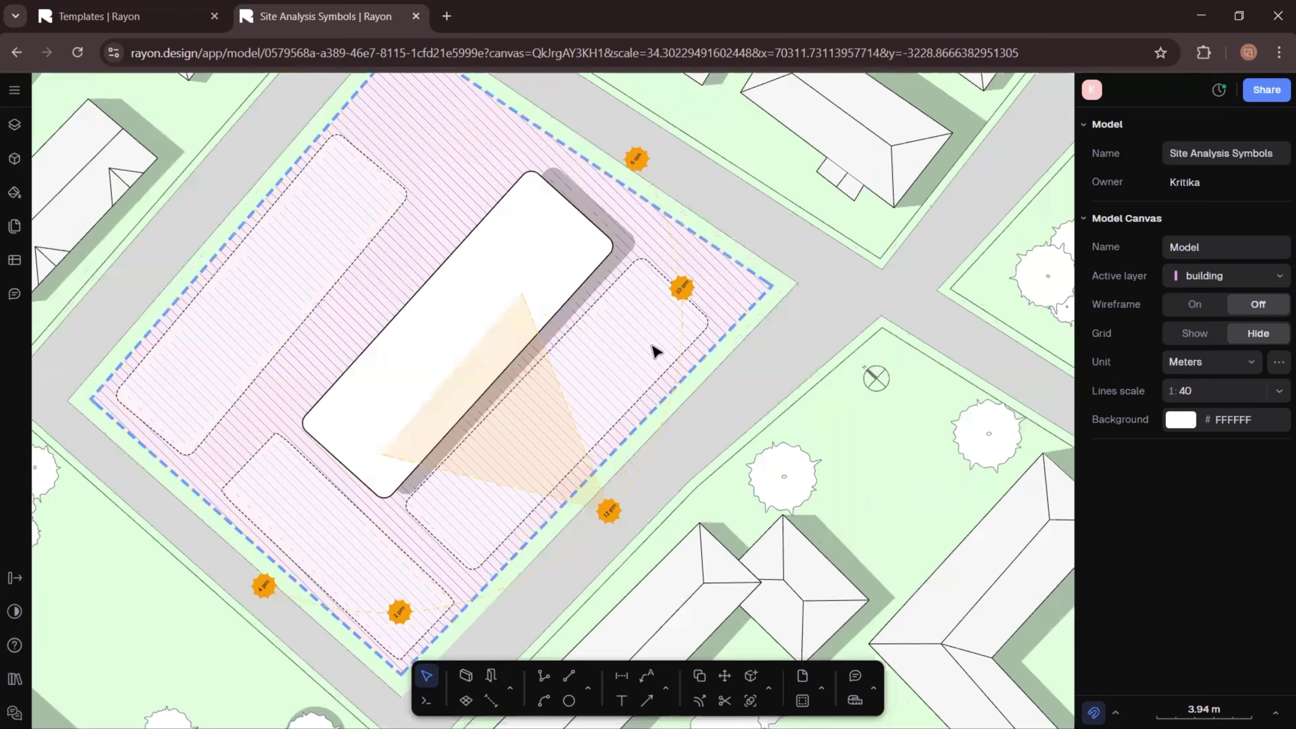
- Change the southeast dashed rectangle's fill to a hatch with the Oblique Compact pattern
left_click(628, 374)
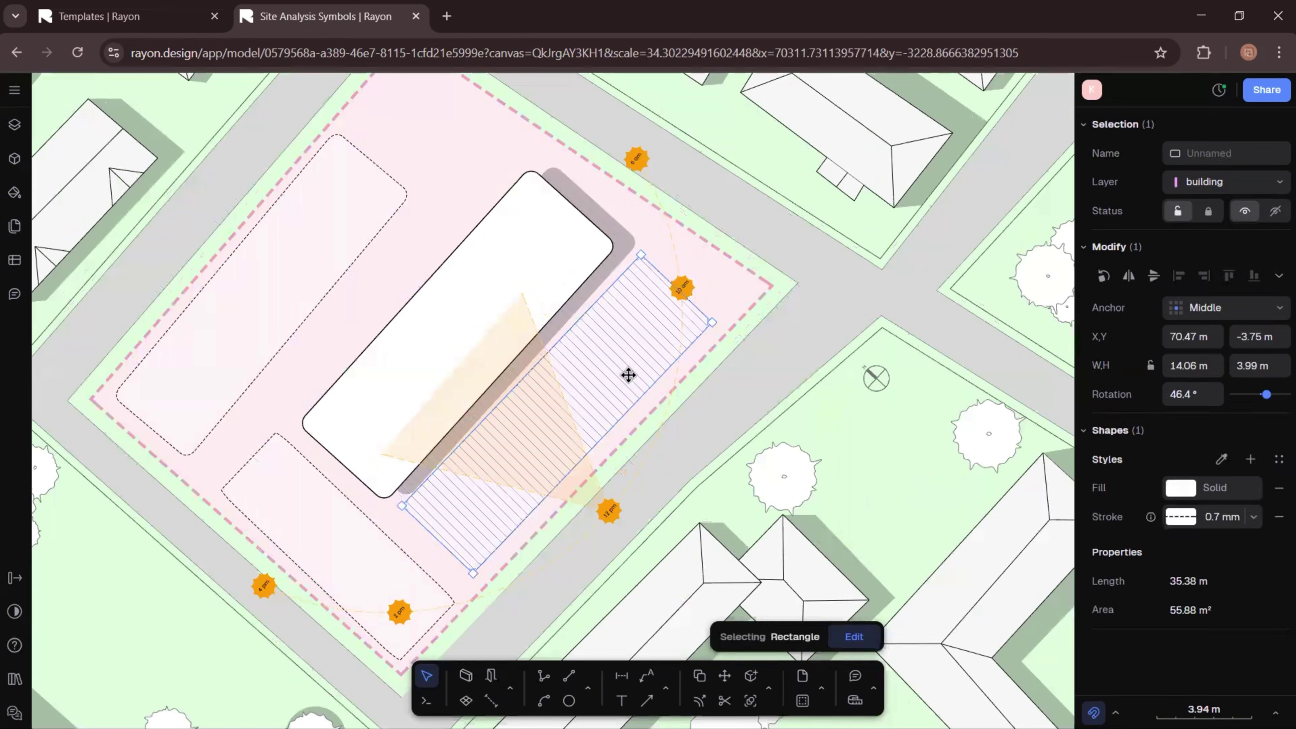
left_click(1177, 490)
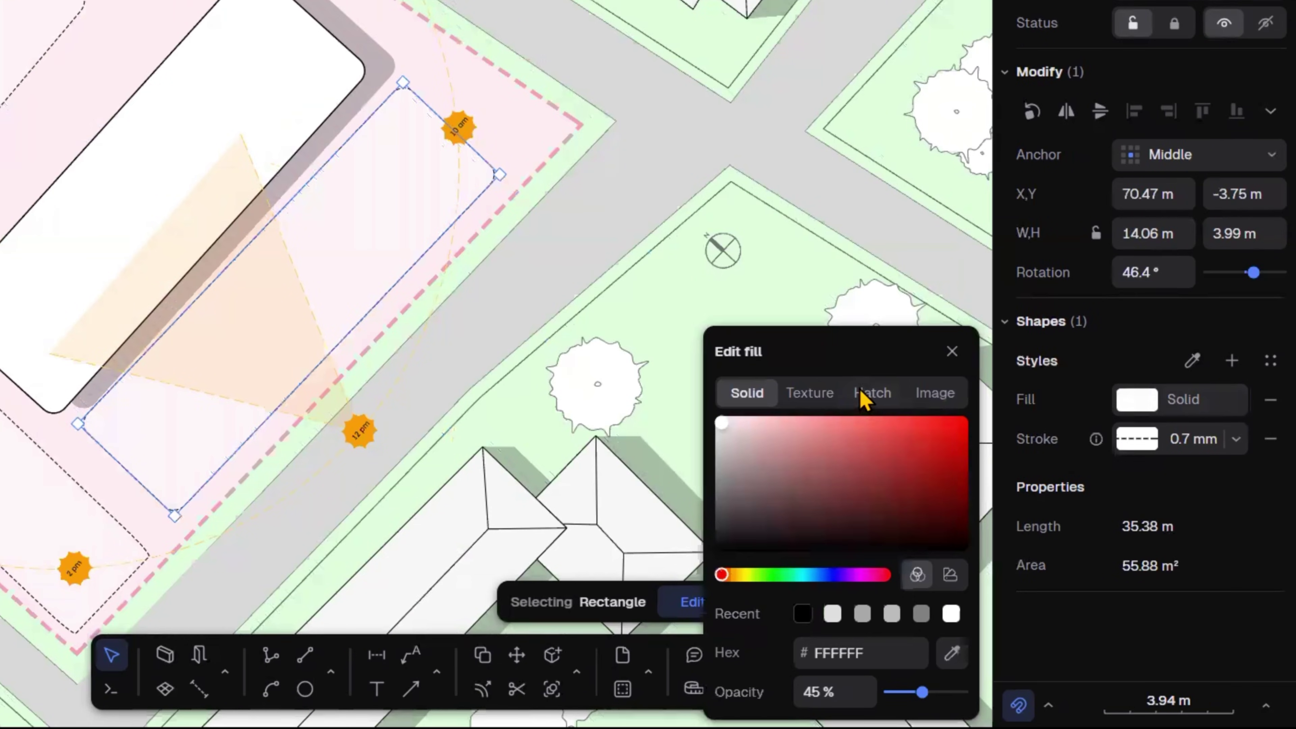
left_click(865, 395)
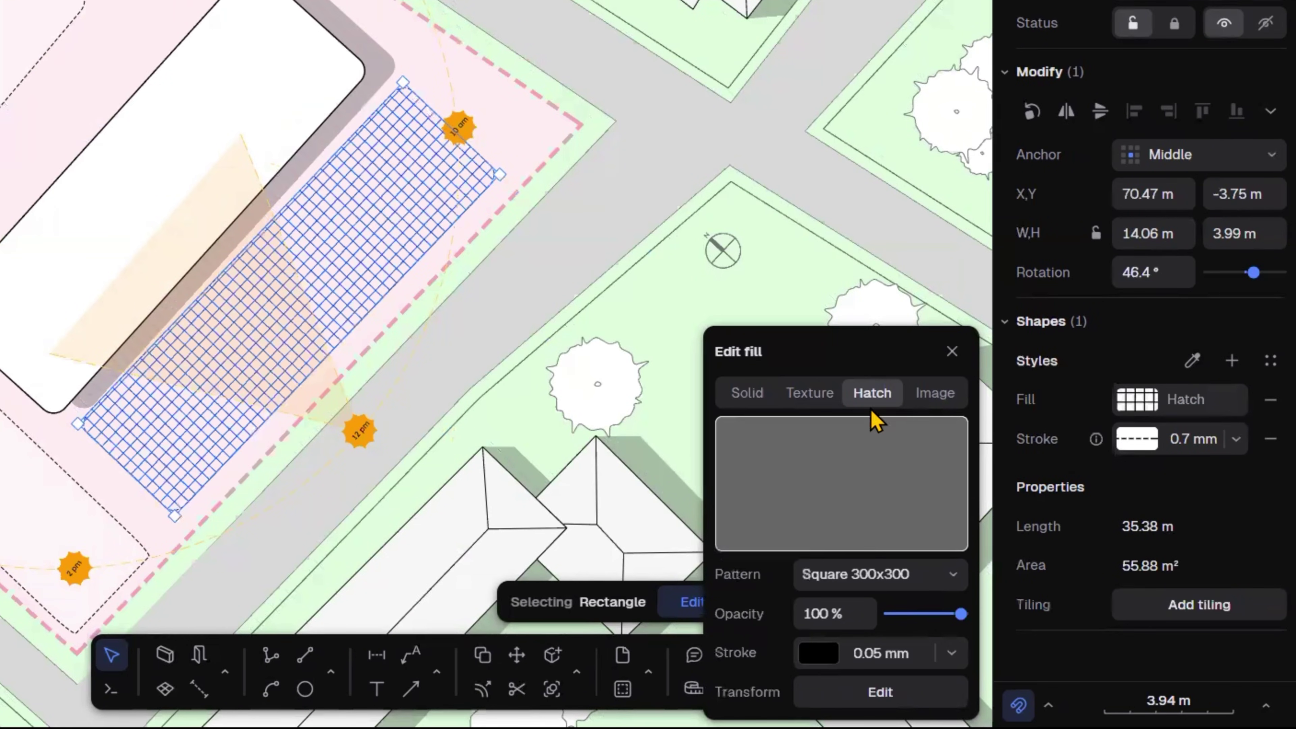
left_click(903, 463)
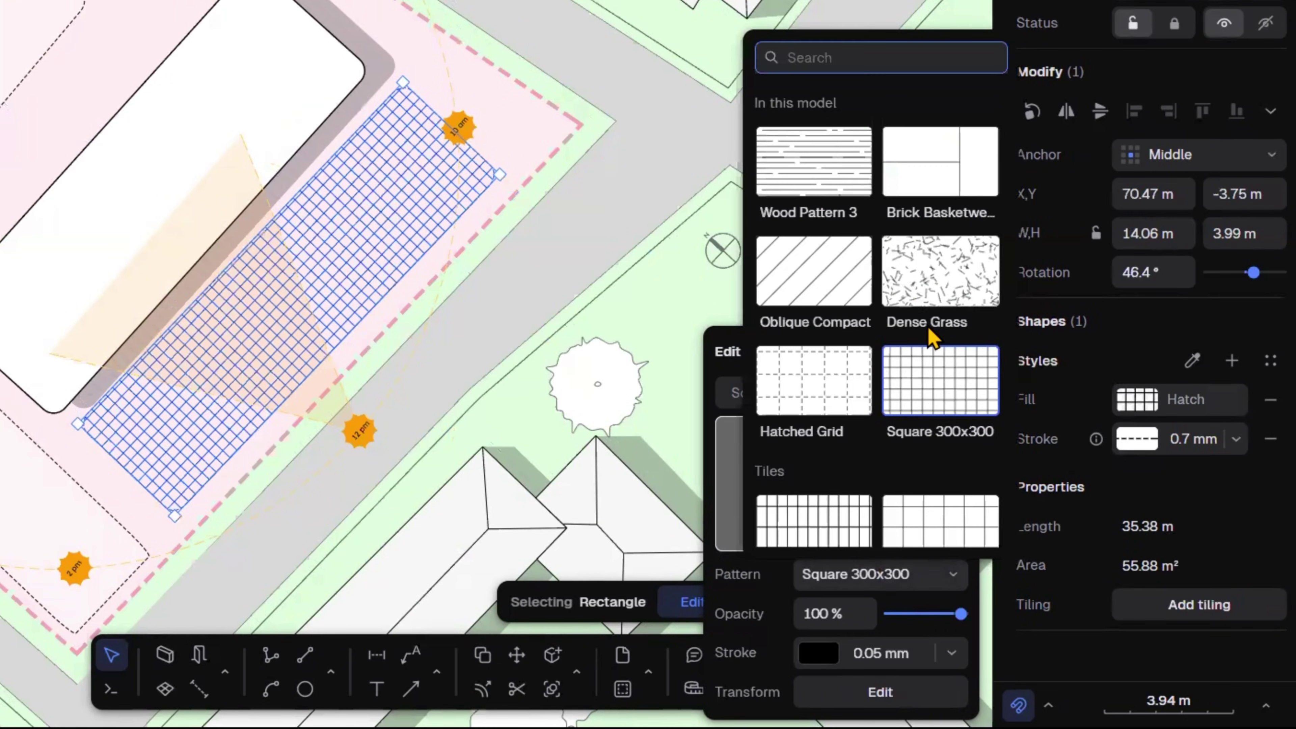
left_click(837, 276)
left_click(943, 609)
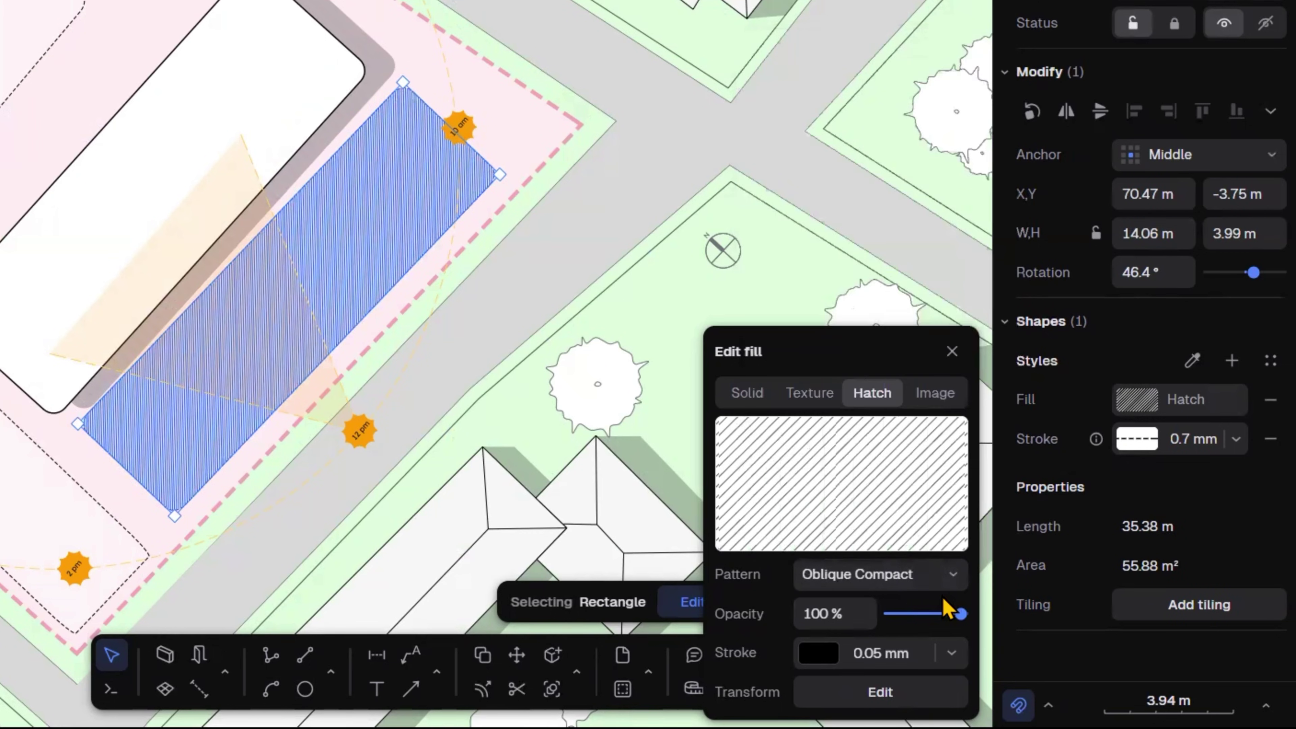
- Set the hatch scale of the southeast rectangle to 3x
left_click(867, 692)
double_click(581, 611)
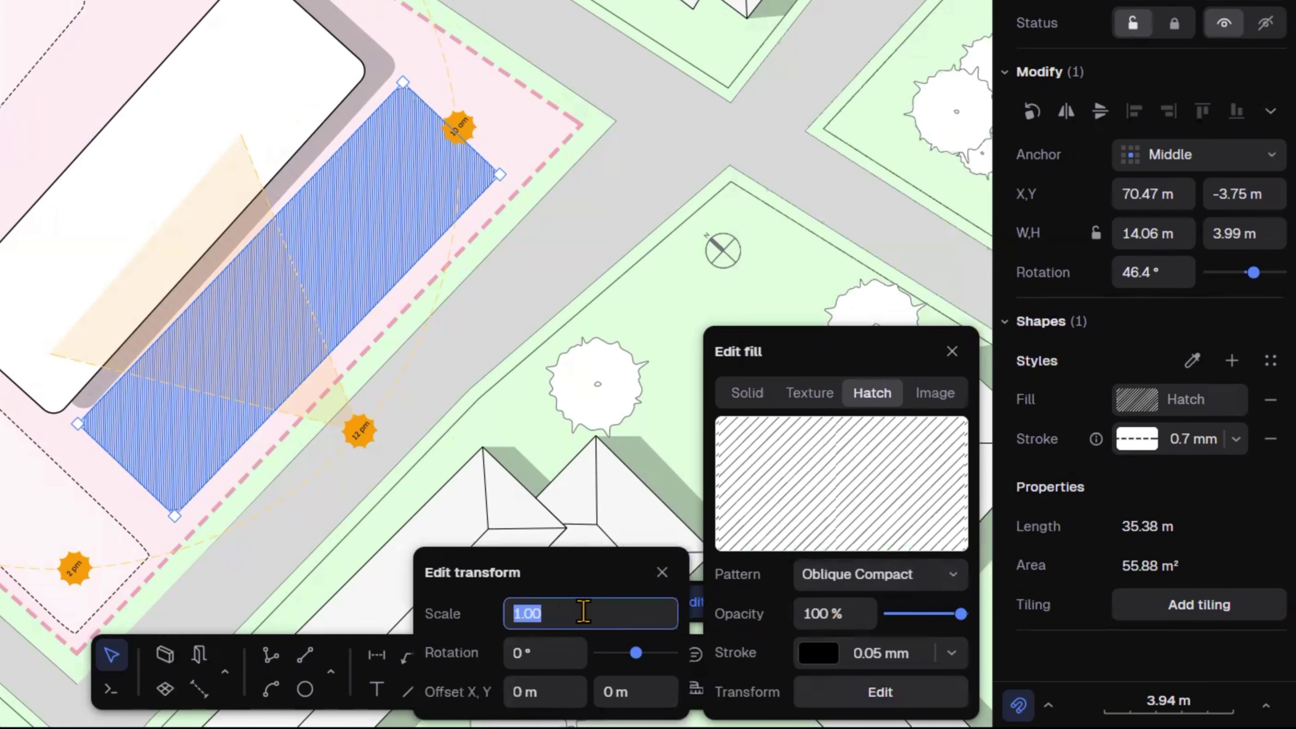
key("BackSpace")
key("Return")
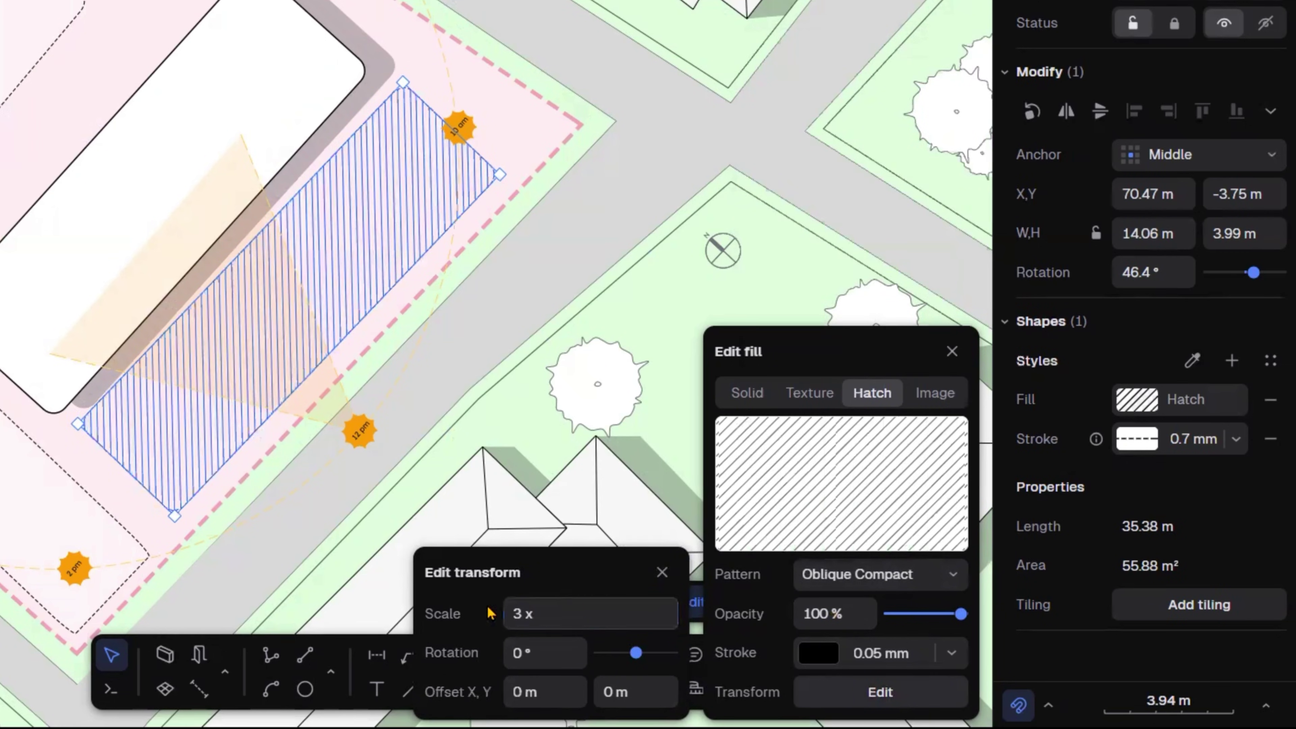
left_click(886, 216)
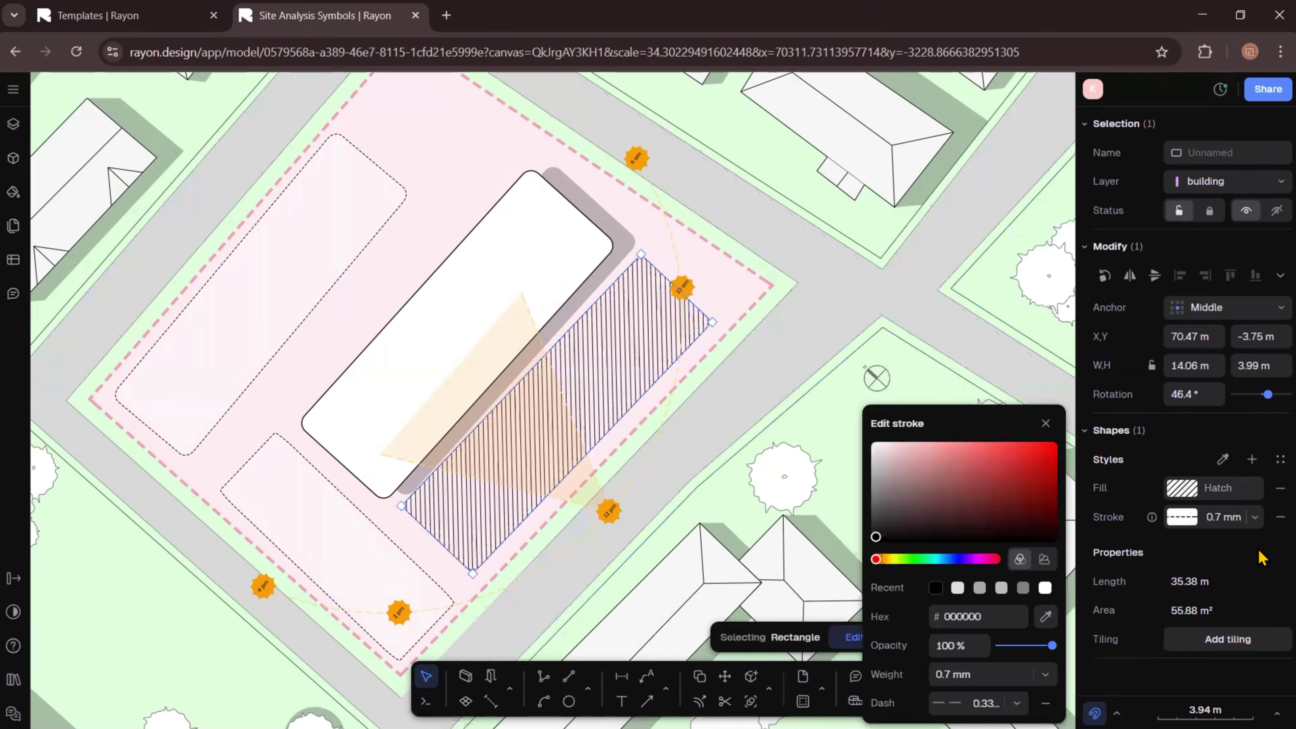
- Apply the southeast rectangle's hatched style to the dashed rectangle on the southwest edge
left_click(330, 530)
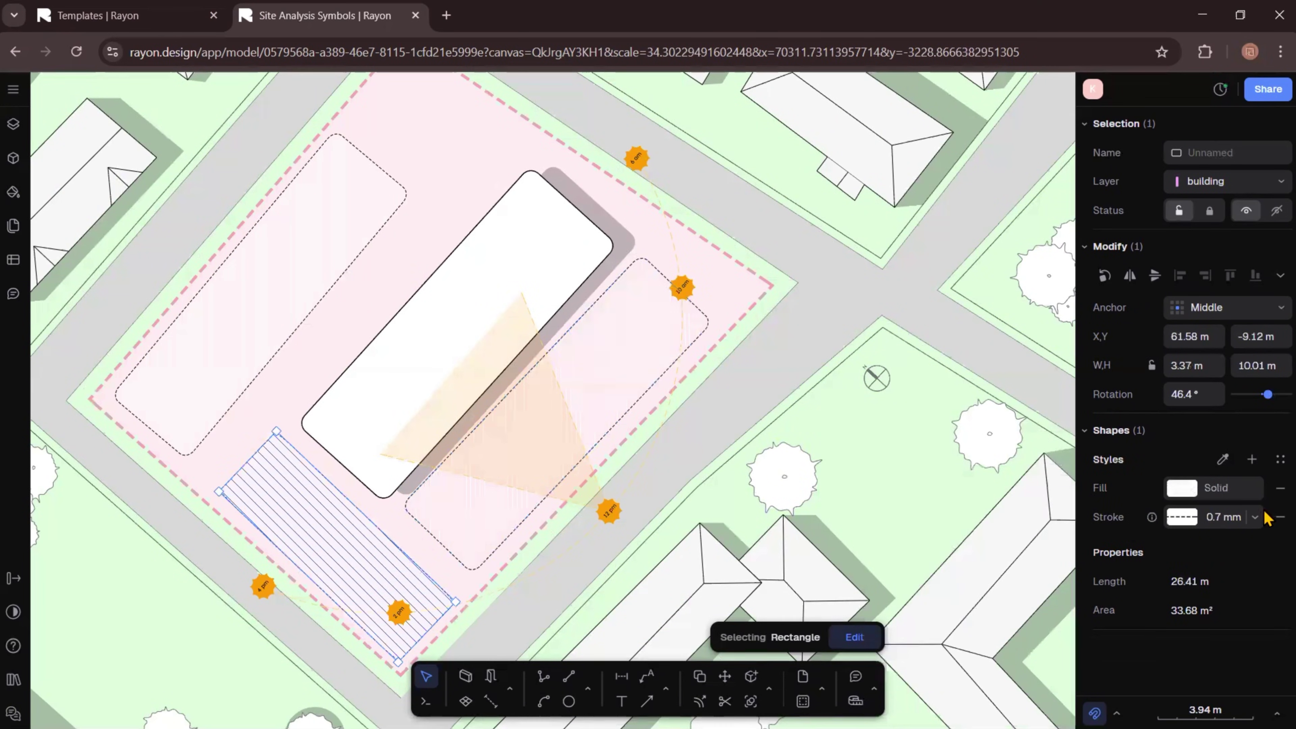
left_click(1224, 462)
left_click(658, 352)
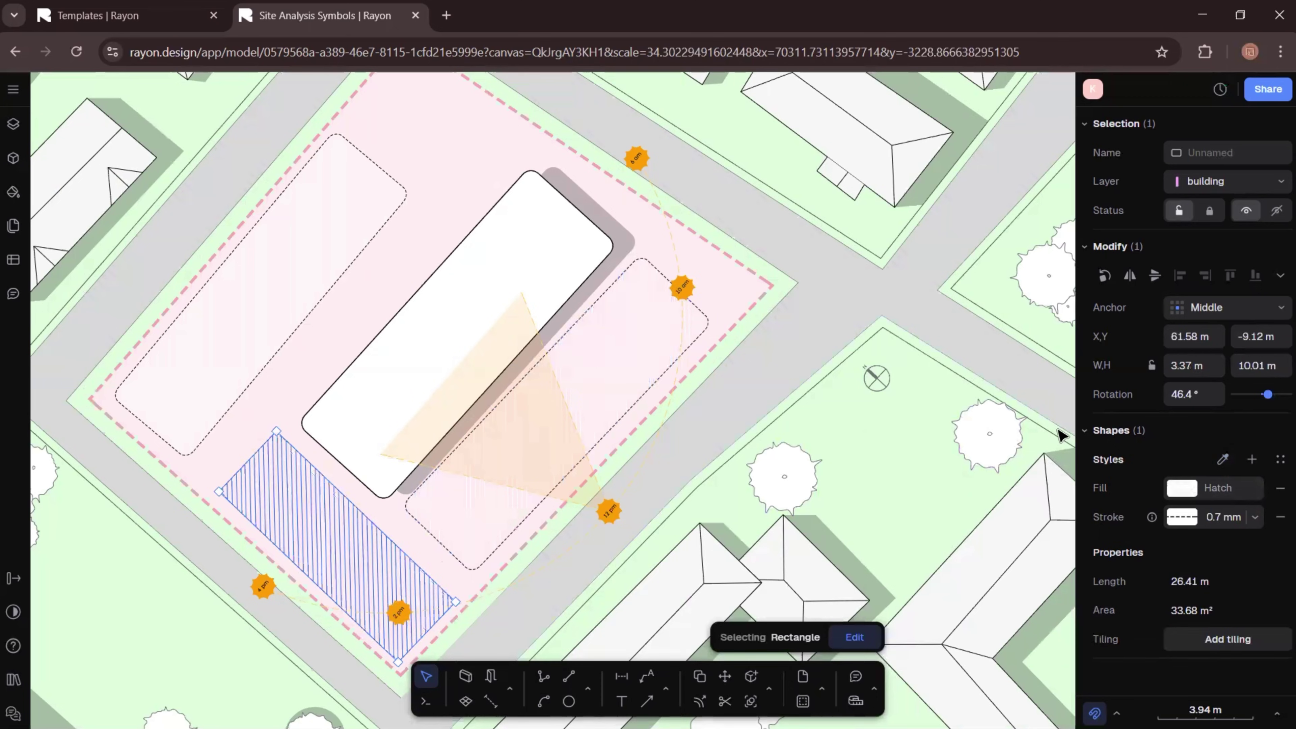
left_click(1061, 433)
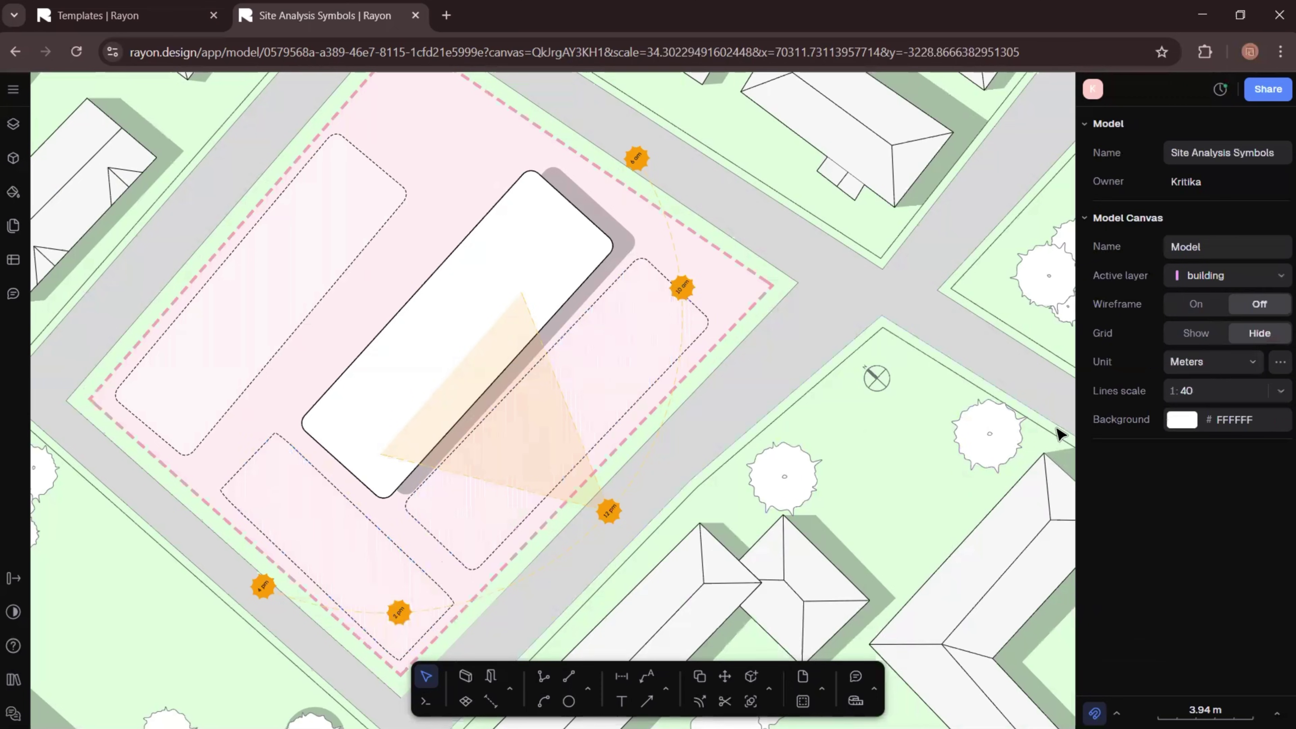
- Draw an open polyline about 17.5 m long from the northwest road, past the northwest rectangle's end, to the northeast road
left_click(334, 252)
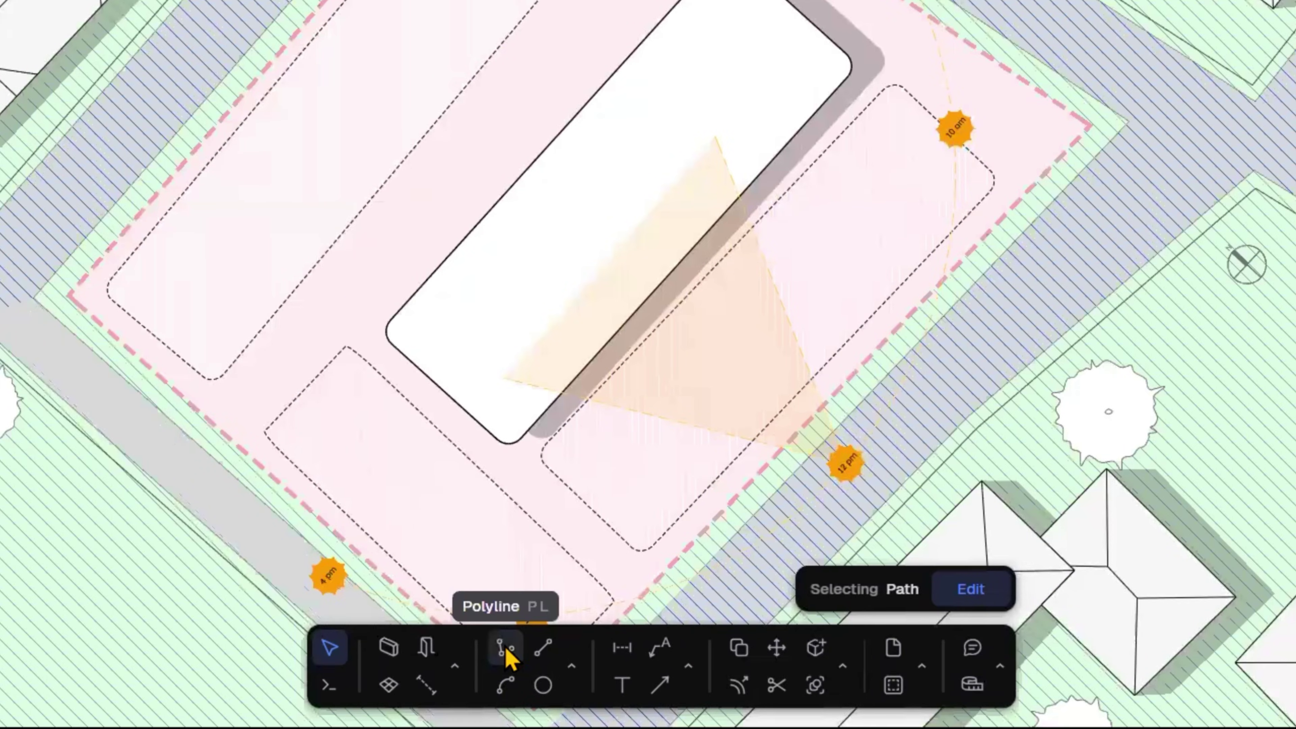
left_click(505, 649)
scroll(439, 168, "up", 5)
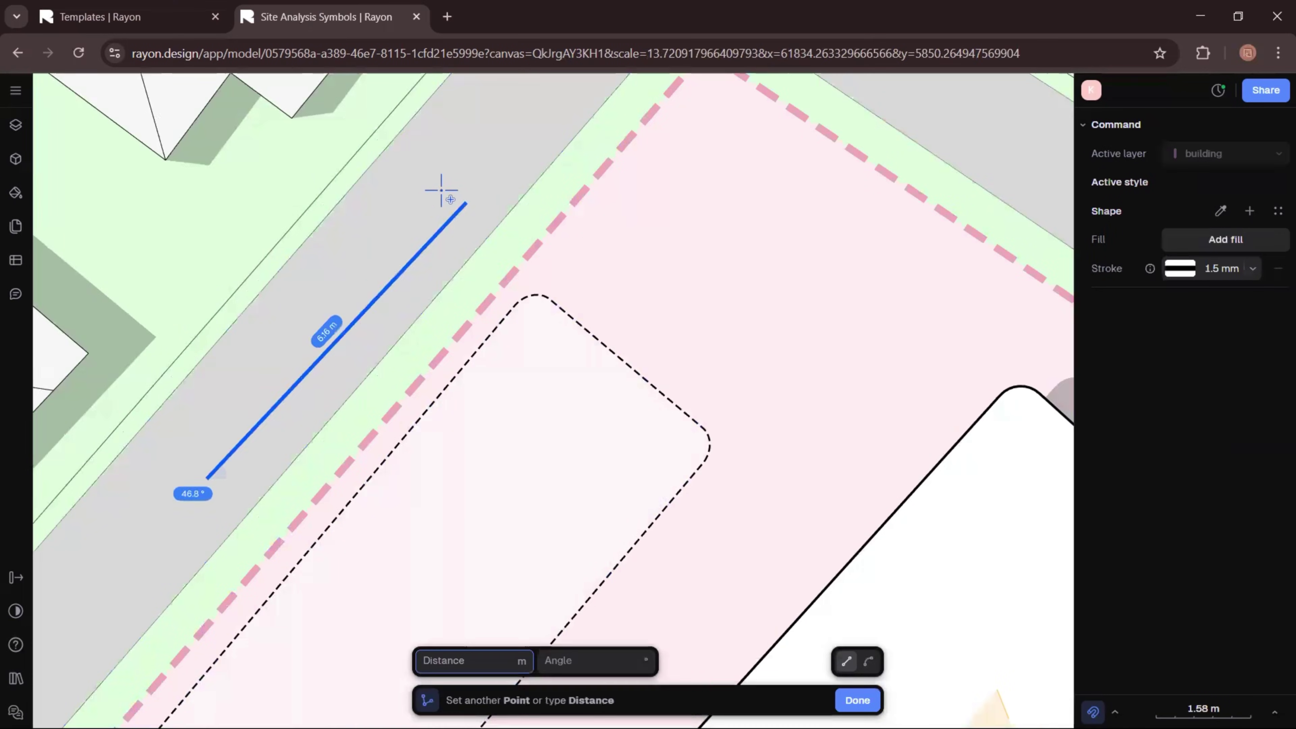
left_click(456, 192)
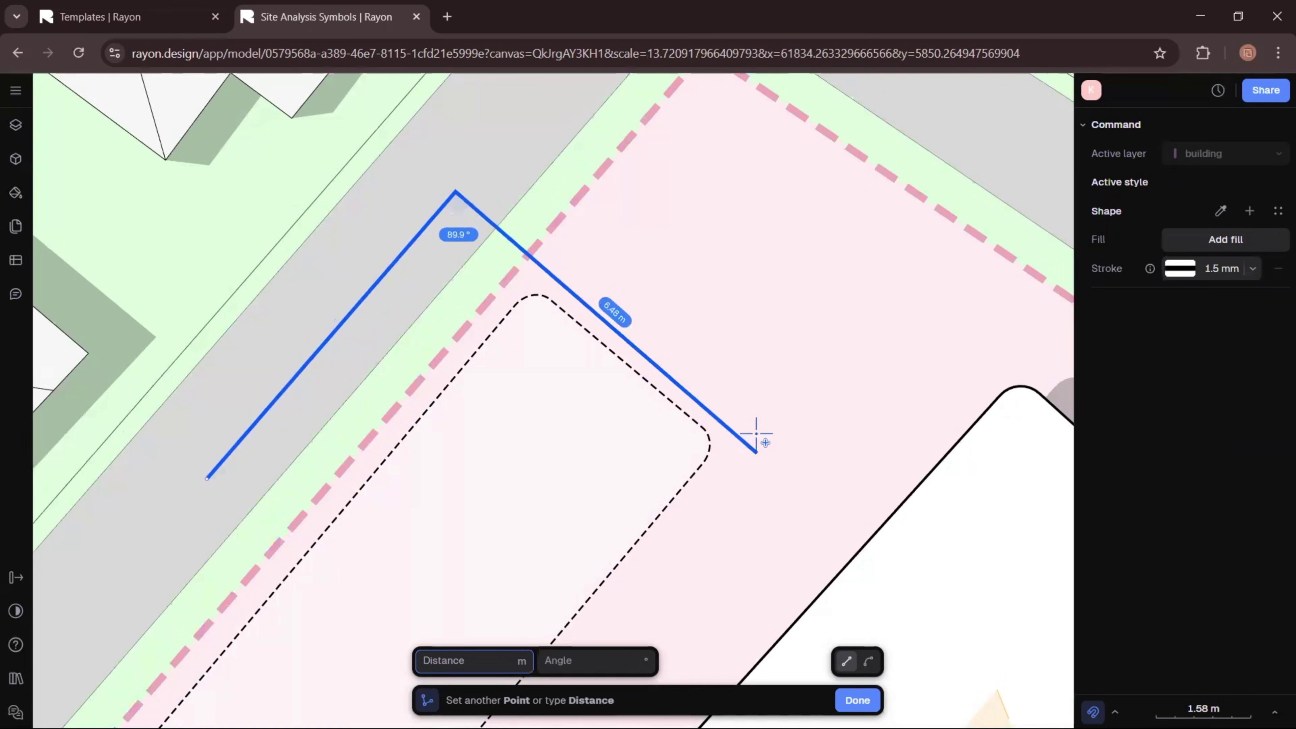
left_click(700, 384)
left_click(933, 85)
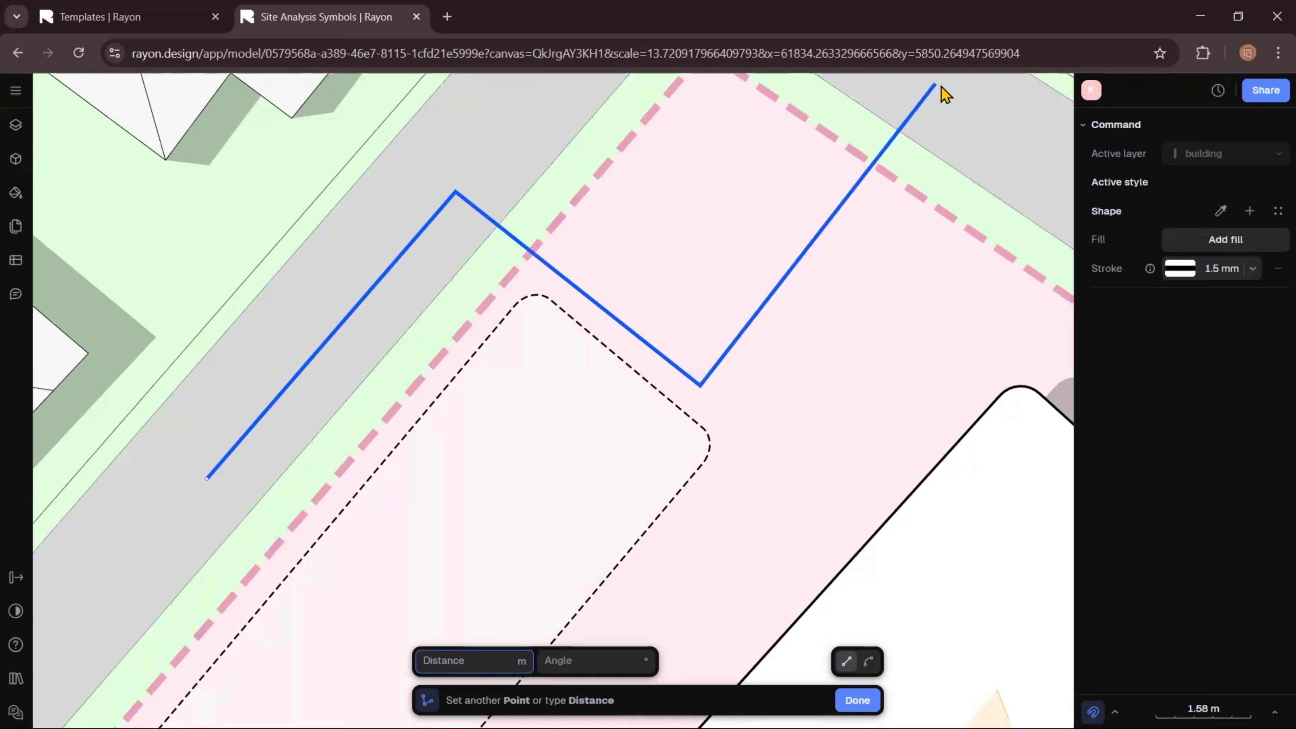
key("Return")
- Draw a branch polyline about 3.4 m long from the first polyline's inner corner southwest between the two buildings
left_click(543, 673)
left_click(699, 385)
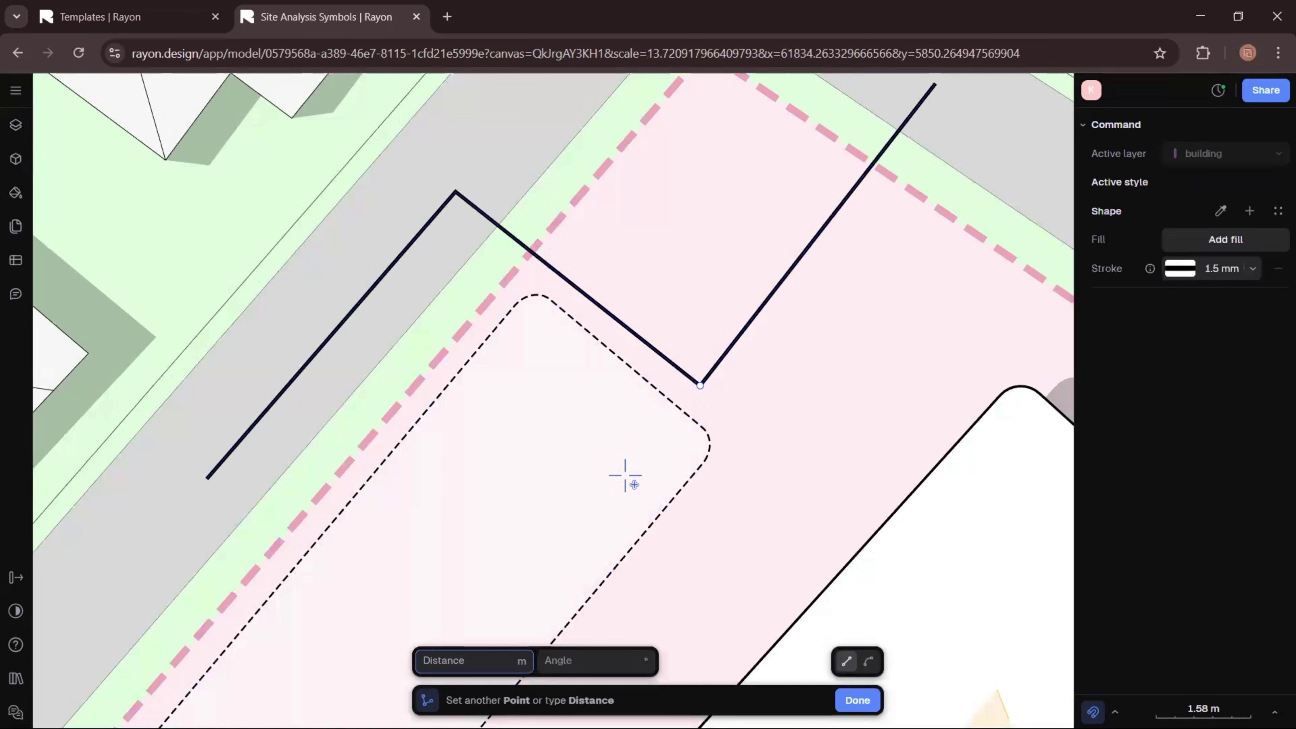
left_click(567, 550)
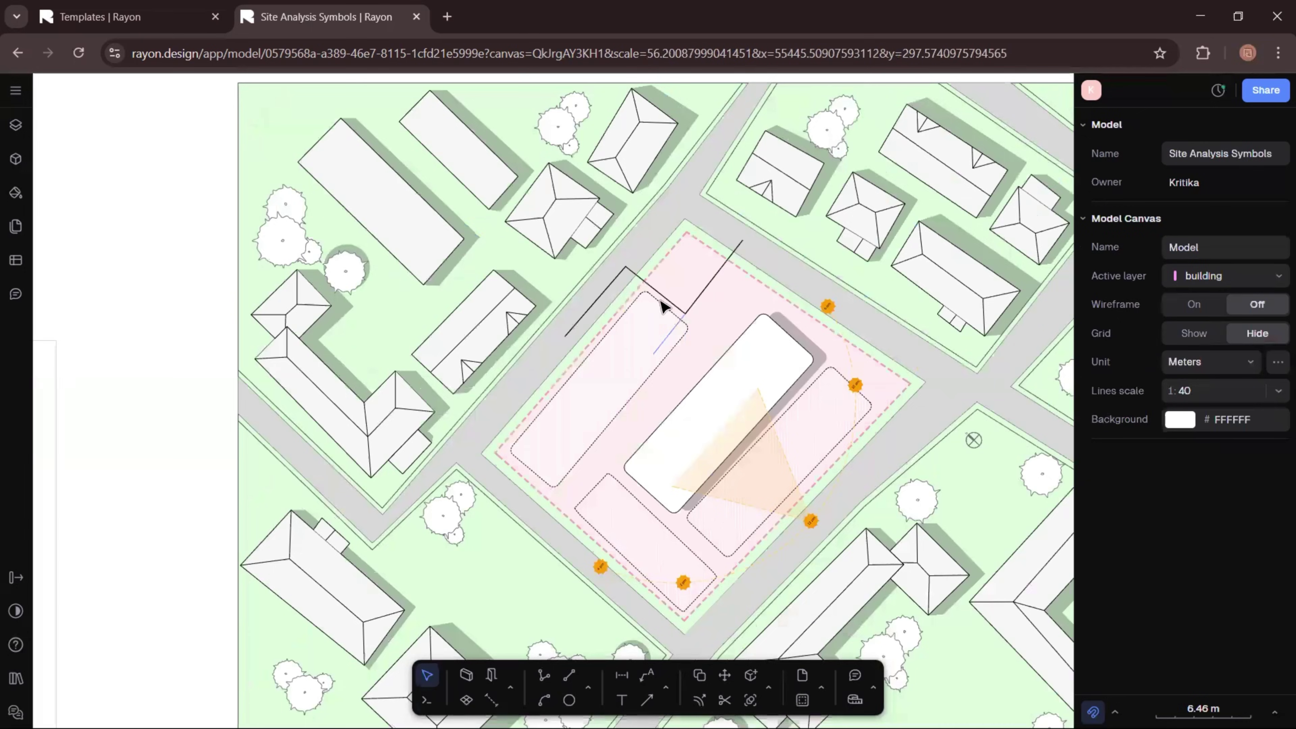
- Apply the Vechicular Access line style from the symbol sheet to both route polylines at the site's north corner
scroll(675, 301, "up", 2)
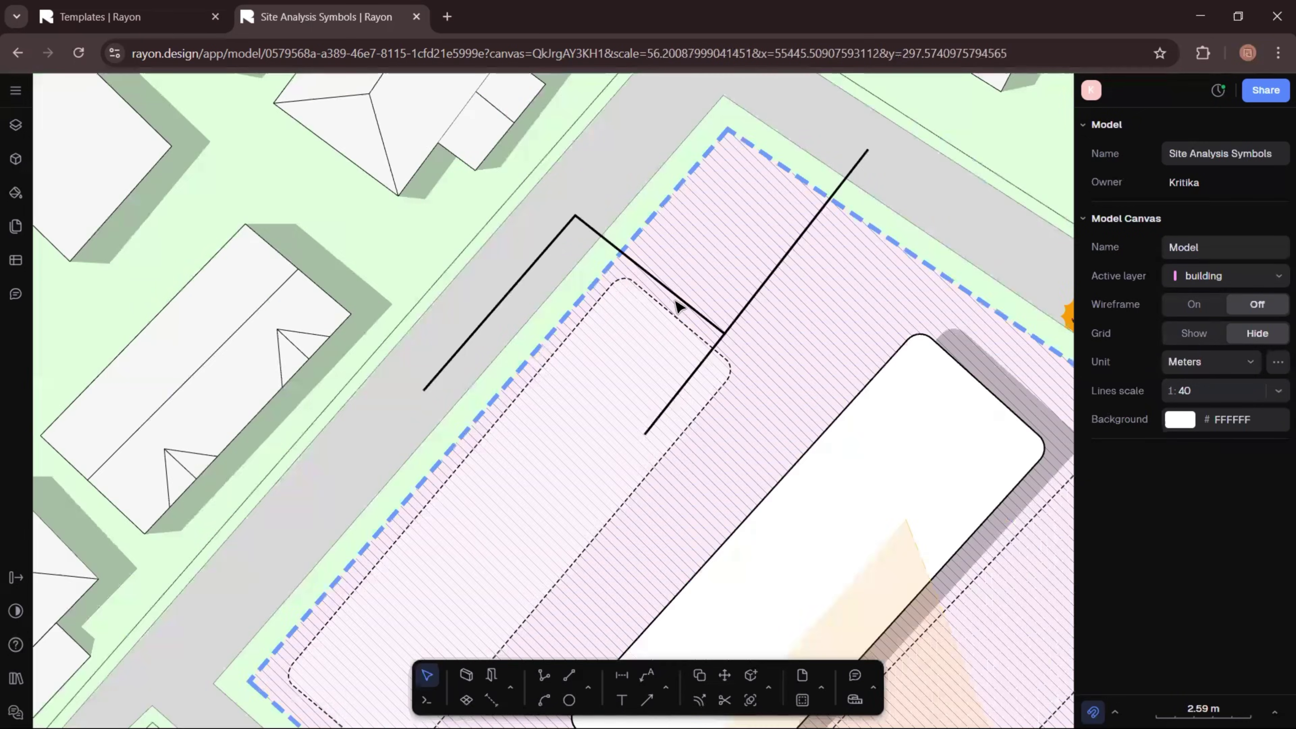
left_click(679, 301)
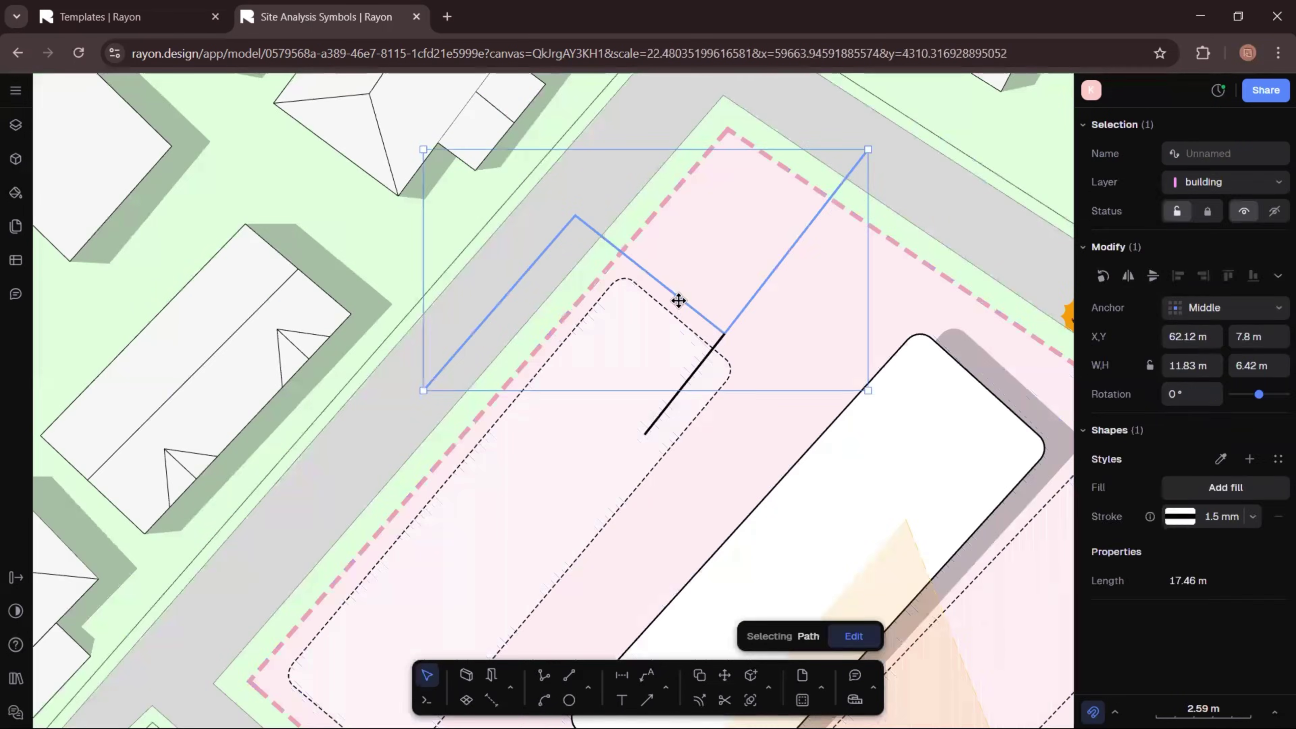
left_click(714, 350, "shift")
scroll(819, 338, "down", 3)
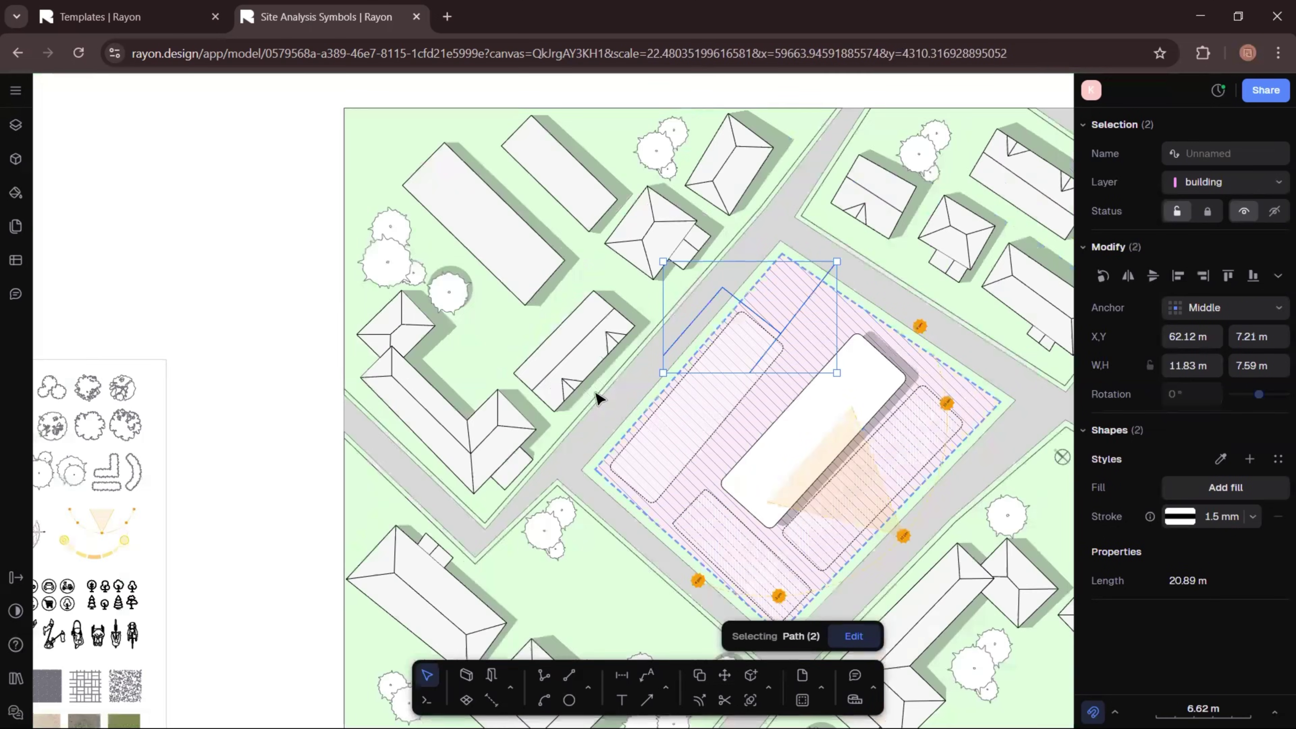
scroll(438, 372, "down", 3)
scroll(435, 367, "up", 5)
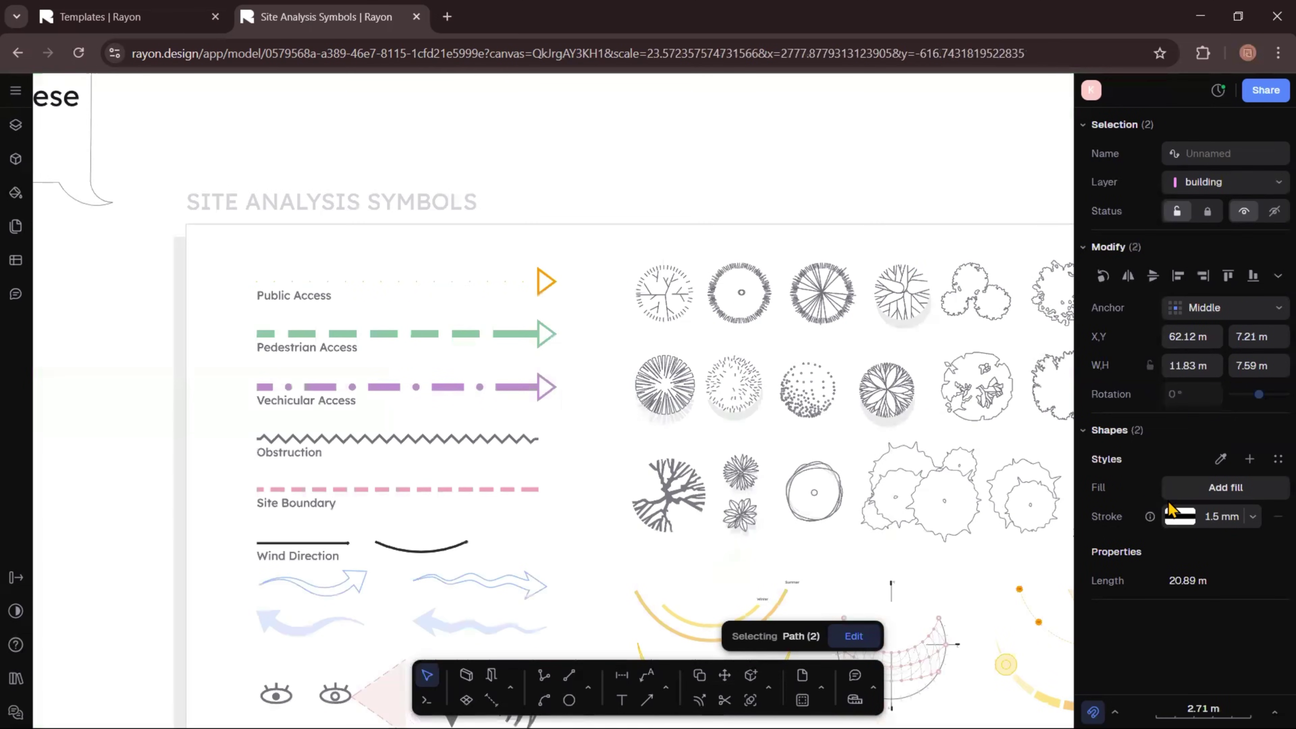
left_click(1220, 459)
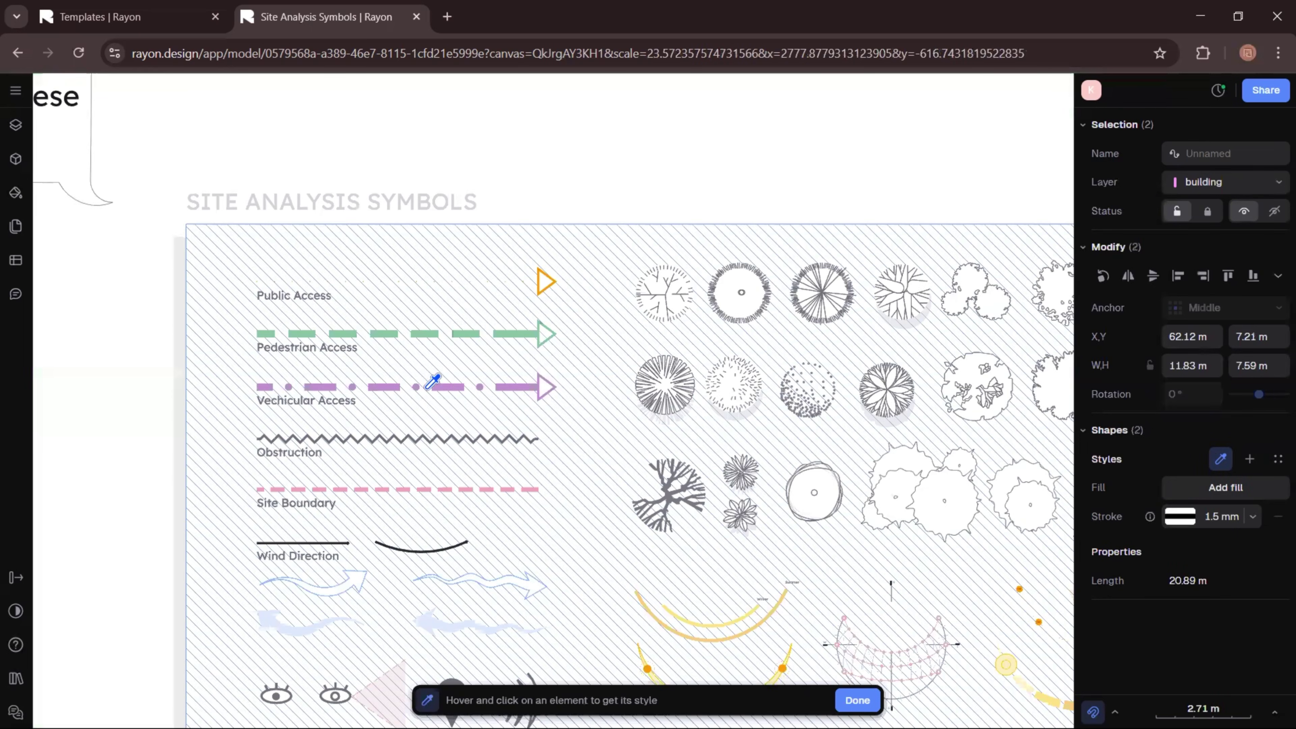
left_click(451, 379)
- Set the stroke width of the Vechicular Access style to 1 mm
scroll(158, 323, "down", 3)
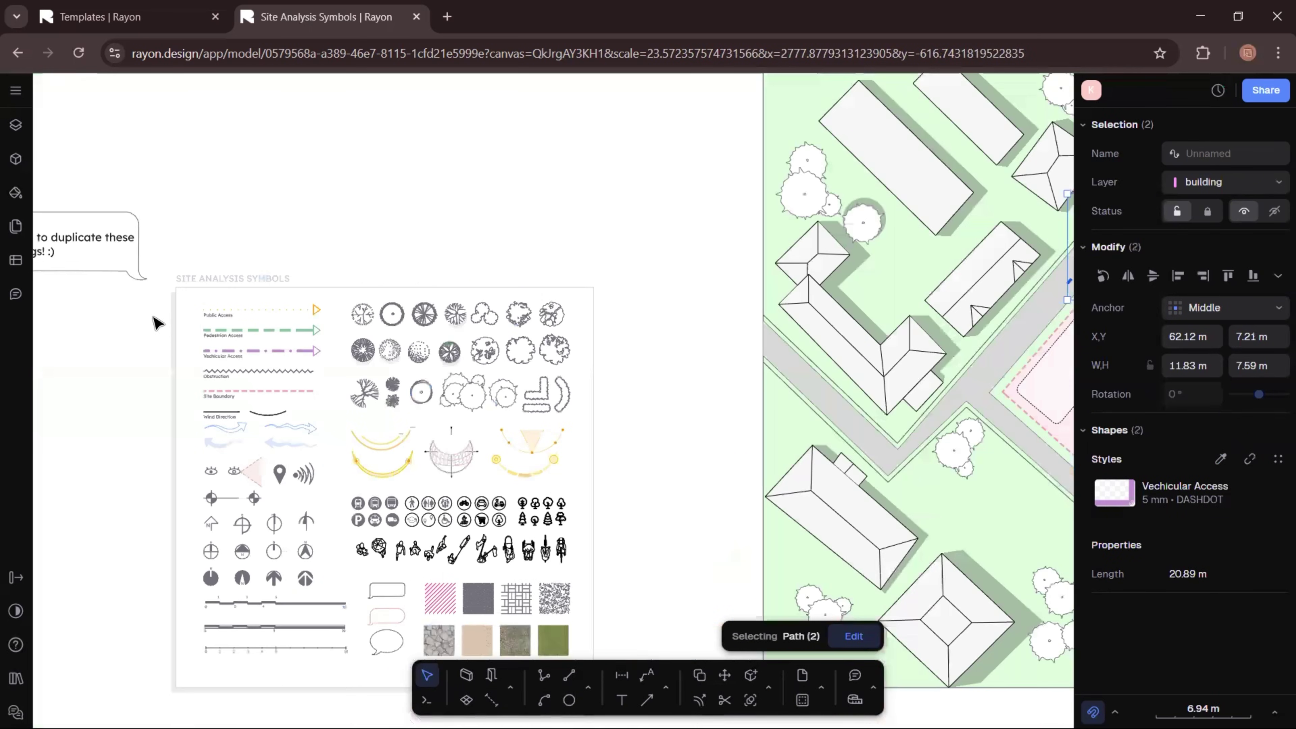
scroll(384, 295, "down", 2)
middle_click_drag(905, 318, 471, 354)
scroll(407, 300, "up", 7)
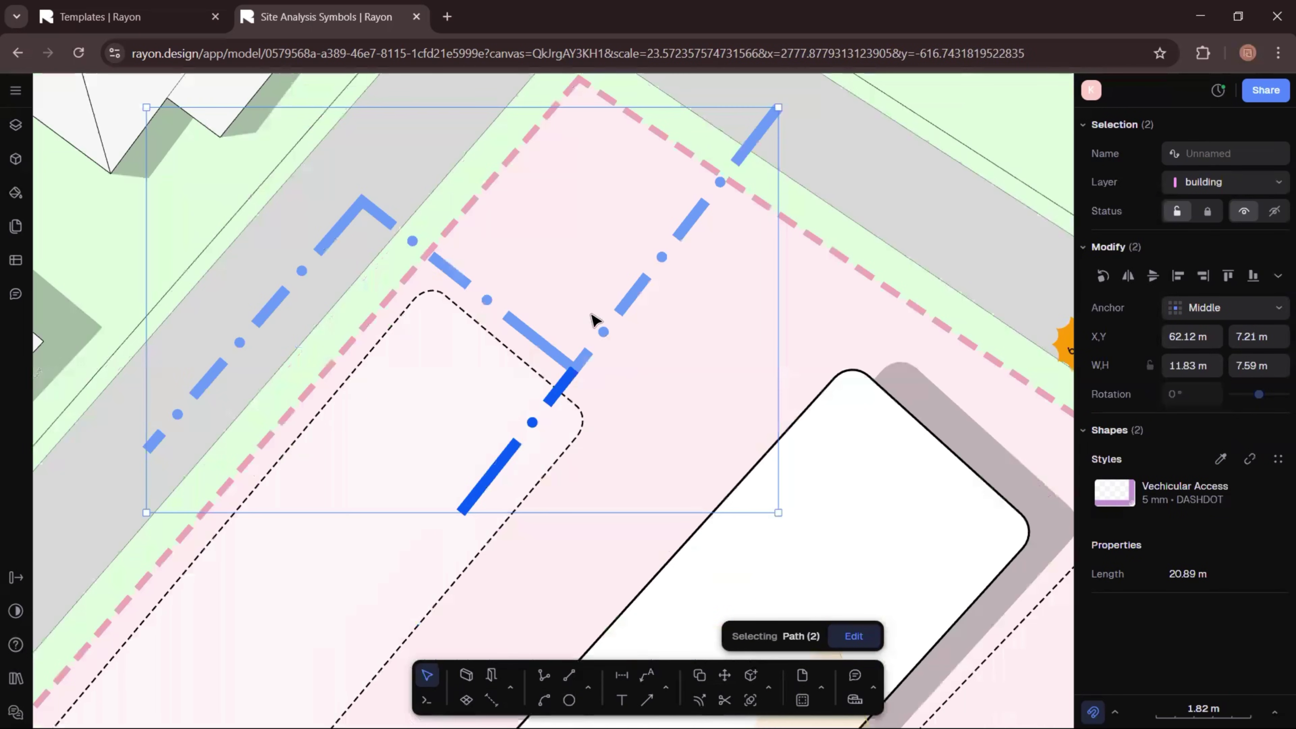
left_click(1268, 502)
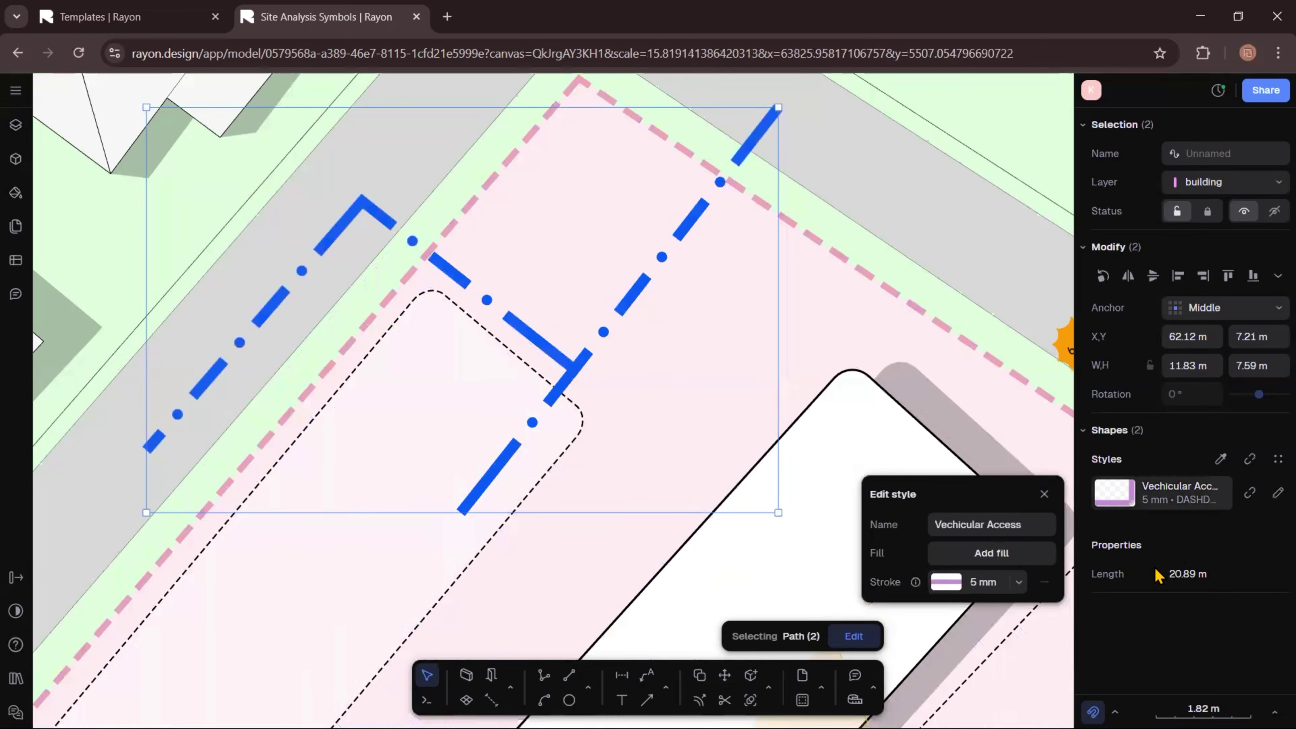
left_click(1017, 582)
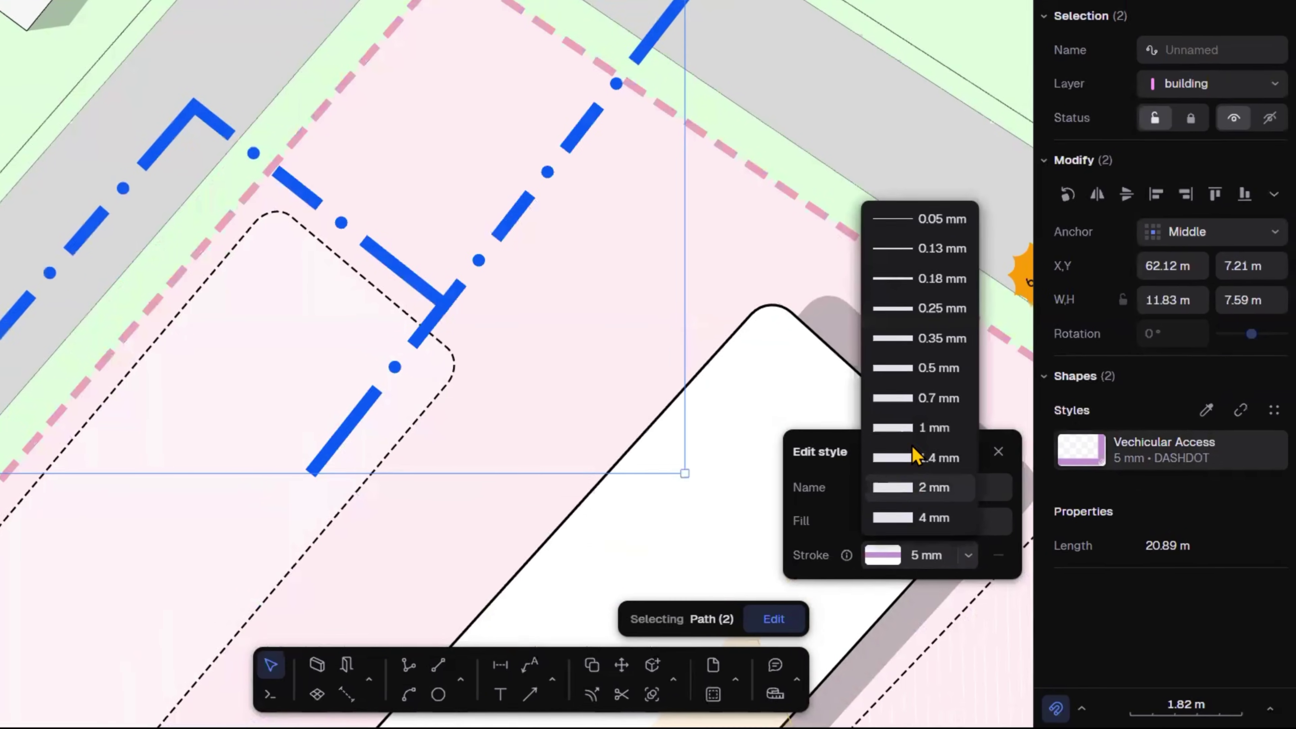
left_click(963, 472)
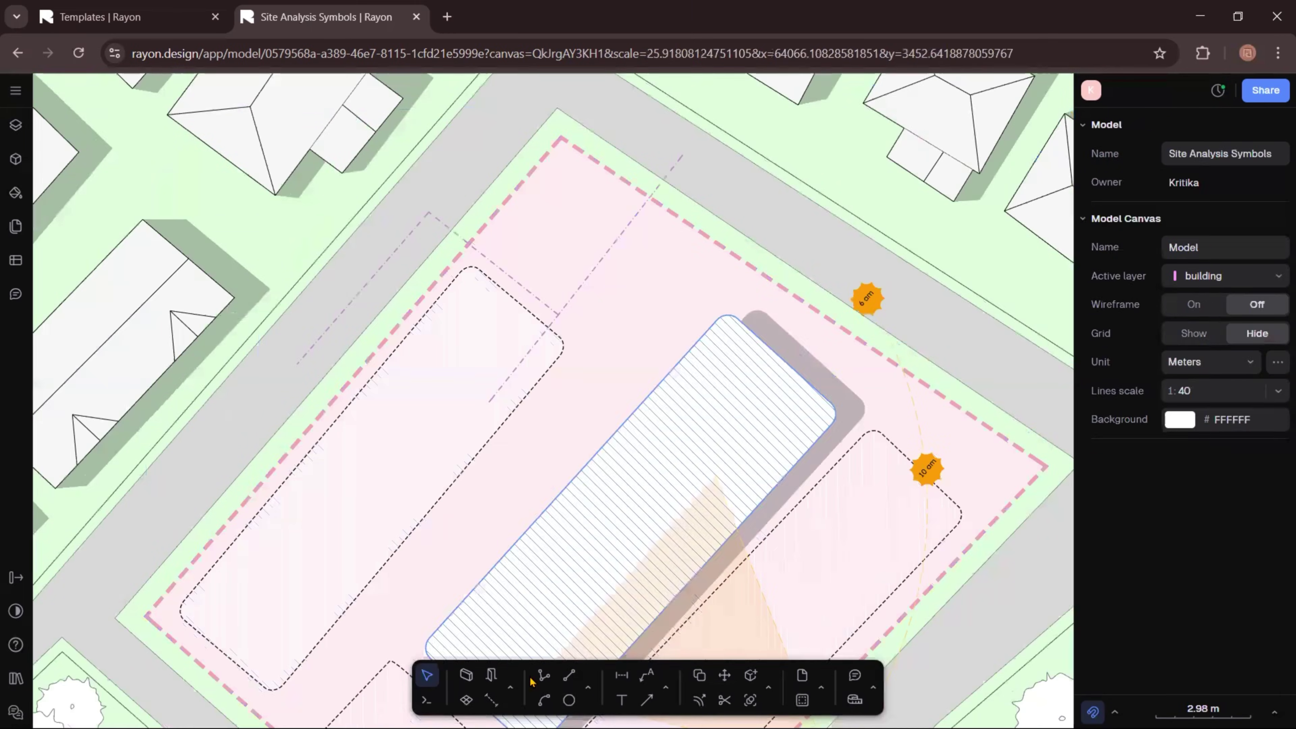
- Draw a closed triangular arrowhead about 0.65 by 0.57 m around the vehicular route's end on the northeast road
left_click(544, 676)
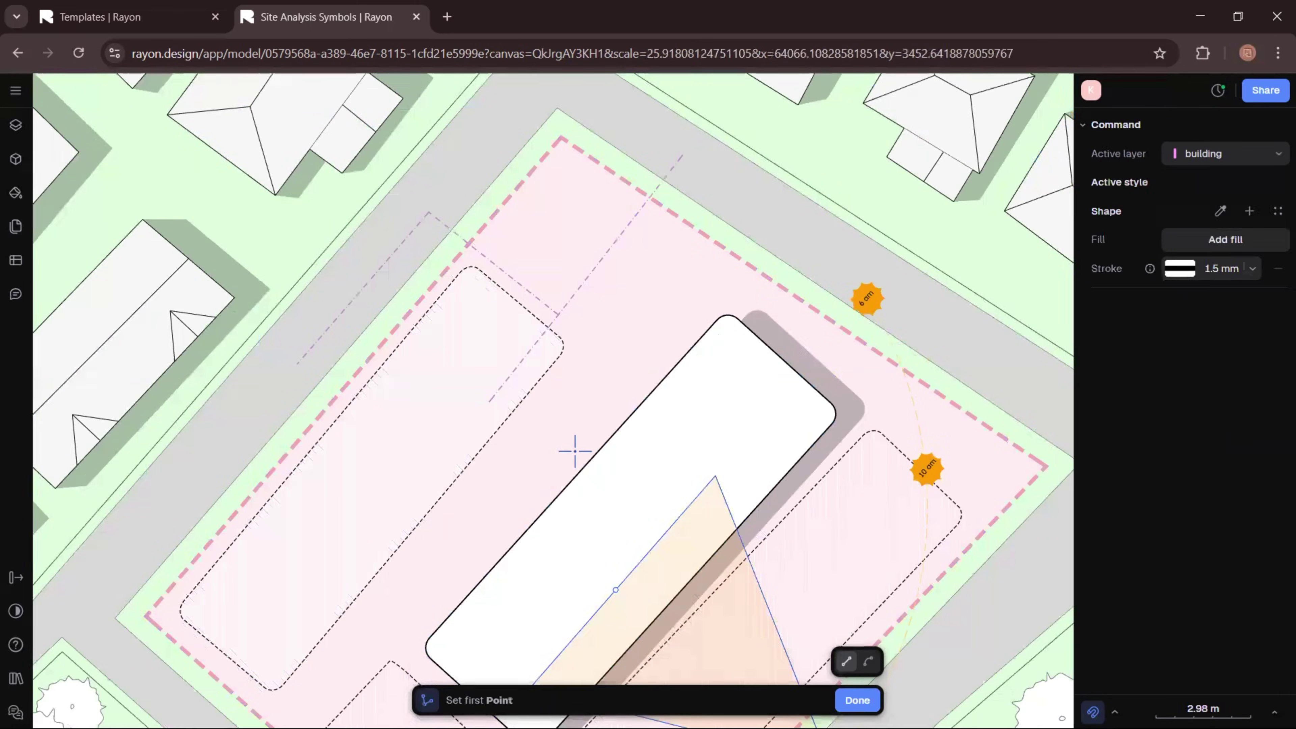
scroll(694, 123, "up", 4)
scroll(646, 198, "up", 5)
left_click(614, 206)
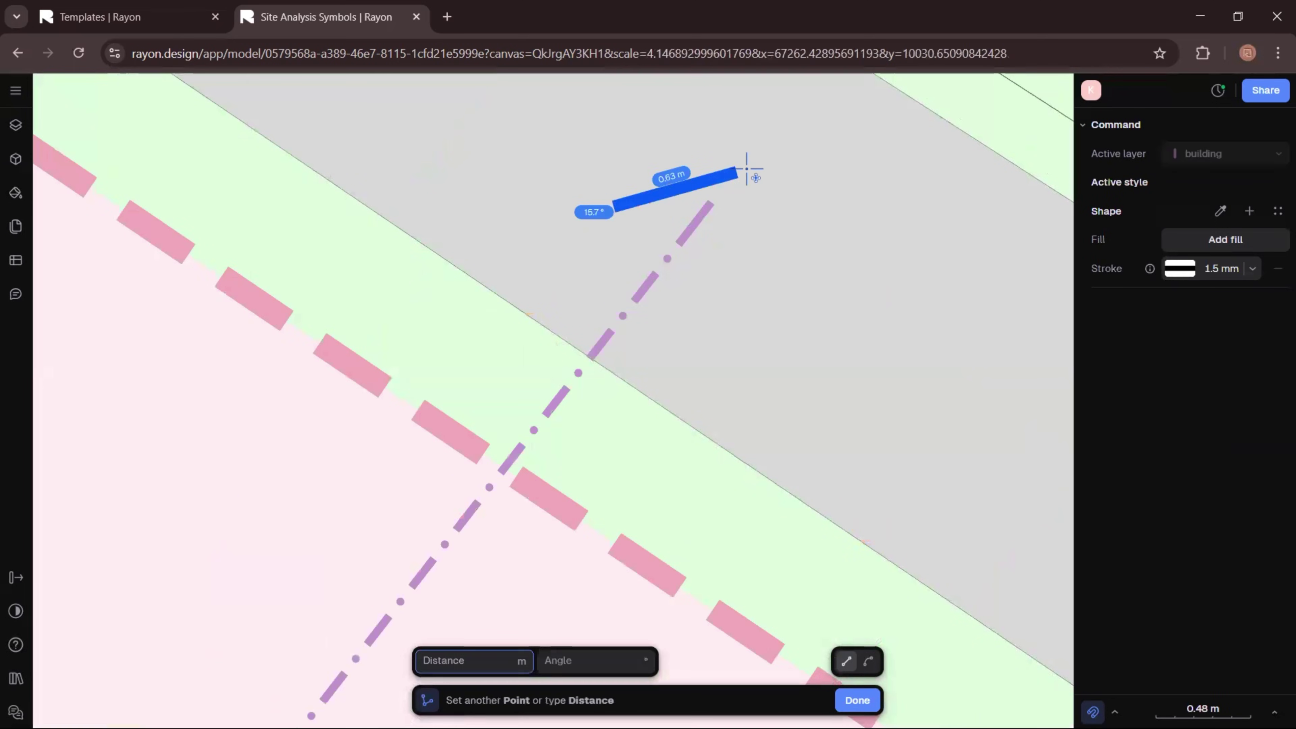
left_click(752, 163)
left_click(740, 287)
left_click(614, 206)
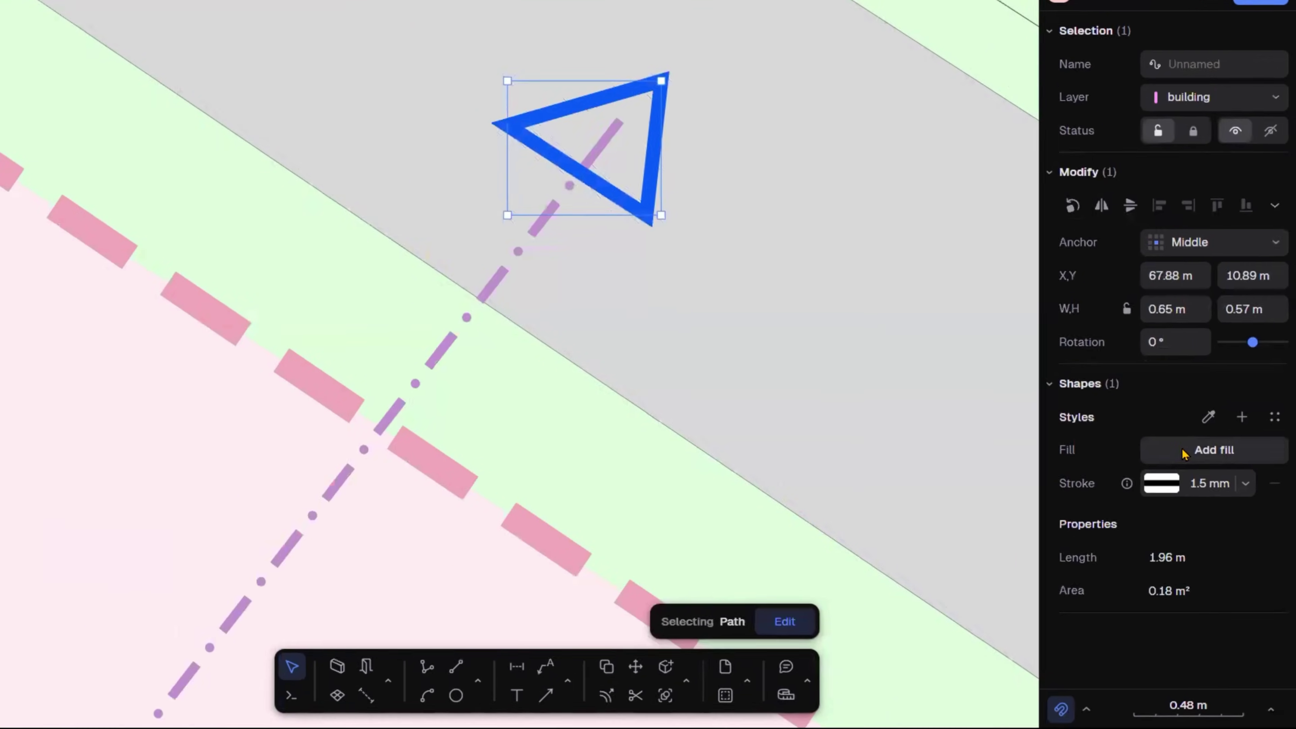
- Give the triangle a solid fill in the route's purple BE8BCE and remove its stroke
left_click(1182, 451)
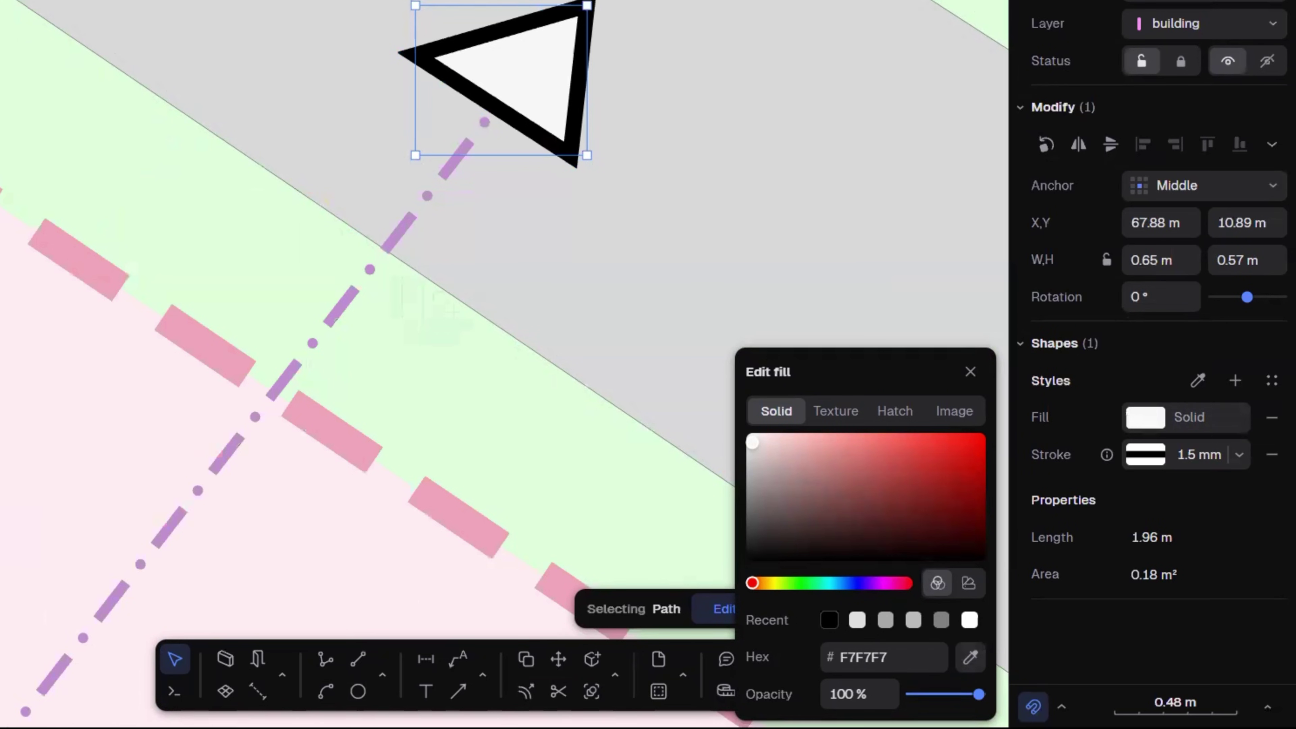
left_click(392, 242)
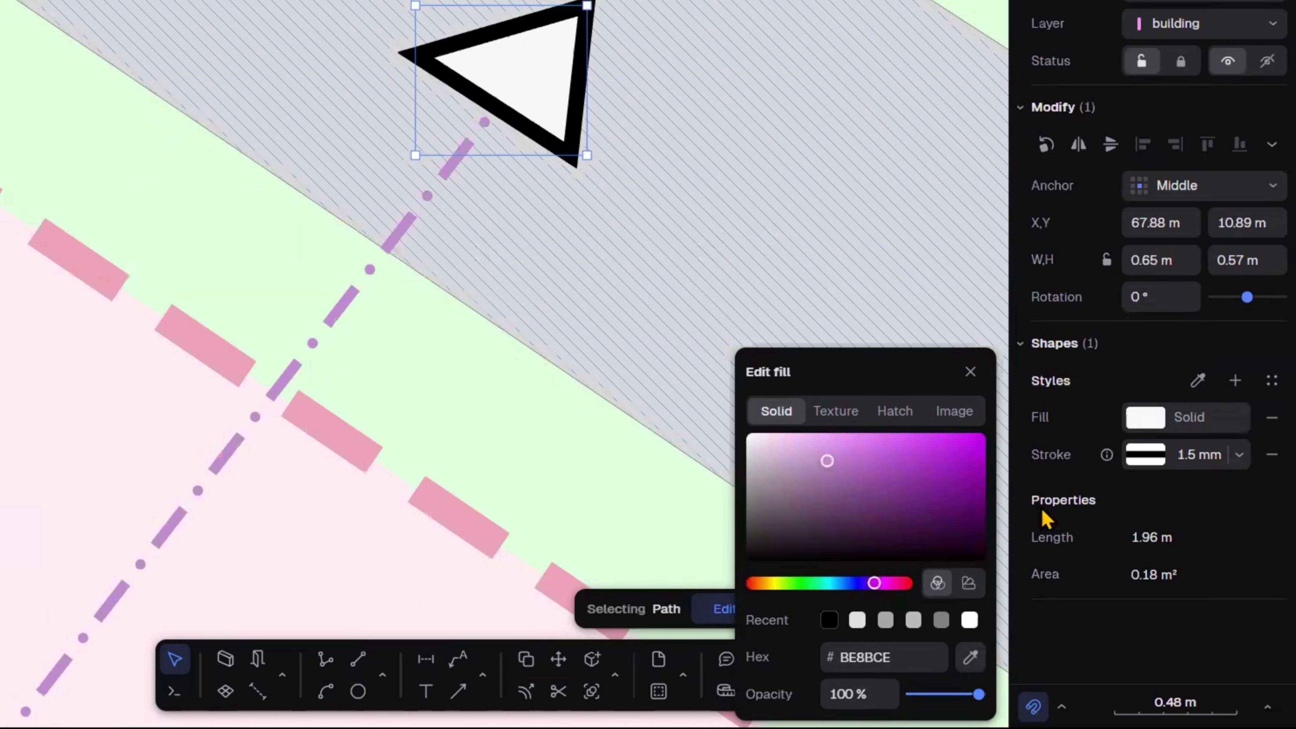
left_click(1272, 454)
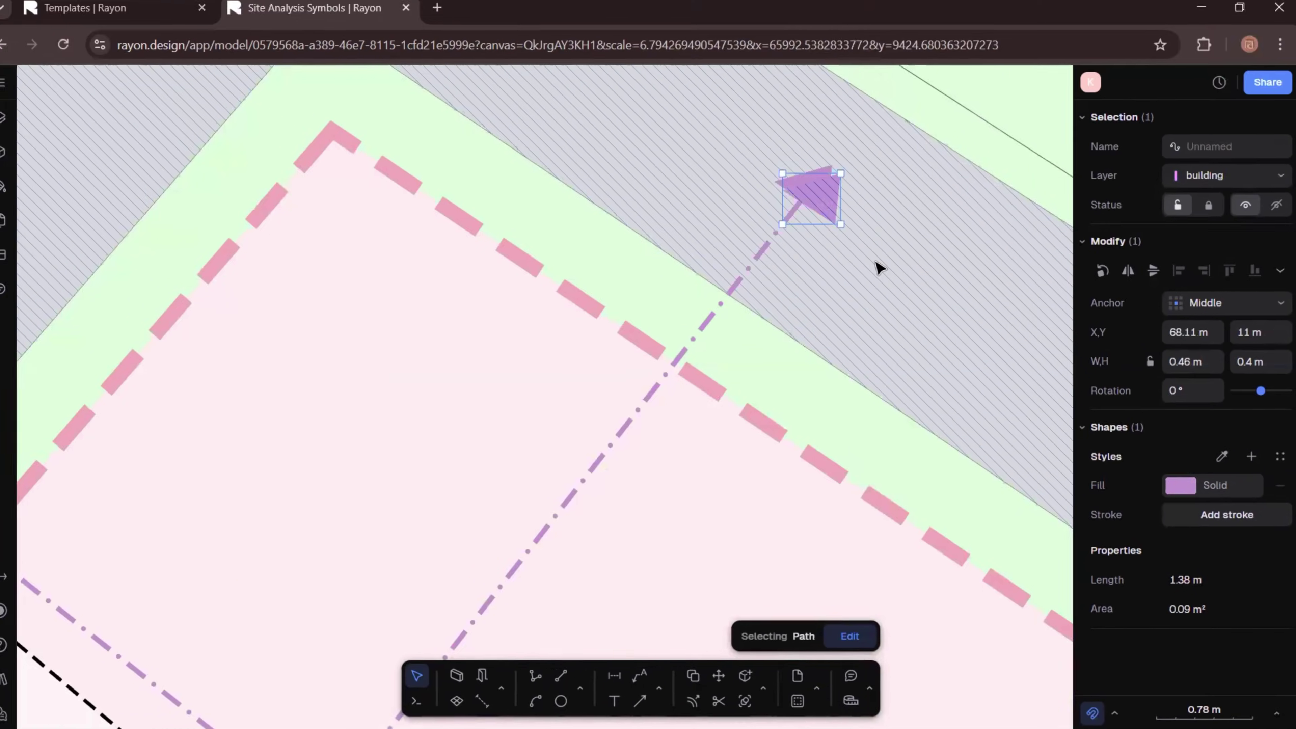
- Place a copy of the purple arrowhead at the southwest end of the vehicular branch, pointing southwest
left_click_drag(819, 188, 433, 447)
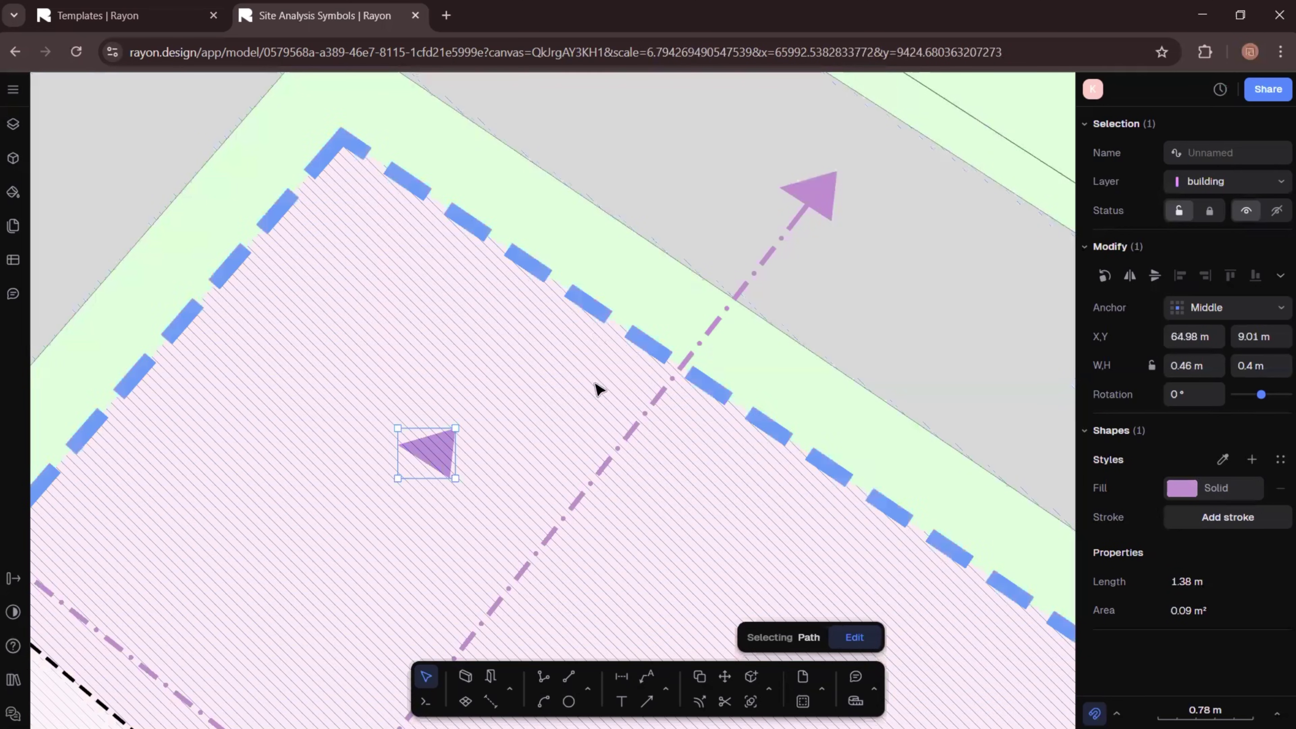
scroll(711, 208, "down", 3)
middle_click_drag(710, 208, 720, 160)
left_click_drag(728, 165, 511, 578)
scroll(492, 610, "up", 5)
- Draw an open polyline from the southwest road about 17 m northeast between the buildings, ending with a short turn into the white building
scroll(511, 579, "down", 8)
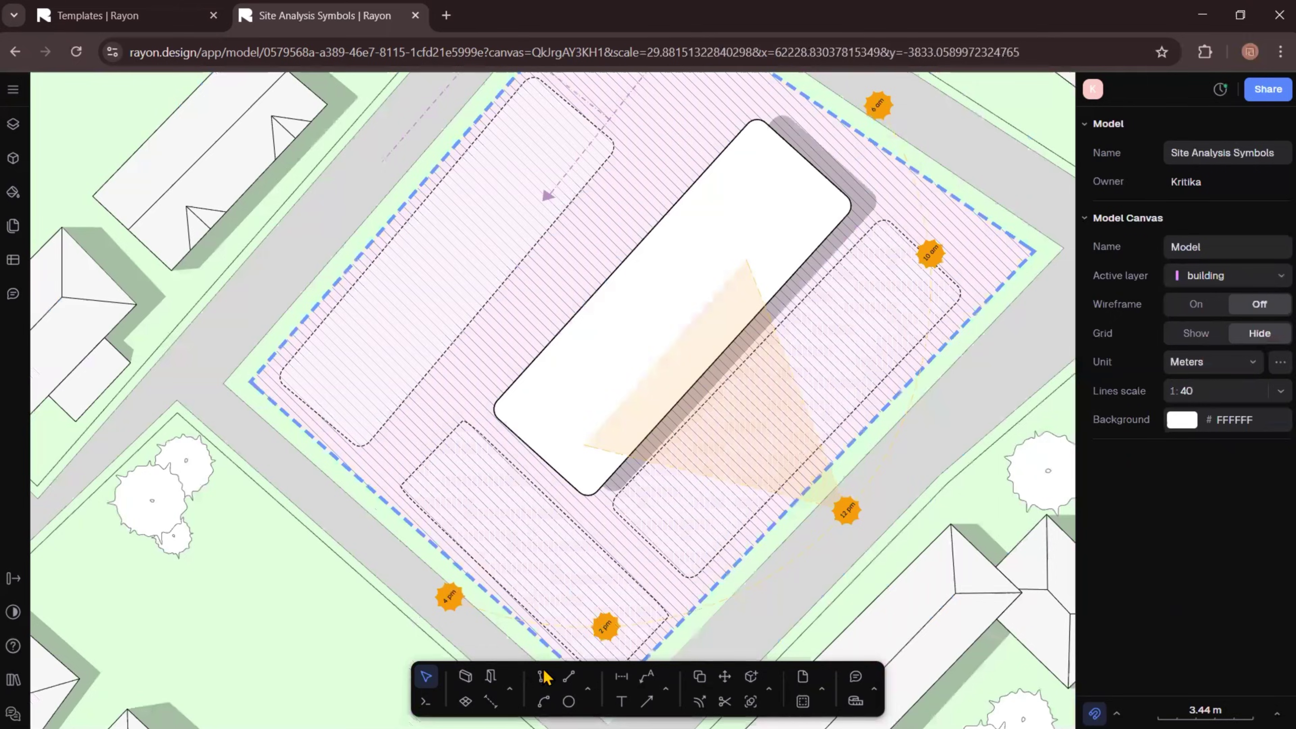
left_click(544, 676)
left_click(267, 449)
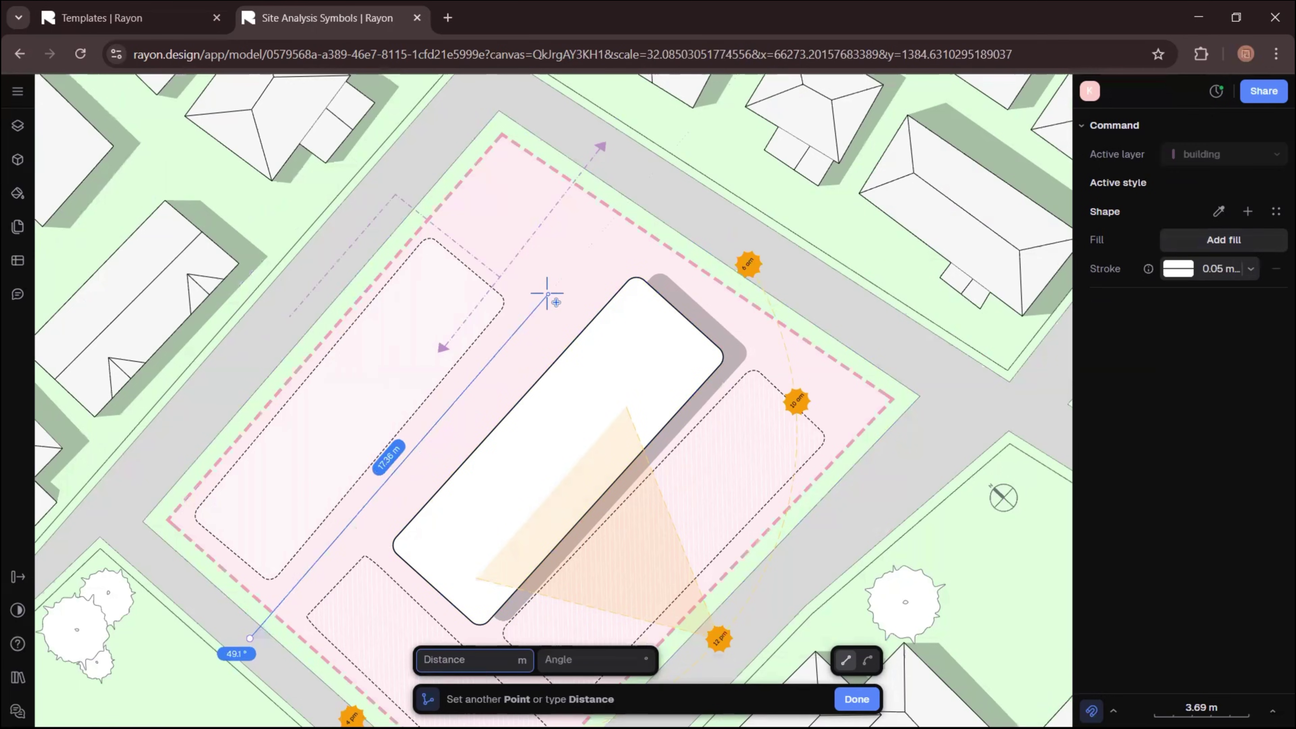
scroll(547, 293, "up", 5)
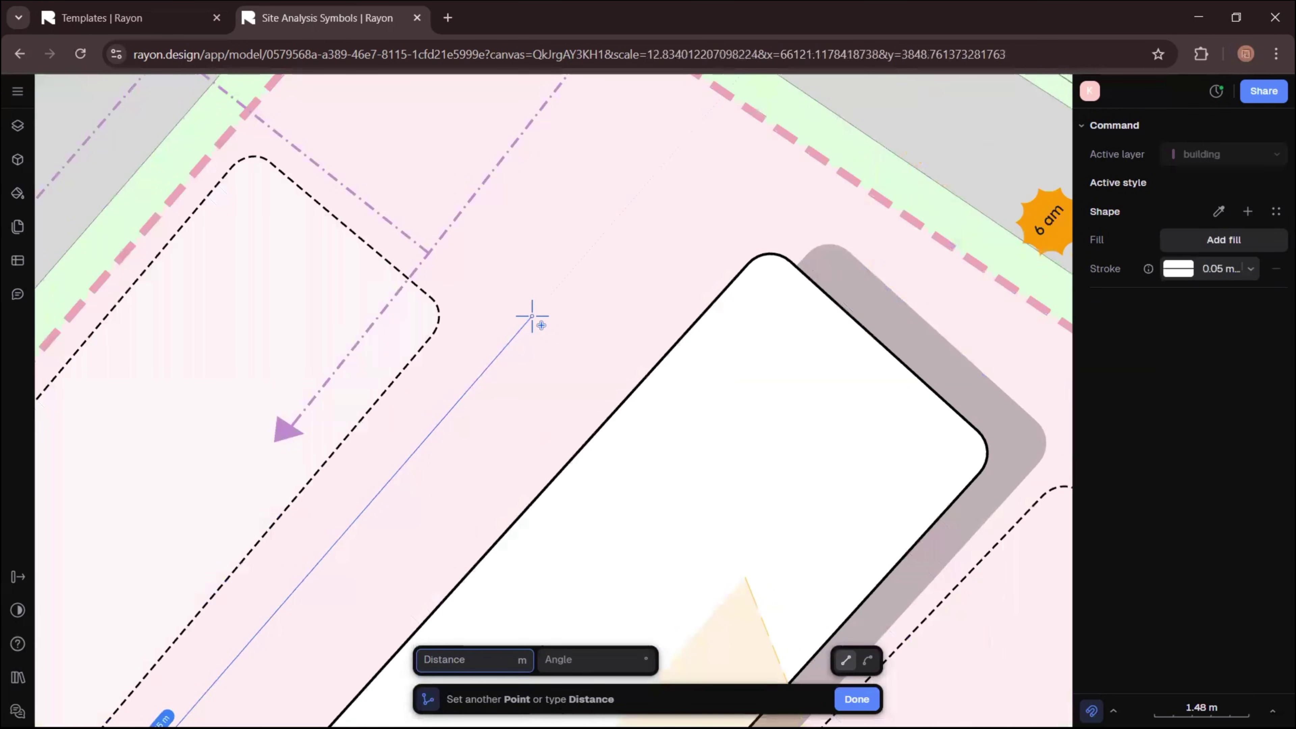
left_click(521, 332)
left_click(648, 429)
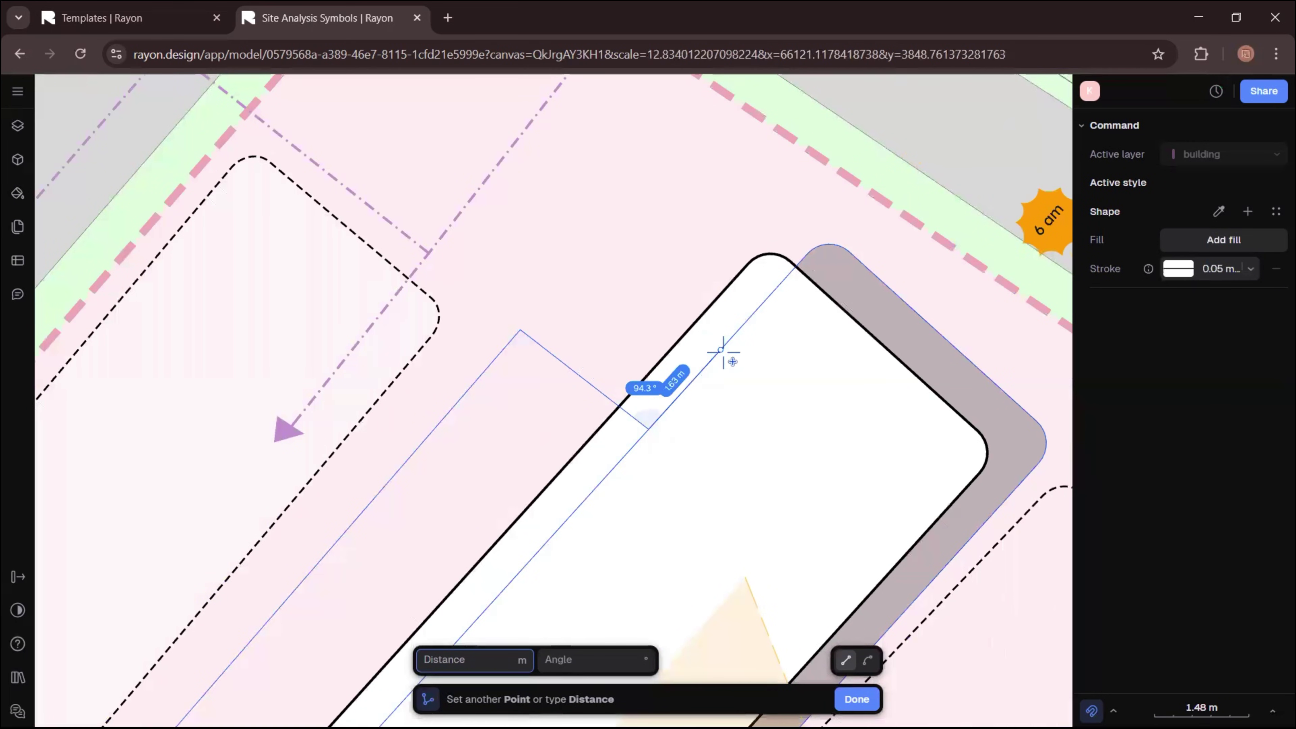
key("Return")
- Draw a line from the new polyline's corner northeast across the site boundary onto the northeast road
left_click(568, 676)
left_click(520, 330)
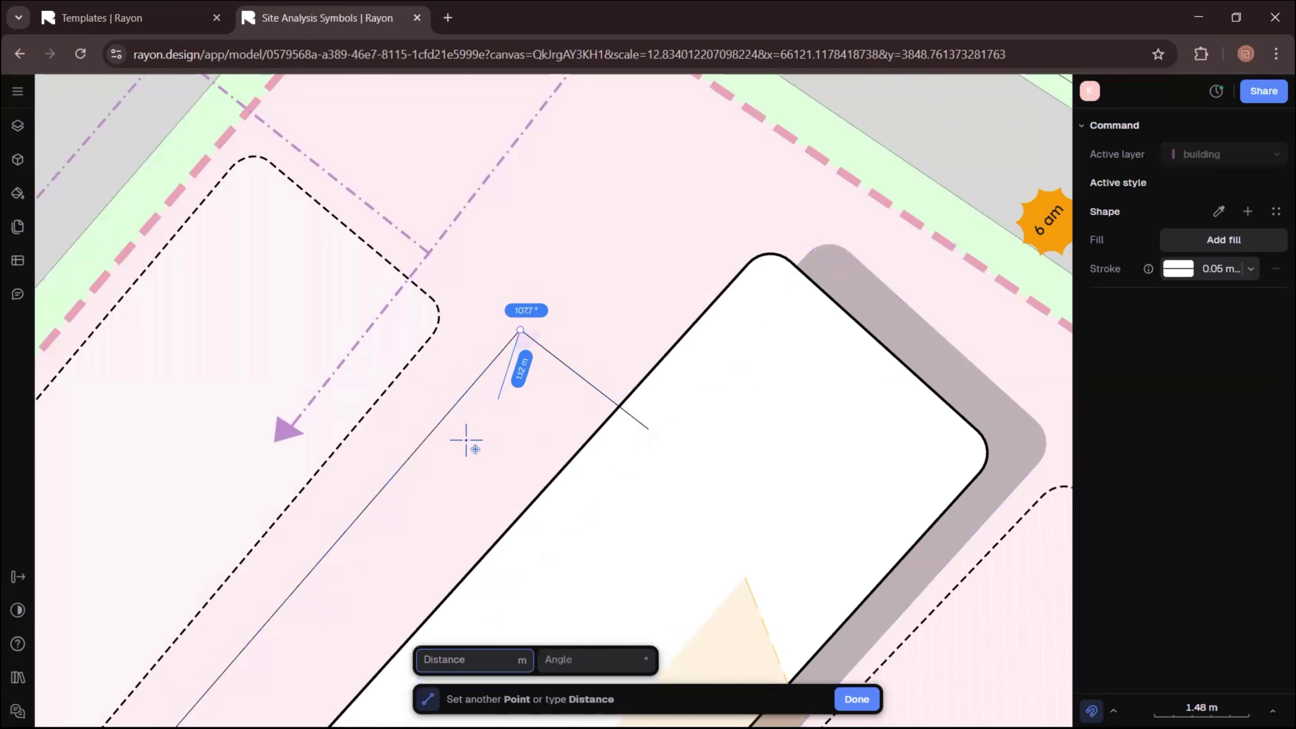
scroll(463, 440, "down", 3)
left_click(666, 179)
key("Return")
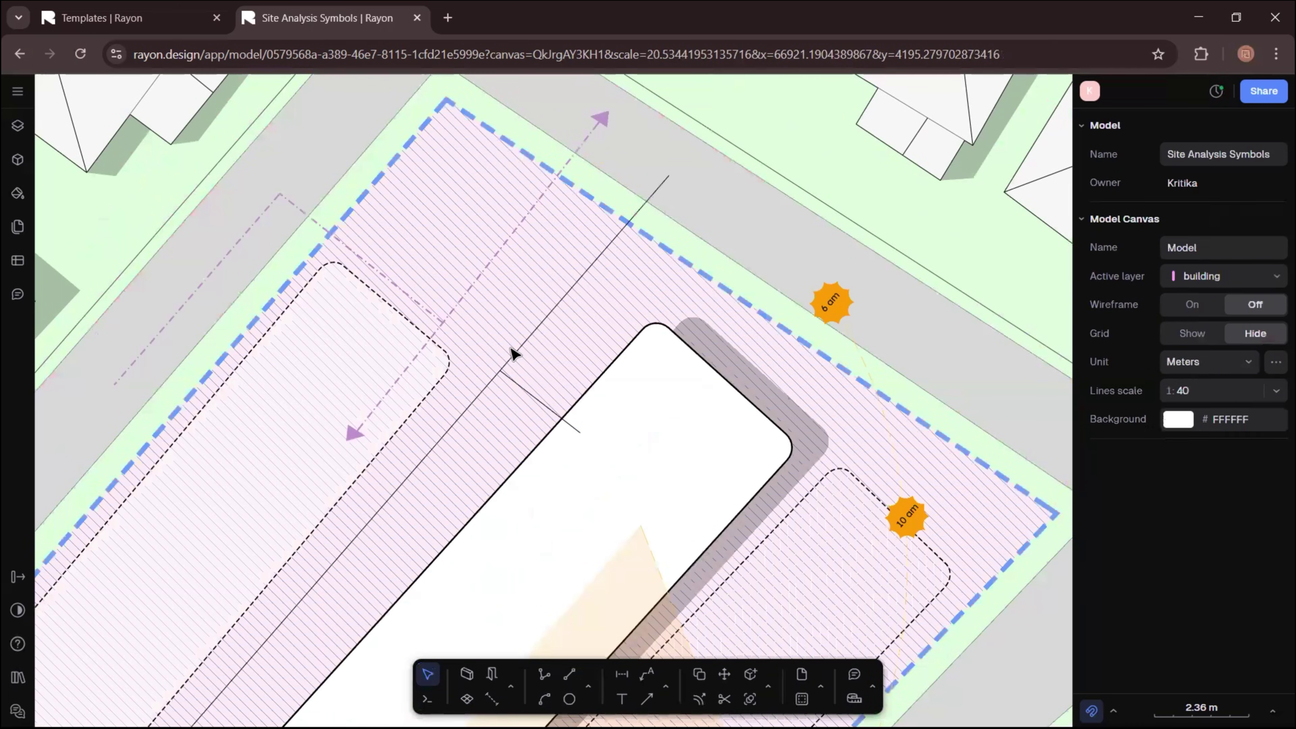
- Apply the Pedestrian Access line style from the symbol sheet to the new line and polyline
left_click(522, 346)
left_click(549, 410, "shift")
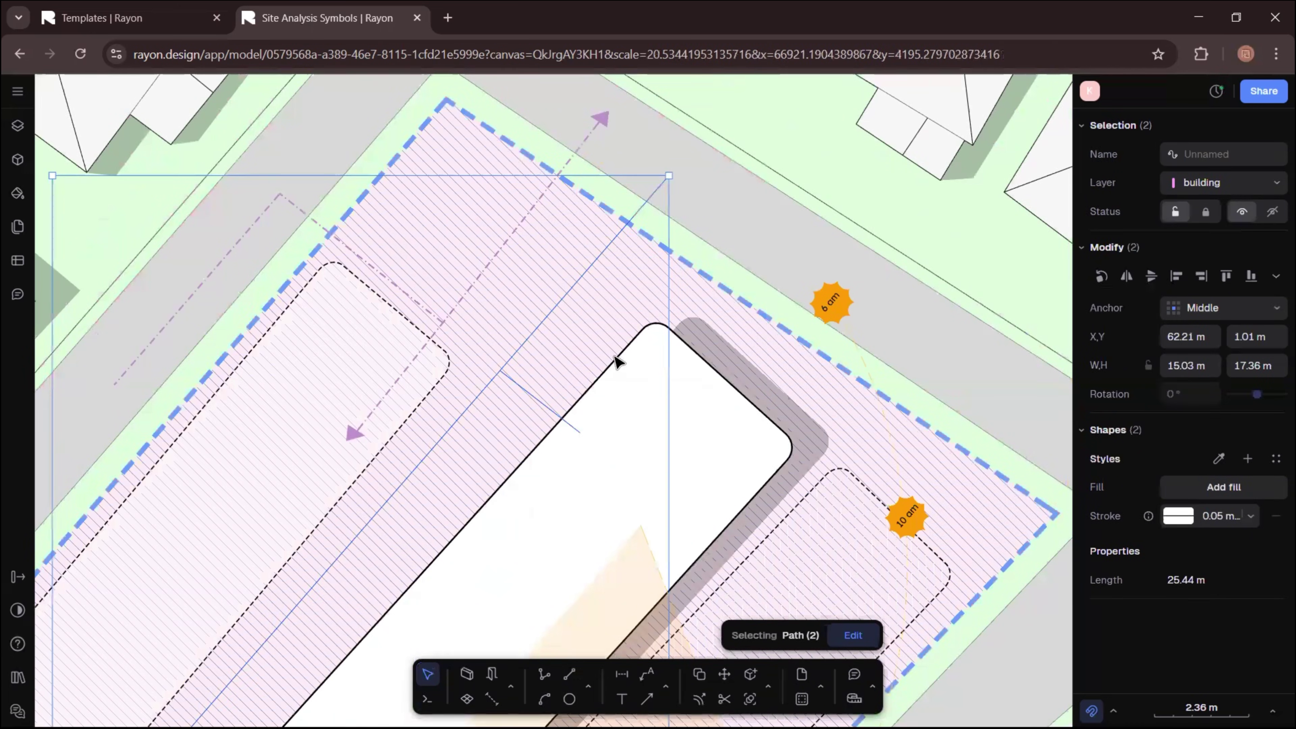
scroll(818, 327, "down", 10)
scroll(512, 364, "up", 8)
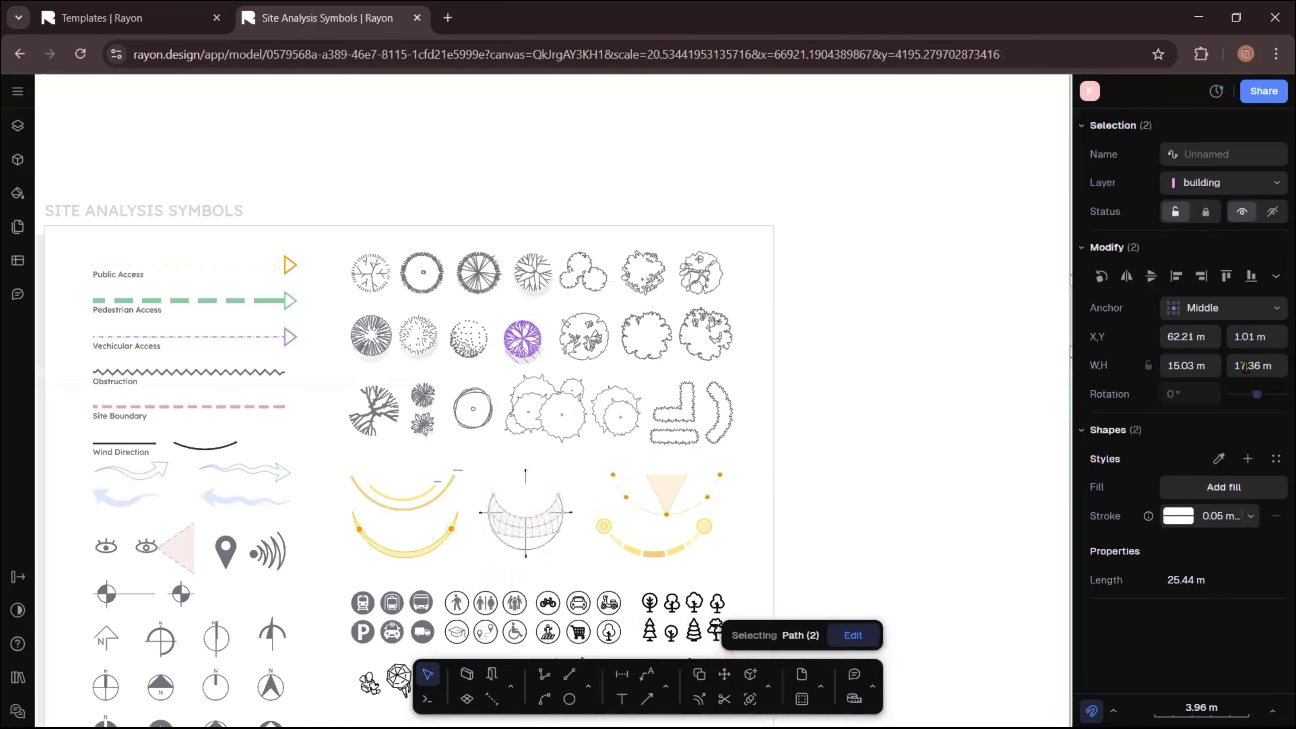
left_click(1219, 459)
left_click(241, 300)
- Set the stroke width of the Pedestrian Access style to 1.4 mm
scroll(419, 341, "down", 6)
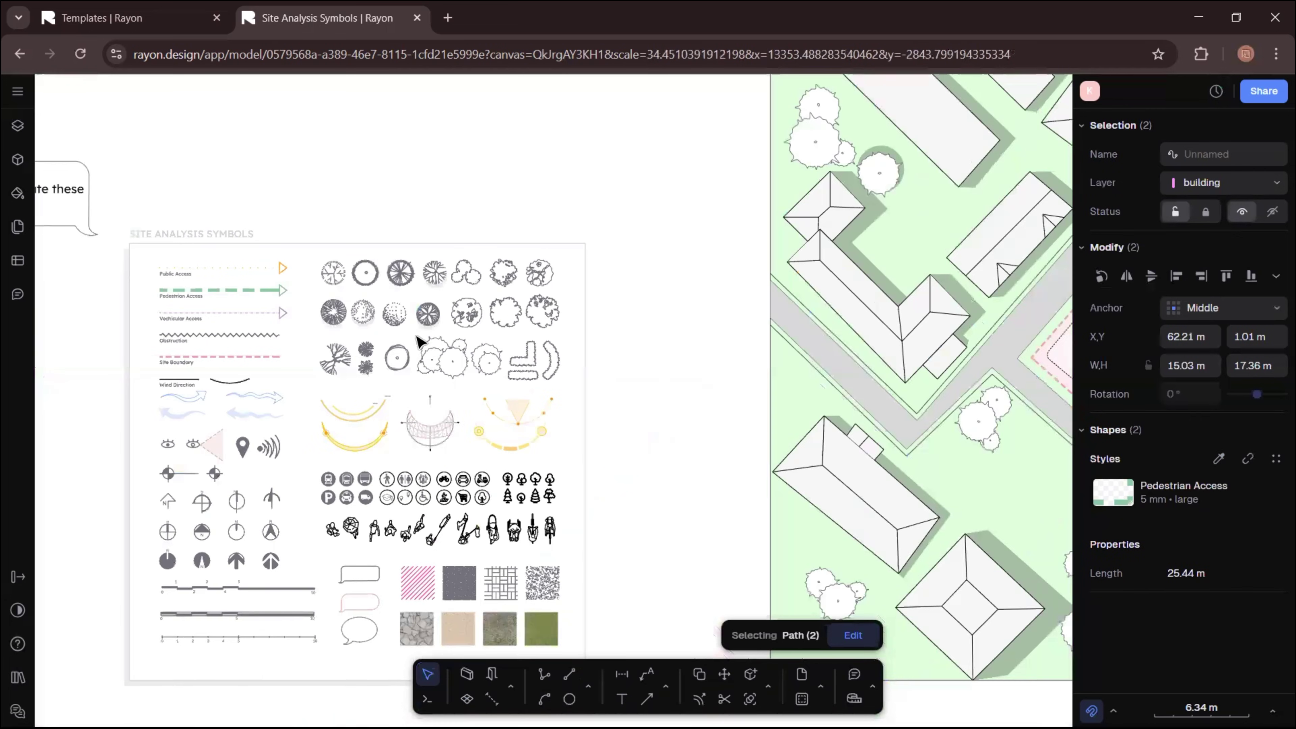
left_click(561, 512)
scroll(602, 270, "up", 6)
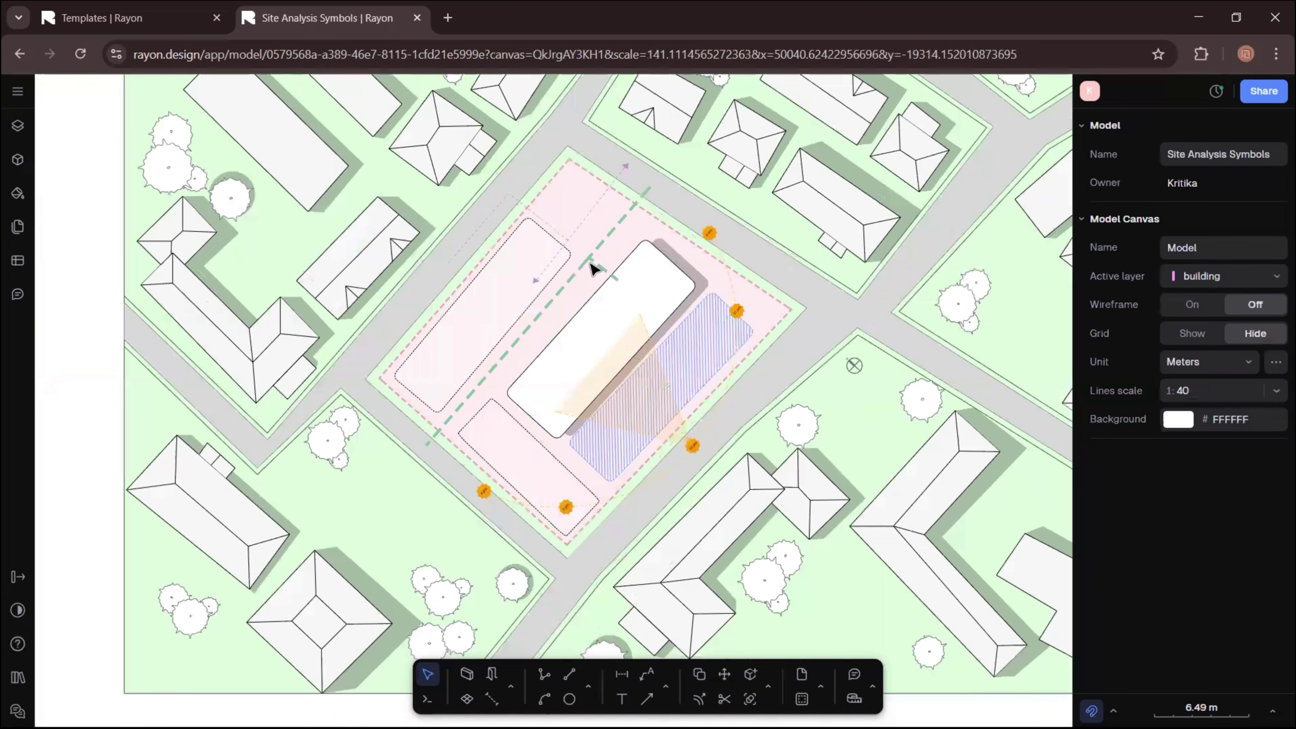
scroll(582, 265, "up", 4)
left_click(587, 266)
left_click(636, 207, "shift")
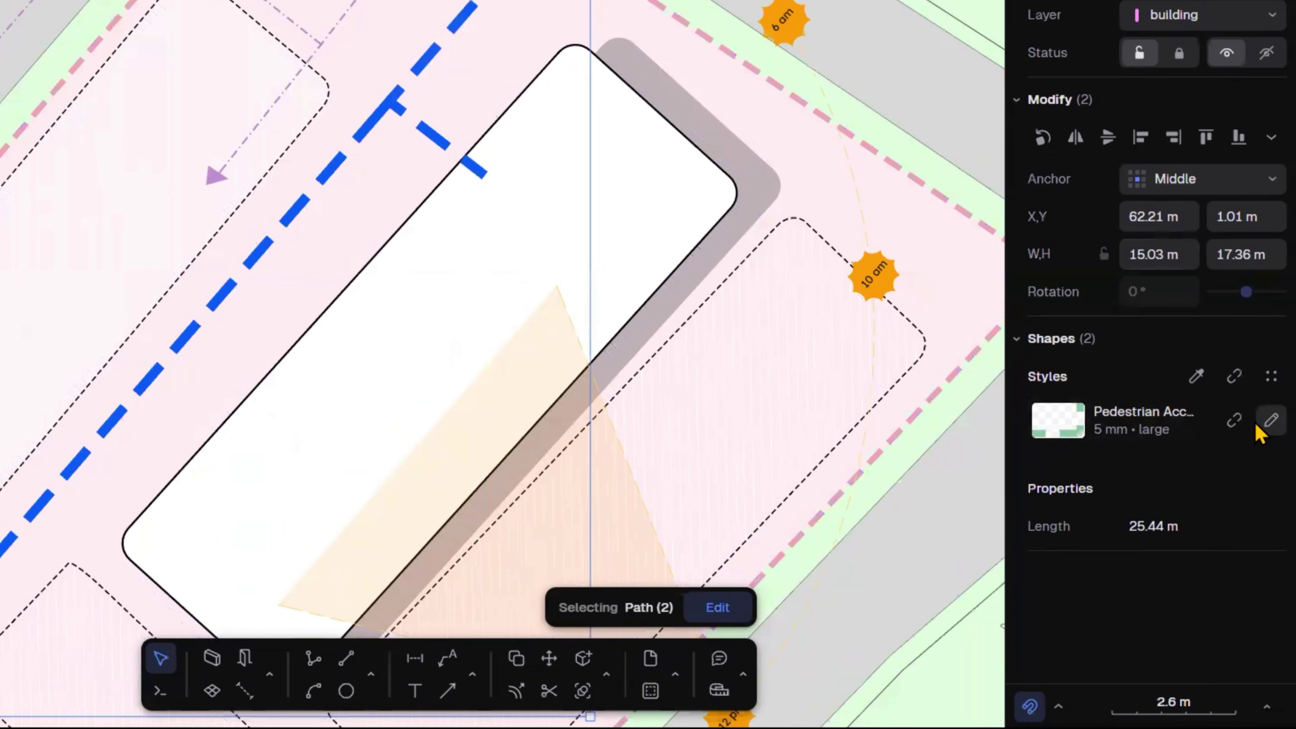
left_click(1272, 488)
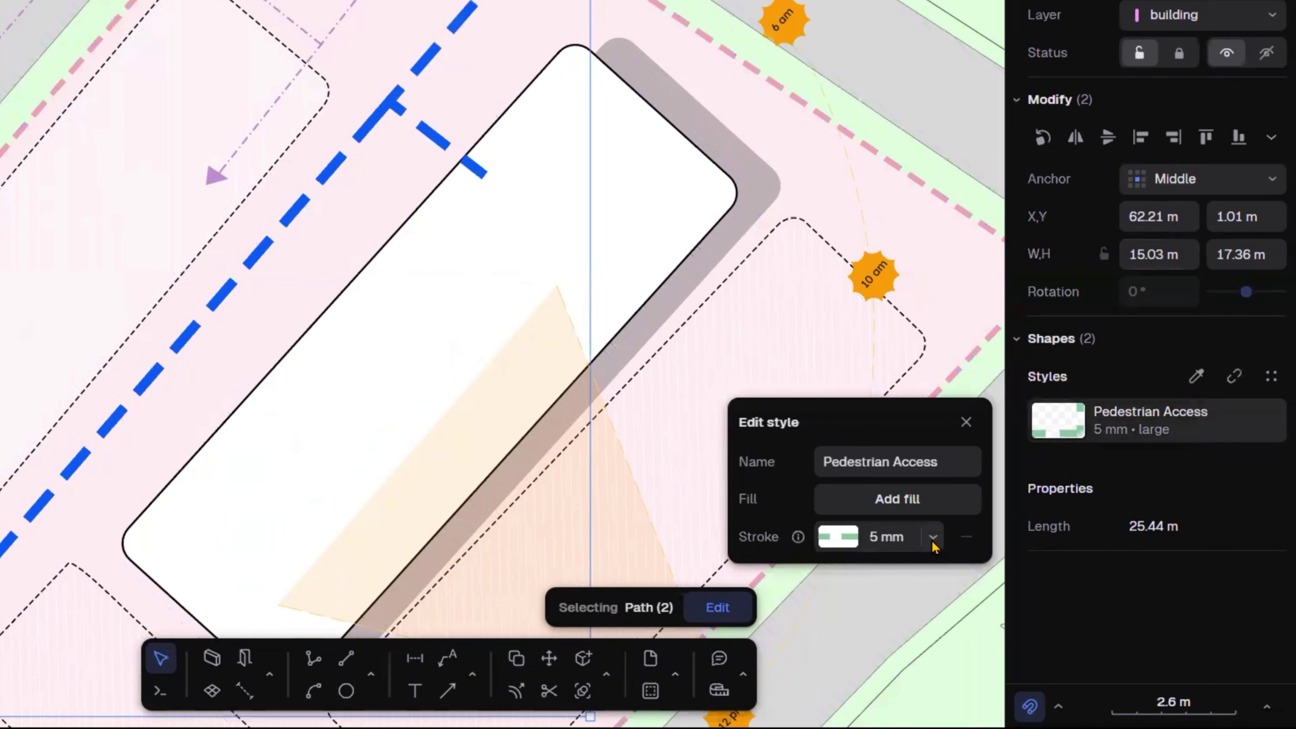
left_click(964, 577)
left_click(842, 399)
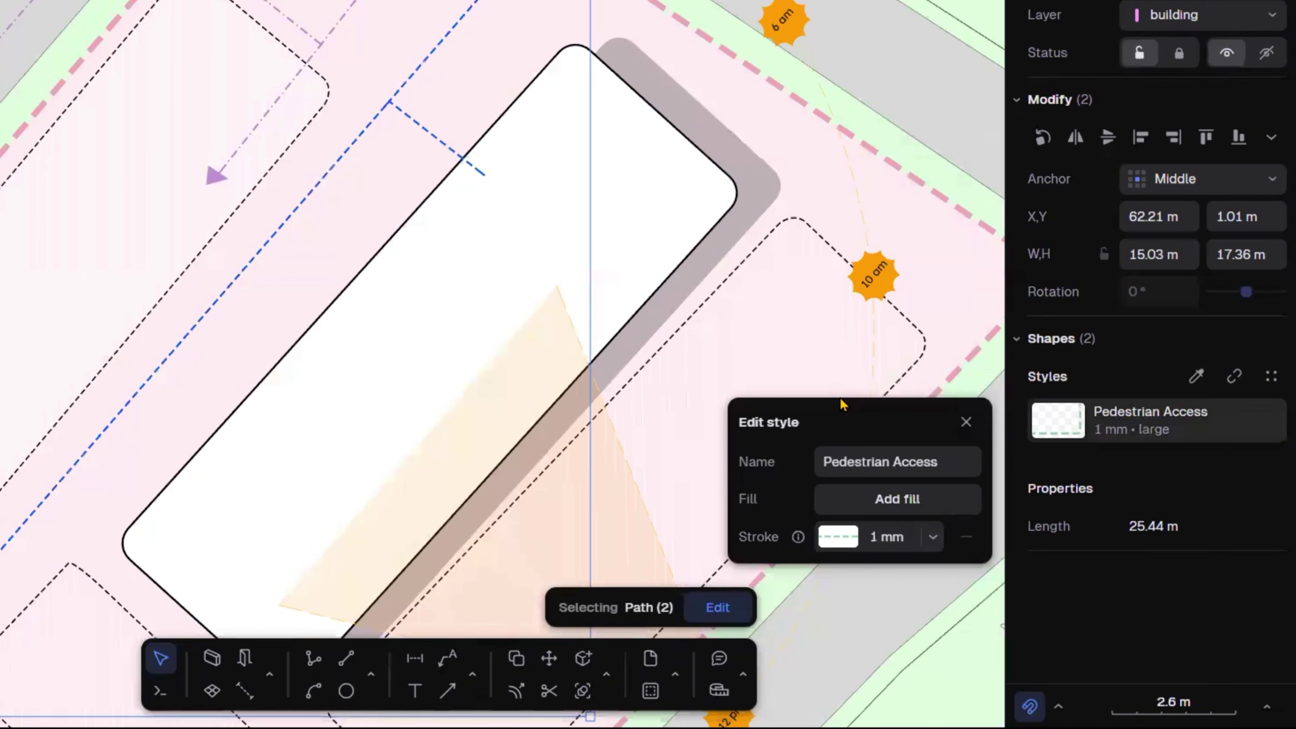
left_click(931, 537)
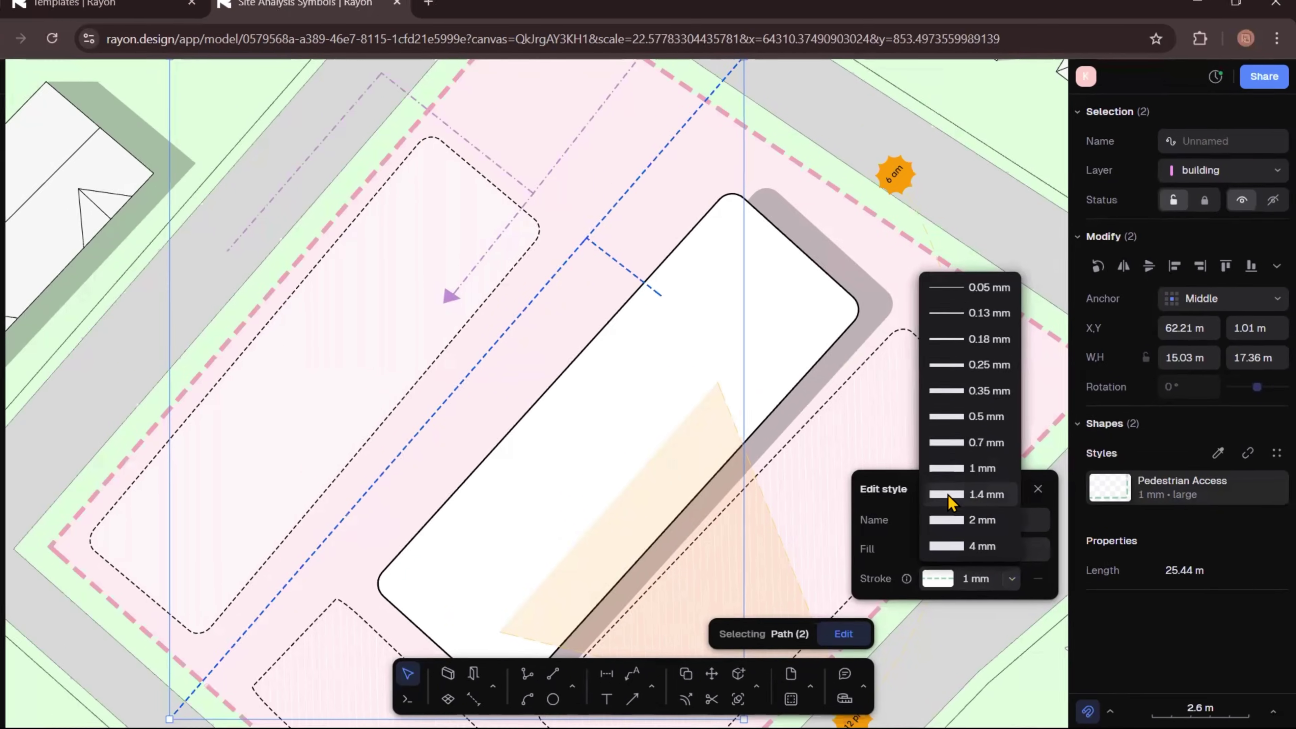
left_click(855, 424)
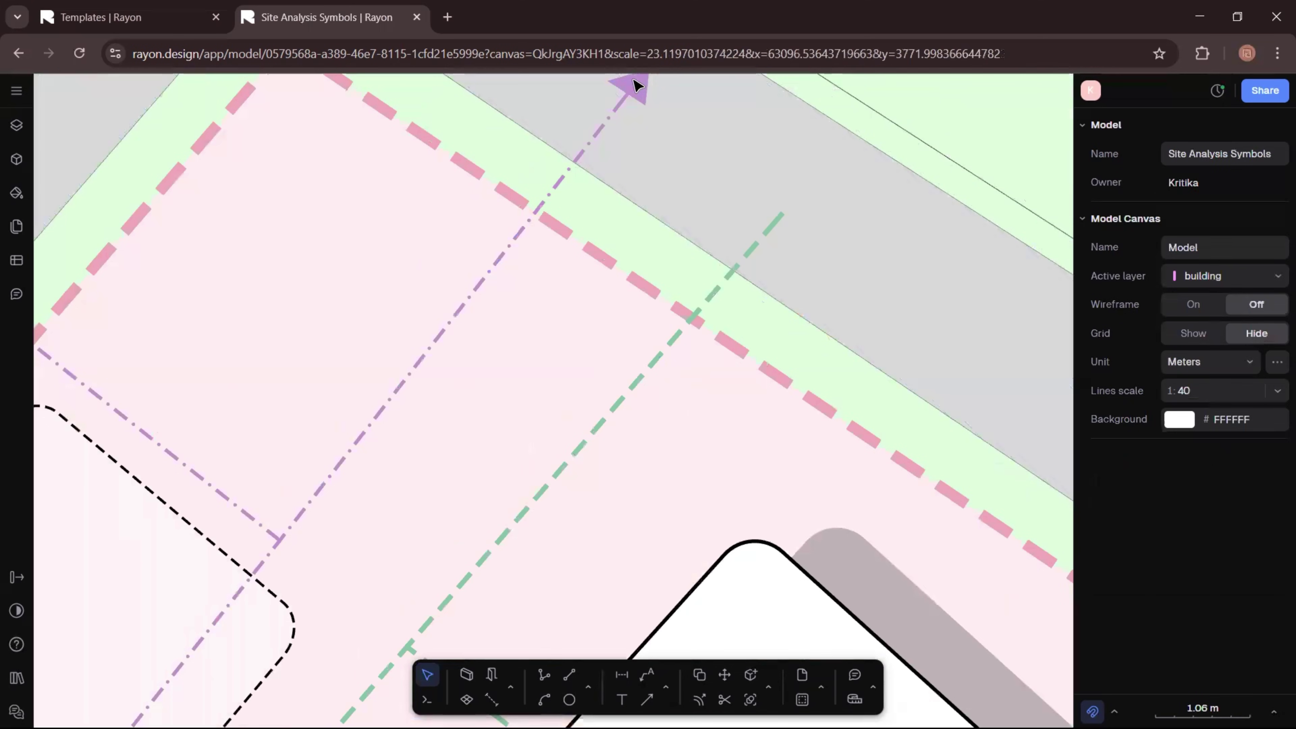
- Duplicate the northeast purple arrowhead and place the copy at the pedestrian route's end on the northeast road
left_click(632, 84)
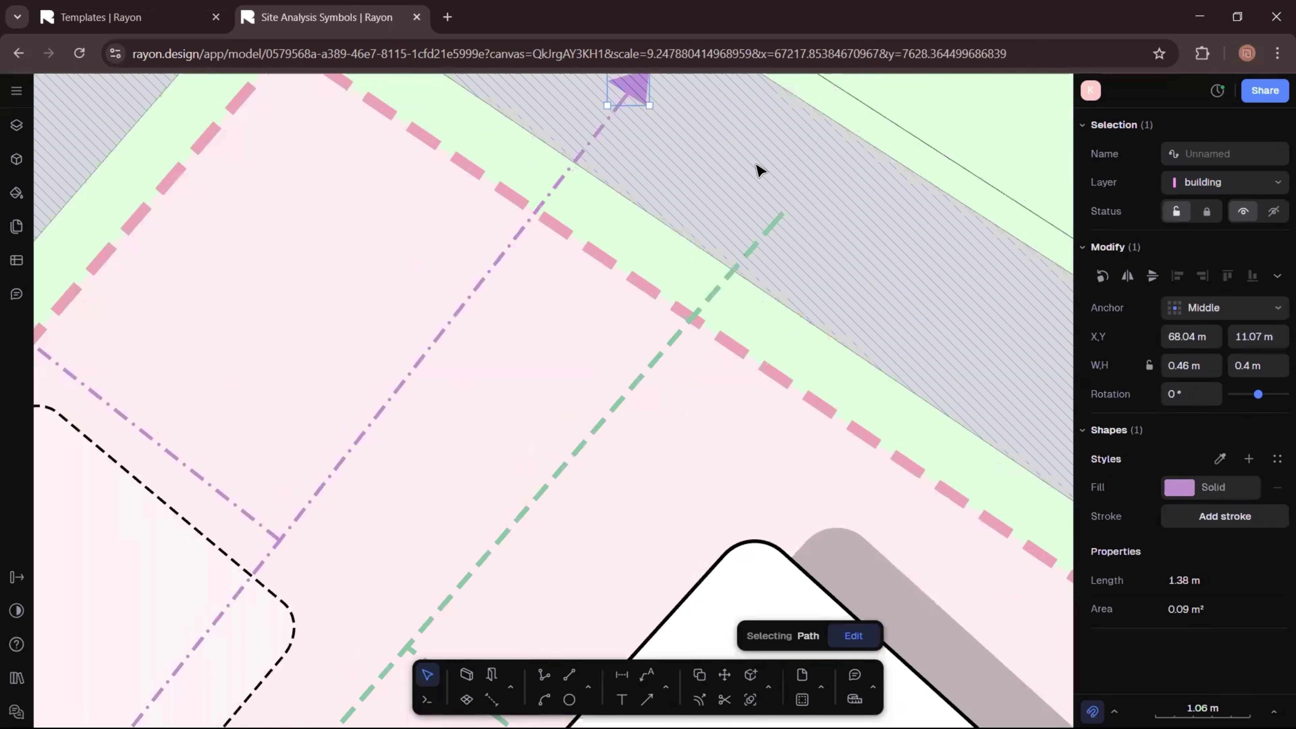
key("ctrl+d")
middle_click_drag(677, 210, 591, 305)
left_click_drag(557, 191, 707, 311)
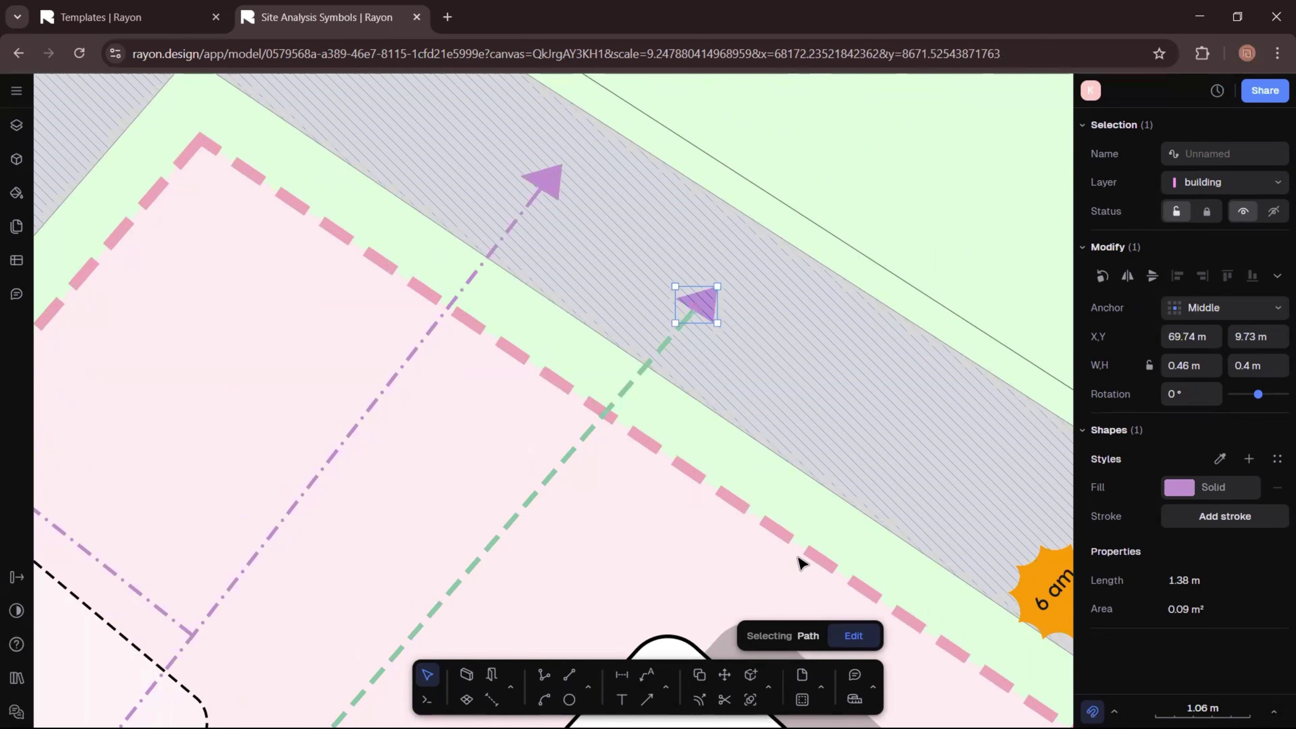
- Recolour the duplicated arrowhead on the northeast road to green 8BCBA3, sampled from the pedestrian route line
left_click(1178, 488)
left_click(1043, 673)
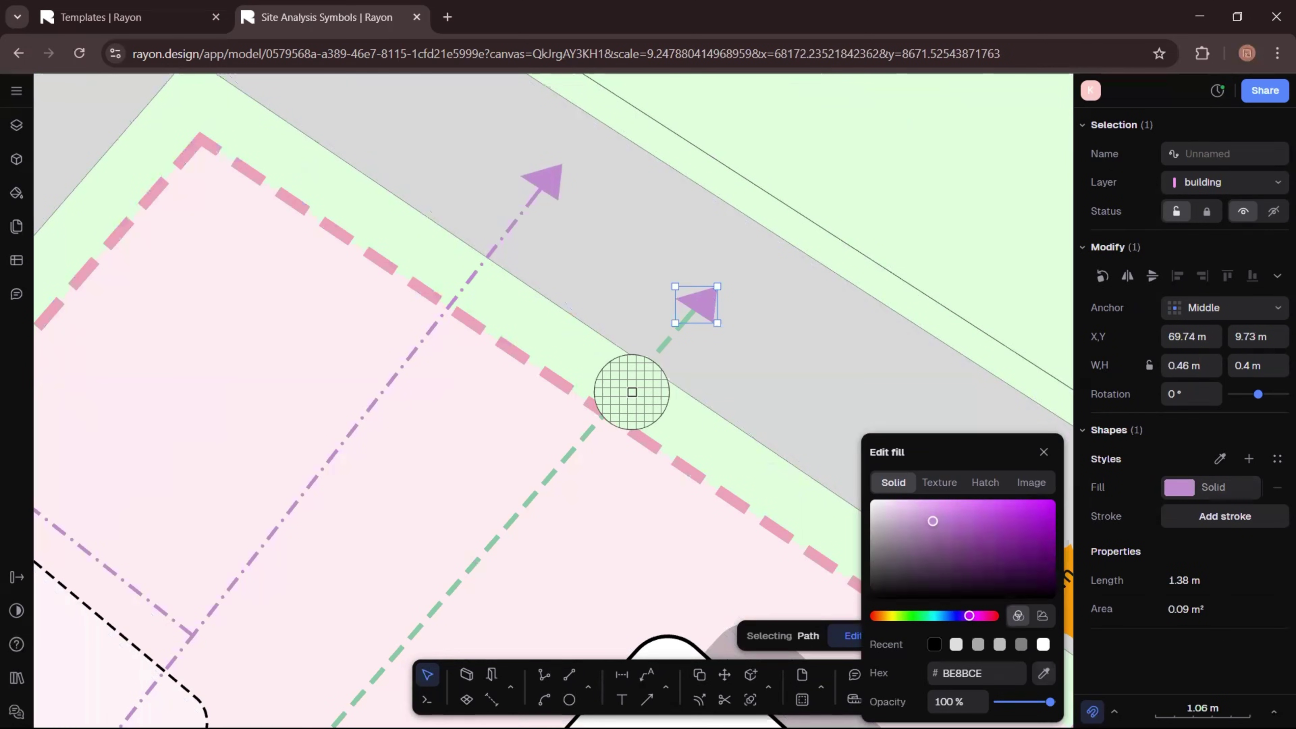
left_click(628, 387)
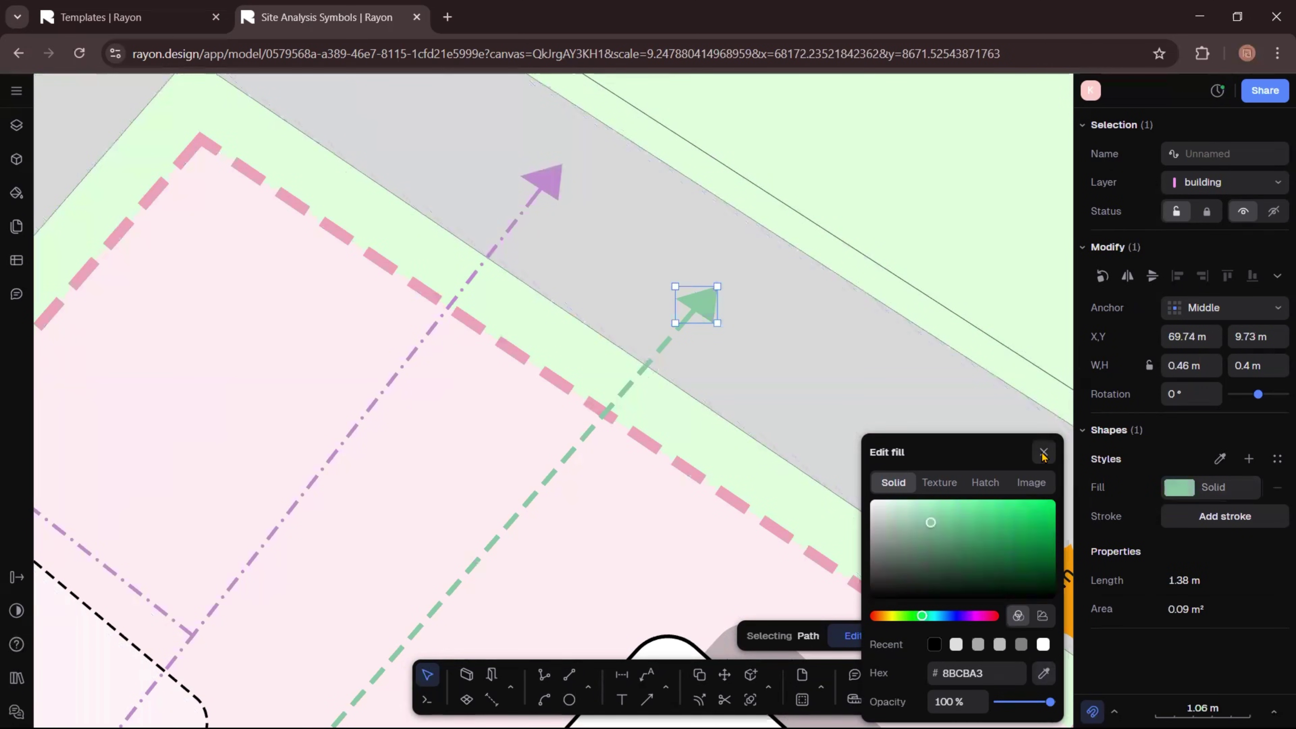
- Duplicate the green arrowhead onto the end of the pedestrian branch over the white building and rotate it to follow the line
scroll(794, 254, "down", 5)
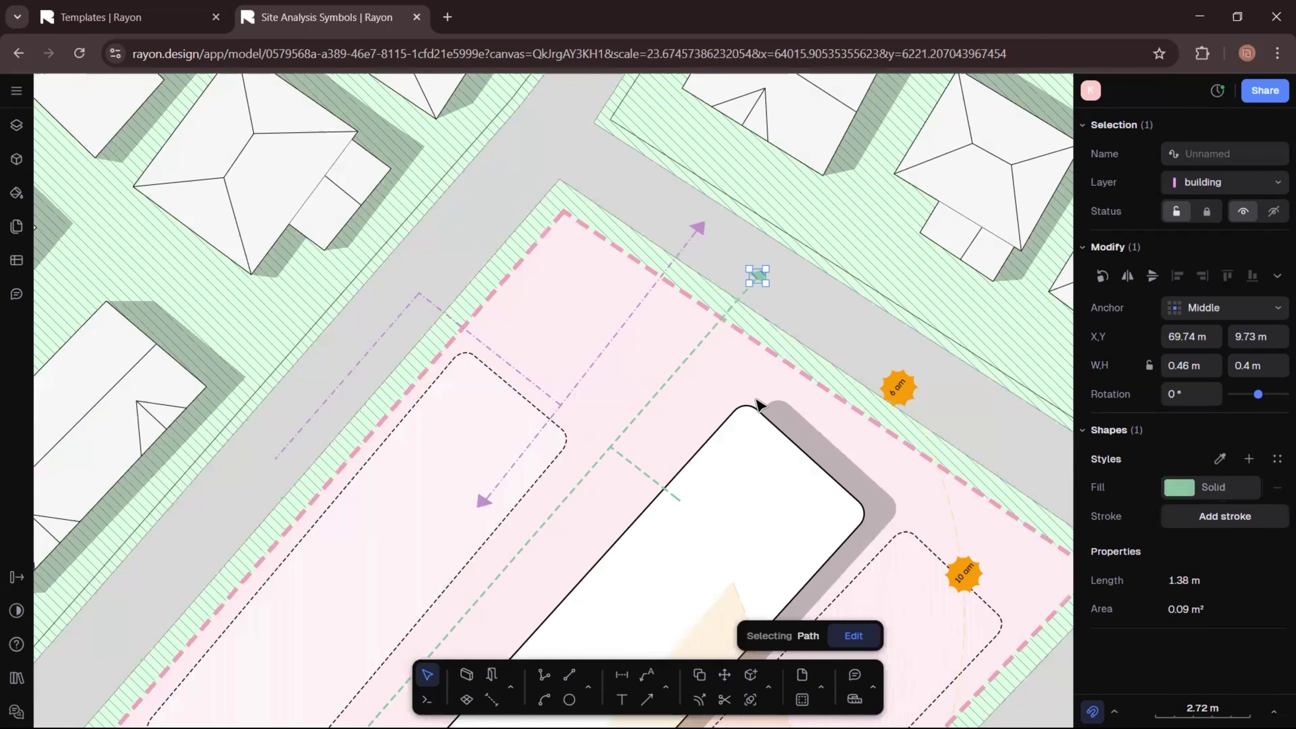
scroll(760, 403, "up", 5)
left_click_drag(645, 555, 644, 558)
middle_click_drag(709, 419, 738, 134)
scroll(673, 283, "up", 5)
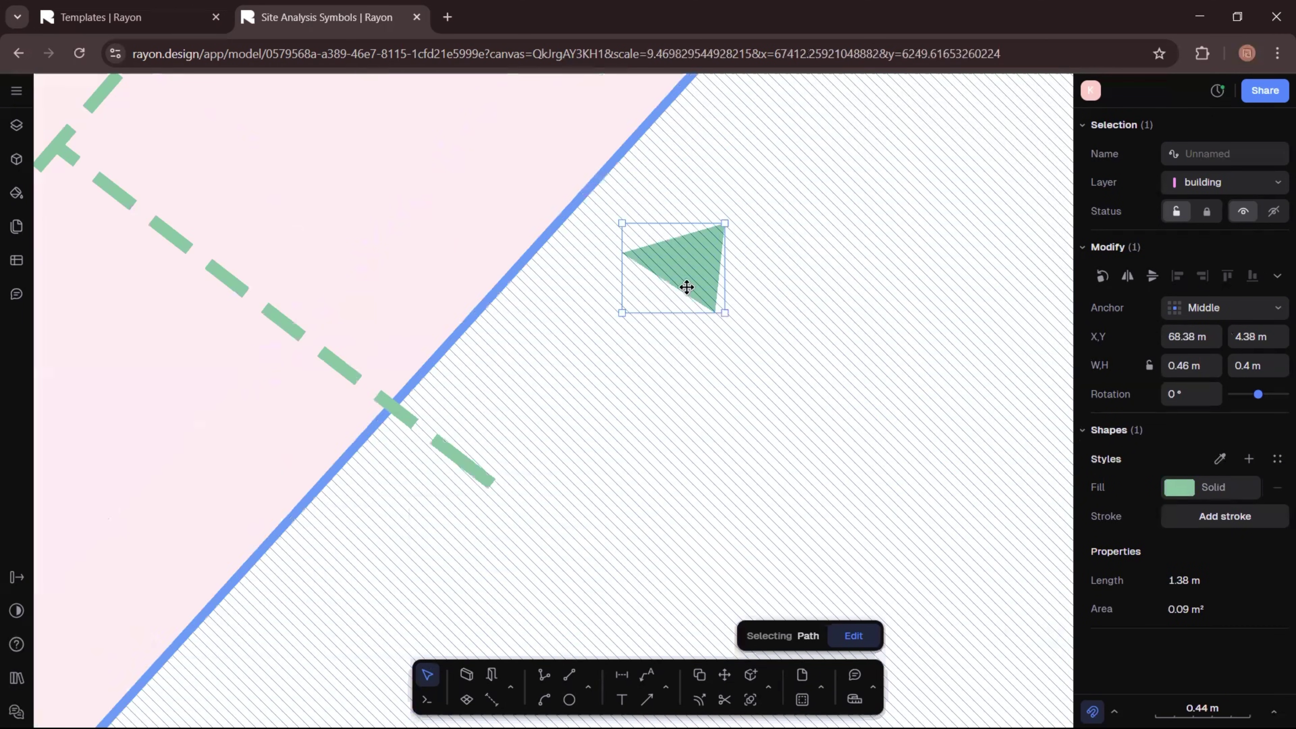
left_click_drag(686, 286, 561, 443)
left_click_drag(488, 499, 506, 411)
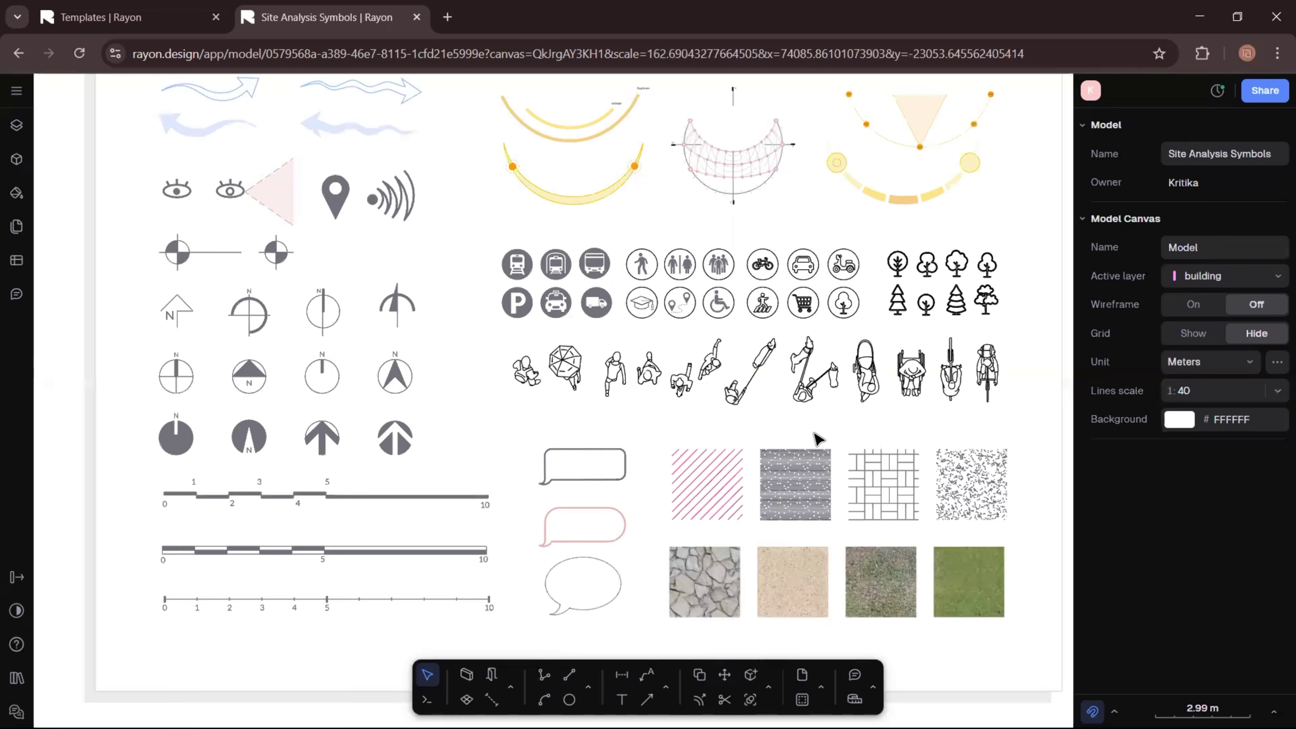
- Examine the transport, people and tree icons on the symbol sheet
scroll(624, 535, "up", 3)
scroll(624, 534, "right", 4)
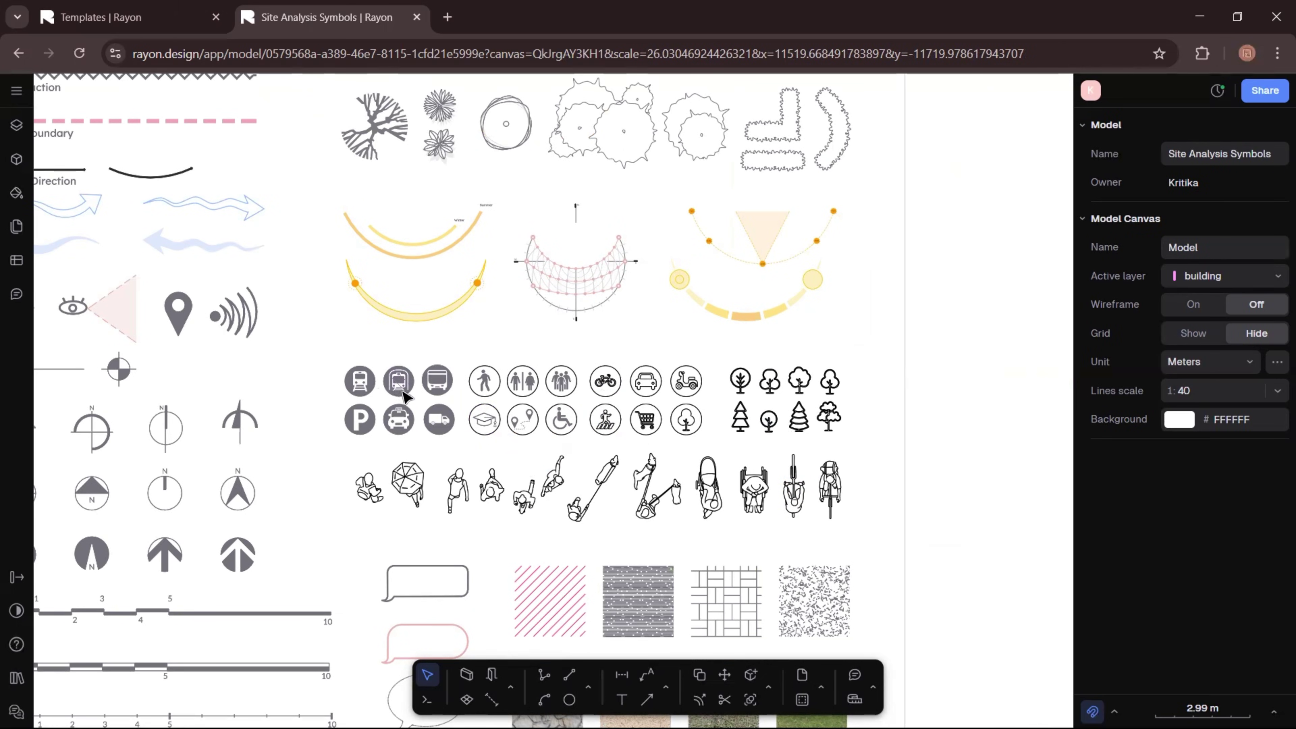
middle_click_drag(482, 360, 660, 397)
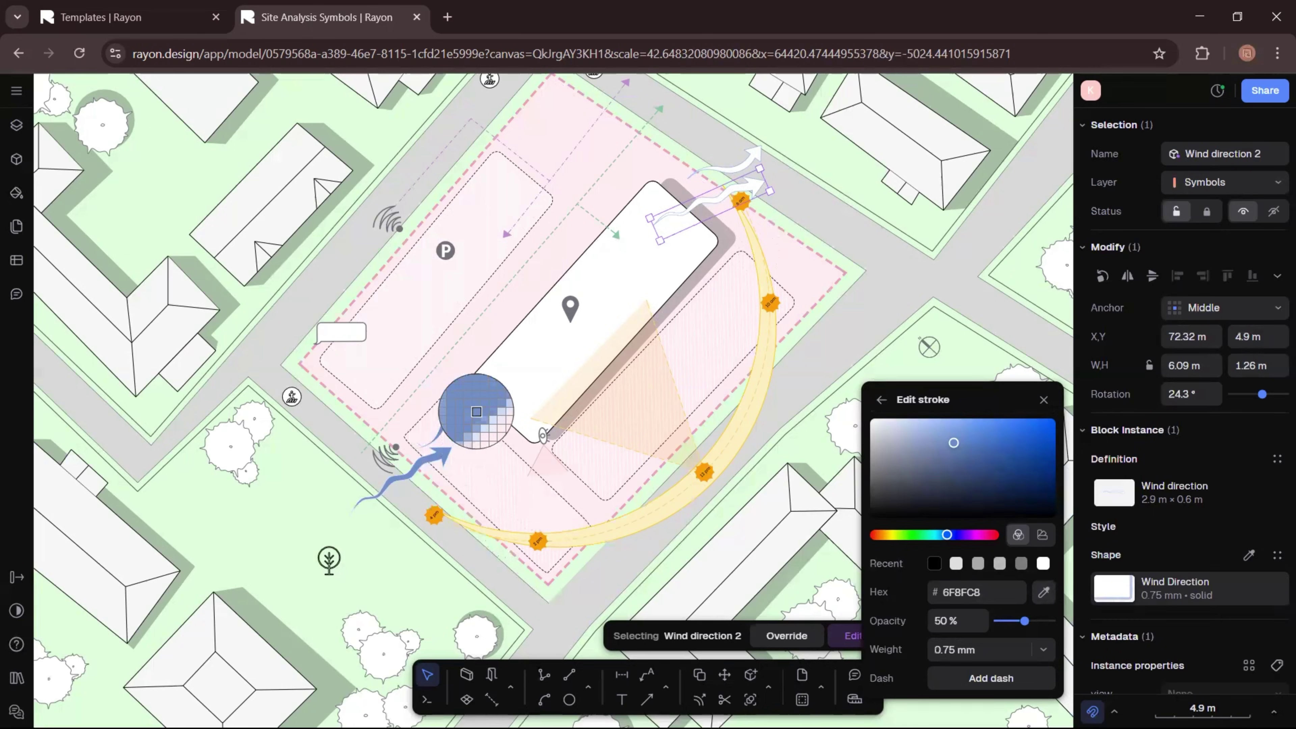
- Finish the Wind Direction style's stroke edit with colour 6F8FC8 and deselect the northeast wind arrow
left_click(1043, 400)
left_click(983, 318)
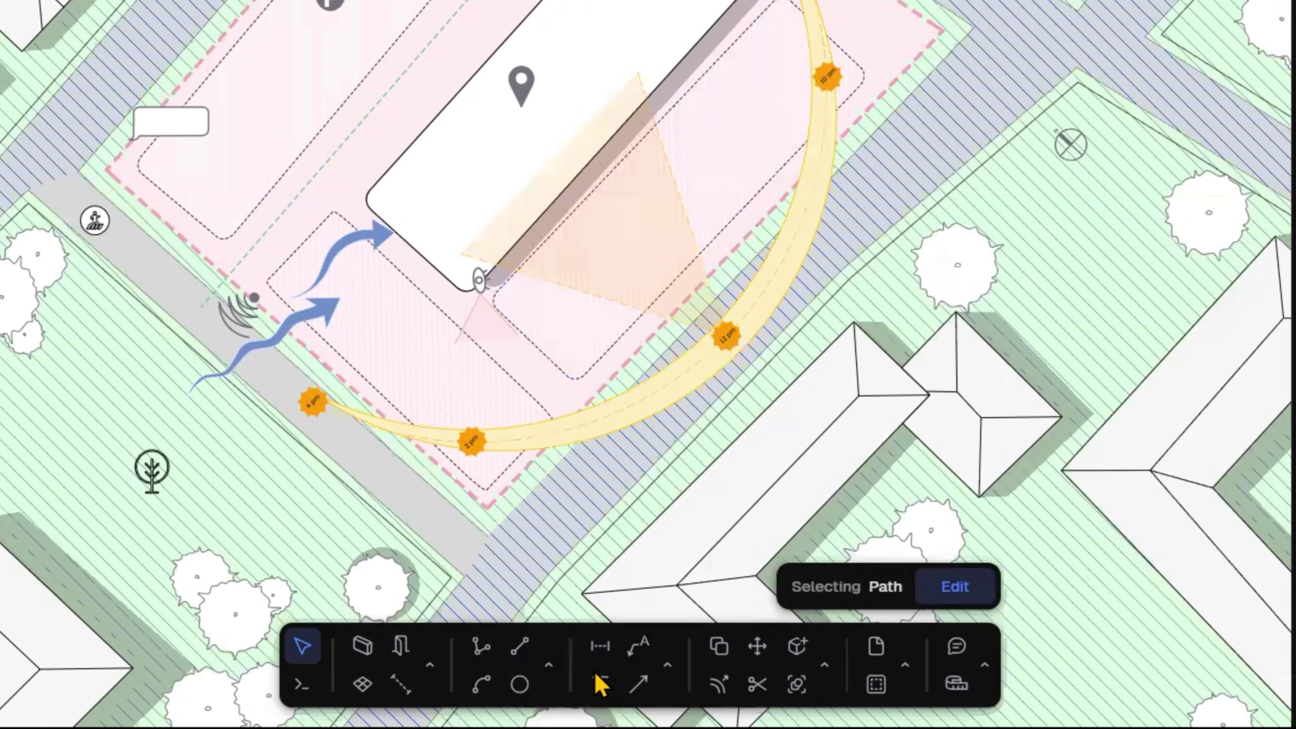
- Place a text label reading "Proposed building" below the location pin on the white building
left_click(621, 699)
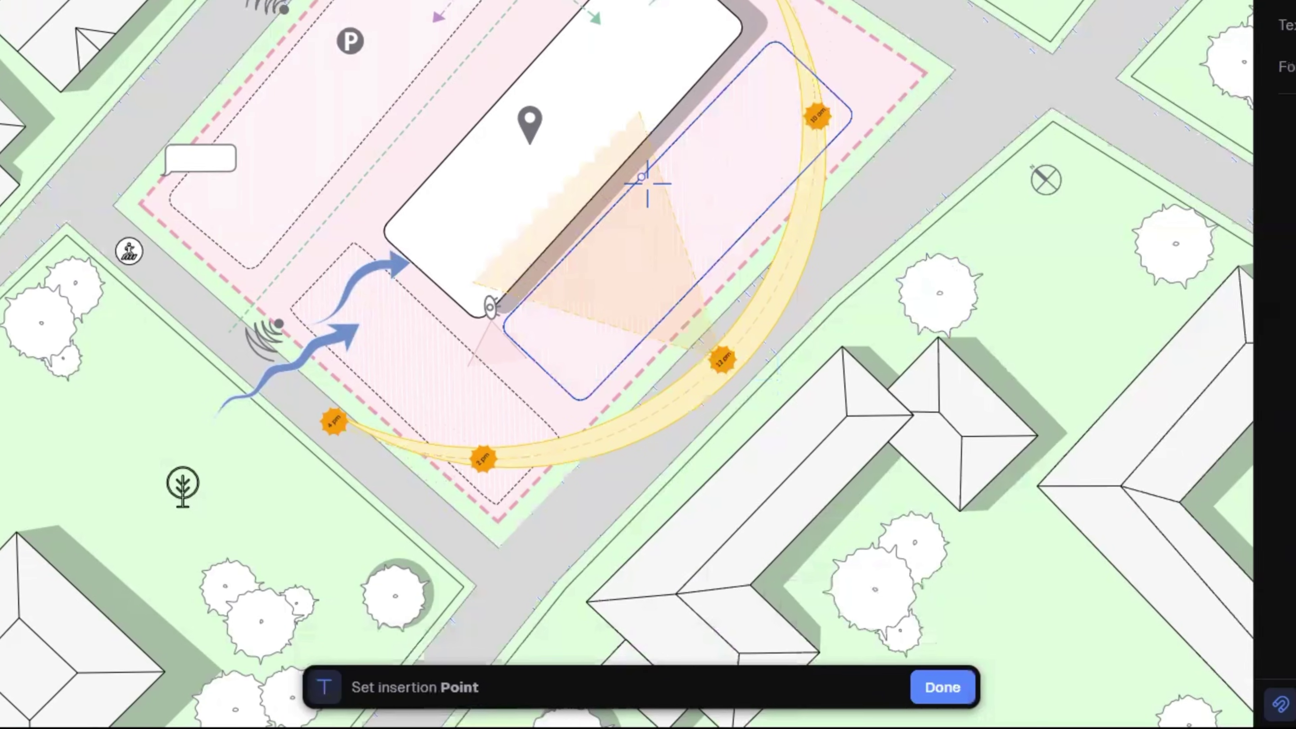
left_click(503, 172)
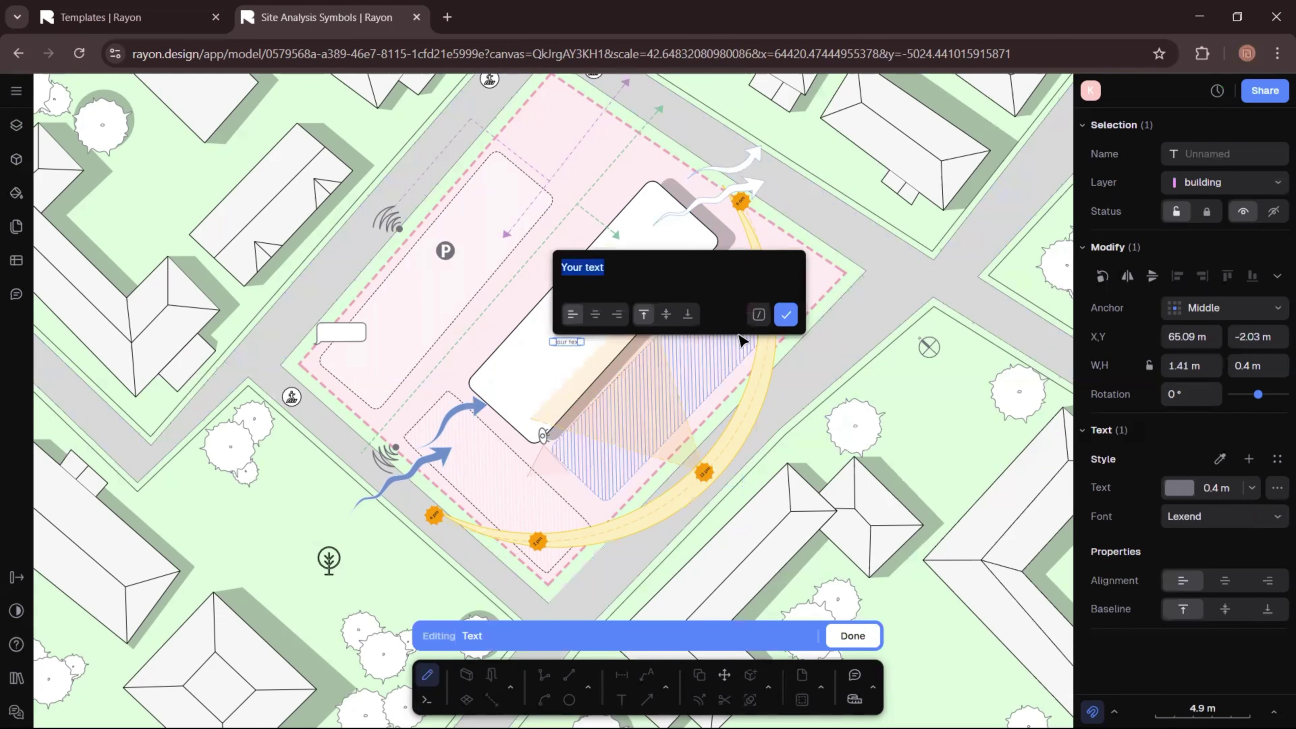
key("BackSpace")
type("Pro")
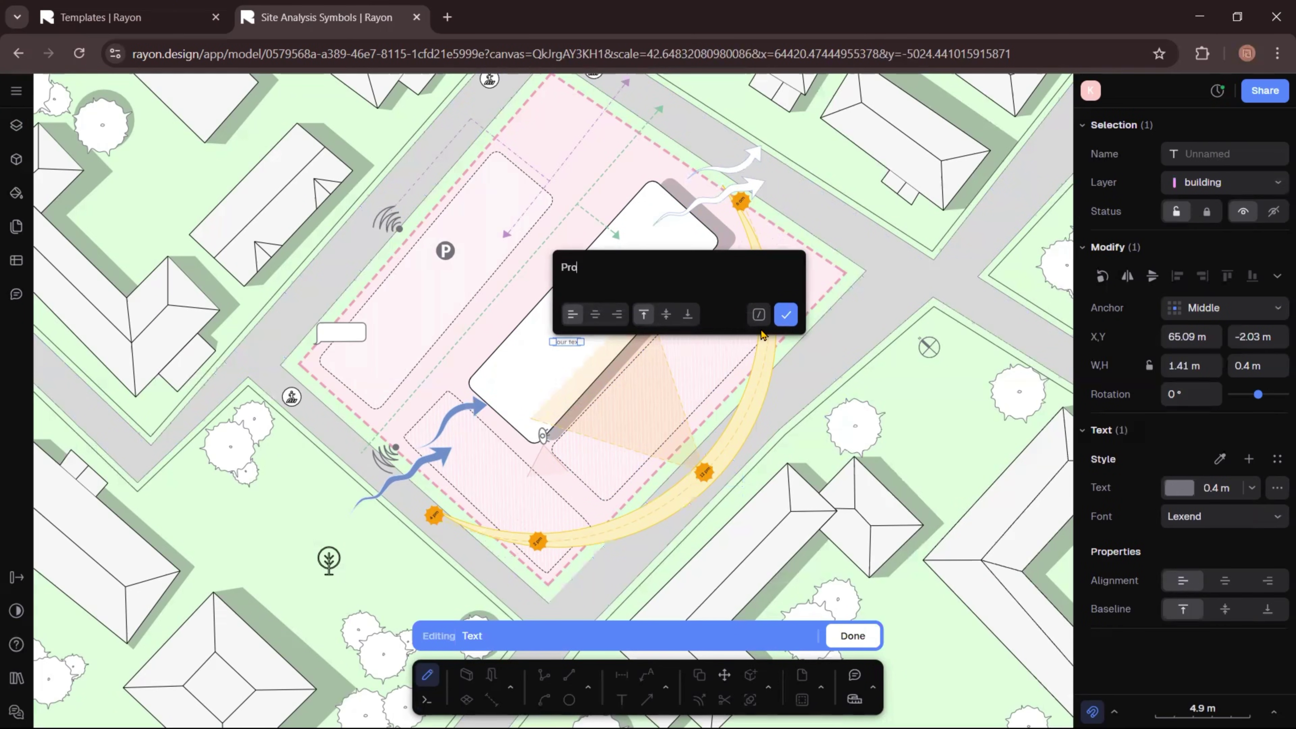
type("posed building")
left_click(784, 310)
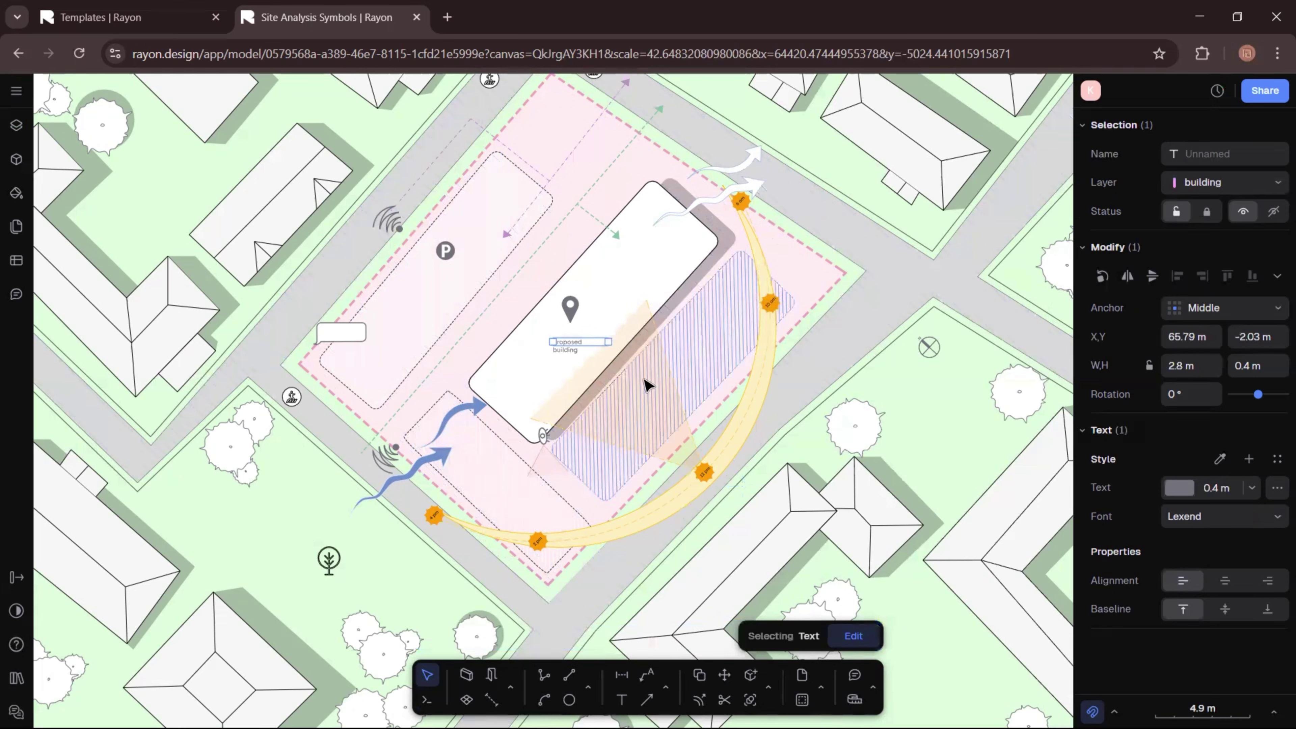
- Change the colour of the "Proposed building" label to black
scroll(569, 358, "up", 4)
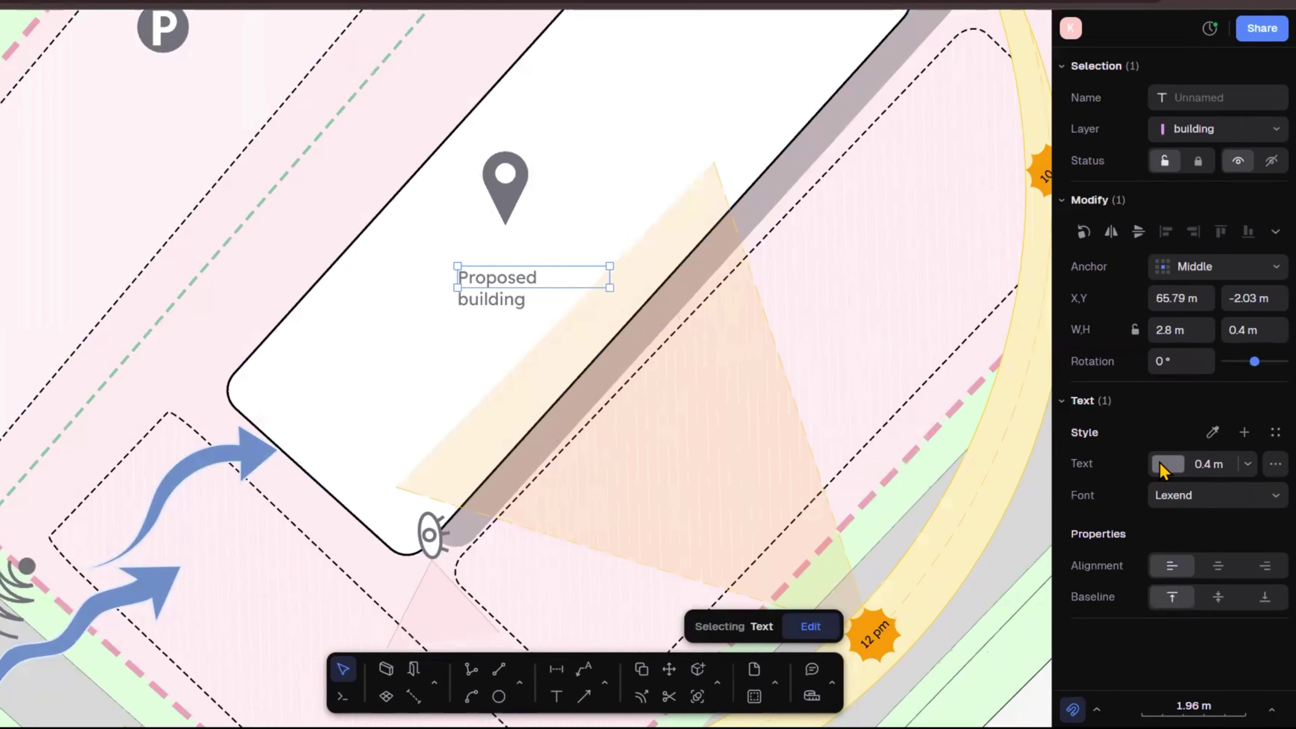
left_click(1172, 489)
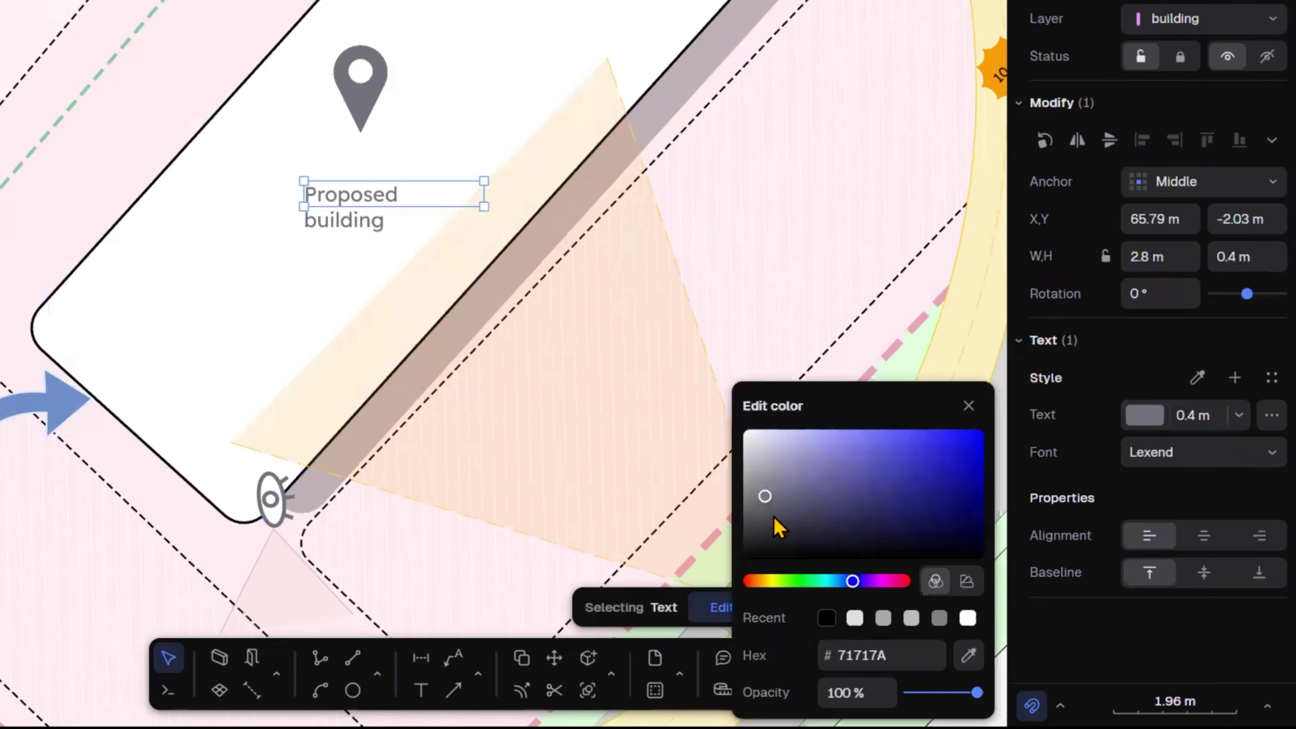
left_click_drag(778, 528, 722, 607)
left_click(968, 405)
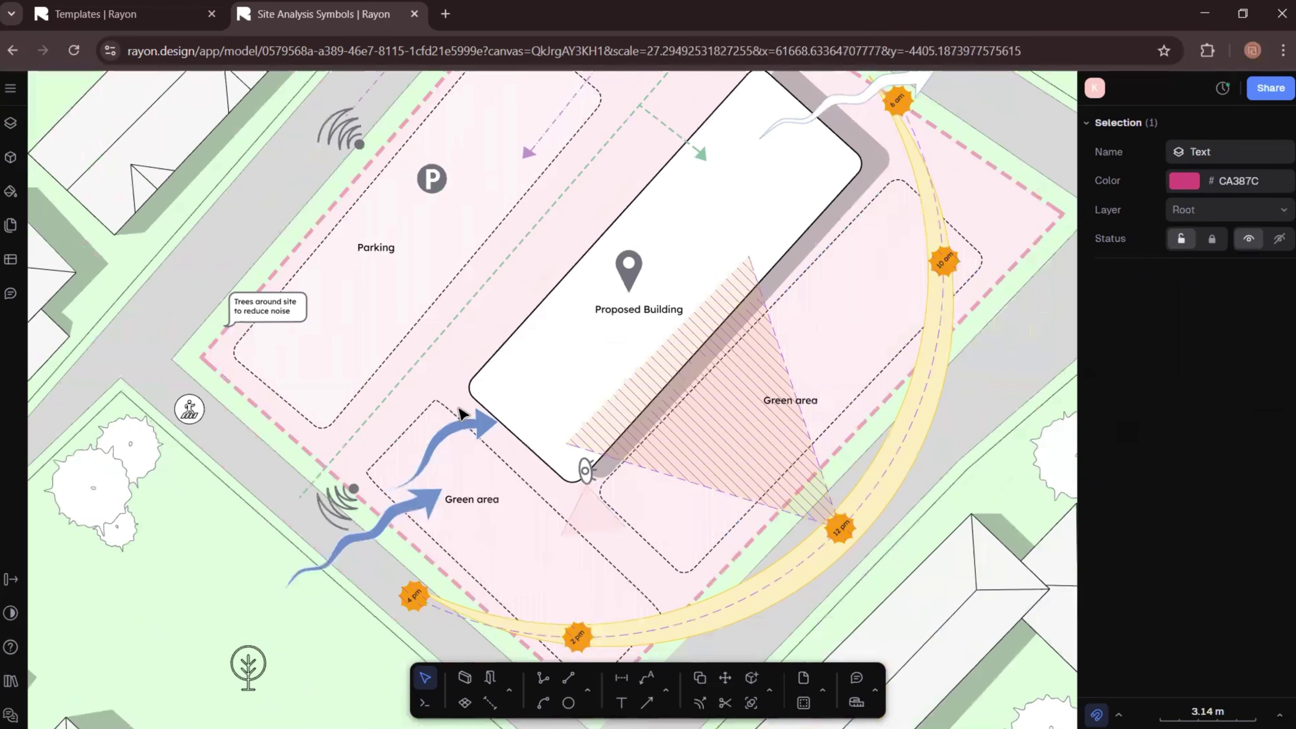
- Change the fill of the trees' Tree Border & Fill style to green A6DEA3, starting from a sample of the green background
middle_click_drag(458, 409, 354, 388)
scroll(527, 356, "down", 3)
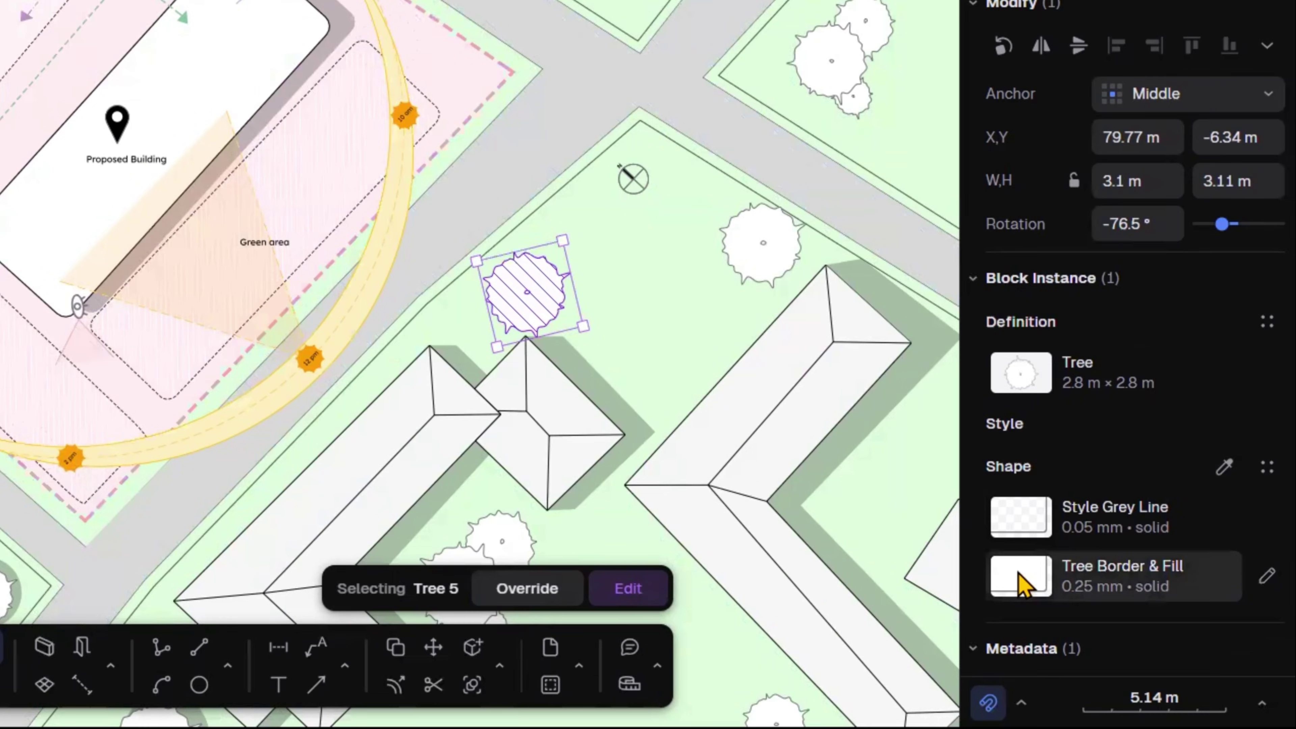
left_click(1266, 576)
left_click(762, 642)
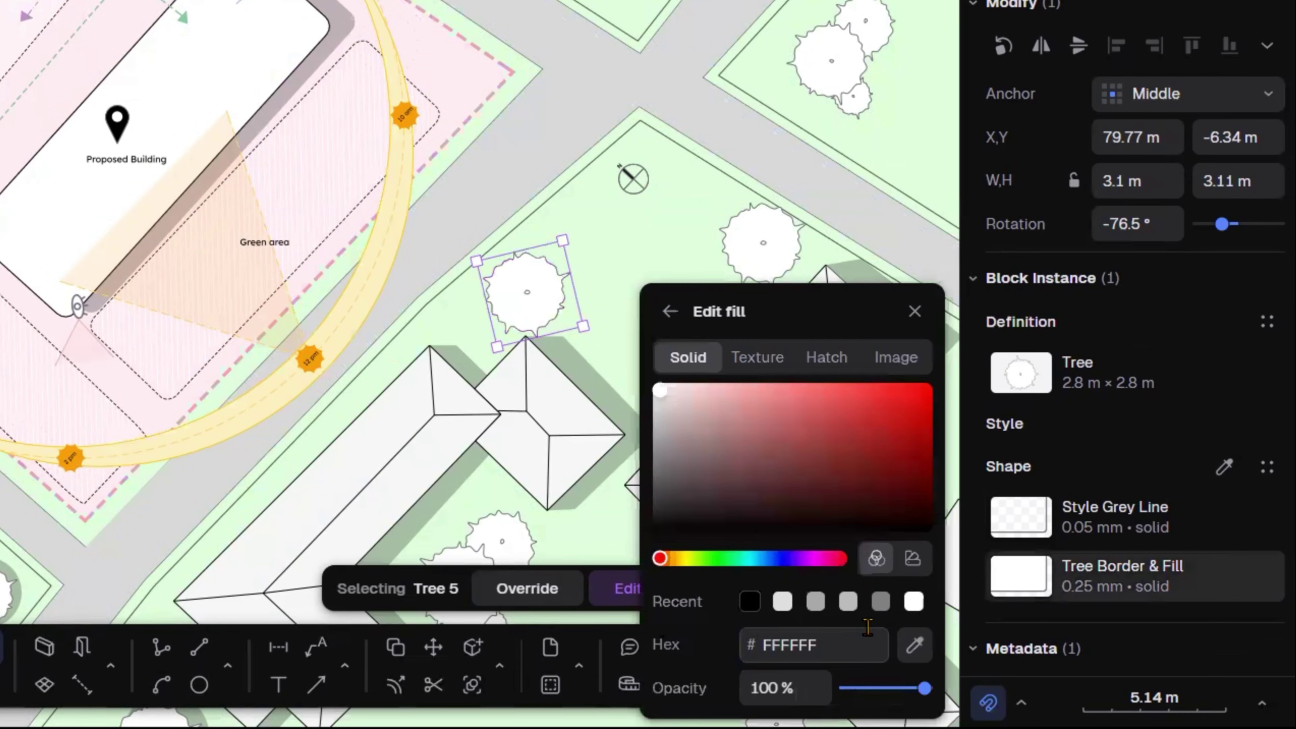
left_click(915, 645)
left_click(653, 276)
left_click_drag(702, 437, 733, 427)
left_click(726, 402)
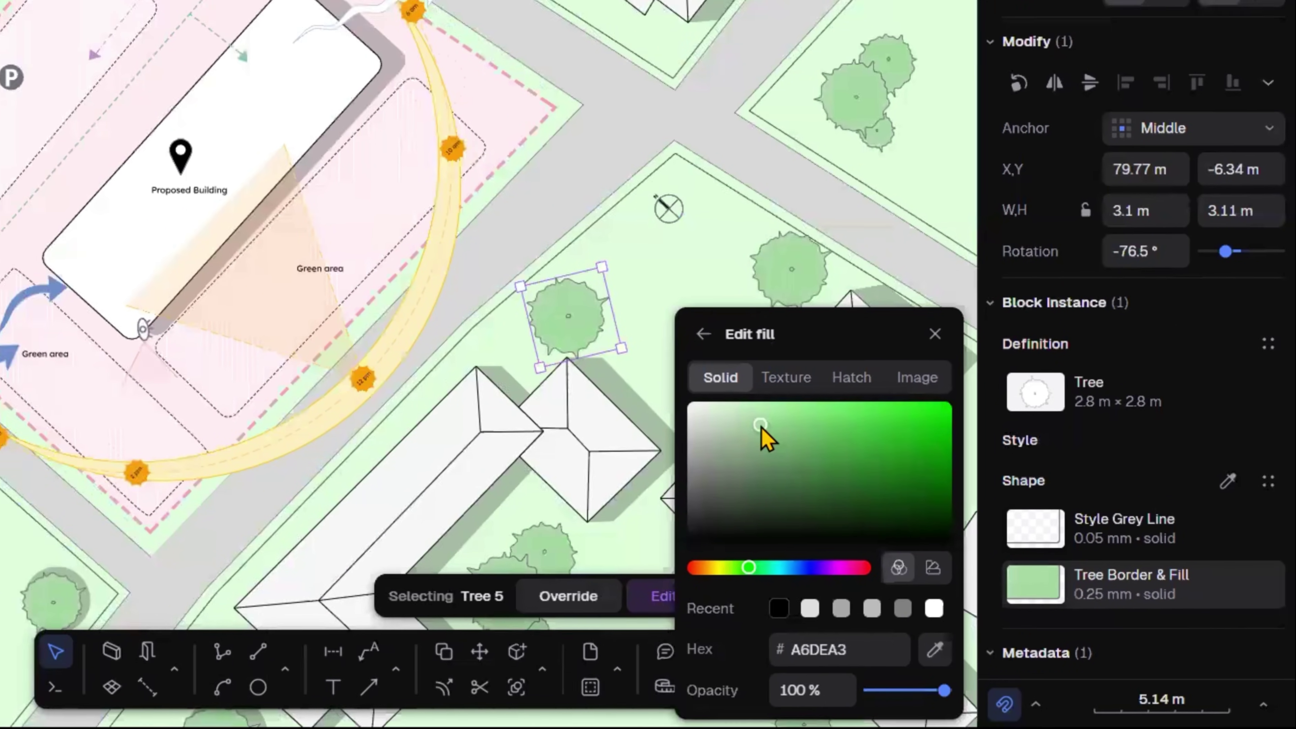
left_click(915, 312)
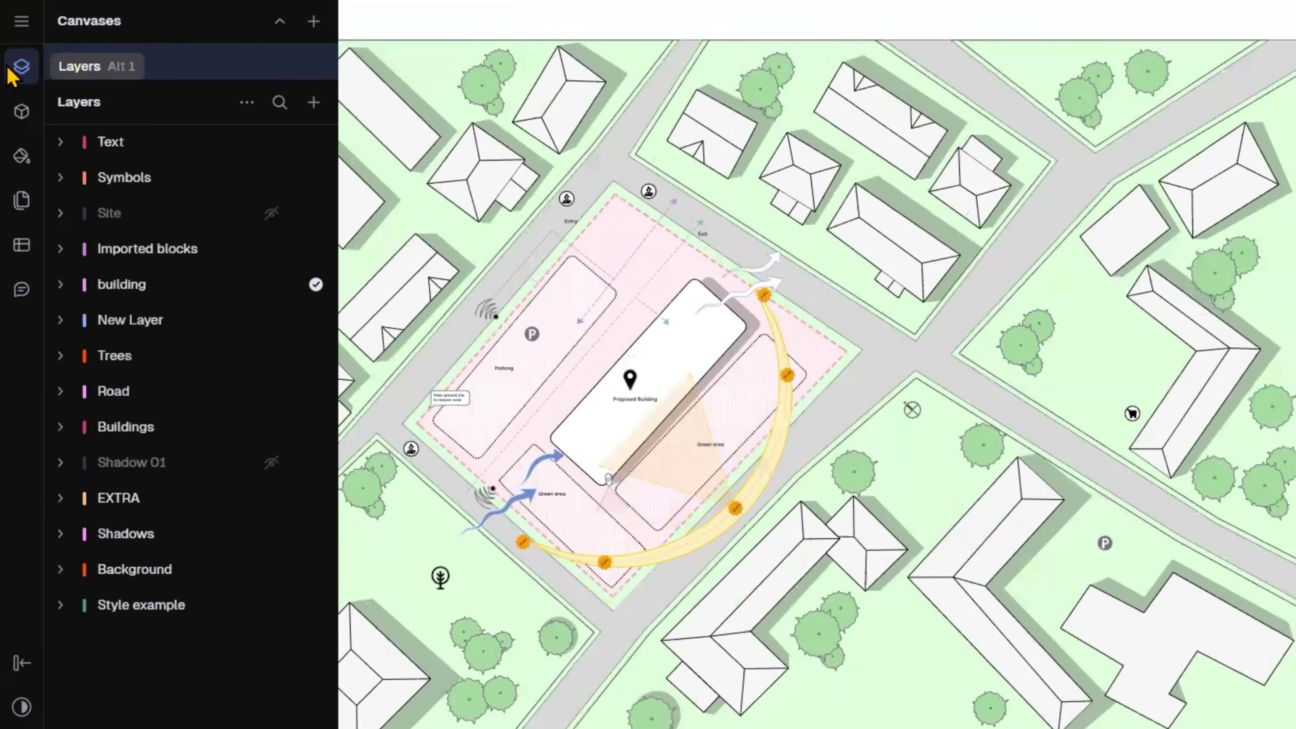
- Search the block libraries for "ann" and insert the progressive horizontal A4 title block into the drawing
left_click(20, 126)
left_click(256, 51)
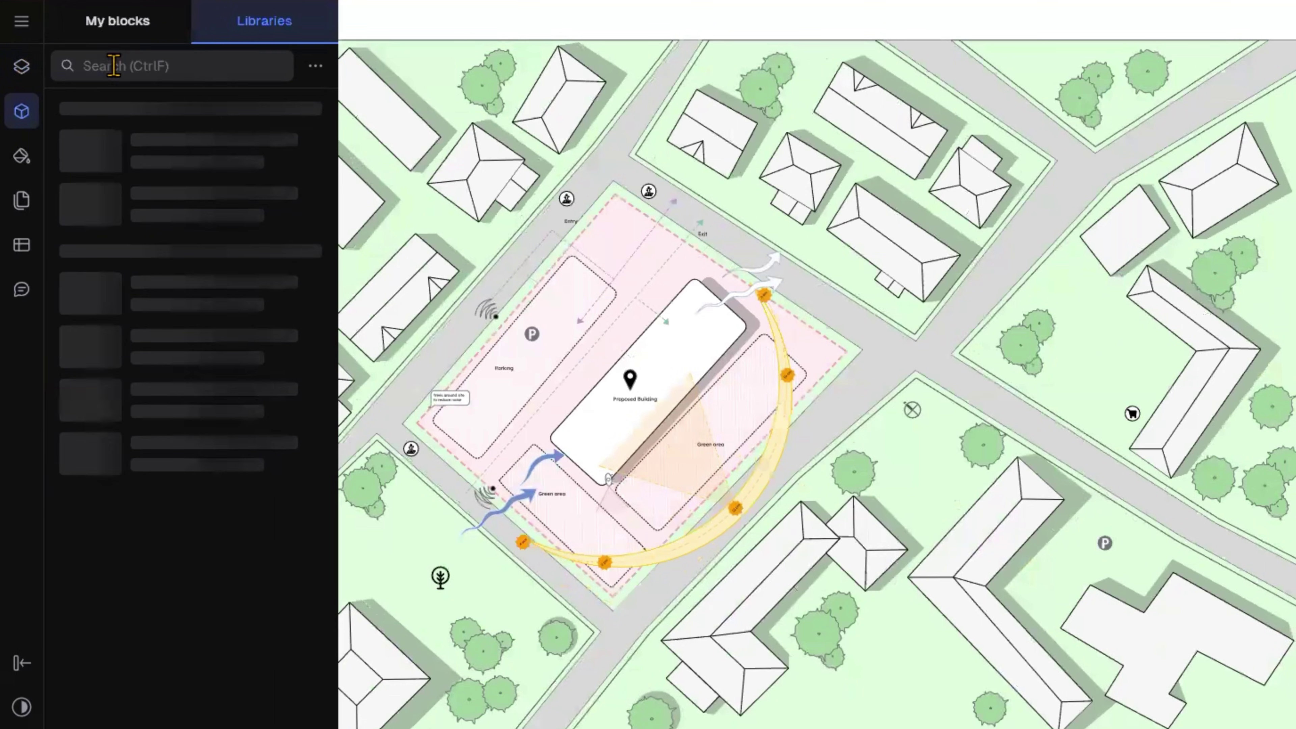
left_click(159, 65)
type("ann")
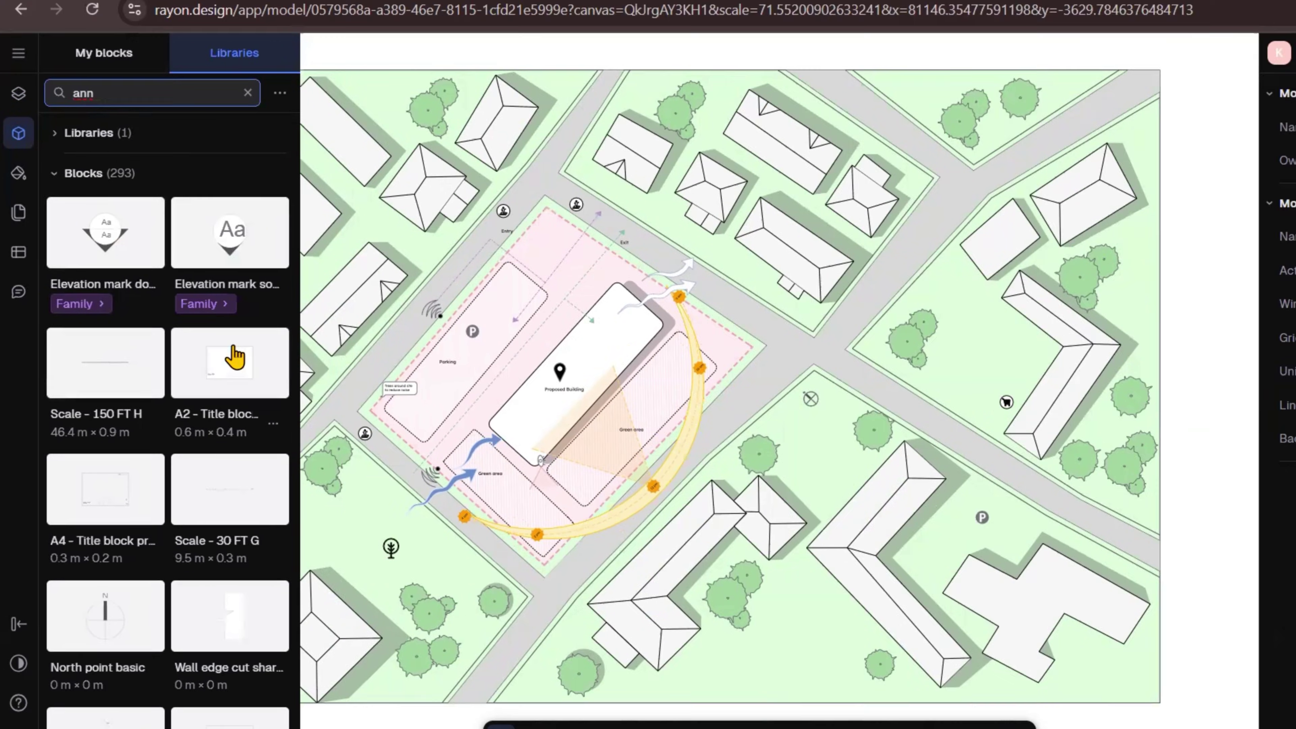
left_click(259, 358)
middle_click_drag(801, 349, 390, 233)
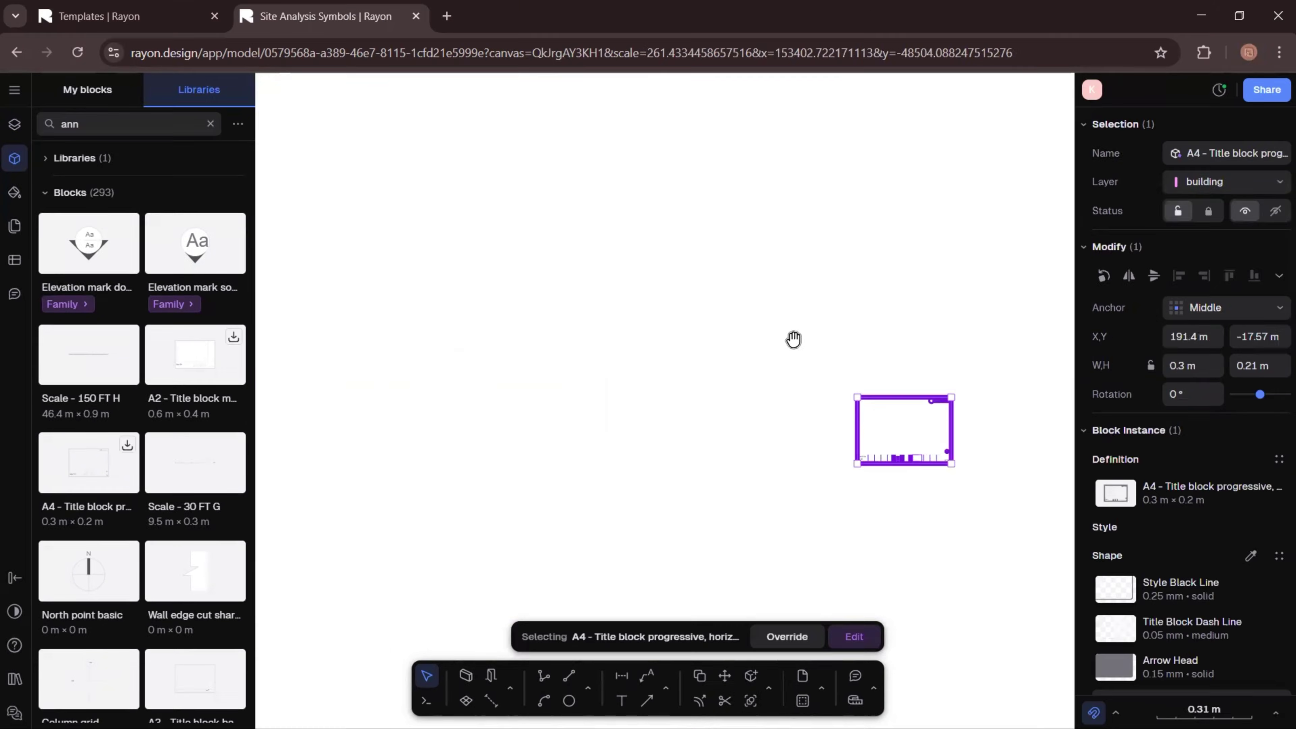
- Move the title block over the site plan and enlarge it to about 87 by 61 m so it frames the plan
left_click_drag(548, 290, 823, 96)
left_click_drag(413, 260, 552, 360)
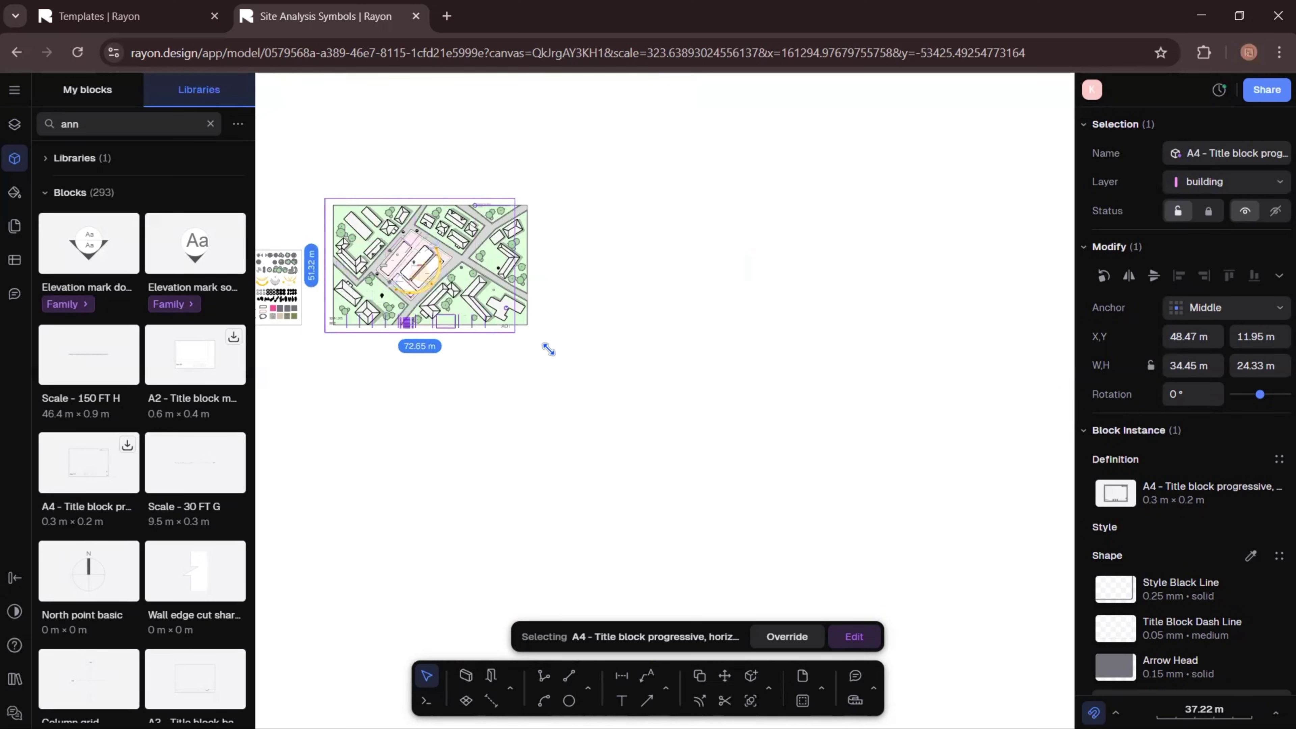
scroll(454, 293, "up", 5)
mouse_move(674, 327)
middle_mouse_down()
mouse_move(878, 325)
mouse_move(907, 380)
middle_mouse_up()
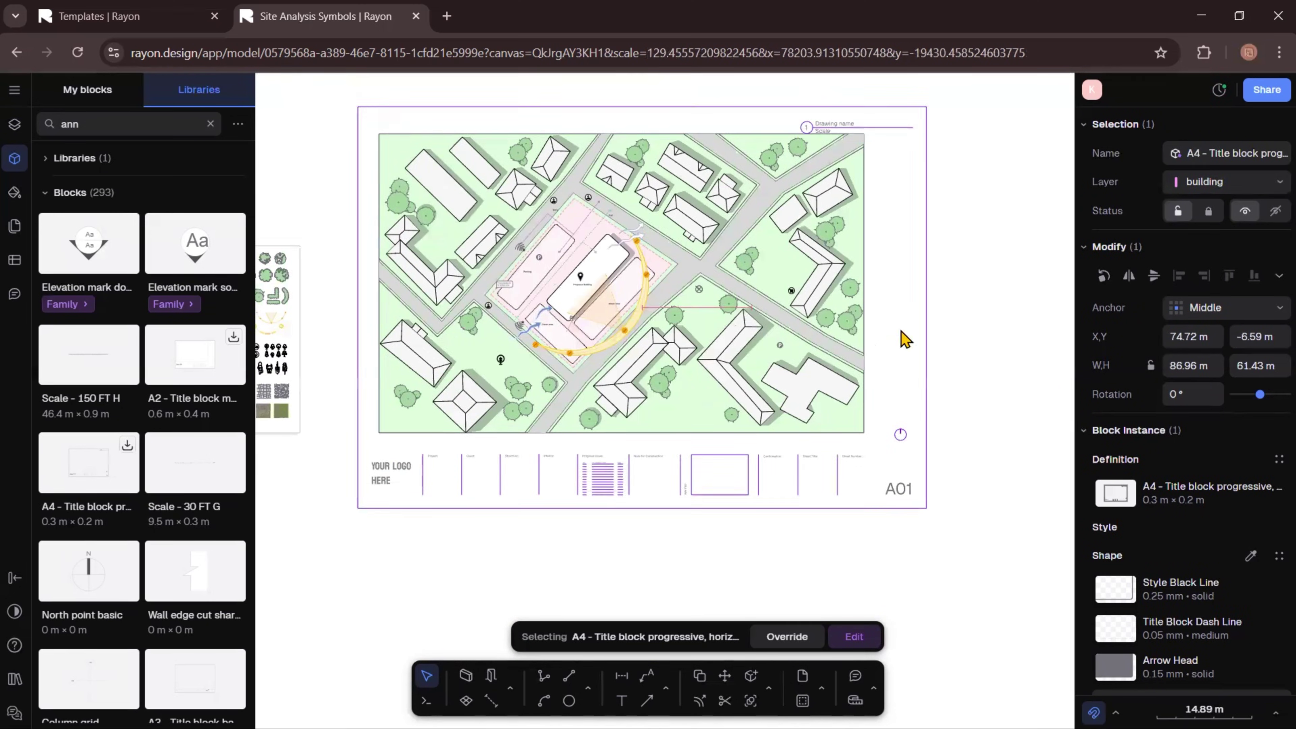
left_click_drag(904, 335, 891, 321)
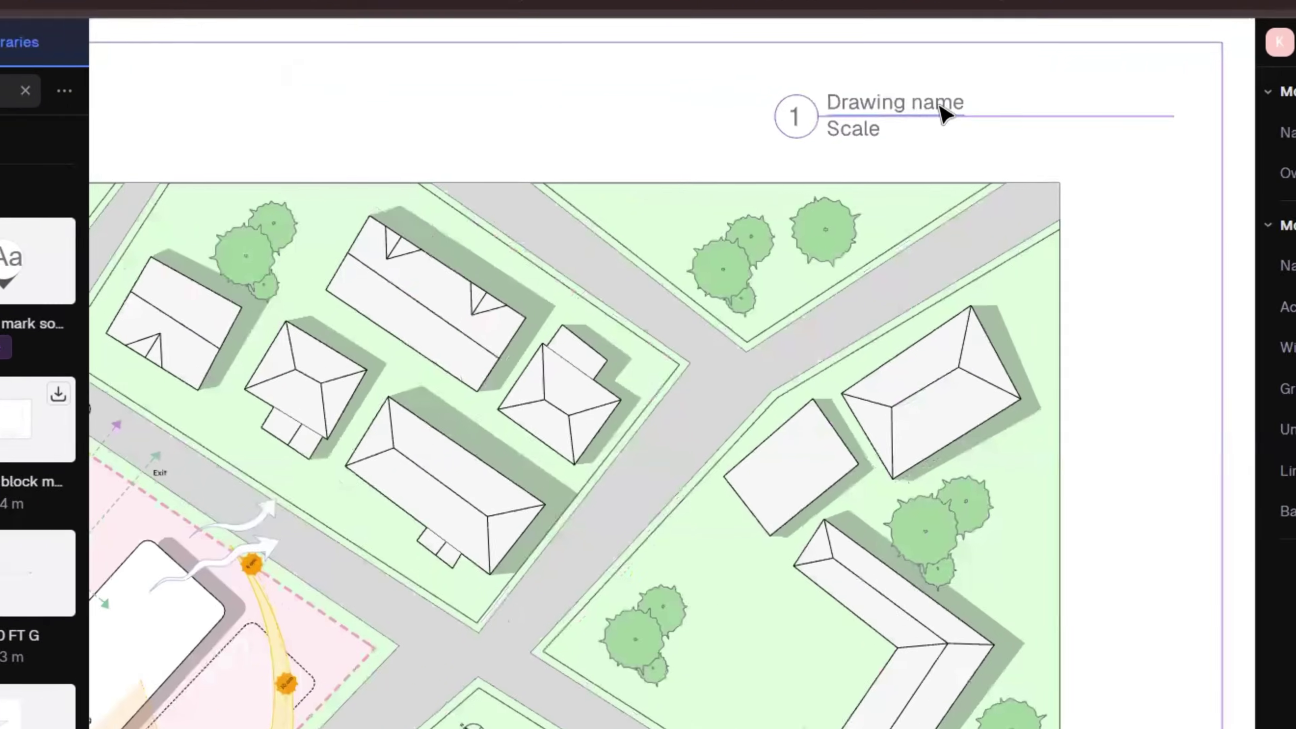
- Set the title block's drawing name to "Site Analysis"
double_click(940, 109)
left_click(1094, 92)
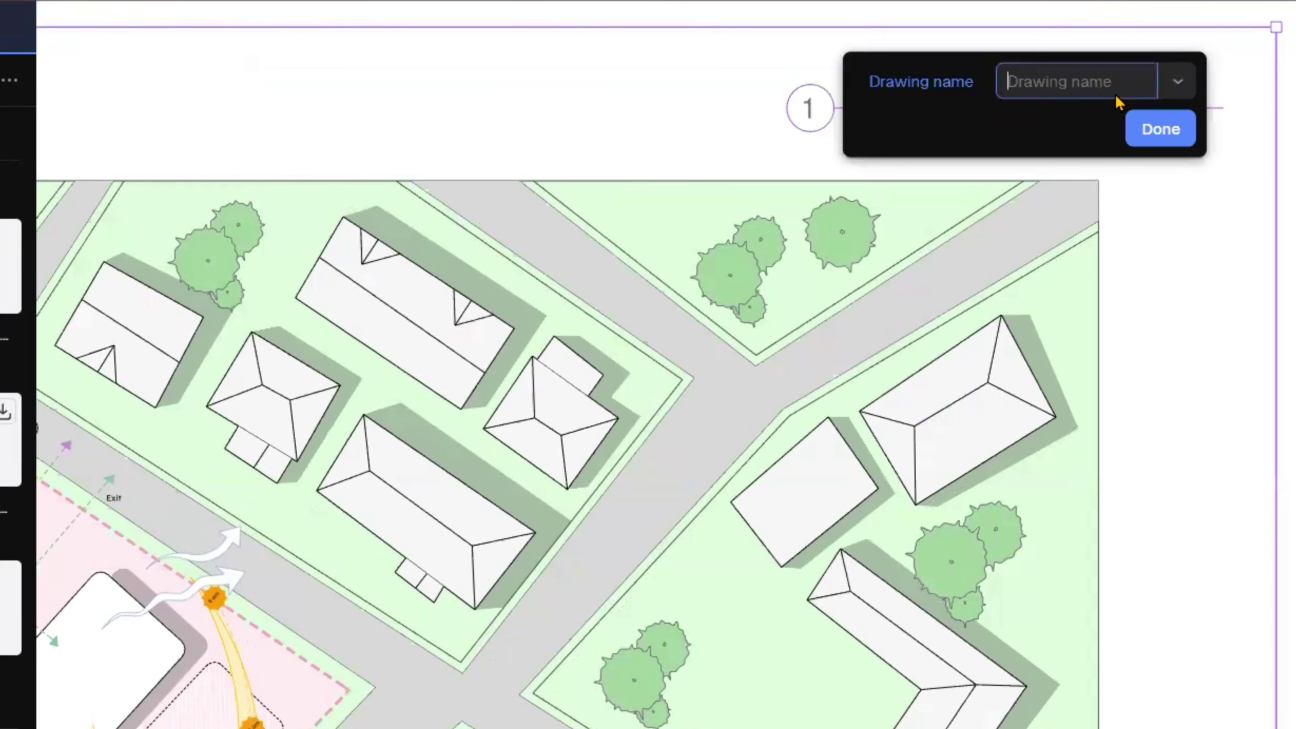
type("Site A")
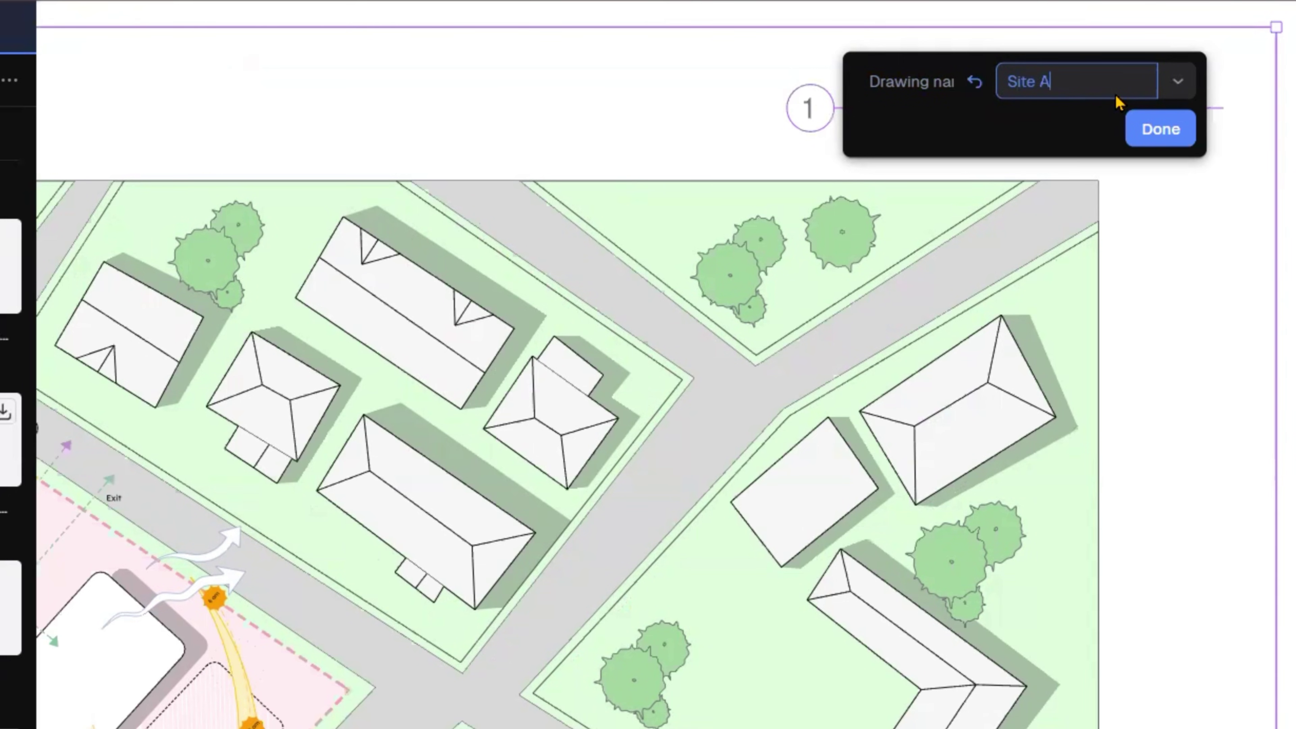
type("nalysis")
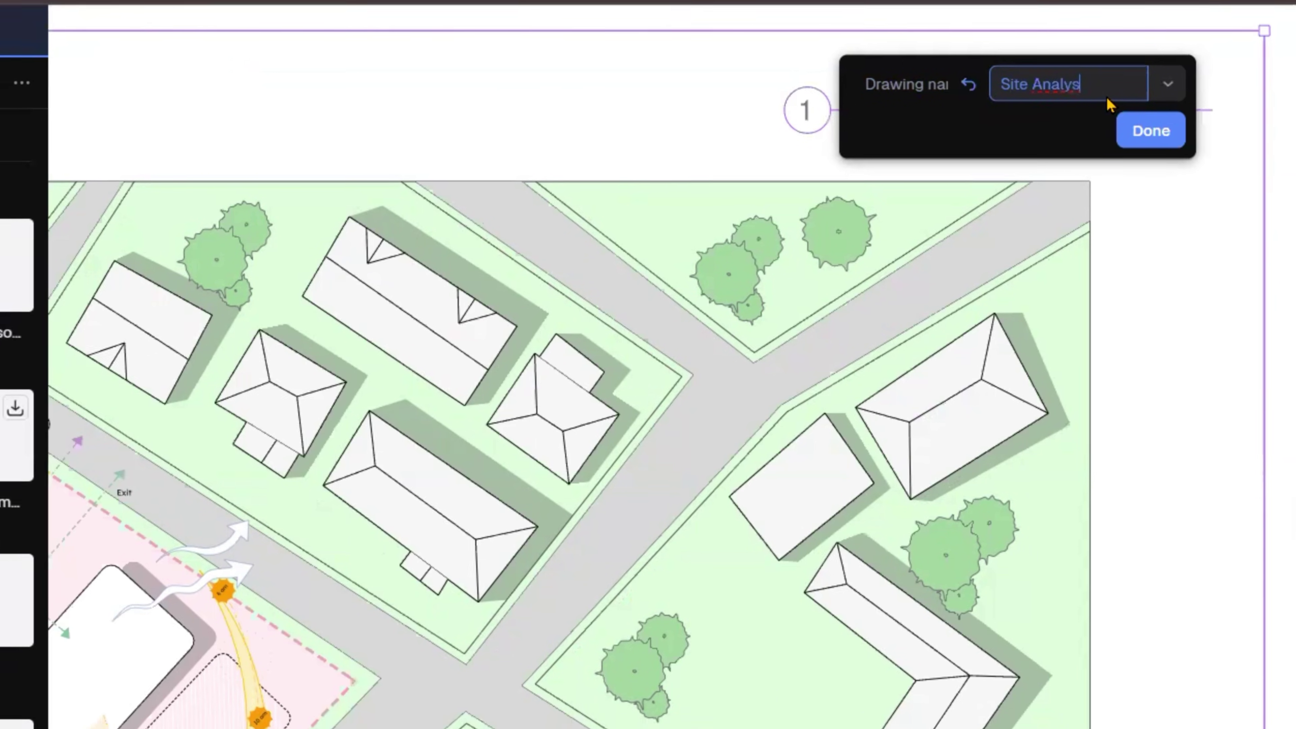
left_click(1160, 128)
- Review the title block's logo, project, client and construction note fields and the overall sheet layout
scroll(480, 492, "up", 3)
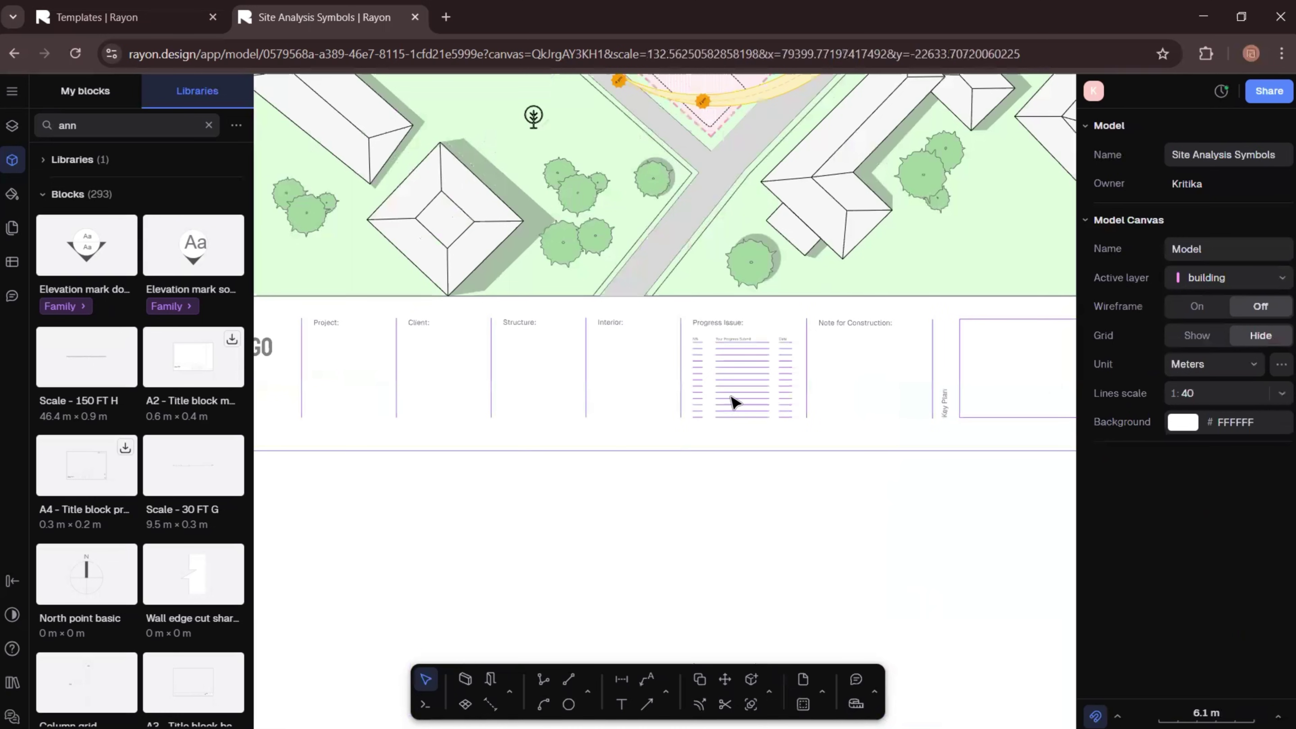
scroll(694, 599, "down", 3)
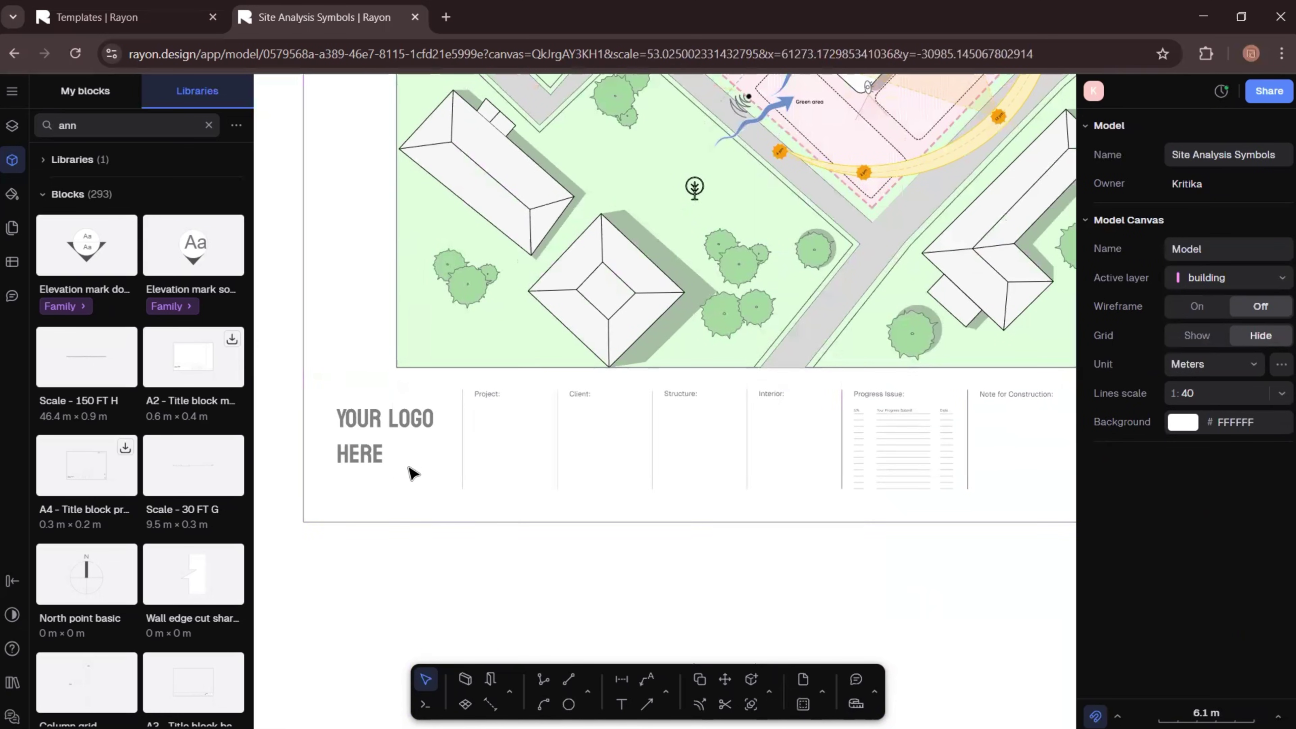
scroll(370, 453, "down", 2)
scroll(368, 449, "down", 1)
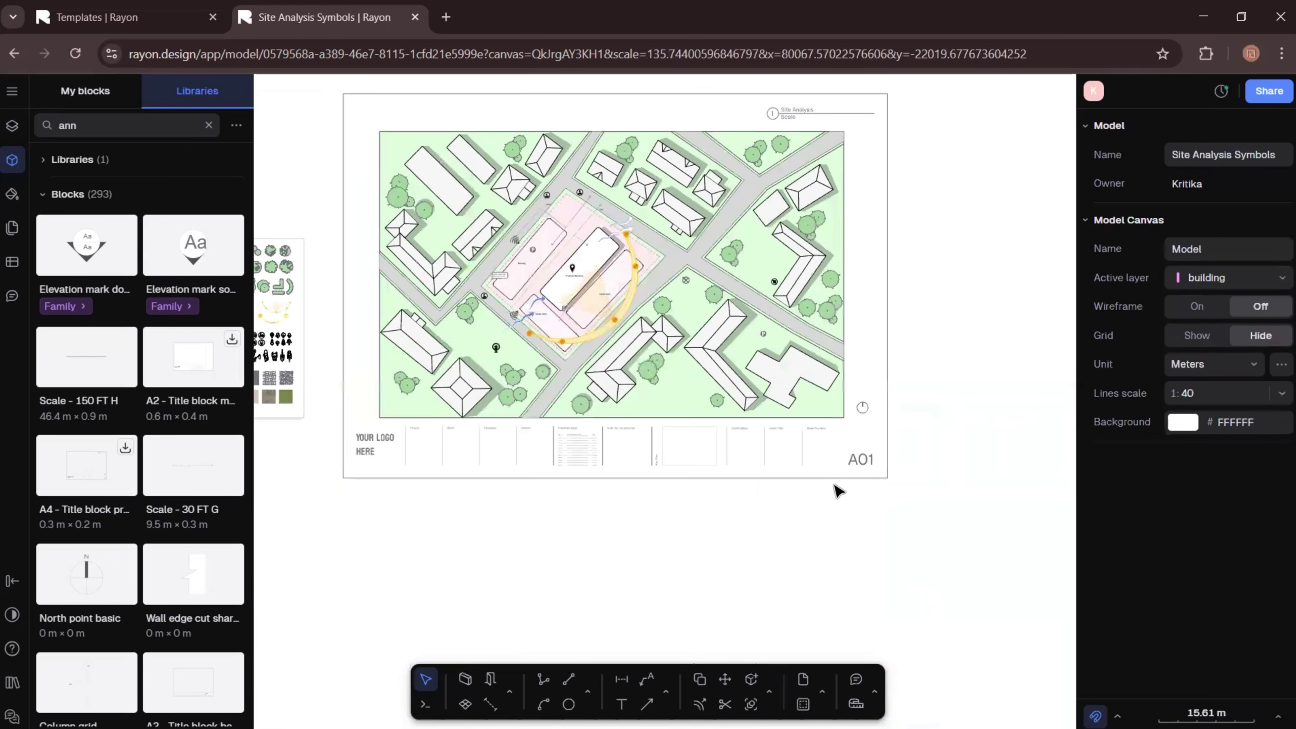
middle_click_drag(863, 403, 932, 490)
scroll(865, 509, "down", 1)
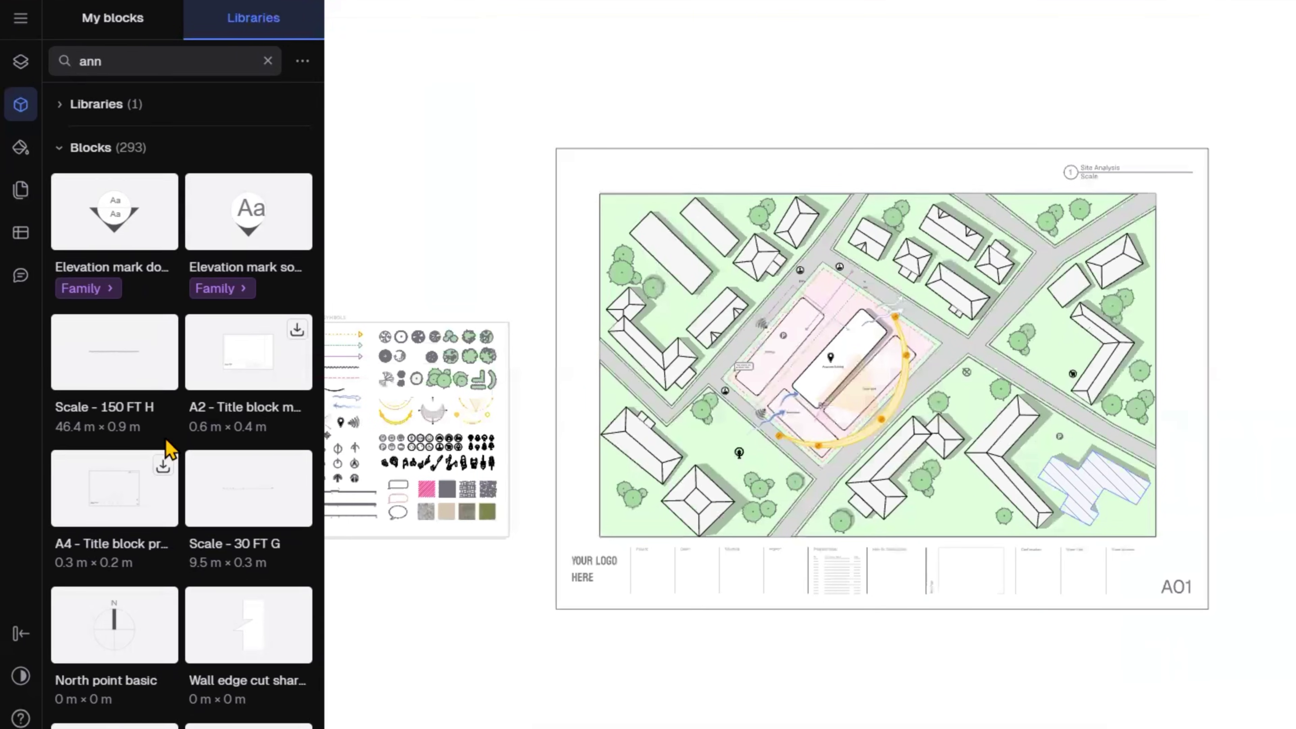
- Create a landscape A4 page and fit its frame closely around the title block
left_click(167, 440)
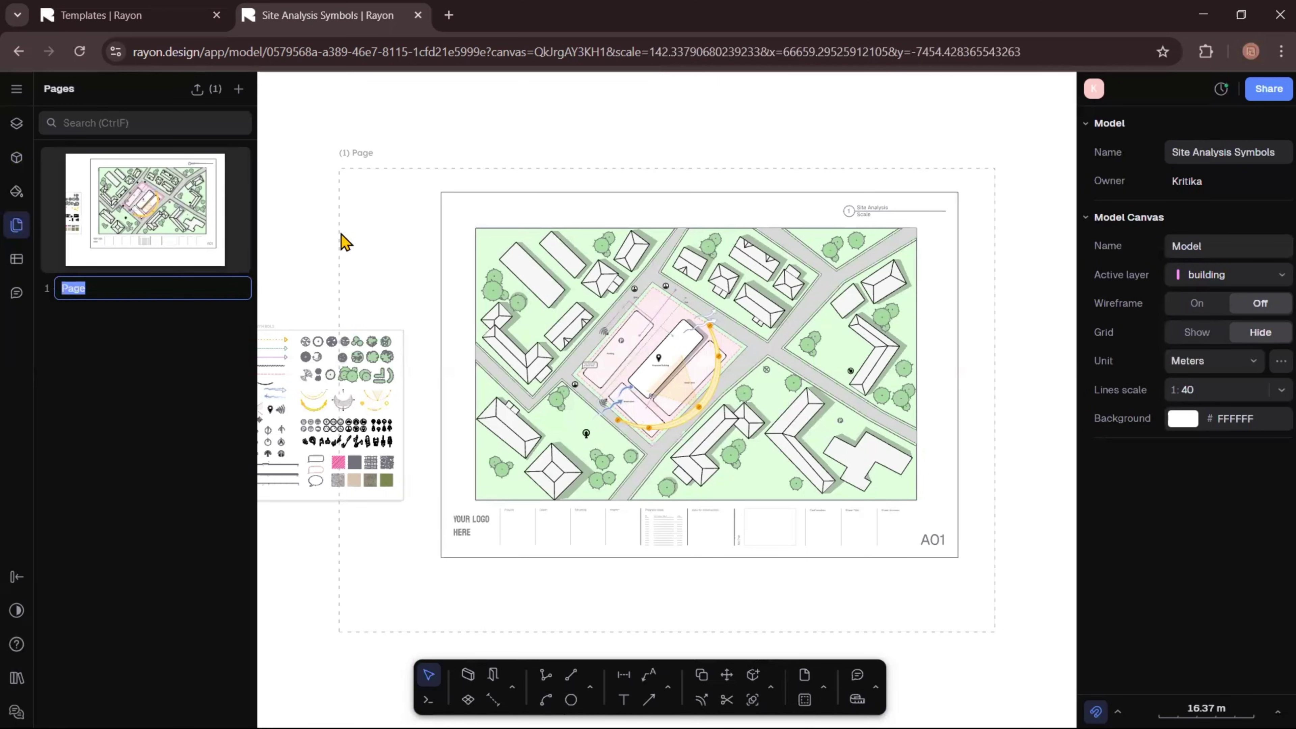
left_click(345, 241)
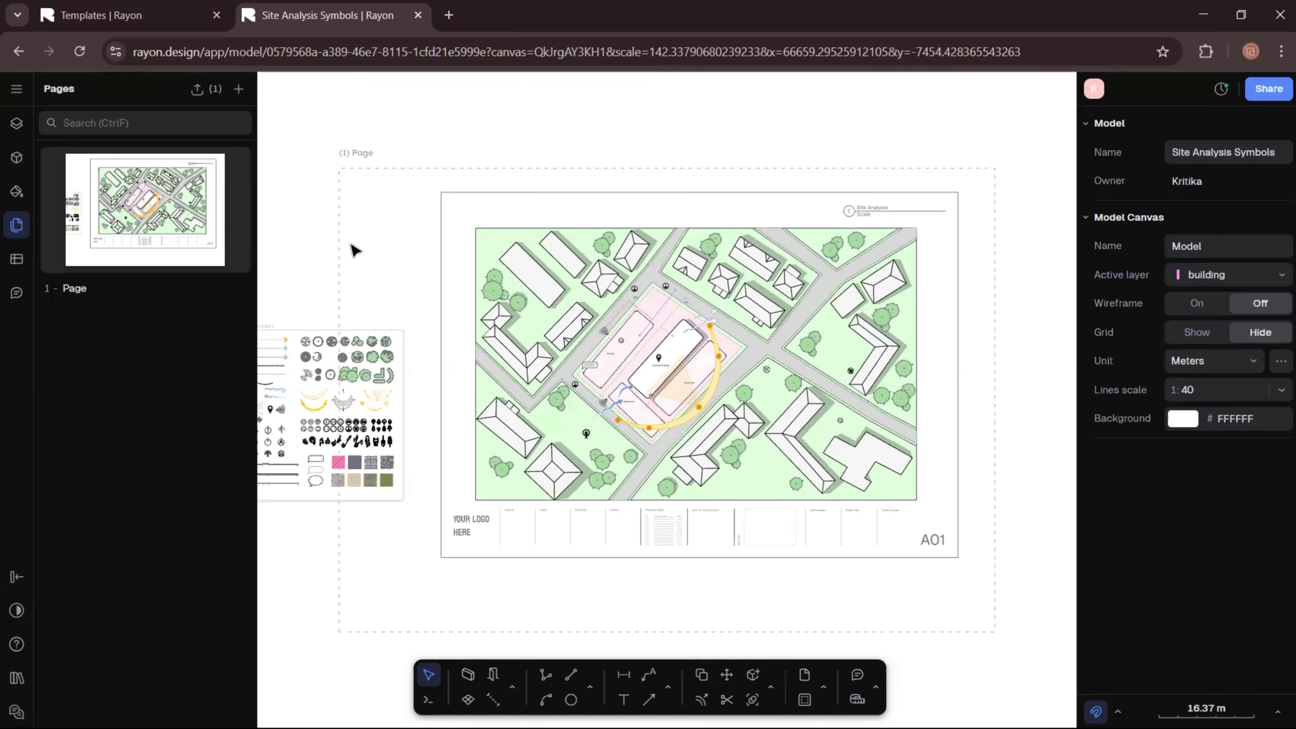
left_click_drag(336, 171, 459, 204)
left_click_drag(455, 259, 454, 206)
scroll(1013, 587, "up", 5)
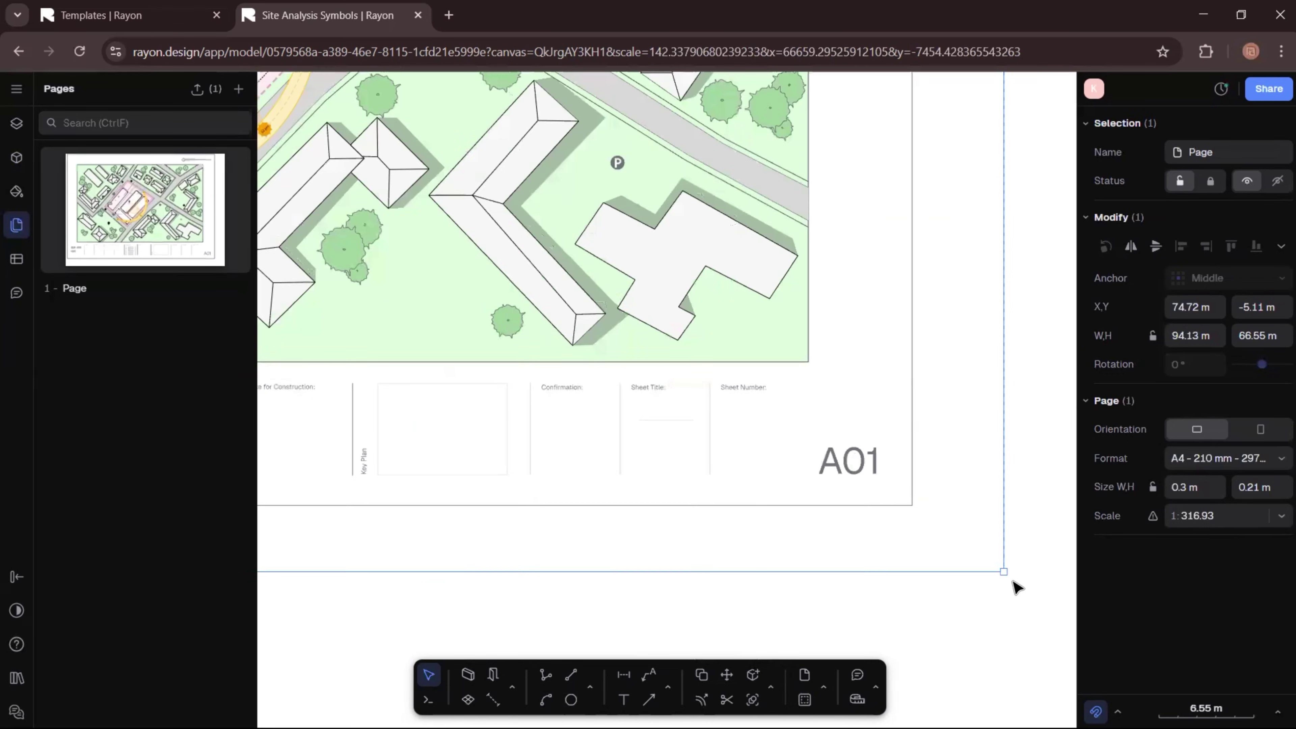
left_click_drag(1004, 568, 933, 497)
- Set up a PDF export of the page with the file size at its maximum
mouse_move(186, 276)
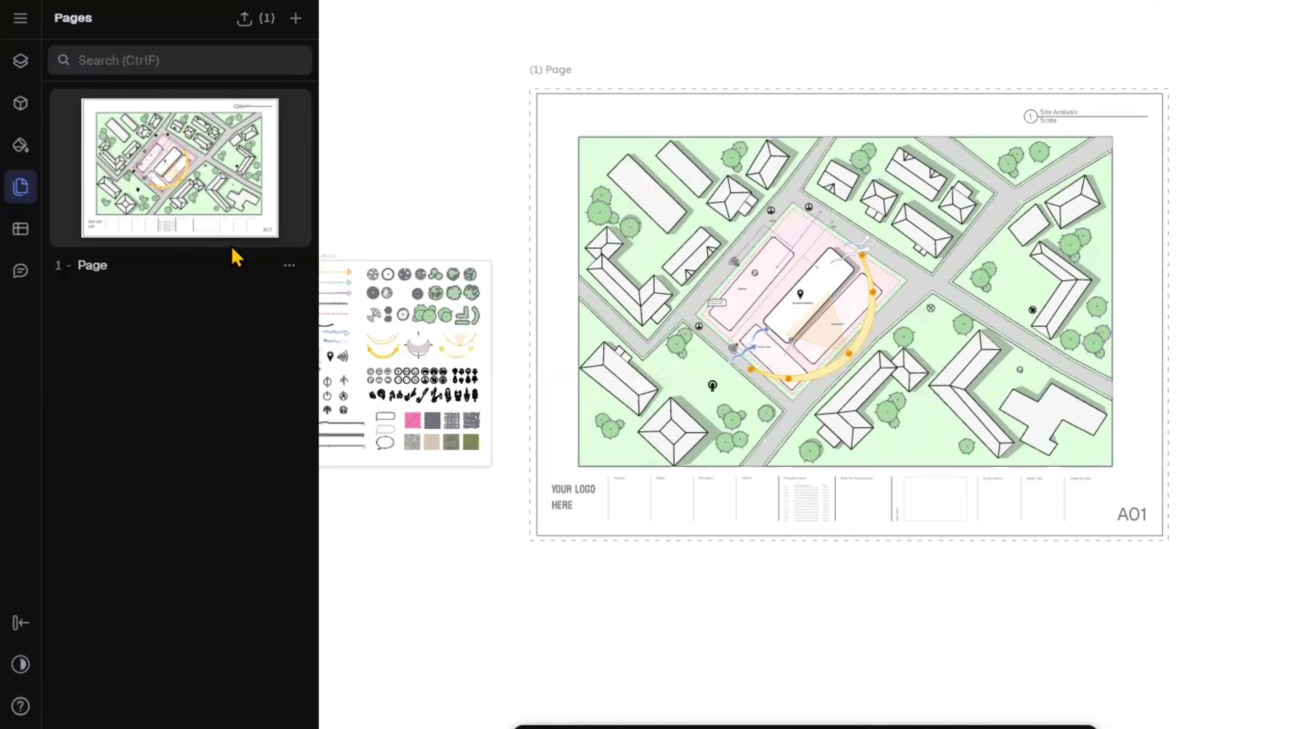
left_click(290, 266)
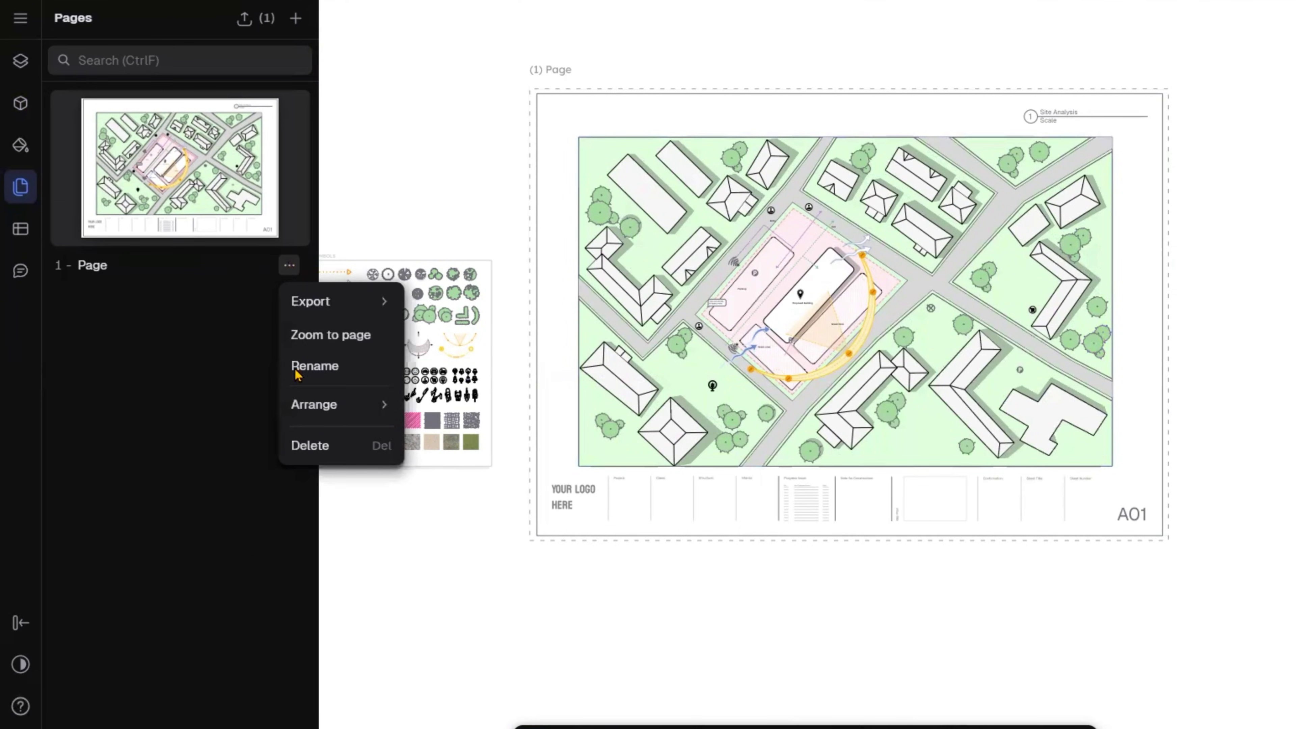
mouse_move(313, 304)
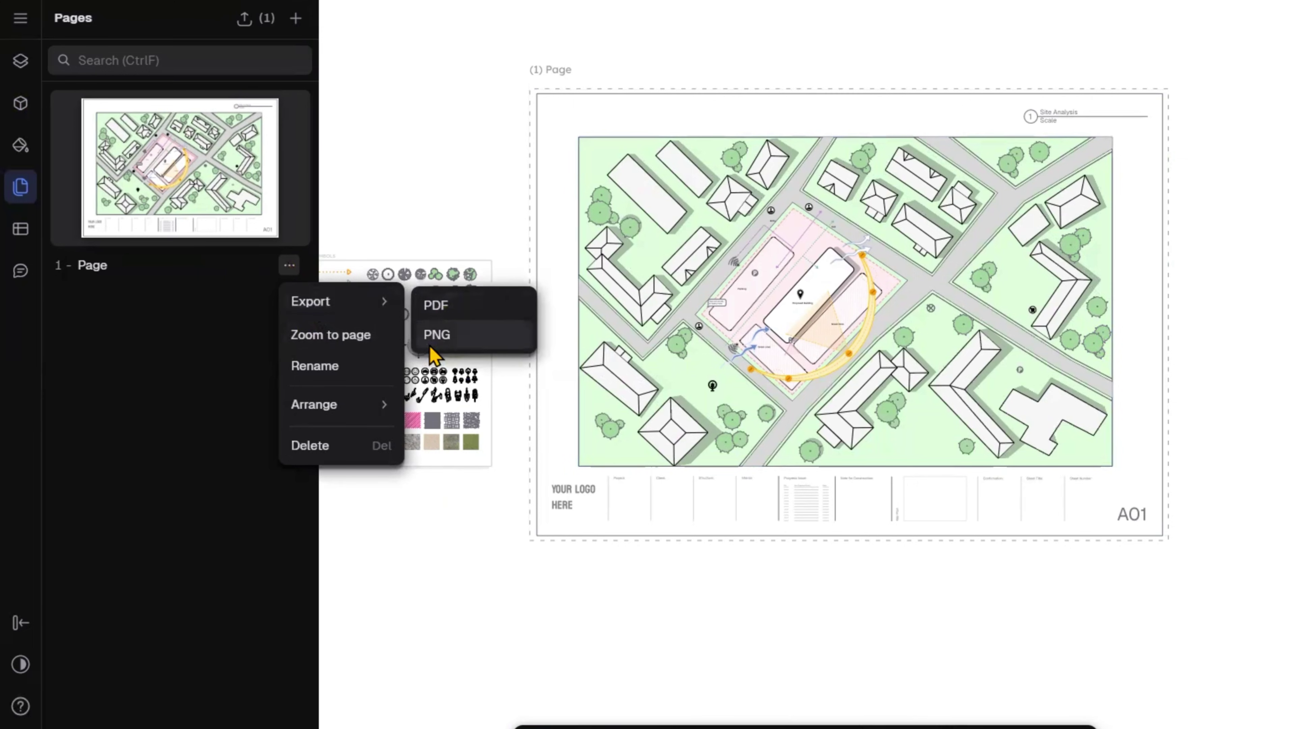
left_click(436, 306)
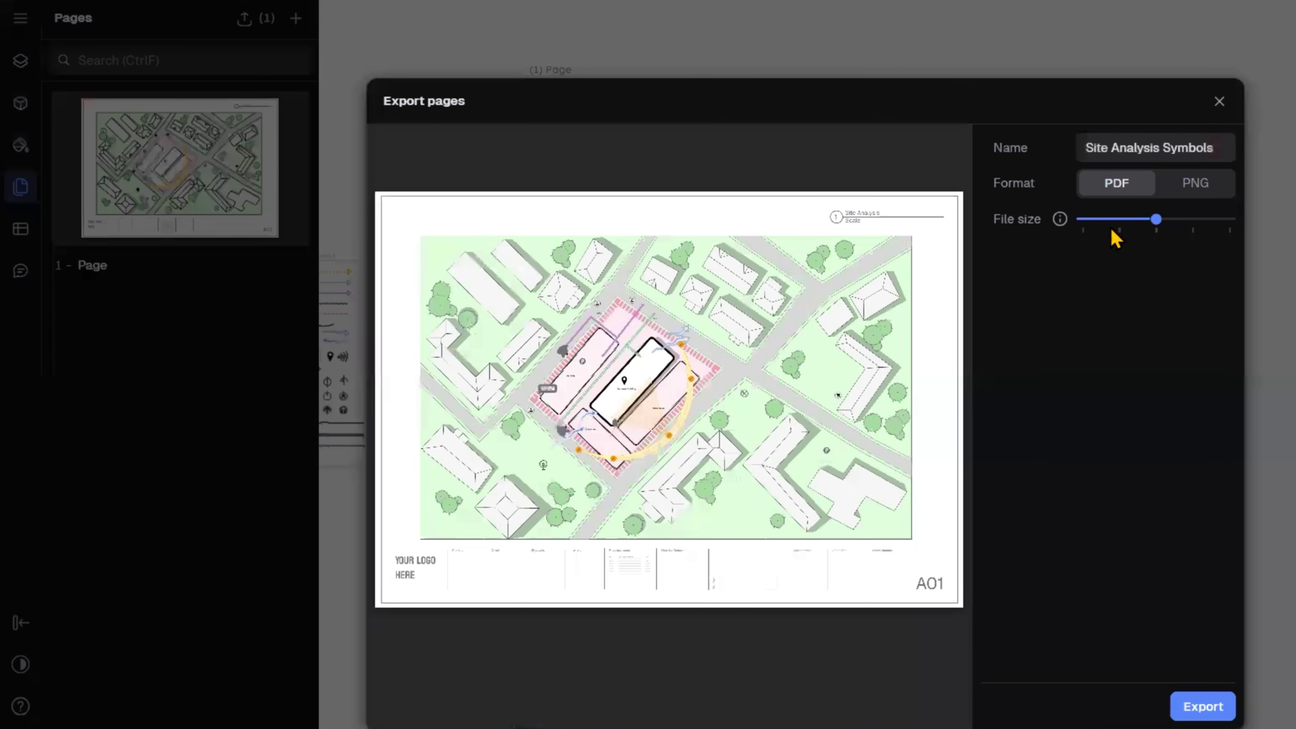
left_click_drag(1165, 219, 1257, 224)
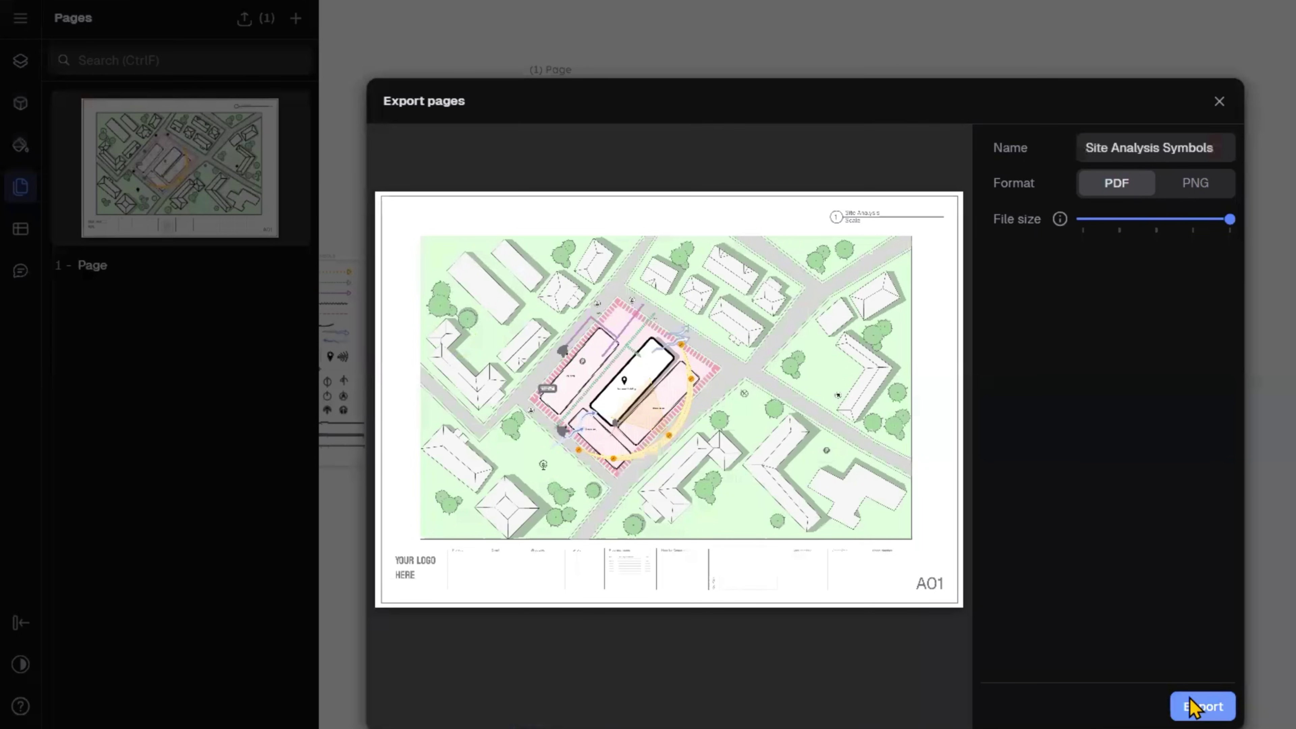